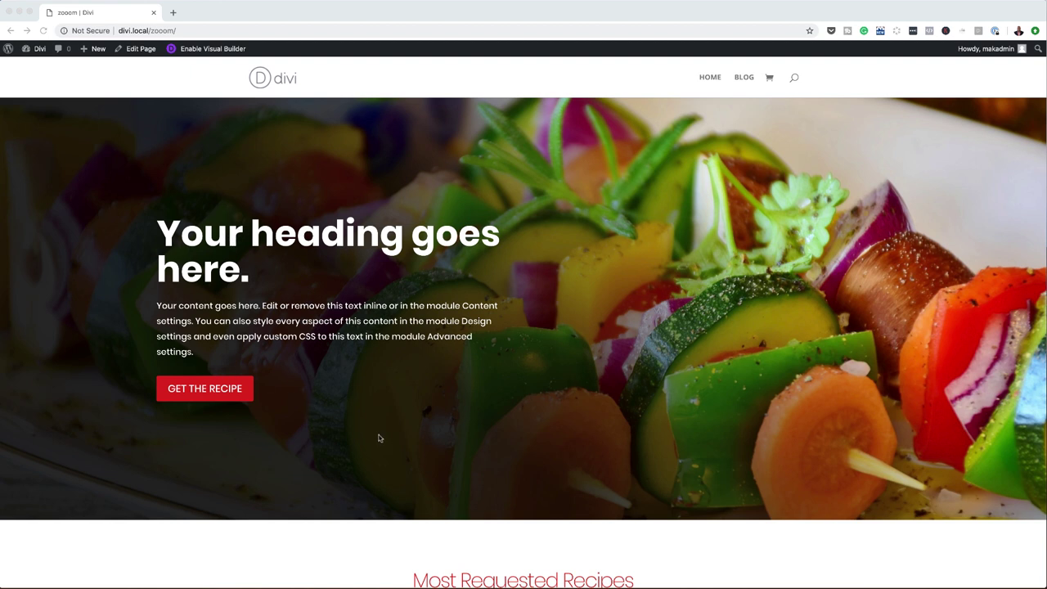
Examine the finished zooom recipe page from the hero banner through the Most Requested Recipes row to the chef profile section
{"action": "scroll", "coordinate": [379, 439], "scroll_direction": "down", "scroll_amount": 5}
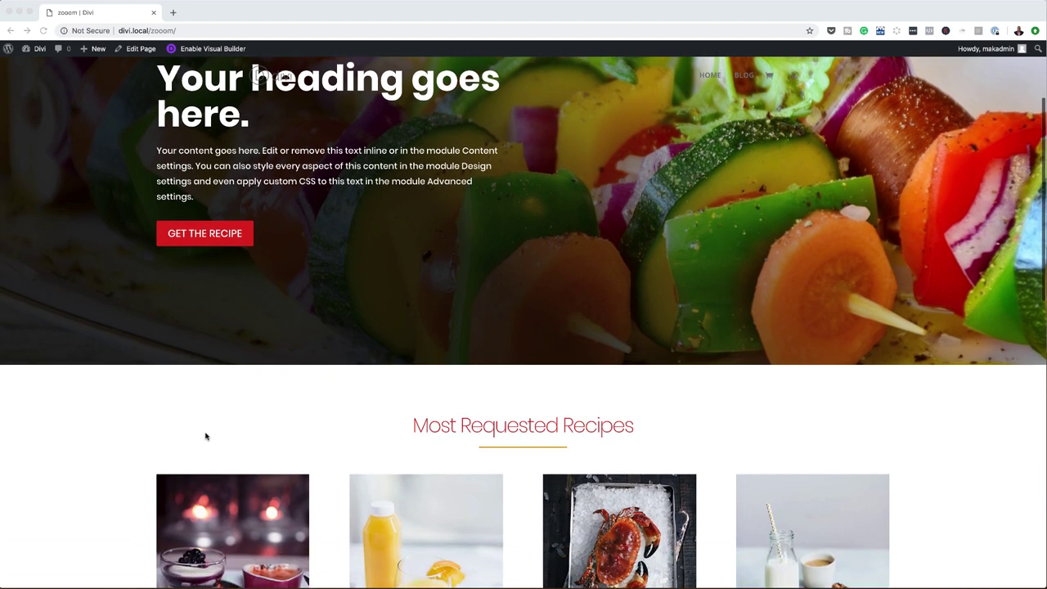
{"action": "scroll", "coordinate": [101, 434], "scroll_direction": "down", "scroll_amount": 3}
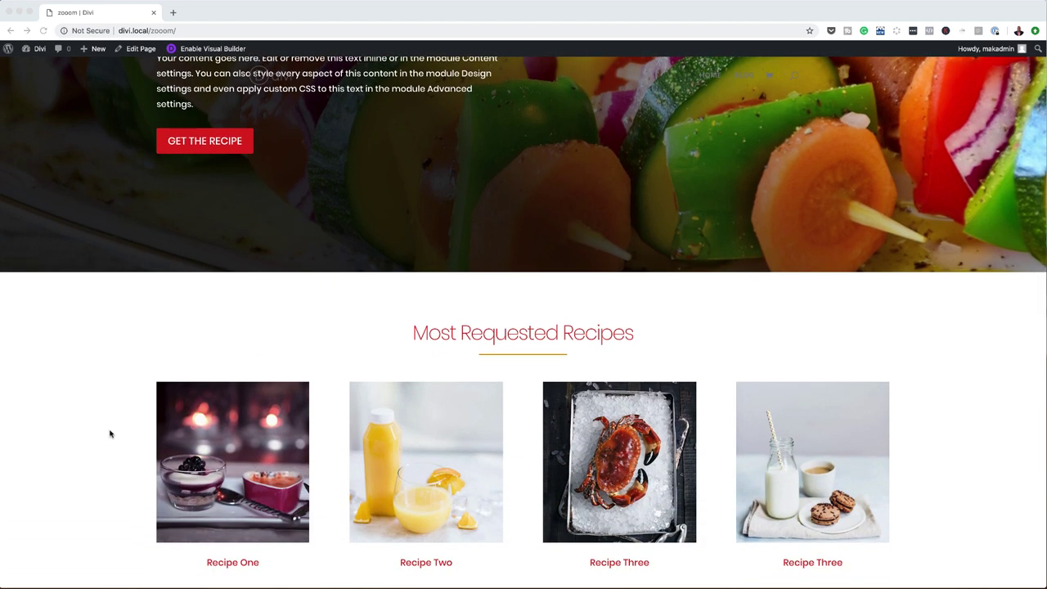
{"action": "scroll", "coordinate": [110, 432], "scroll_direction": "down", "scroll_amount": 2}
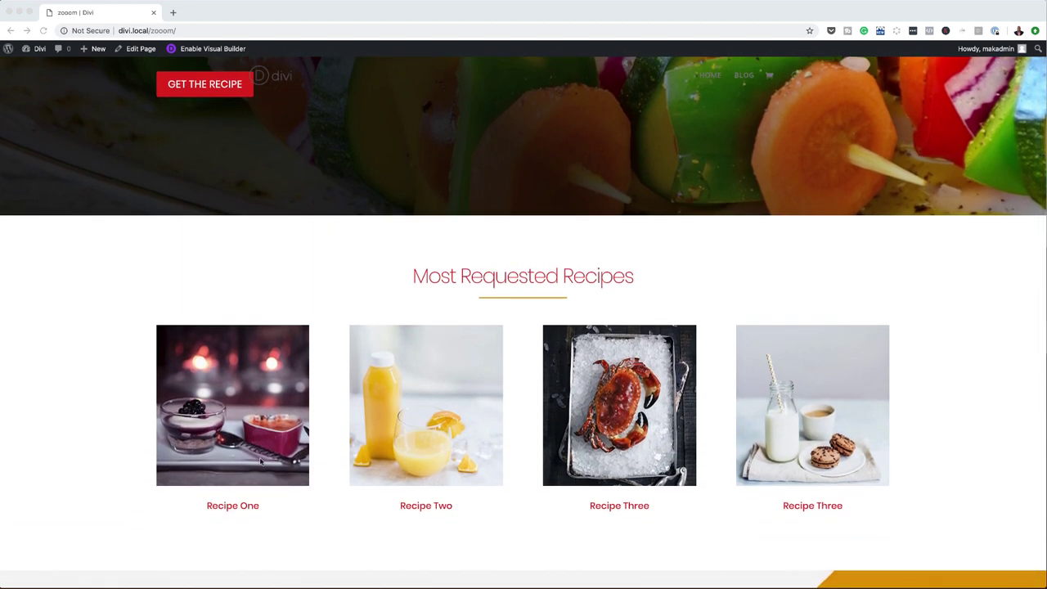
{"action": "scroll", "coordinate": [142, 486], "scroll_direction": "down", "scroll_amount": 10}
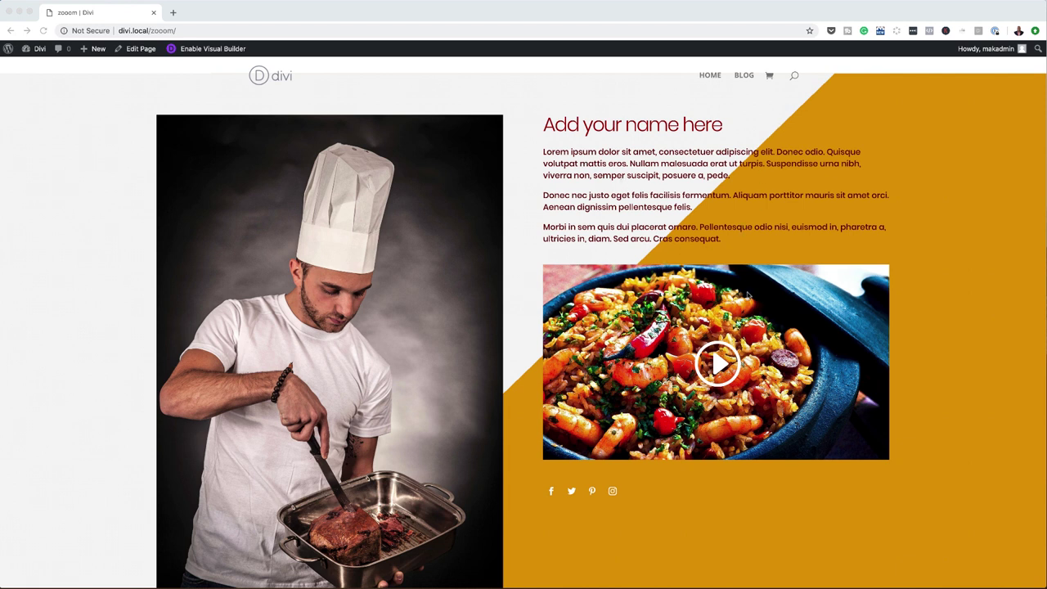
{"action": "left_click", "coordinate": [978, 368]}
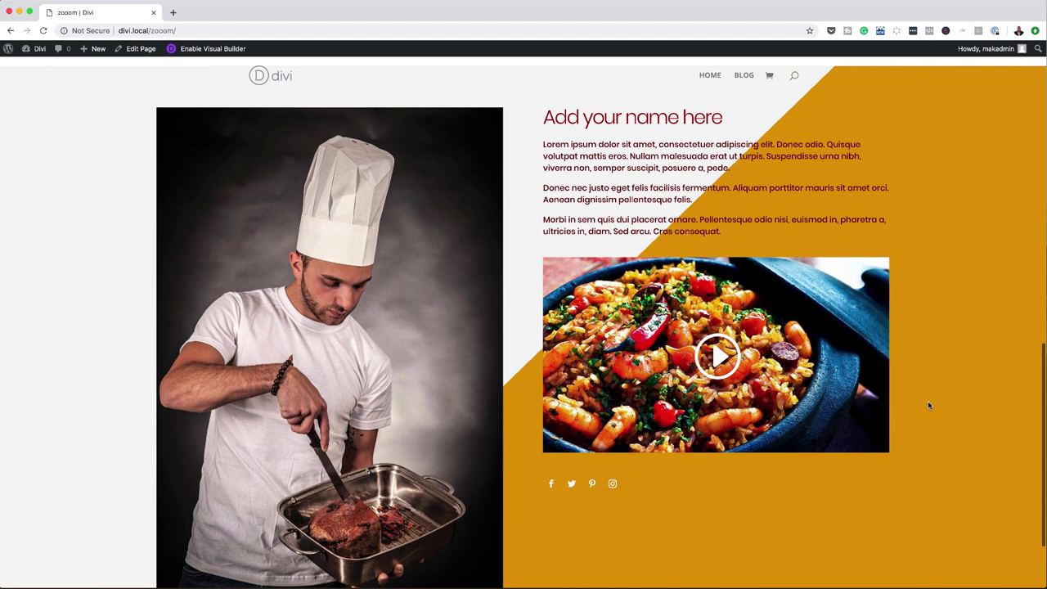
{"action": "scroll", "coordinate": [928, 401], "scroll_direction": "down", "scroll_amount": 3}
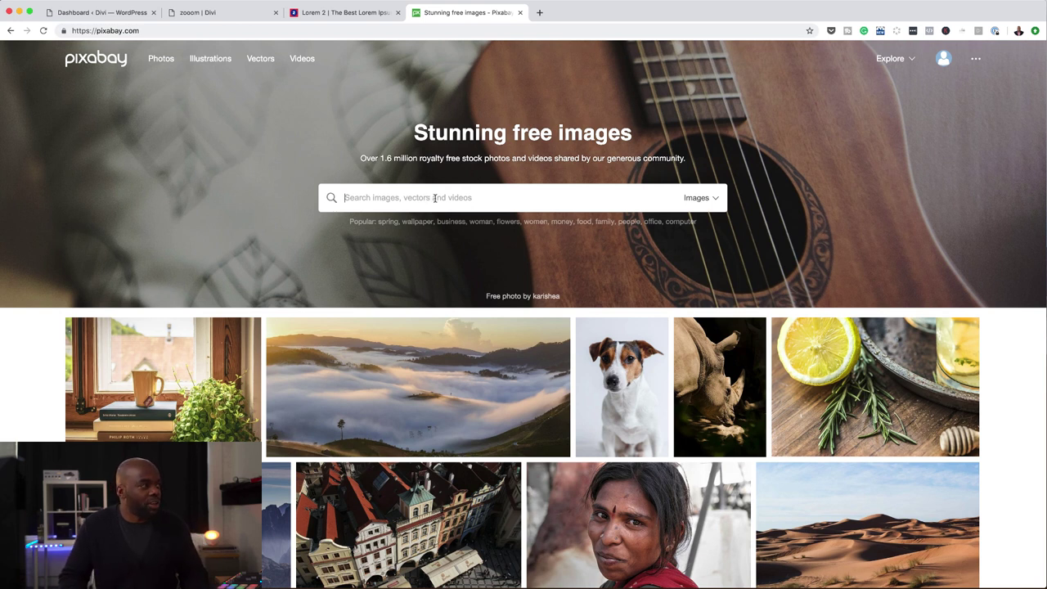
Search Pixabay for food images and open the download size options for the photo of tomatoes, spaghetti and a wooden spoon
{"action": "type", "text": "food"}
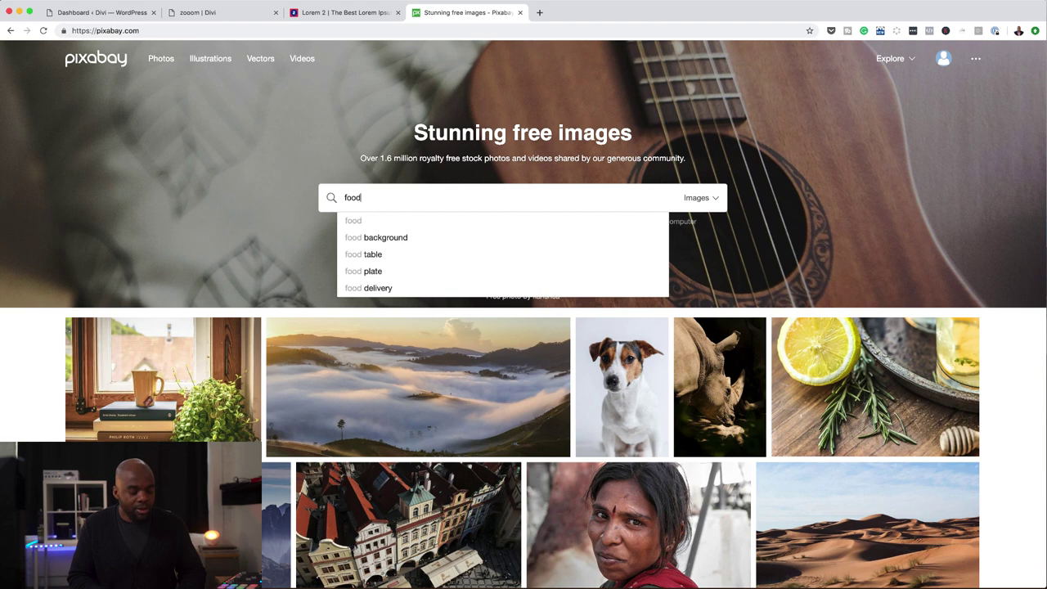
{"action": "key", "text": "Return"}
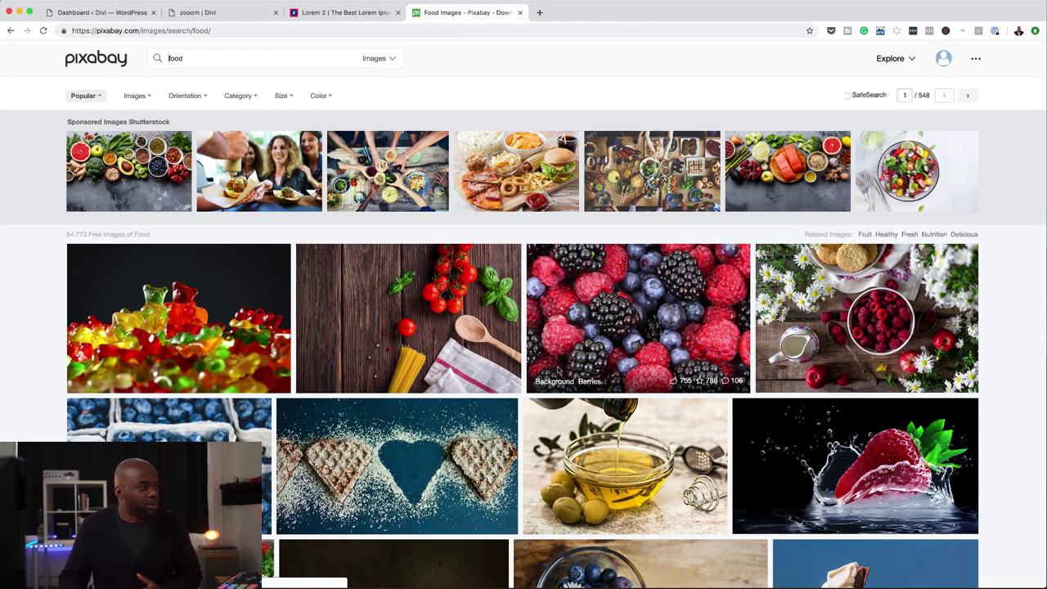
{"action": "scroll", "coordinate": [453, 394], "scroll_direction": "down", "scroll_amount": 3}
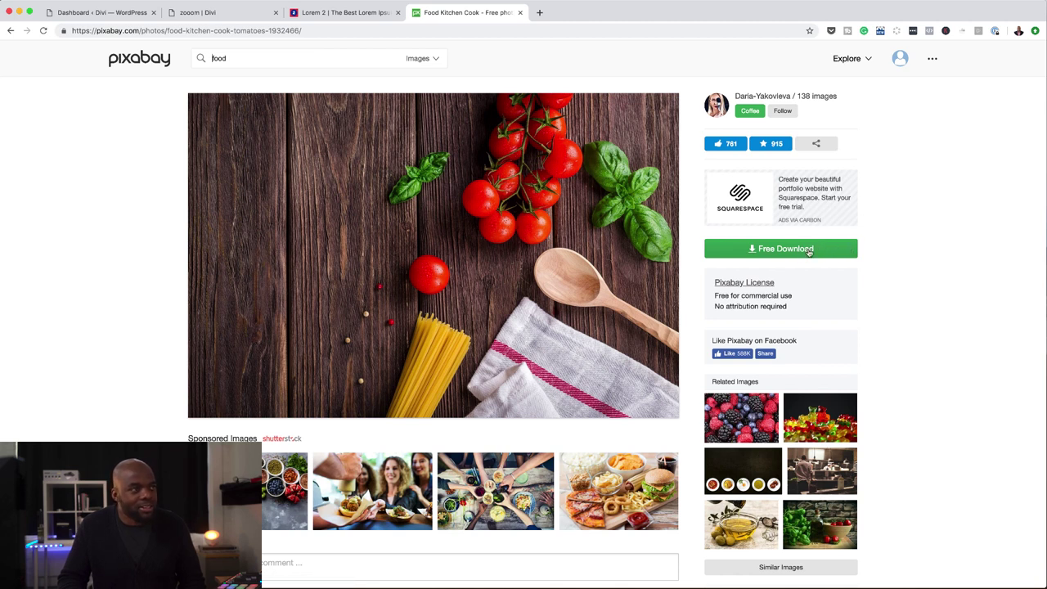
{"action": "left_click", "coordinate": [808, 249]}
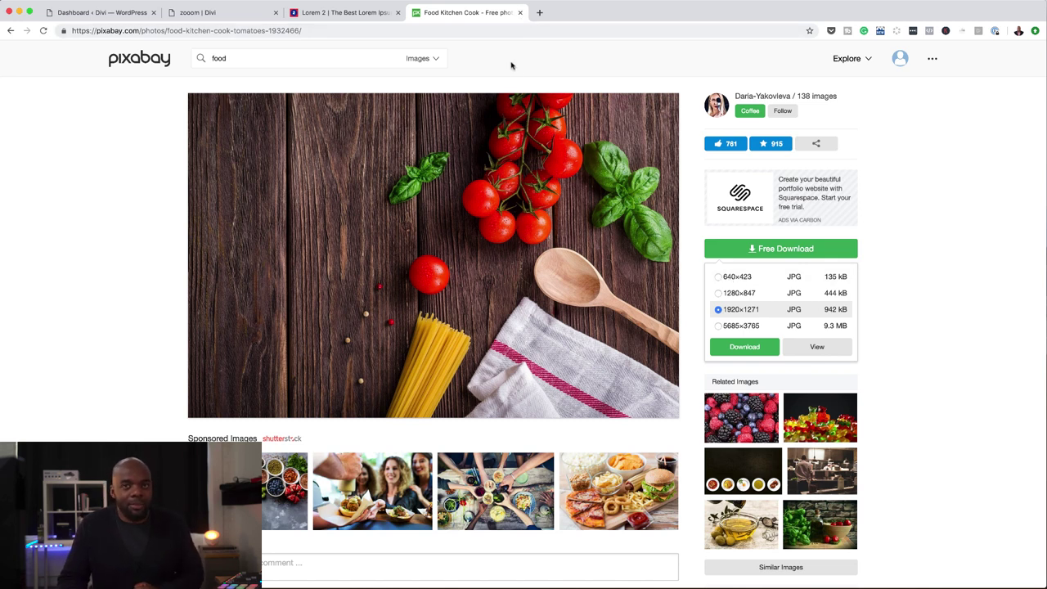
Switch to the WordPress dashboard and add a new page titled "Mak food"
{"action": "left_click", "coordinate": [117, 12]}
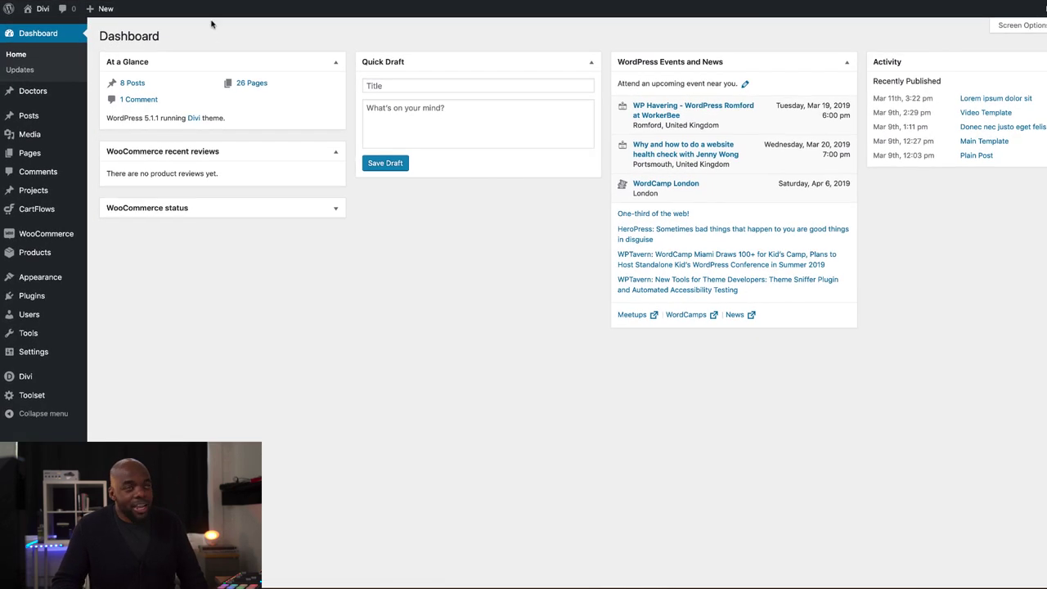
{"action": "mouse_move", "coordinate": [37, 162]}
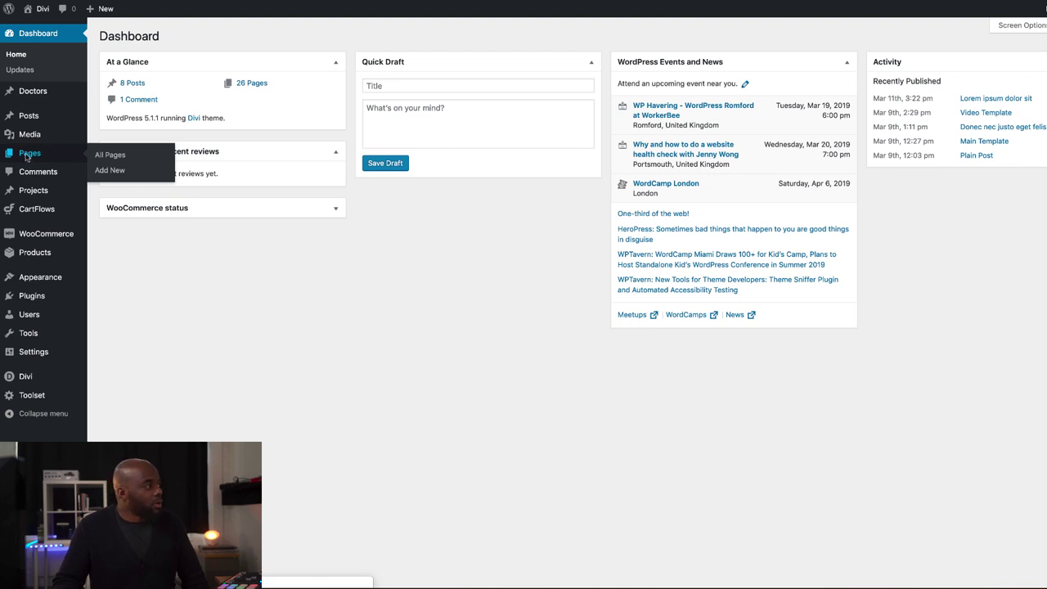
{"action": "left_click", "coordinate": [112, 172]}
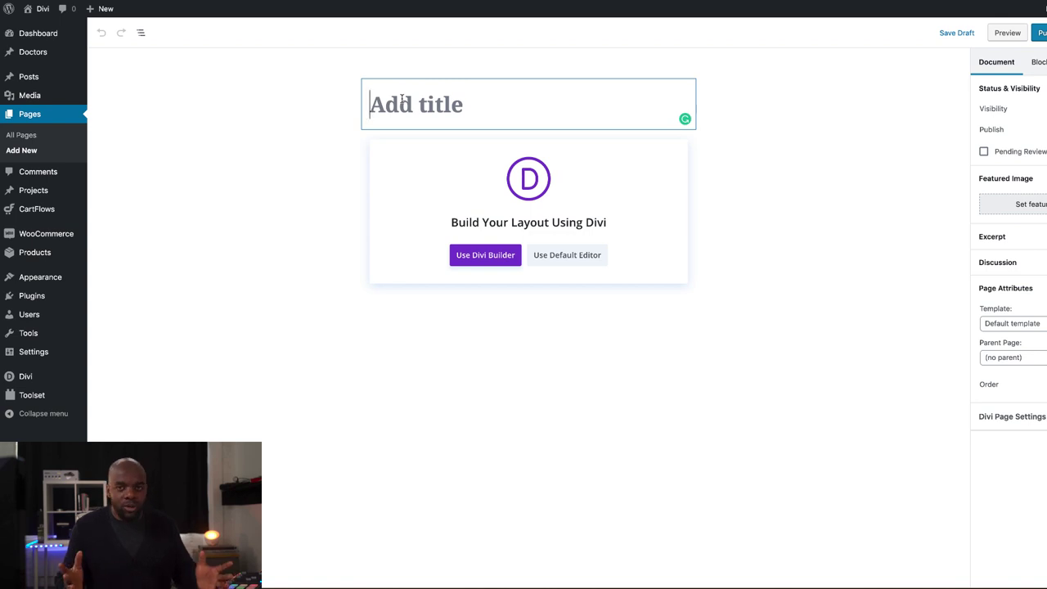
{"action": "type", "text": "Mak foo"}
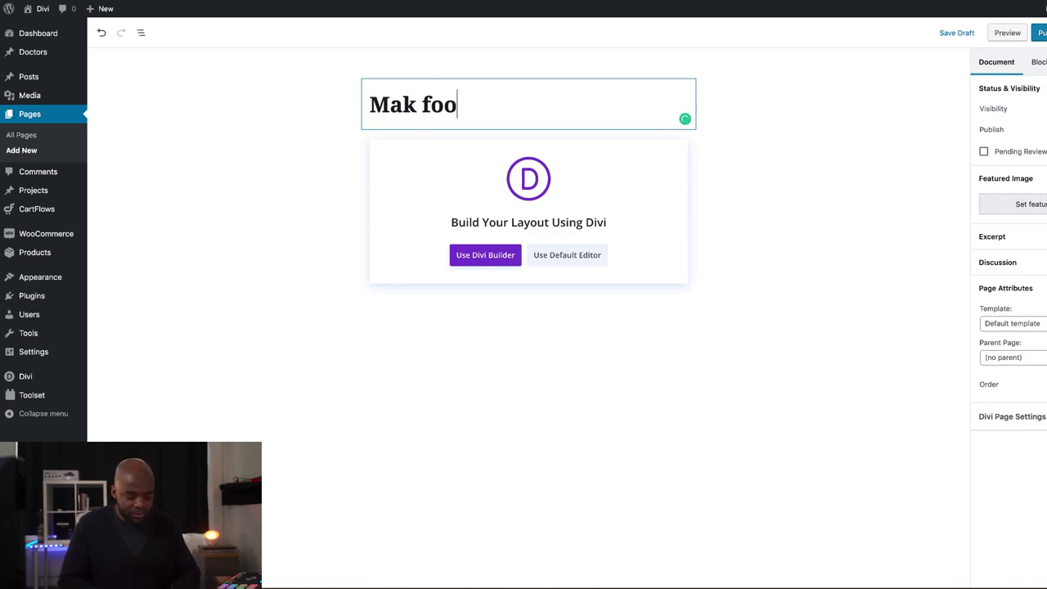
{"action": "type", "text": "d"}
Build the page from scratch with the Divi Builder and insert a row with two equal columns
{"action": "left_click", "coordinate": [481, 260]}
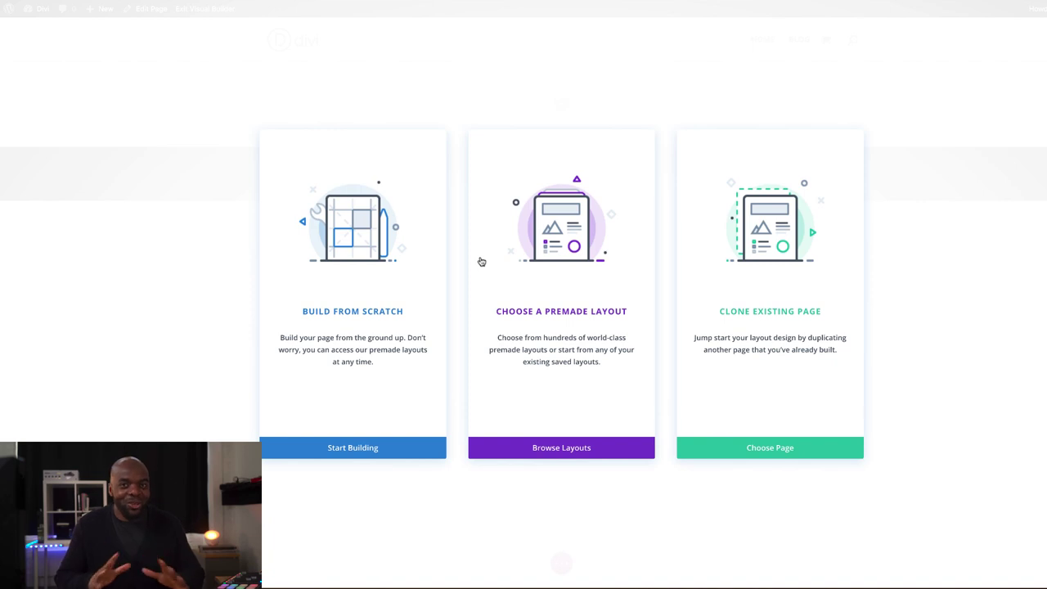
{"action": "left_click", "coordinate": [368, 313]}
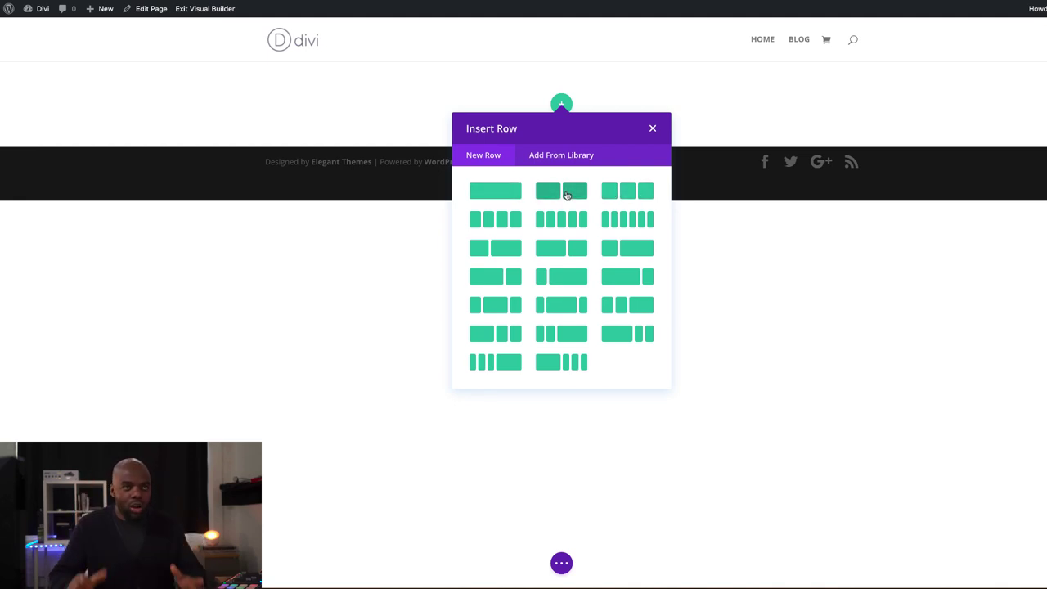
{"action": "left_click", "coordinate": [570, 197]}
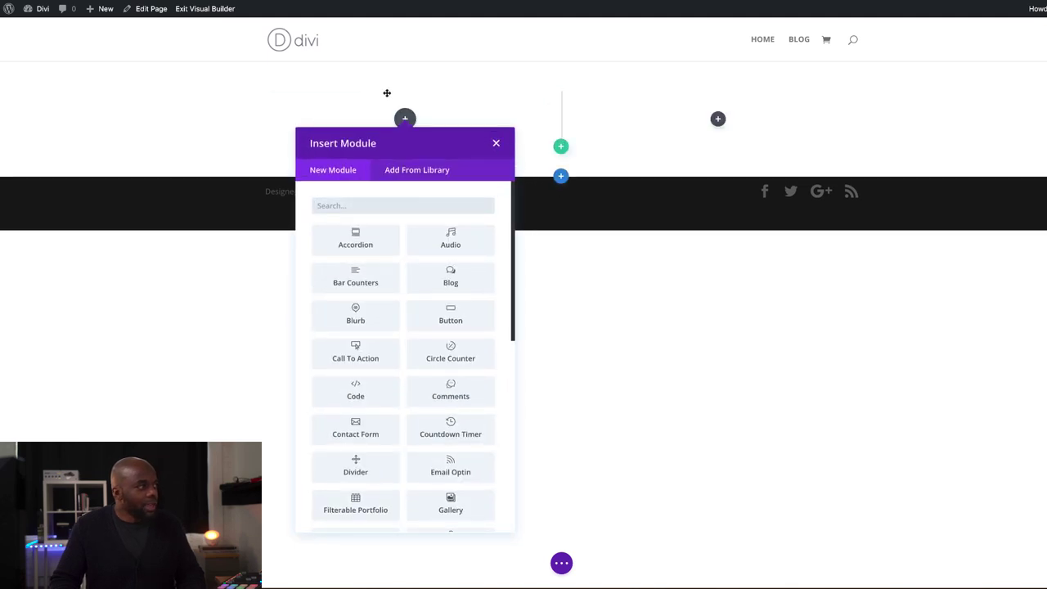
Find the Text module by searching for "text" and insert it into the row's first column
{"action": "left_click", "coordinate": [393, 206]}
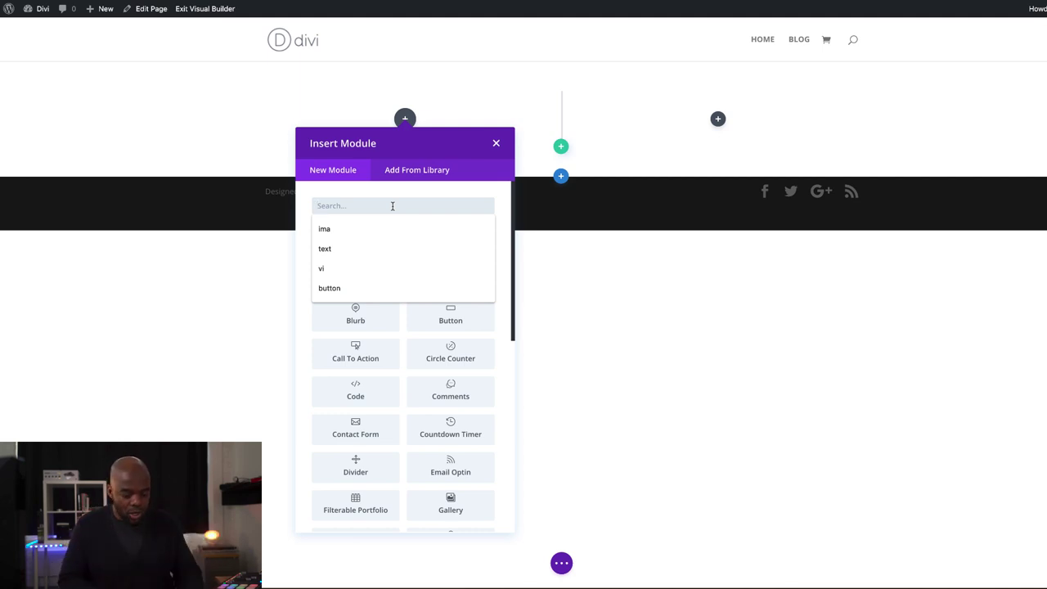
{"action": "type", "text": "text"}
{"action": "left_click", "coordinate": [392, 229]}
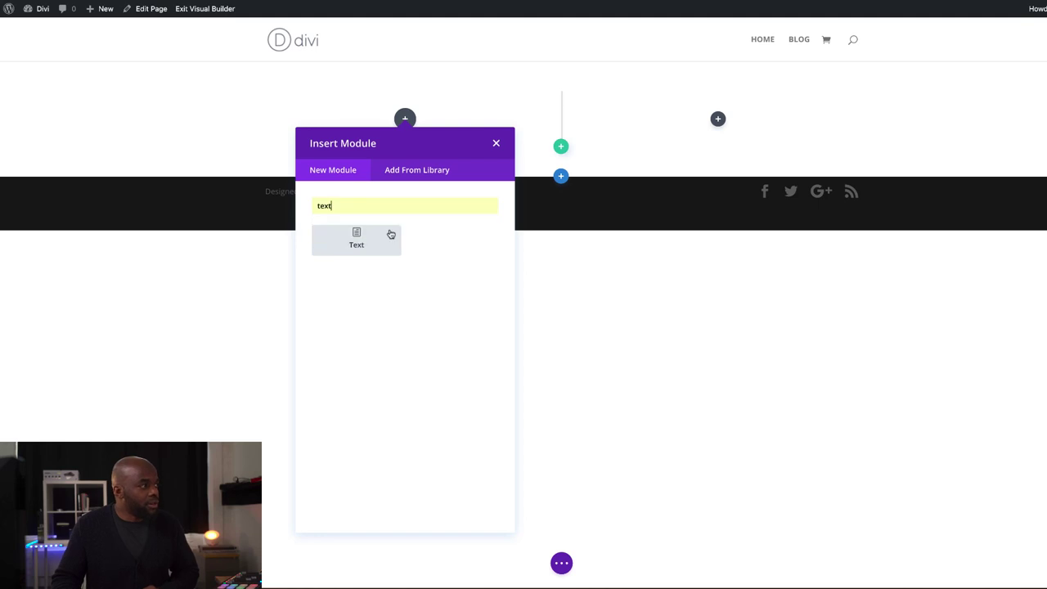
{"action": "left_click", "coordinate": [376, 245]}
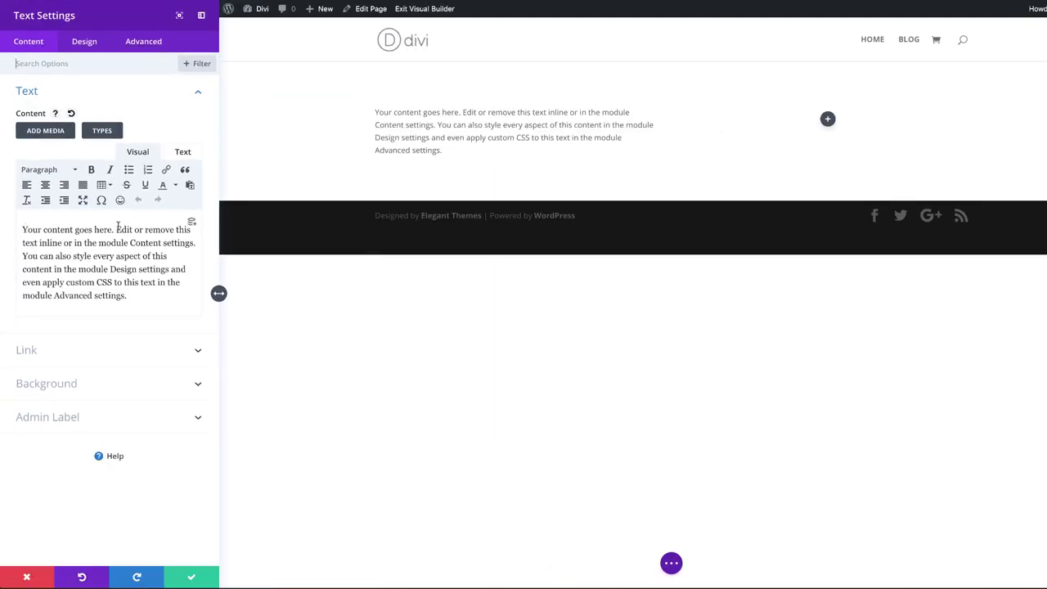
Cut the placeholder text down to "Your content goes here." and format it as Heading 1
{"action": "left_click_drag", "start_coordinate": [116, 229], "coordinate": [159, 301]}
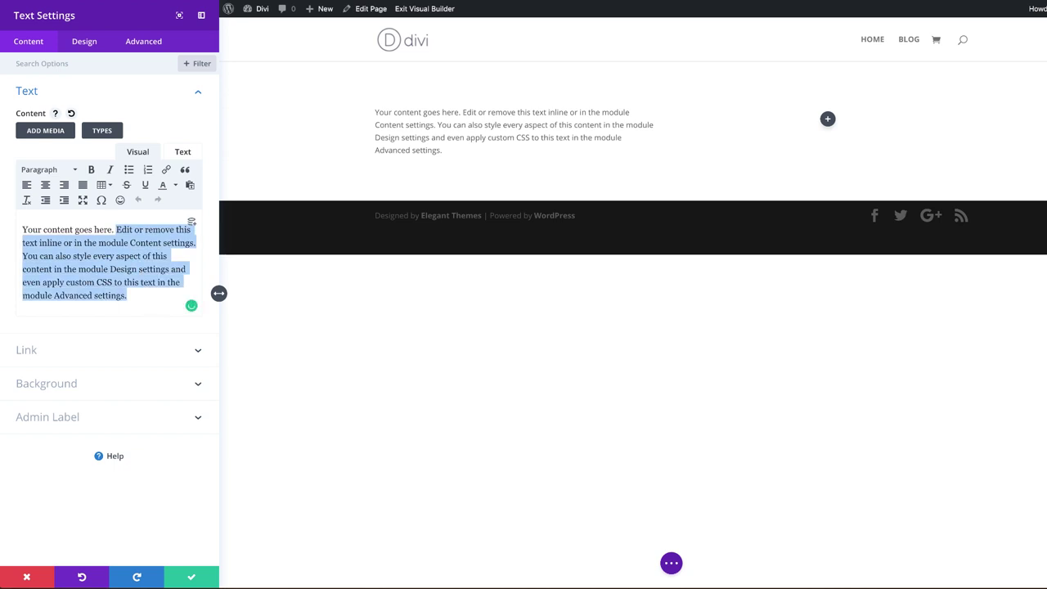
{"action": "key", "text": "BackSpace"}
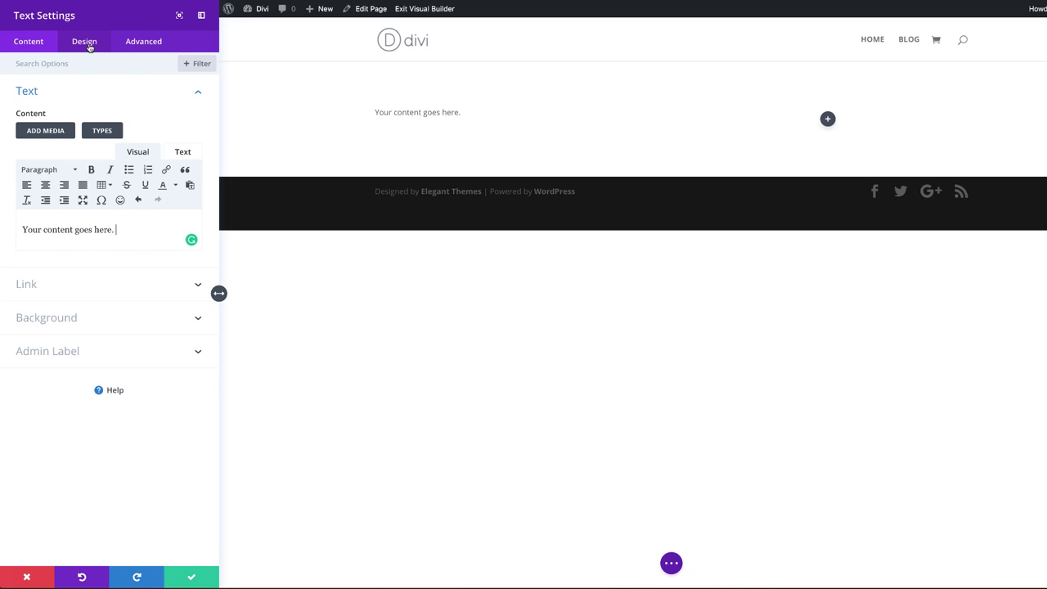
{"action": "left_click_drag", "start_coordinate": [116, 229], "coordinate": [30, 230]}
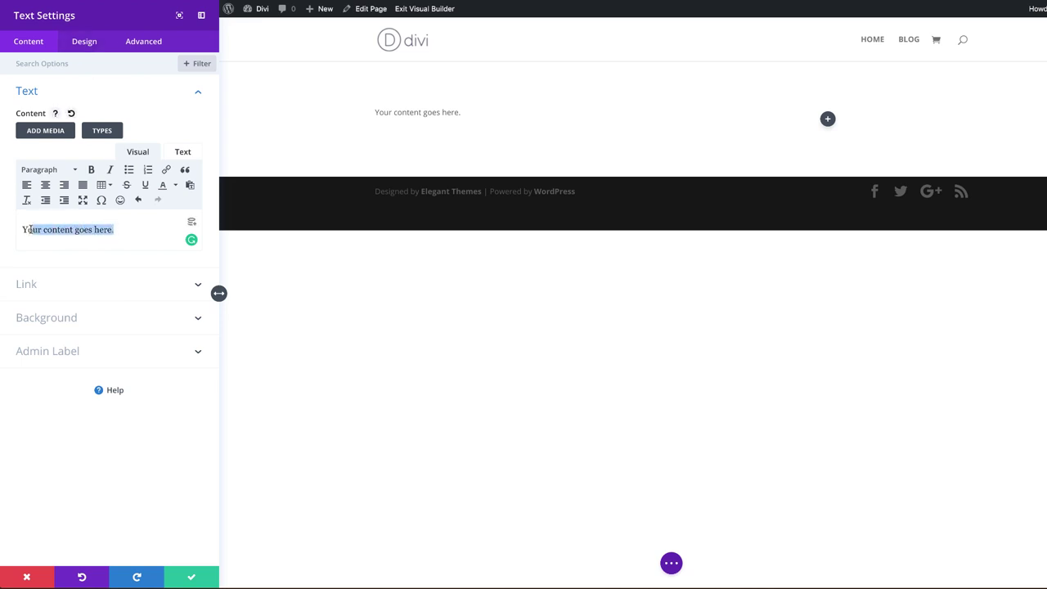
{"action": "left_click", "coordinate": [49, 170]}
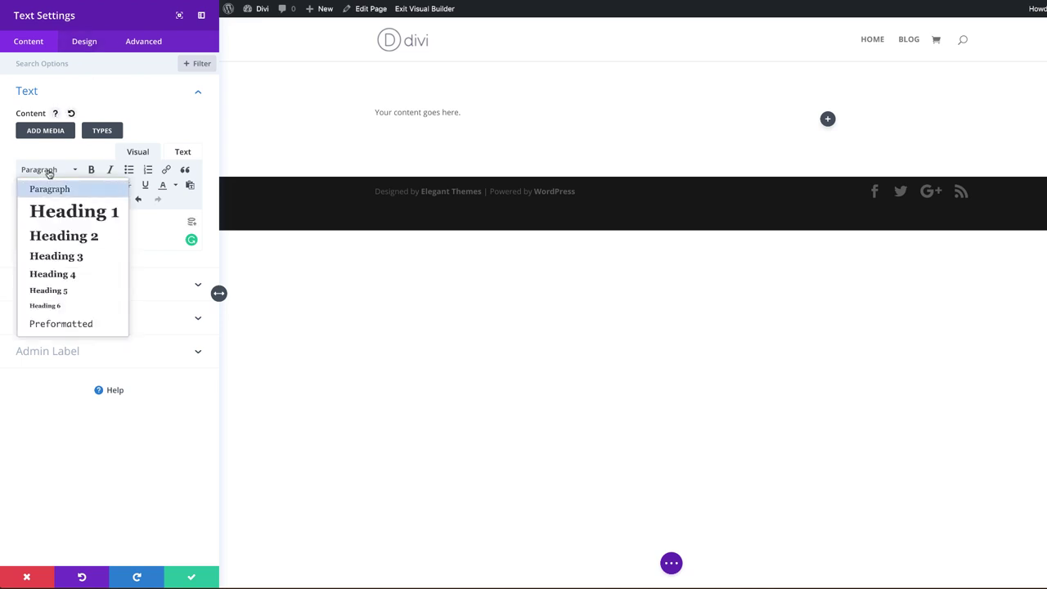
{"action": "left_click", "coordinate": [81, 214]}
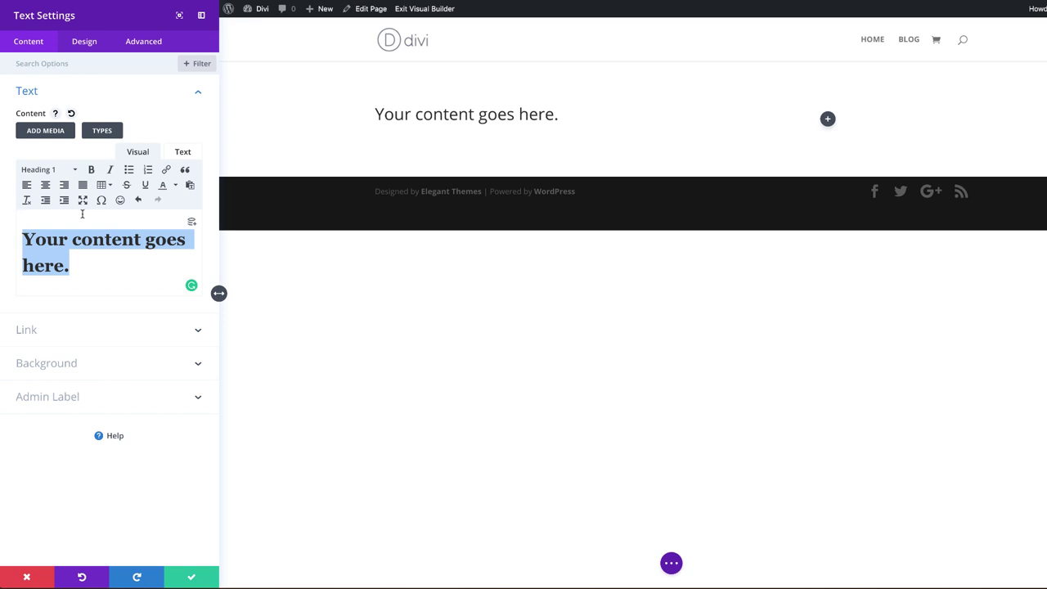
{"action": "left_click", "coordinate": [97, 273]}
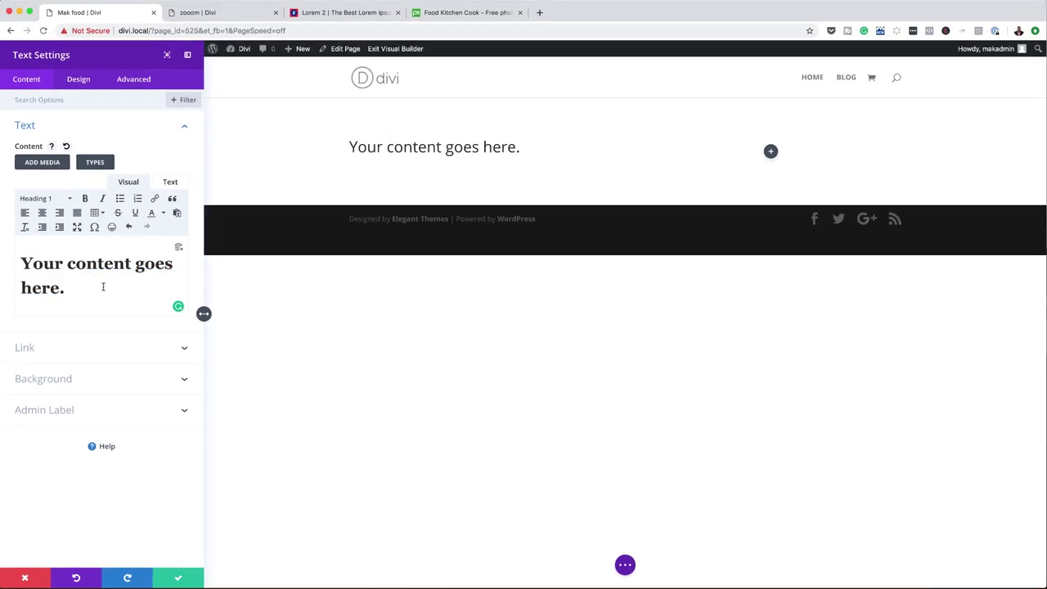
Replace the heading's placeholder text with "Lorem ipsum dolor sit amet" copied from the first paragraph on the Lorem 2 site
{"action": "left_click", "coordinate": [344, 12]}
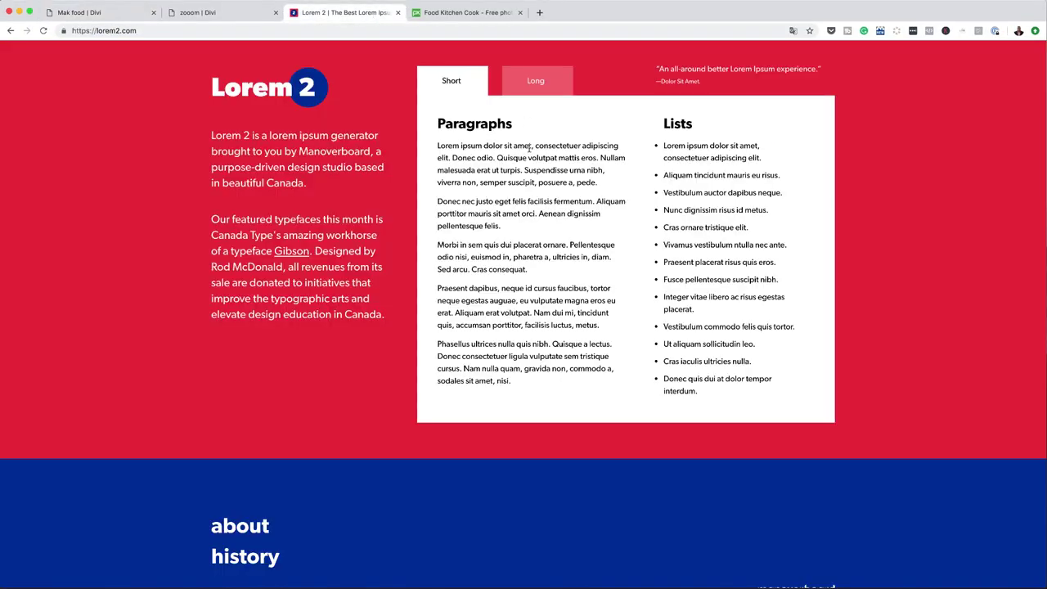
{"action": "left_click_drag", "start_coordinate": [530, 145], "coordinate": [439, 144]}
{"action": "key", "text": "super+c"}
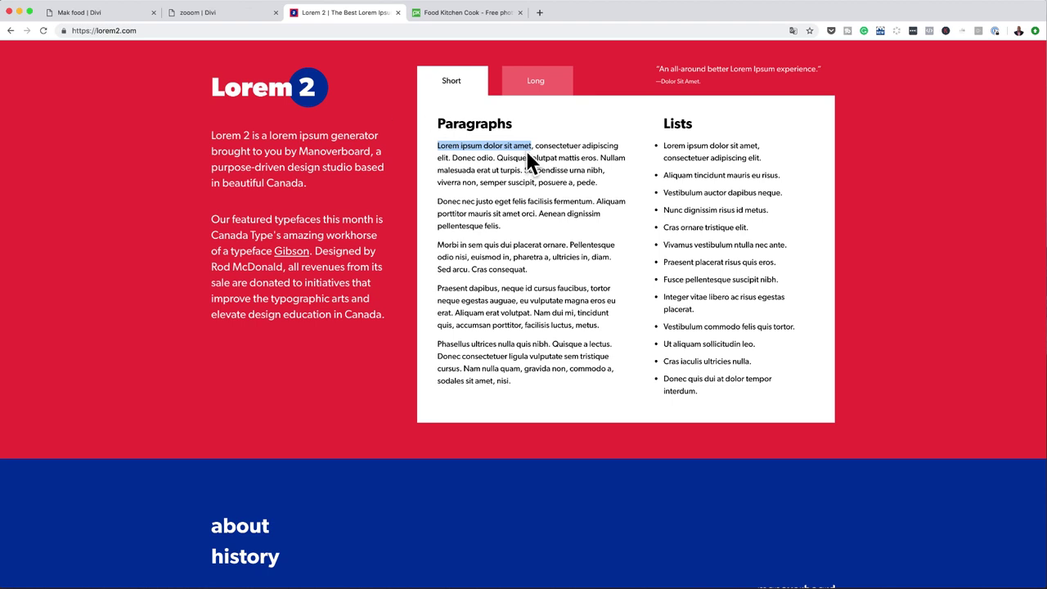
{"action": "left_click", "coordinate": [108, 14]}
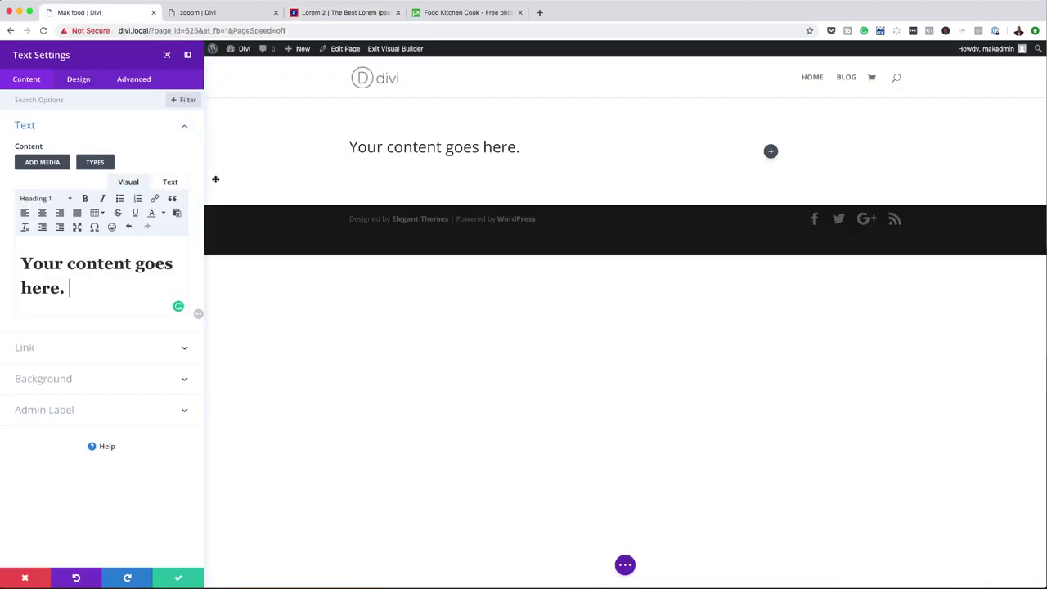
{"action": "left_click_drag", "start_coordinate": [65, 288], "coordinate": [15, 264]}
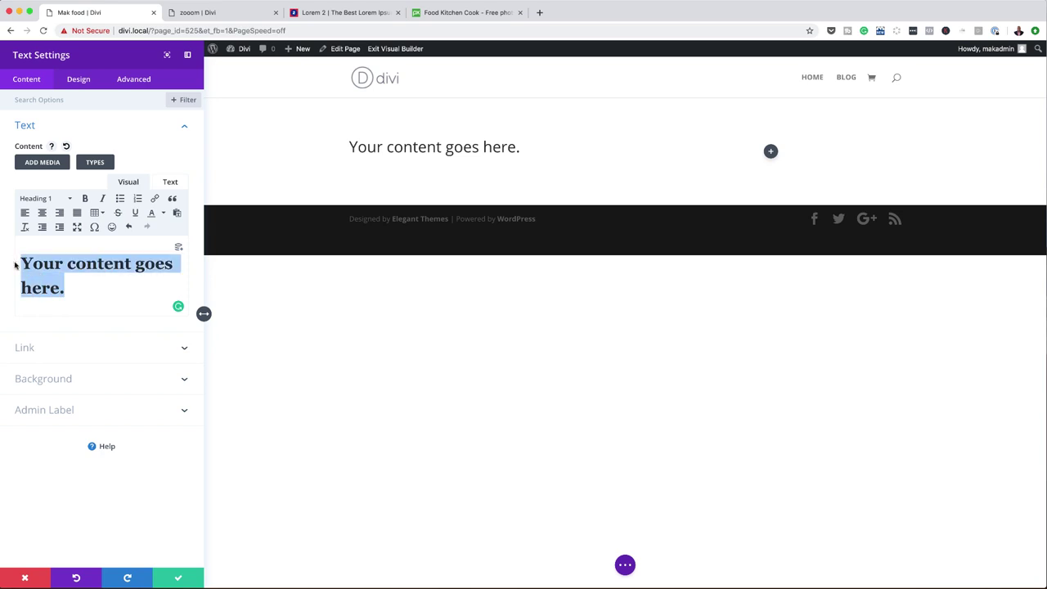
{"action": "key", "text": "super+v"}
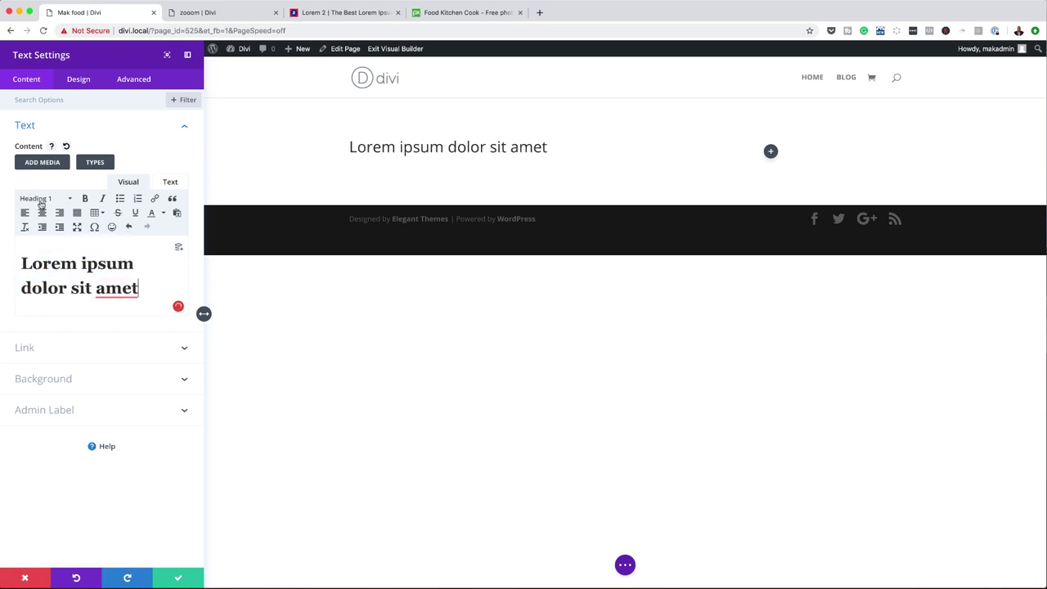
Set the H1 heading font of the text module to Poppins
{"action": "left_click", "coordinate": [79, 81]}
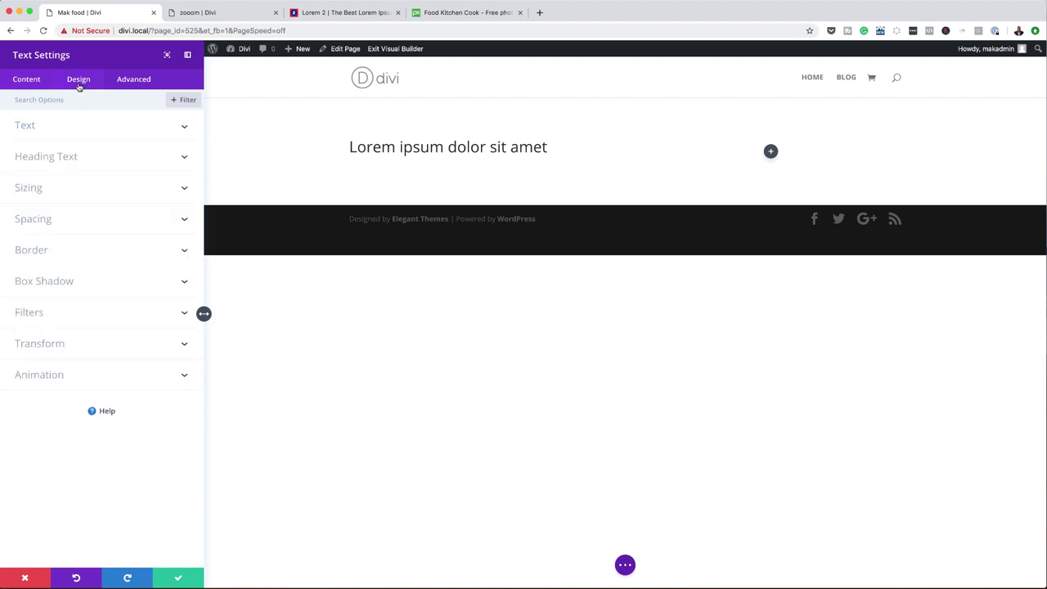
{"action": "left_click", "coordinate": [75, 156]}
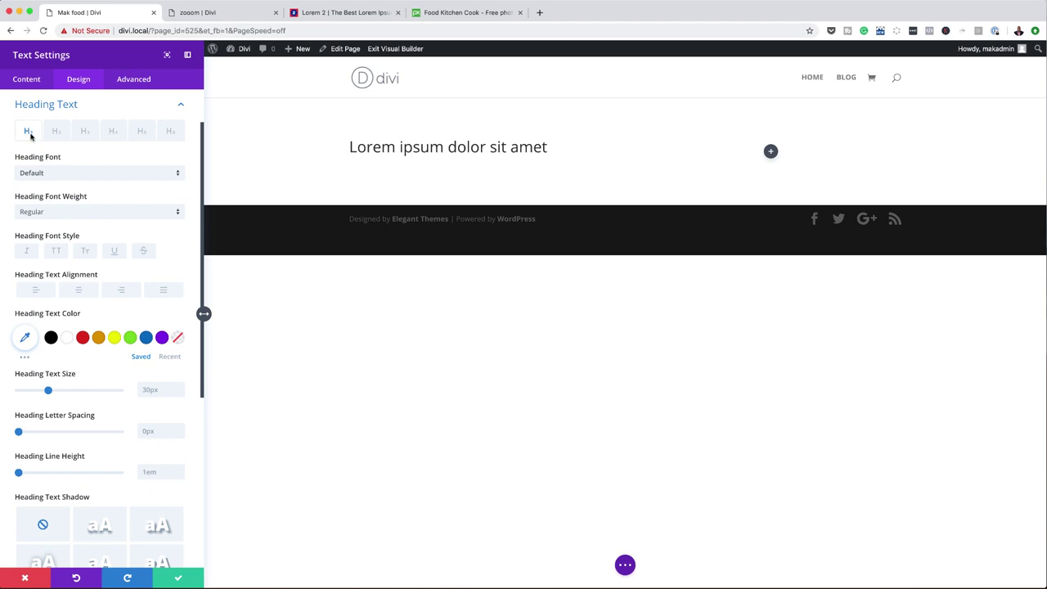
{"action": "left_click", "coordinate": [93, 172]}
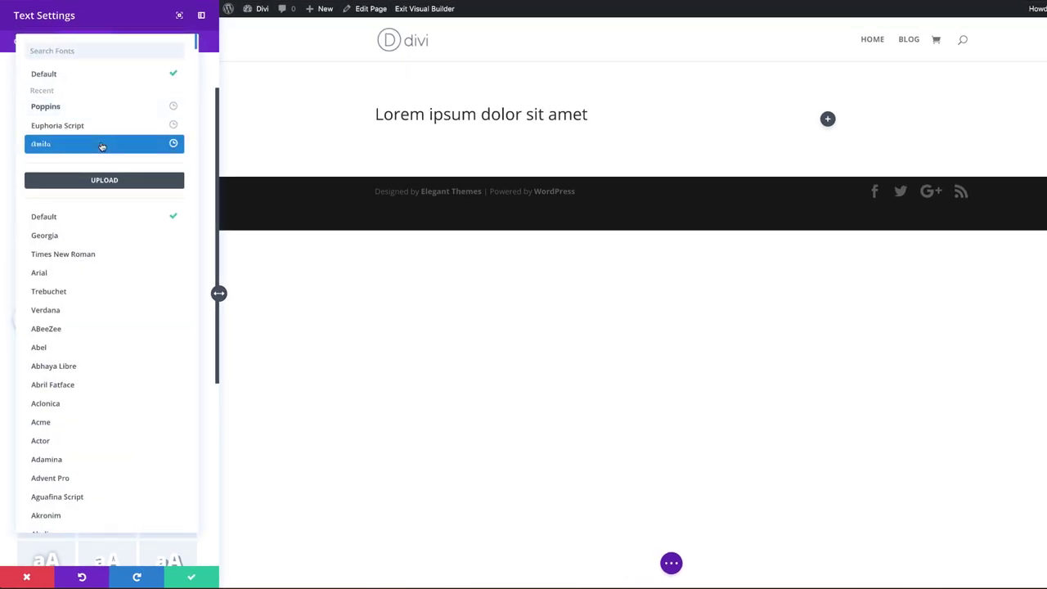
{"action": "left_click", "coordinate": [77, 108]}
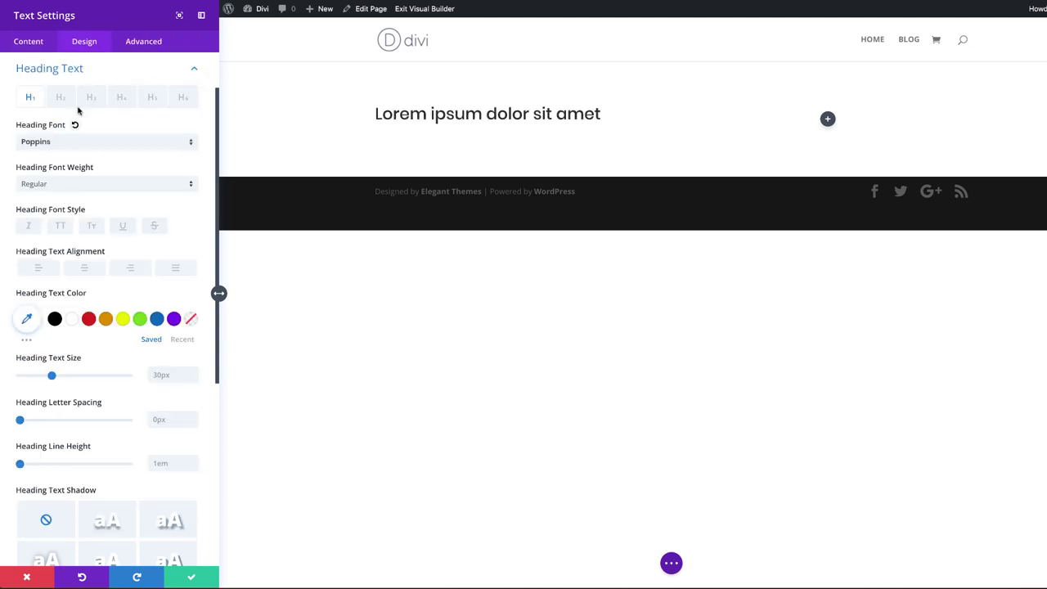
Set the H1 heading's font weight to Ultra Bold and its text size to 52px, and save the module
{"action": "left_click", "coordinate": [70, 187]}
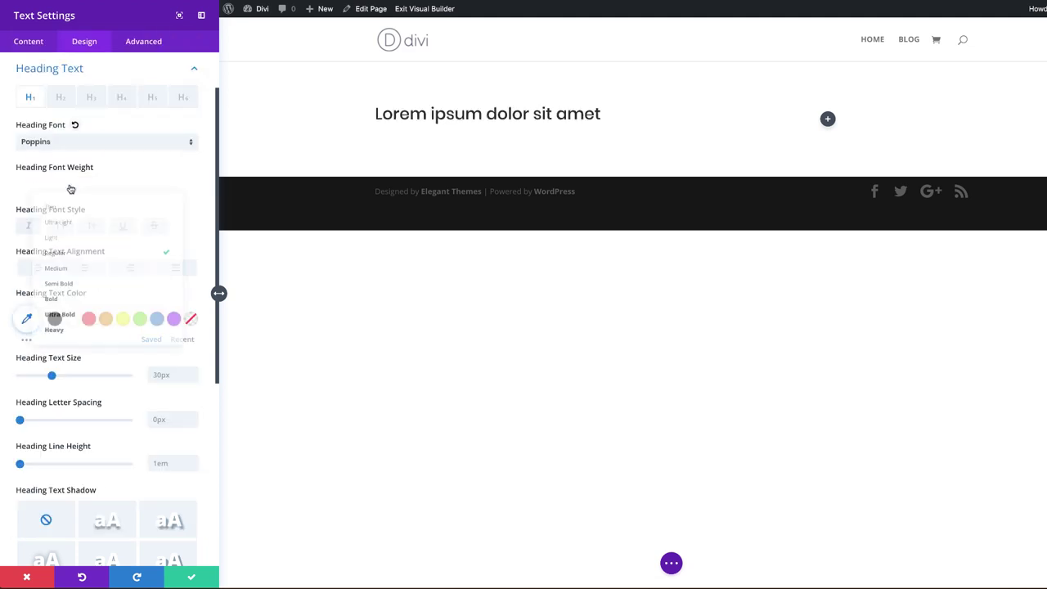
{"action": "left_click", "coordinate": [87, 327]}
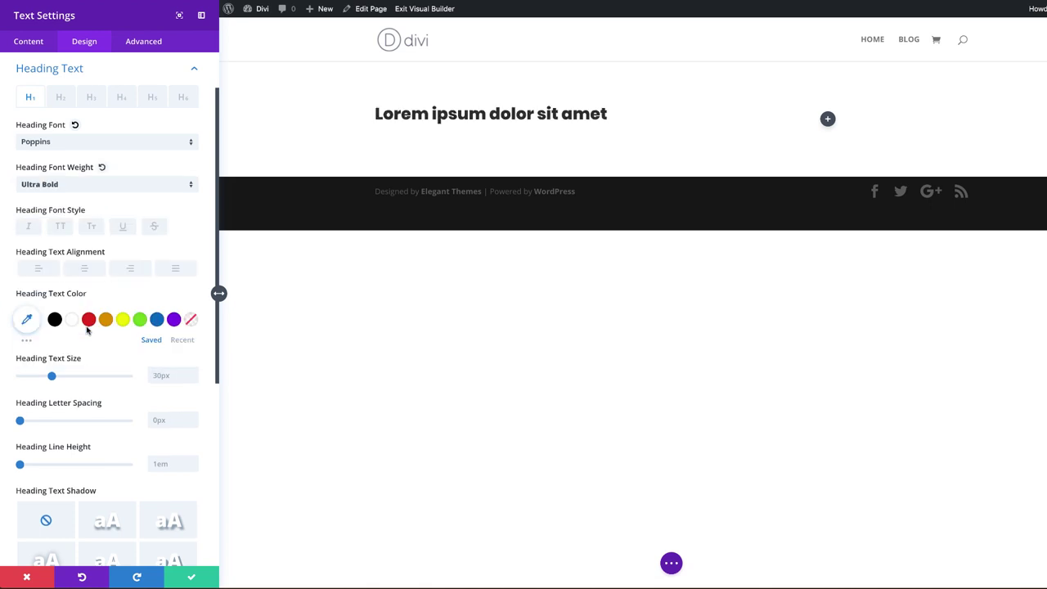
{"action": "left_click_drag", "start_coordinate": [51, 375], "coordinate": [77, 377]}
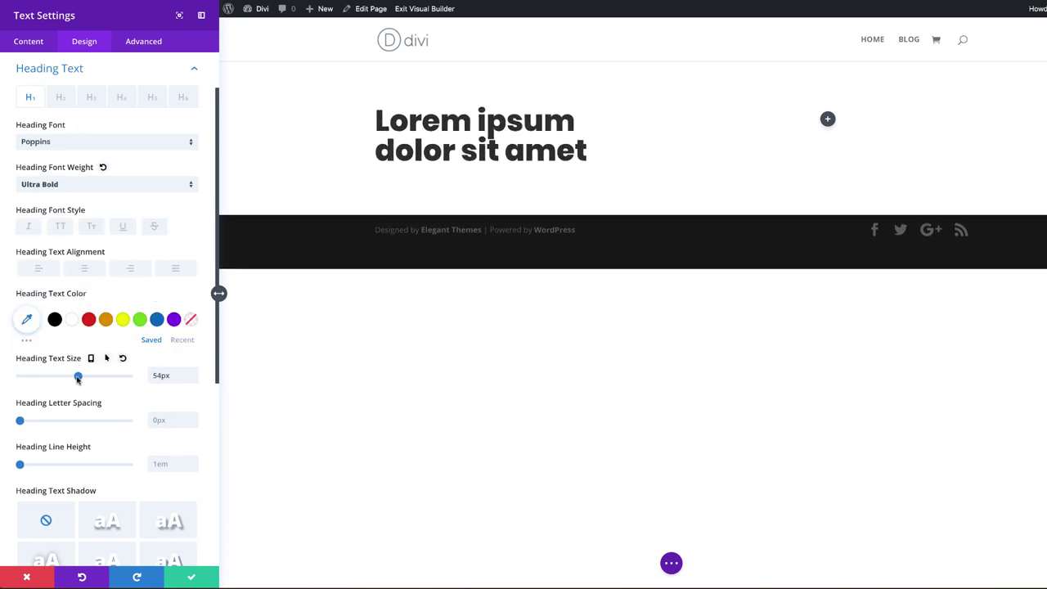
{"action": "left_click_drag", "start_coordinate": [77, 377], "coordinate": [76, 377]}
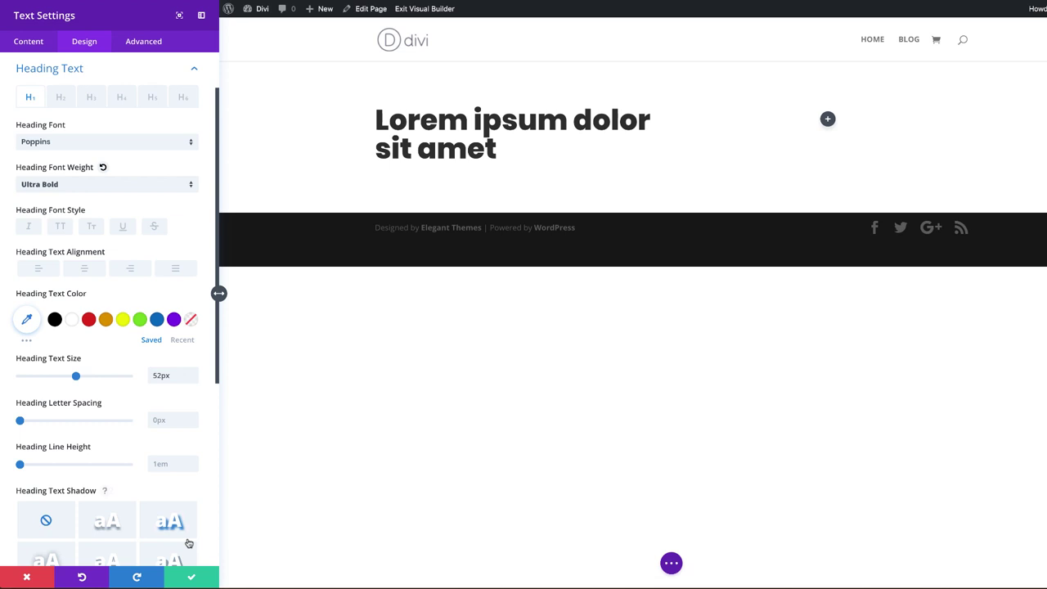
{"action": "left_click", "coordinate": [193, 579]}
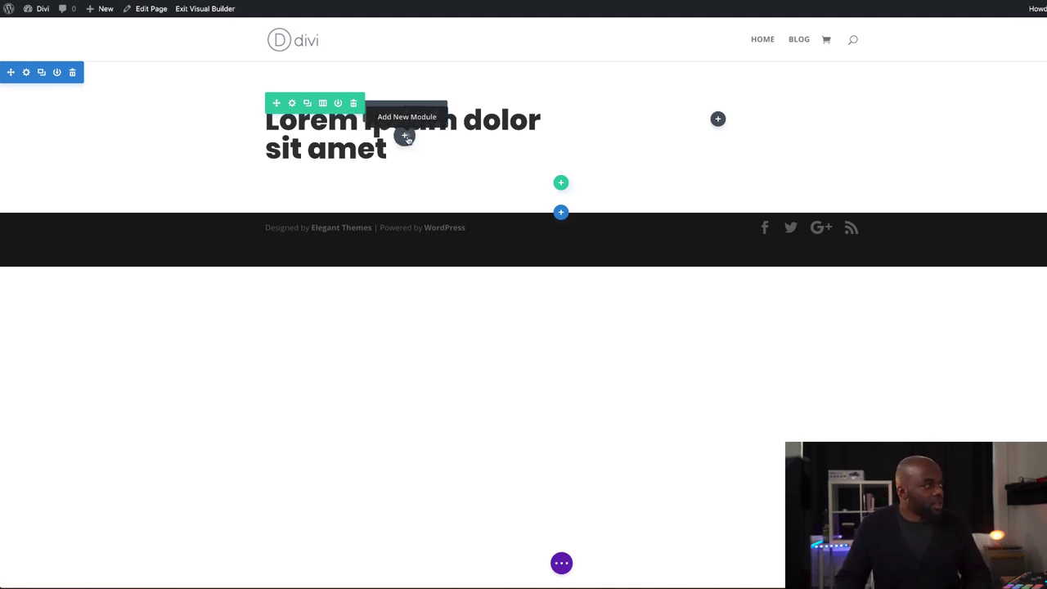
Find the Text module by searching for "text" and insert it directly below the heading
{"action": "left_click", "coordinate": [404, 136]}
{"action": "left_click", "coordinate": [397, 226]}
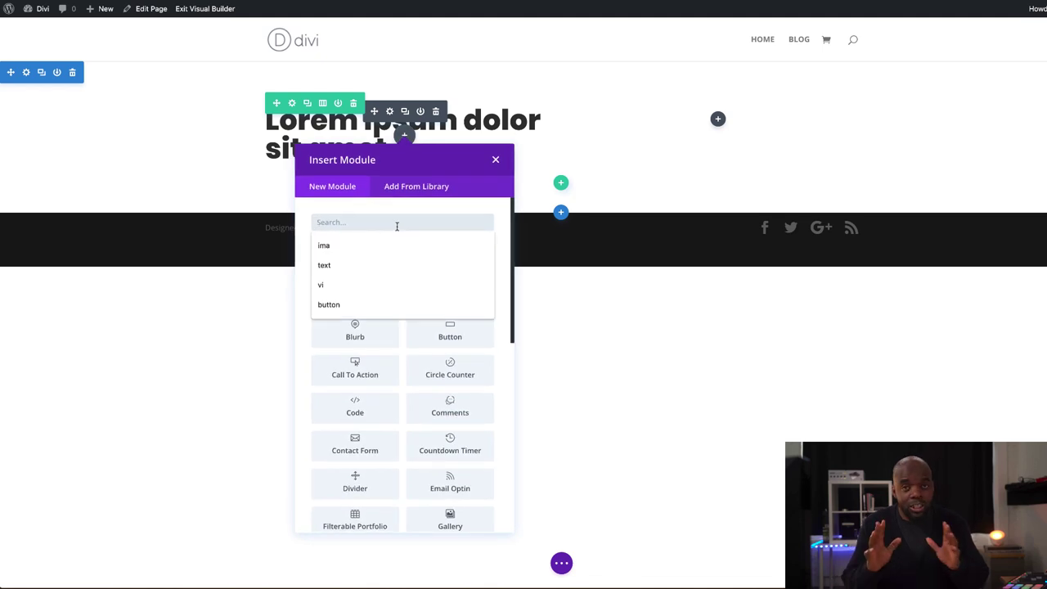
{"action": "type", "text": "text"}
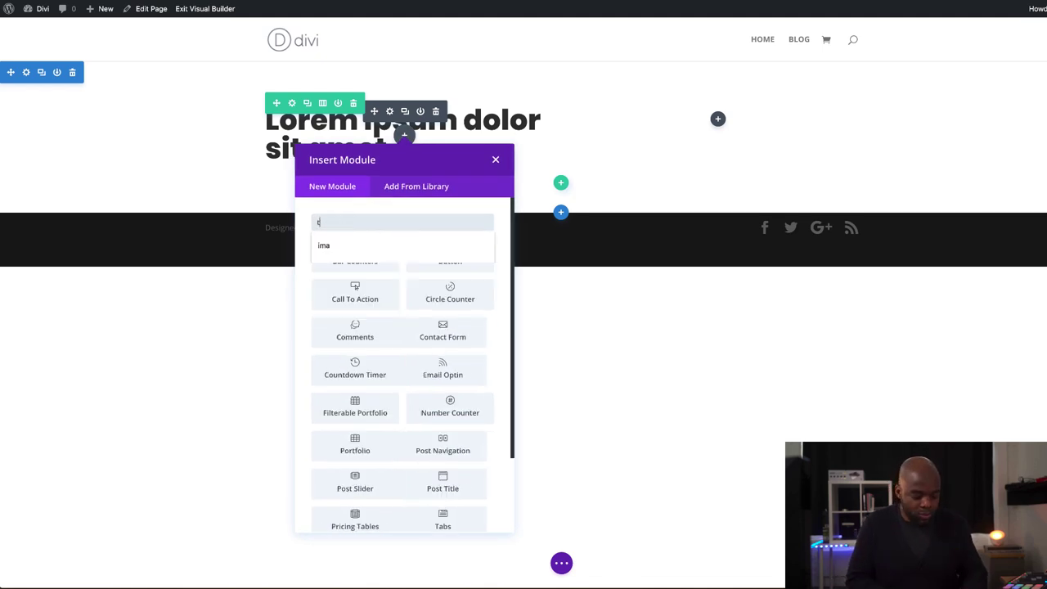
{"action": "left_click", "coordinate": [351, 251]}
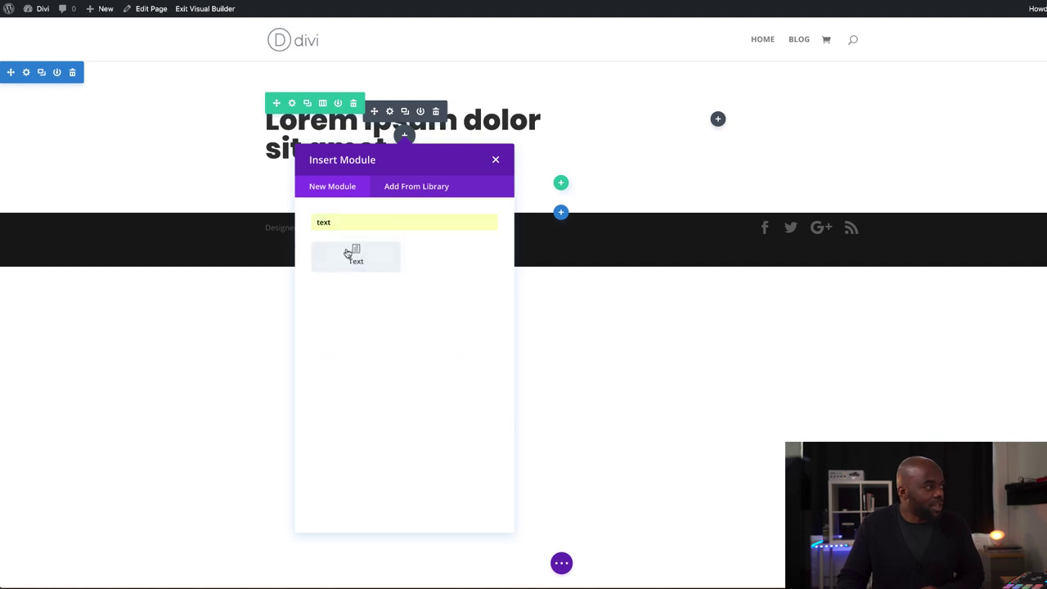
{"action": "left_click", "coordinate": [355, 251]}
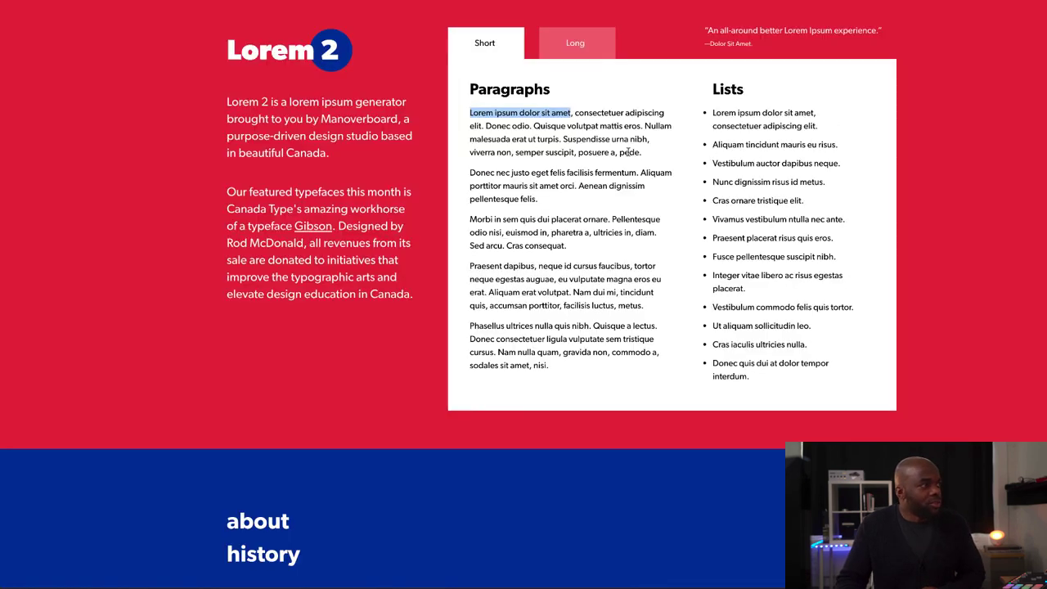
Replace the new text module's placeholder with the second paragraph, "Donec nec justo eget felis...", copied from the Lorem 2 site
{"action": "left_click_drag", "start_coordinate": [643, 153], "coordinate": [483, 122]}
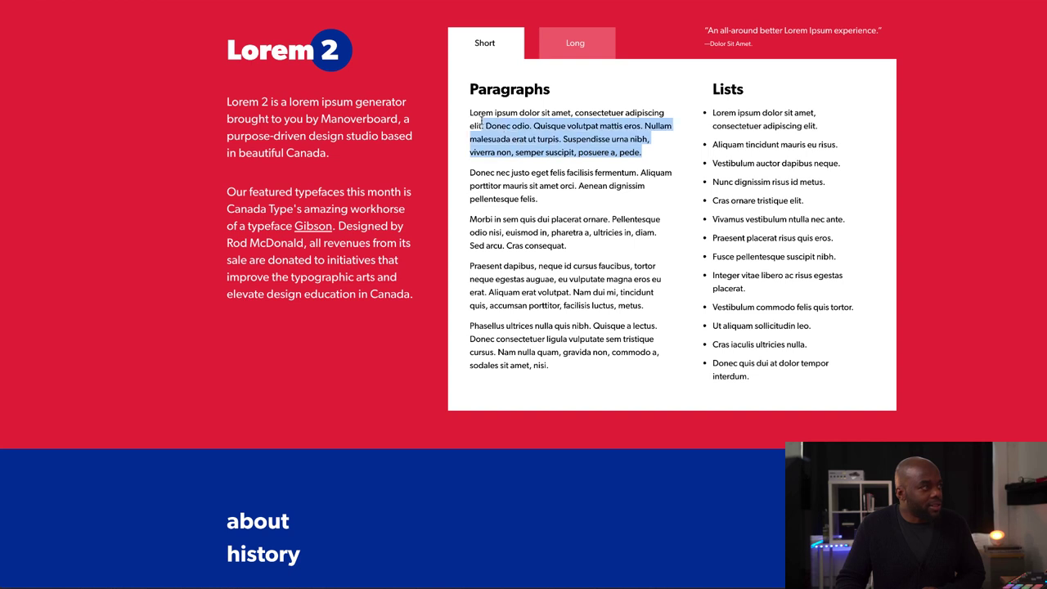
{"action": "triple_click", "coordinate": [470, 172]}
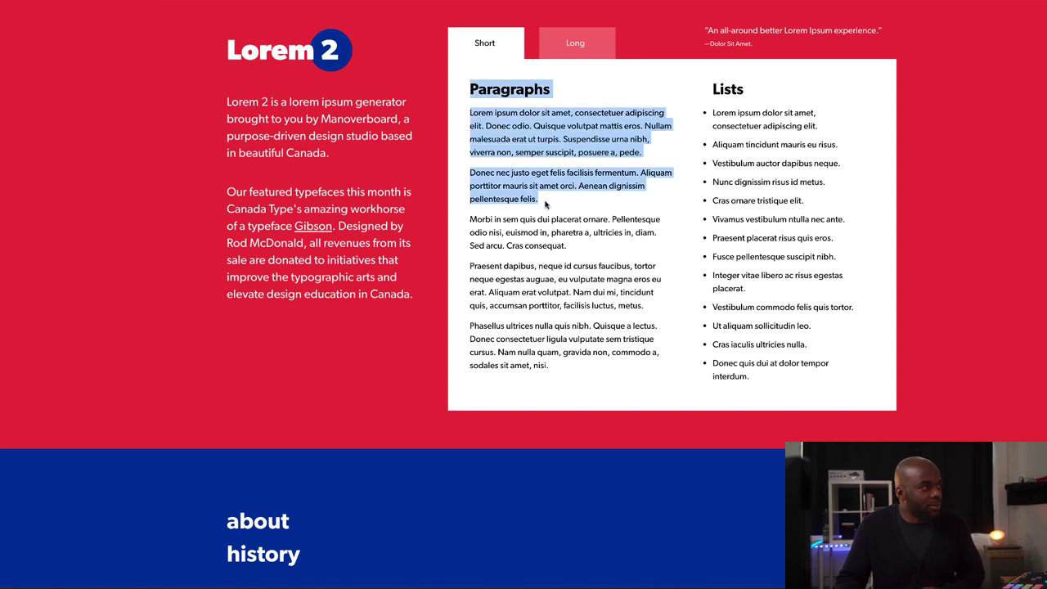
{"action": "triple_click", "coordinate": [546, 204]}
{"action": "triple_click", "coordinate": [469, 173]}
{"action": "key", "text": "ctrl+c"}
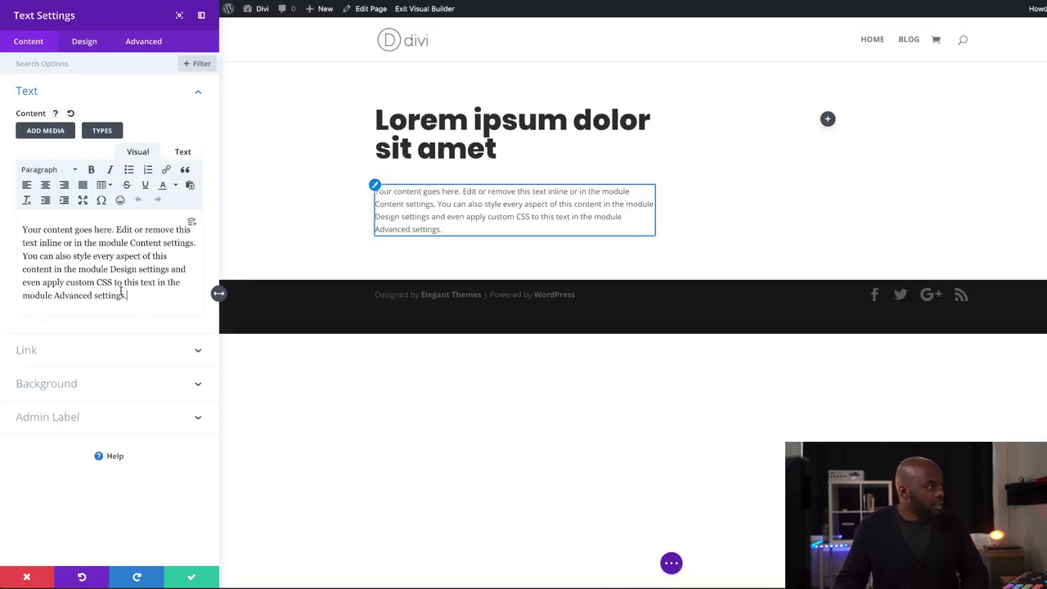
{"action": "left_click_drag", "start_coordinate": [127, 295], "coordinate": [18, 230]}
{"action": "key", "text": "ctrl+v"}
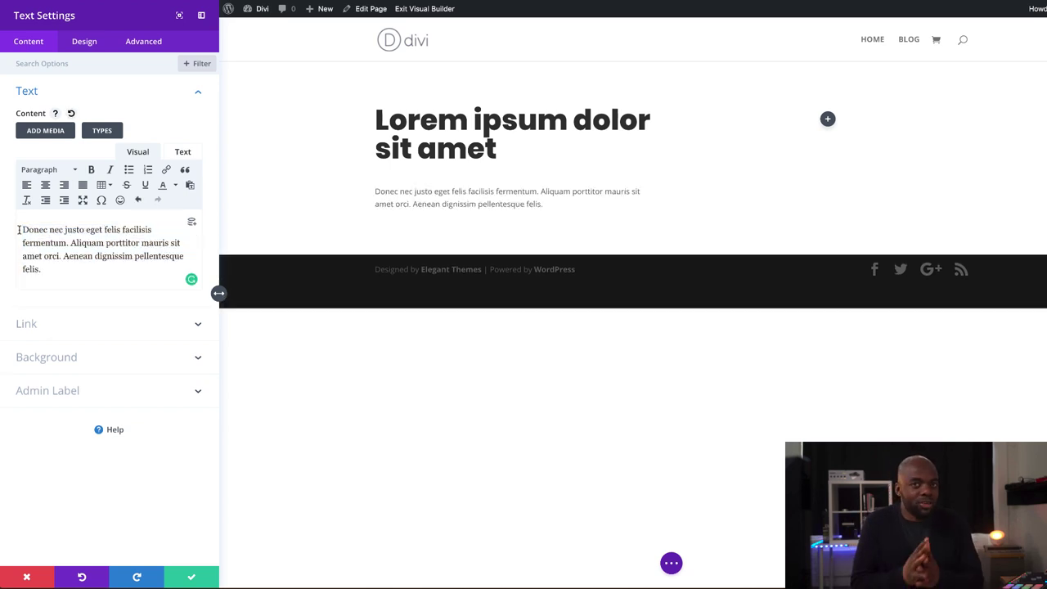
Style the paragraph text in Poppins at 19px with a line height of 1.8em, and save the module
{"action": "left_click", "coordinate": [90, 43]}
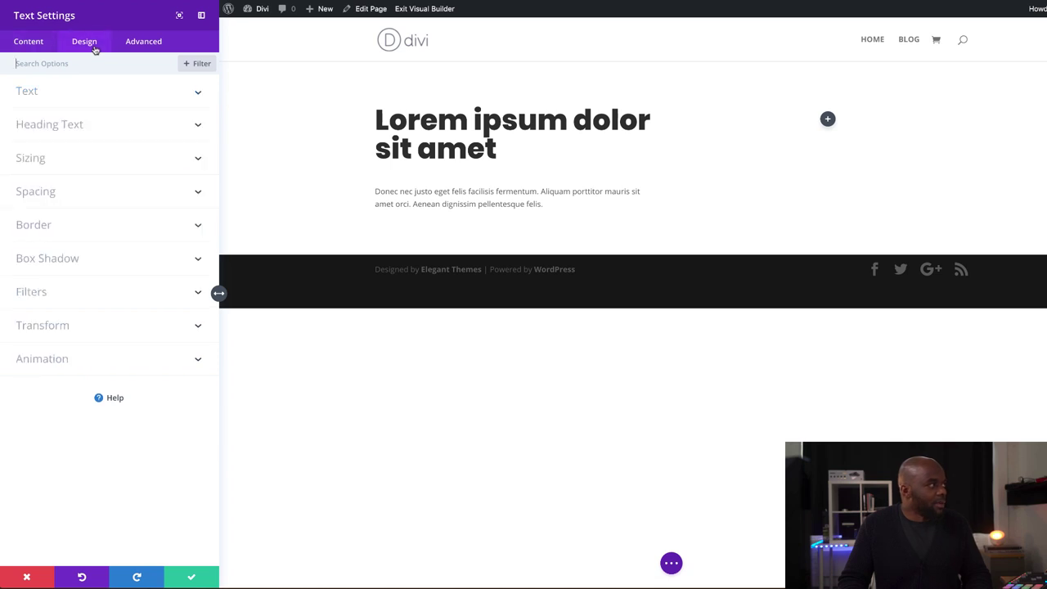
{"action": "left_click", "coordinate": [71, 99]}
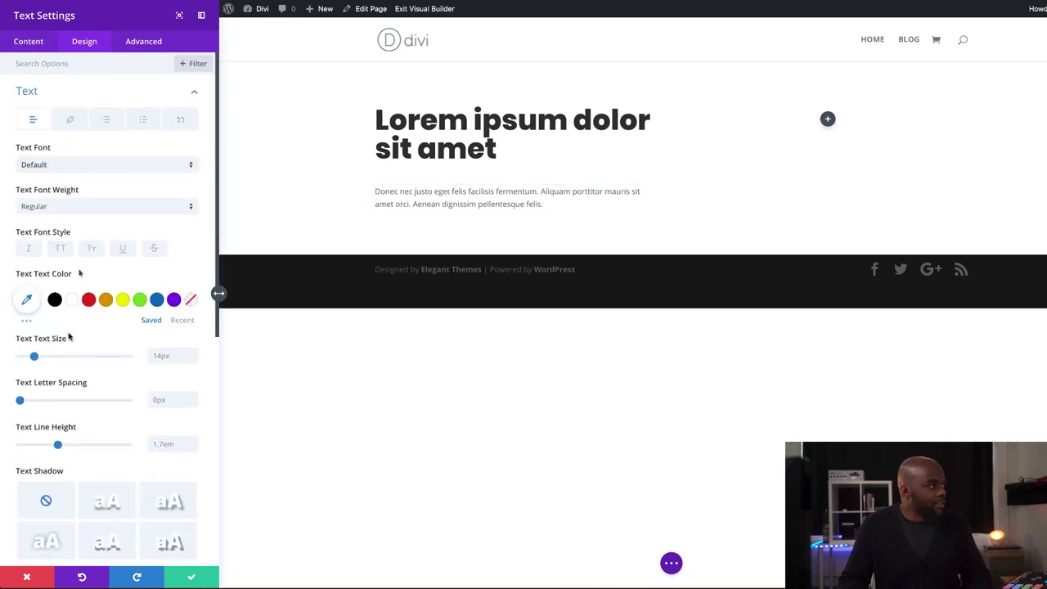
{"action": "left_click_drag", "start_coordinate": [34, 356], "coordinate": [40, 359]}
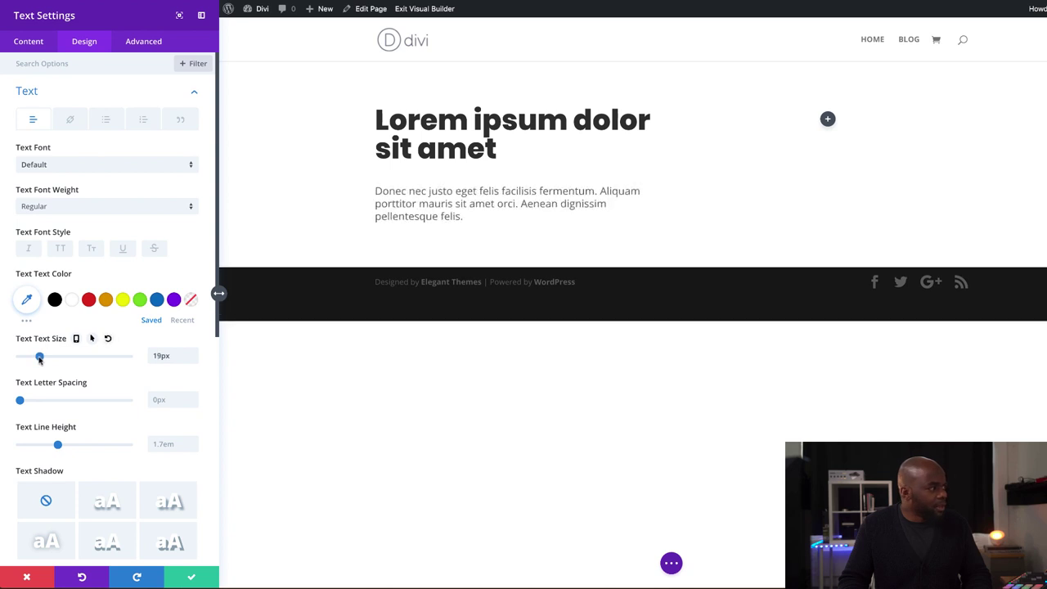
{"action": "left_click", "coordinate": [55, 166]}
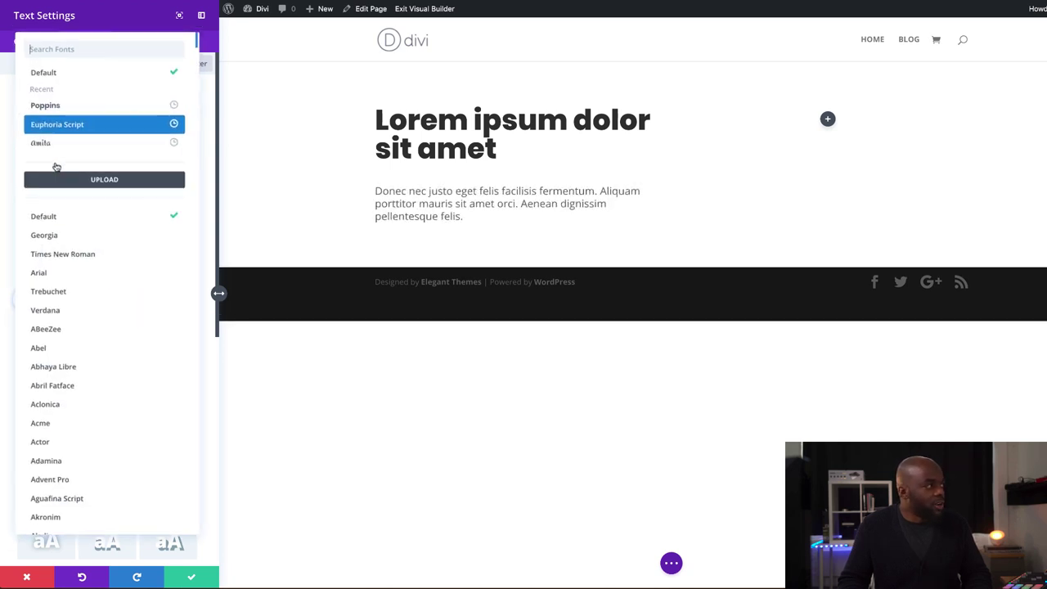
{"action": "left_click", "coordinate": [75, 105]}
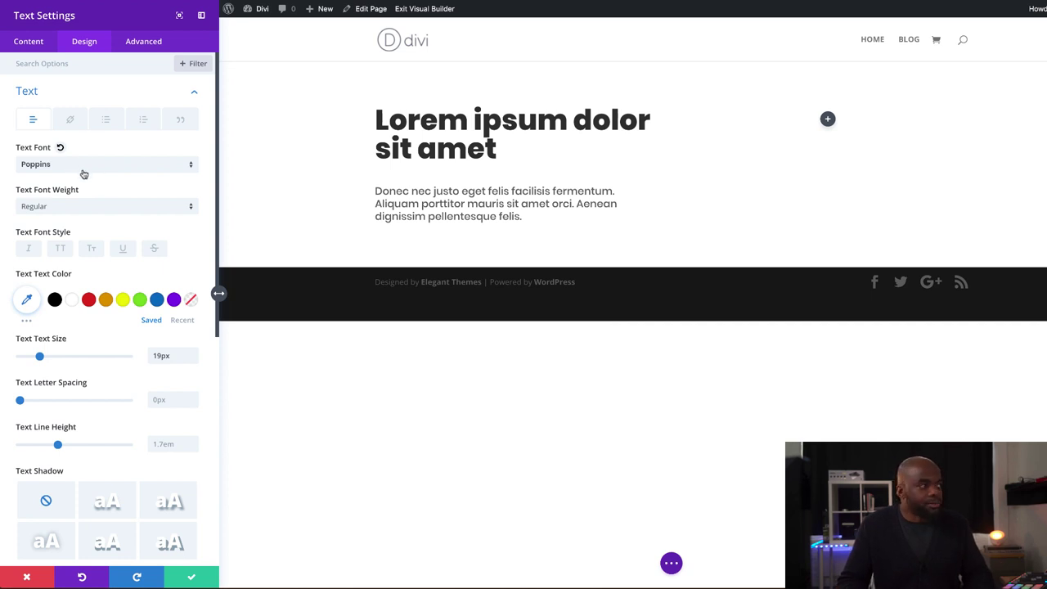
{"action": "scroll", "coordinate": [124, 409], "scroll_direction": "down", "scroll_amount": 1}
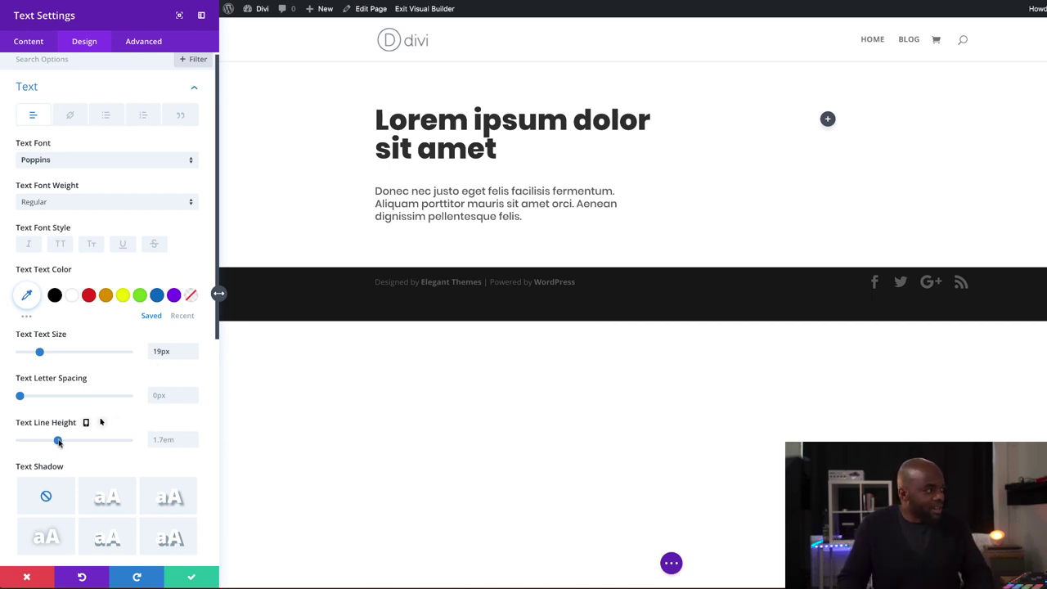
{"action": "left_click_drag", "start_coordinate": [59, 441], "coordinate": [63, 441]}
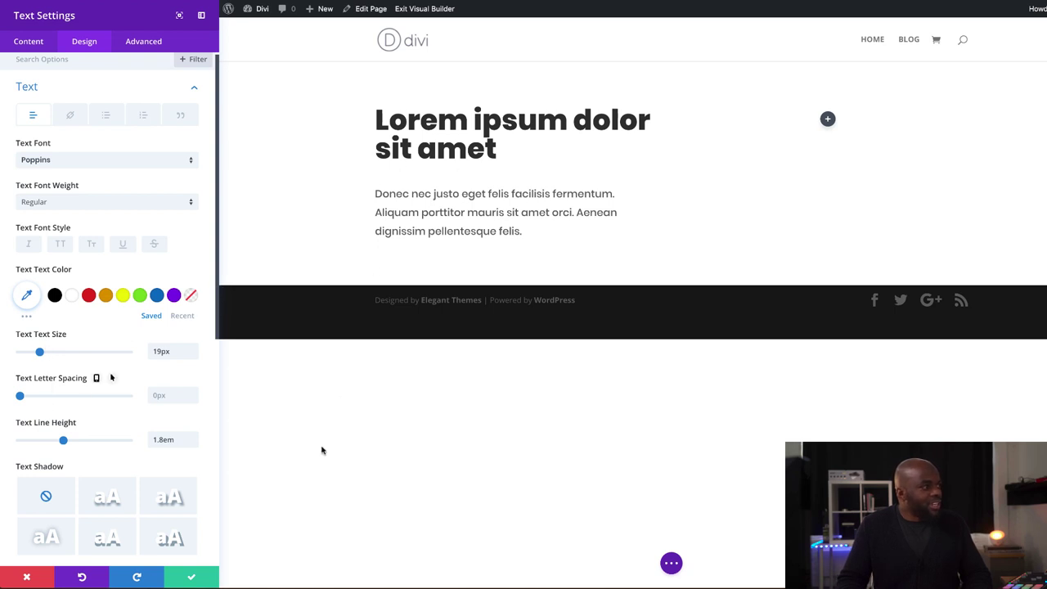
{"action": "left_click", "coordinate": [192, 578]}
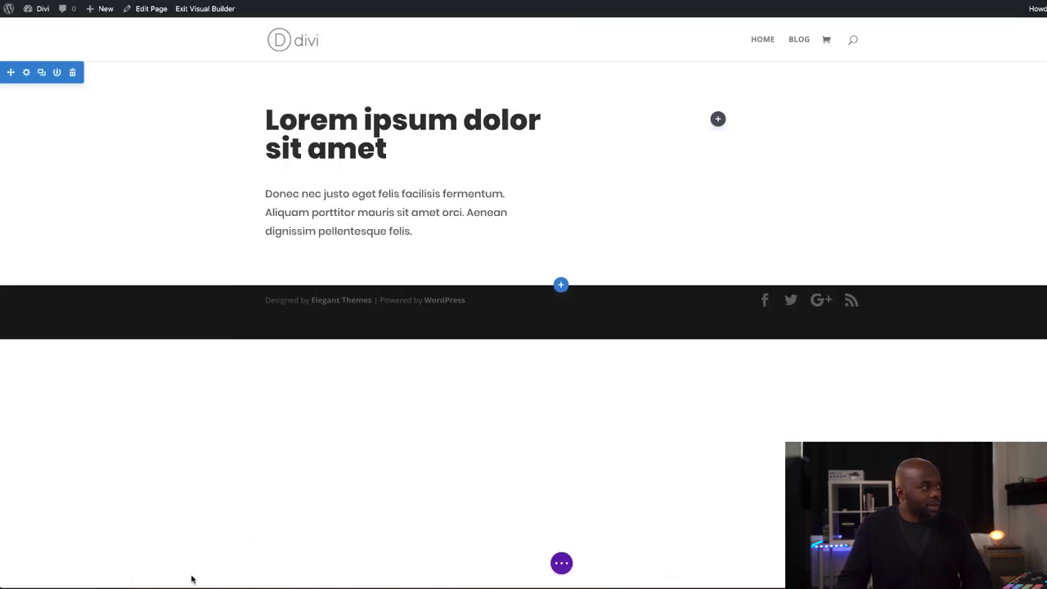
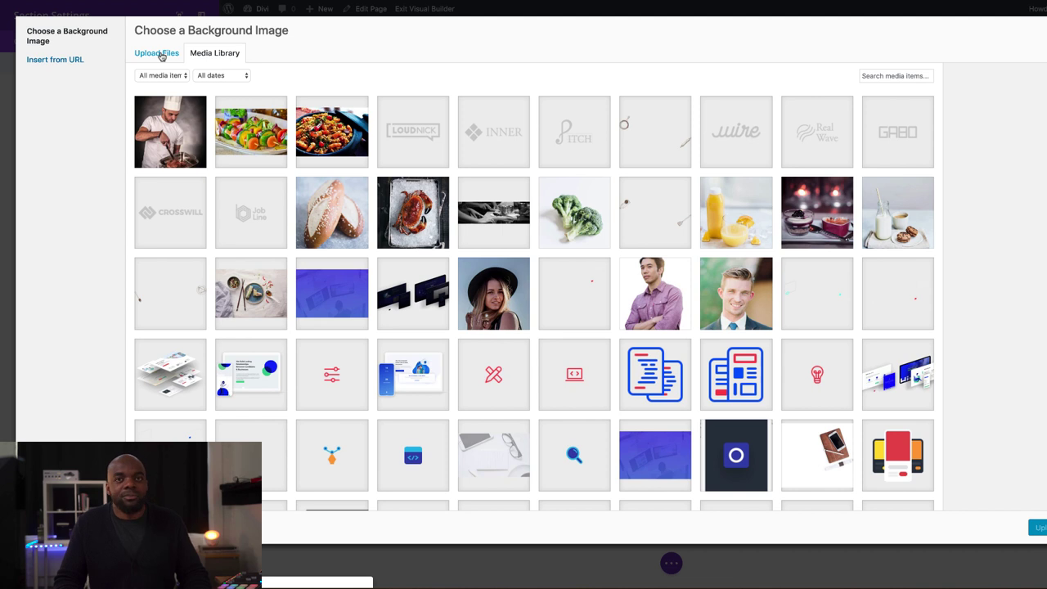
{"action": "left_click", "coordinate": [161, 55]}
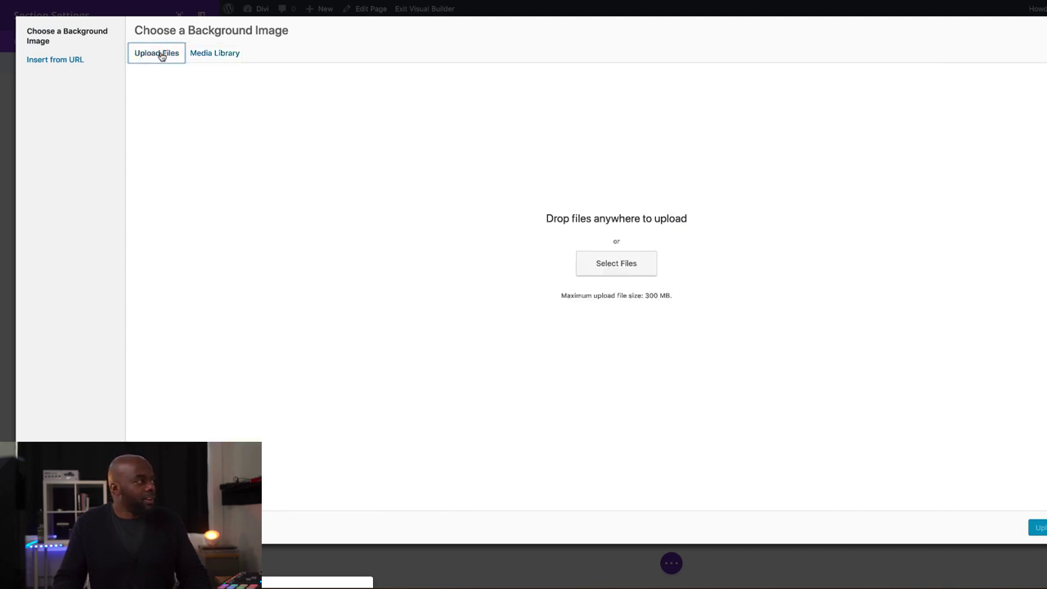
{"action": "left_click", "coordinate": [616, 266]}
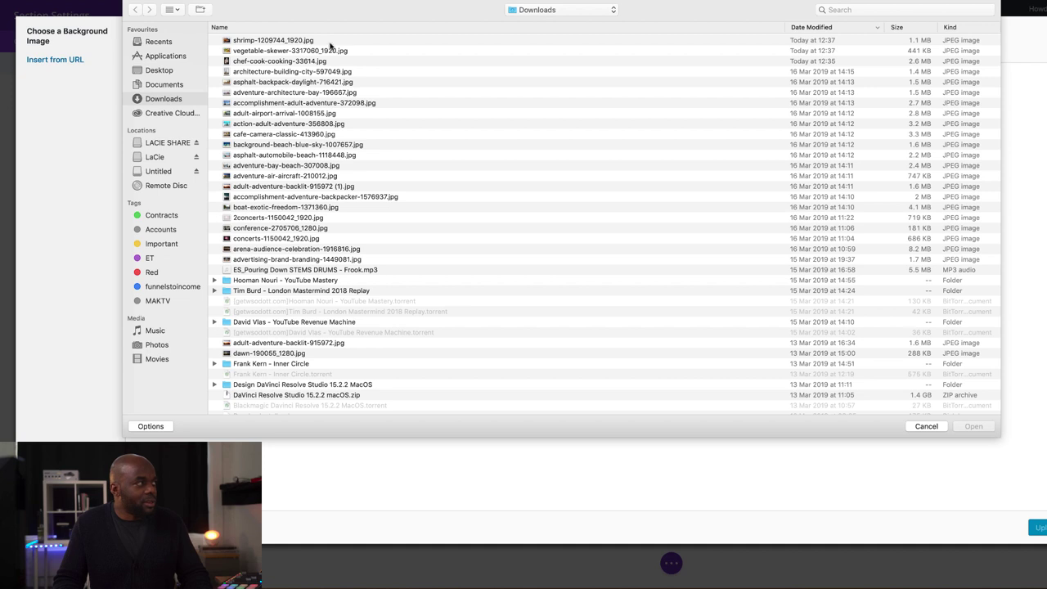
{"action": "left_click", "coordinate": [917, 431]}
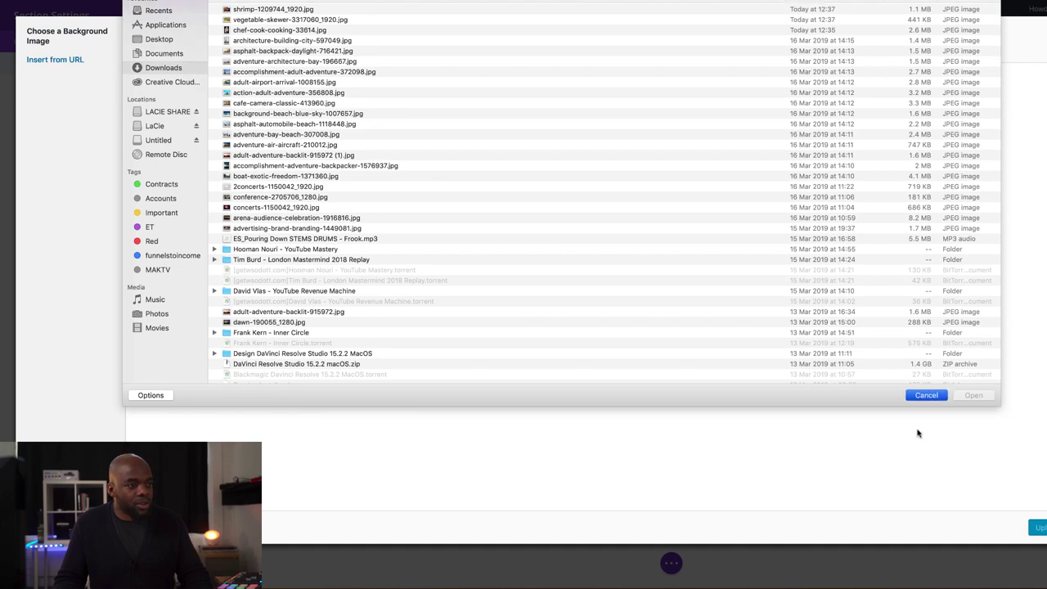
{"action": "left_click", "coordinate": [233, 53]}
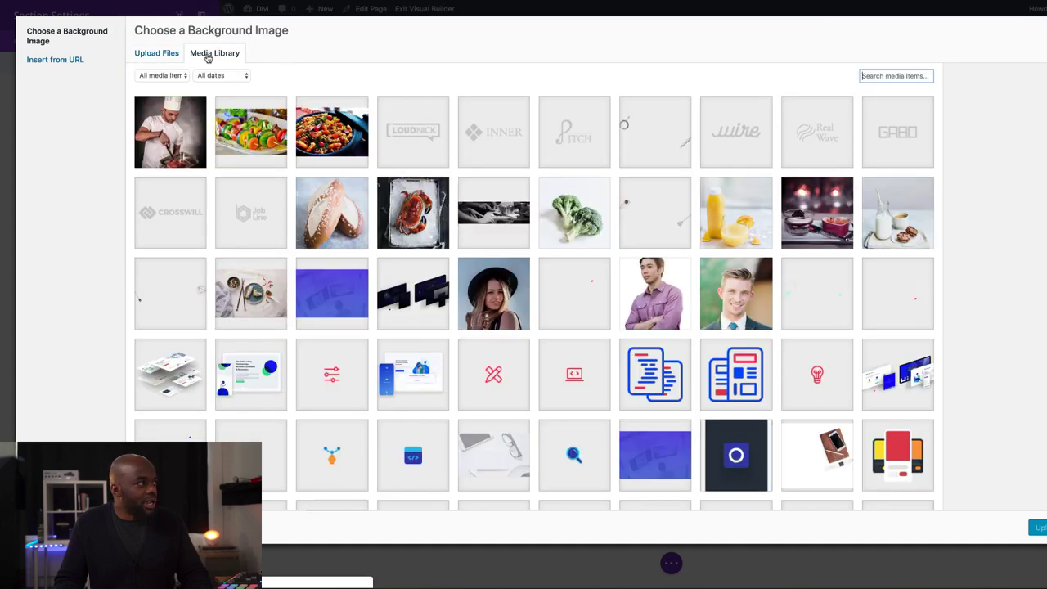
Use the vegetable skewer photo from the media library as the section background, set top and bottom padding to 10%, and save the section
{"action": "left_click", "coordinate": [254, 144]}
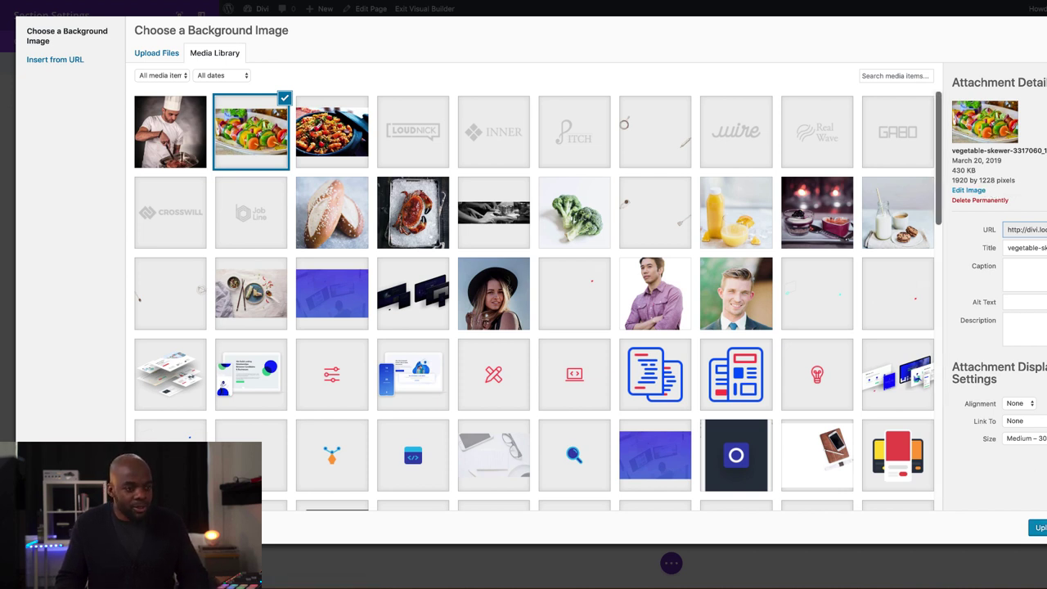
{"action": "left_click", "coordinate": [1037, 528]}
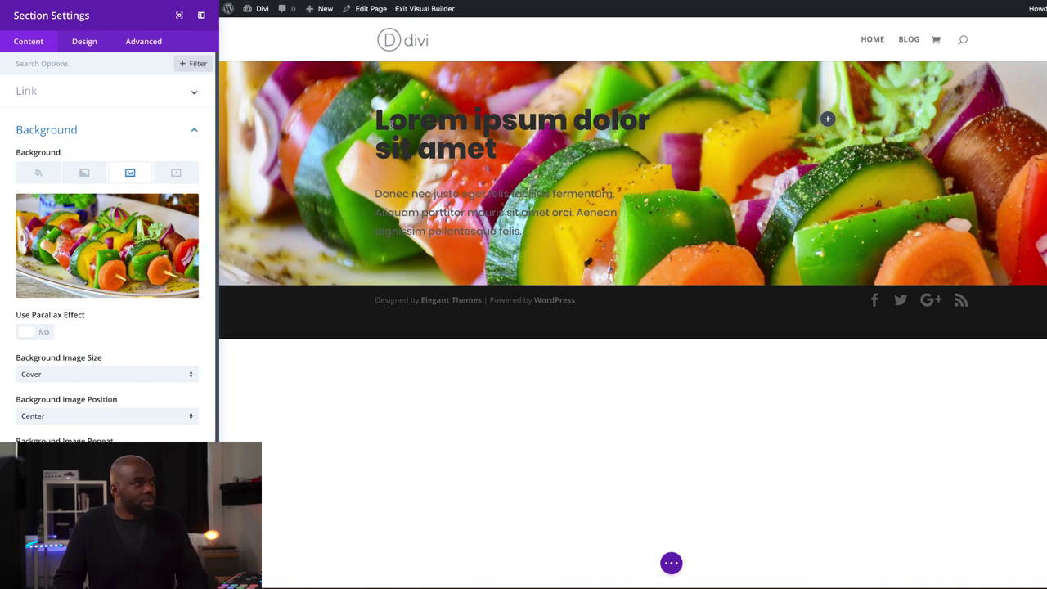
{"action": "left_click", "coordinate": [86, 42]}
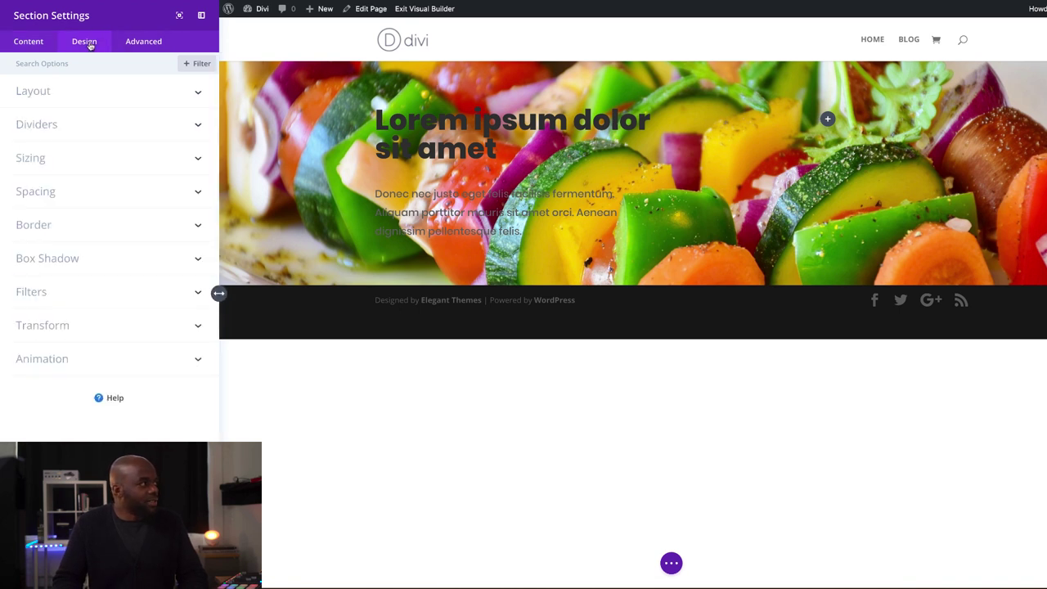
{"action": "left_click", "coordinate": [47, 193]}
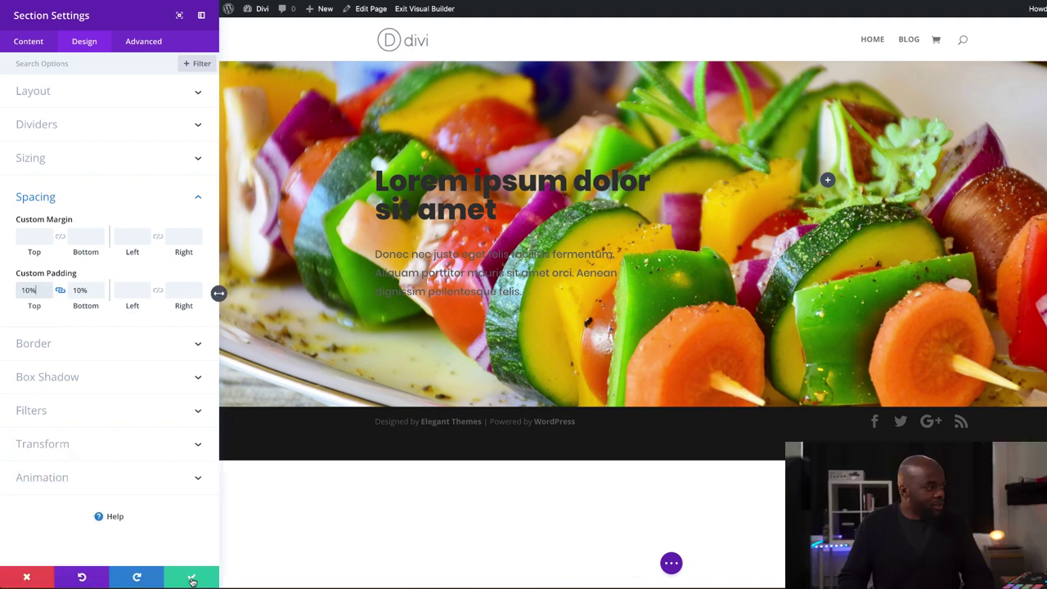
{"action": "left_click", "coordinate": [187, 577]}
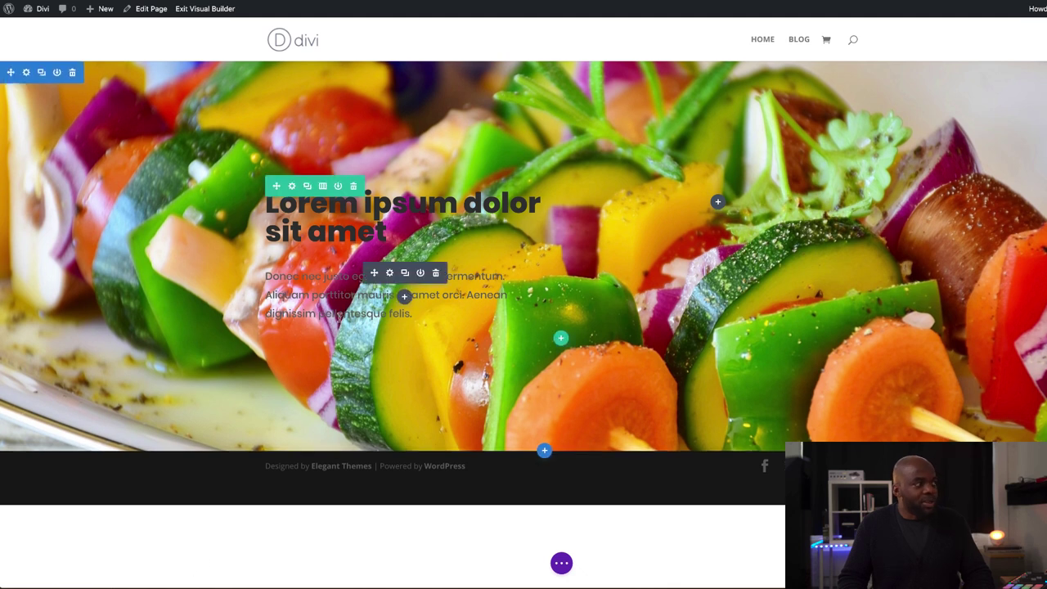
Find the Button module by searching for "button" and insert it below the paragraph
{"action": "left_click", "coordinate": [404, 297]}
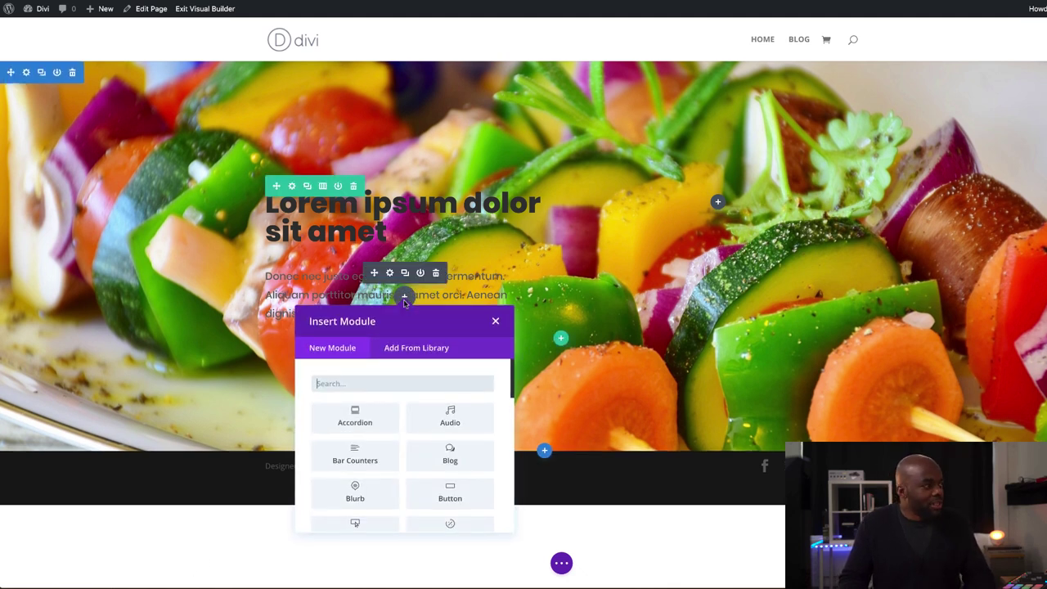
{"action": "left_click", "coordinate": [391, 383]}
{"action": "type", "text": "bu"}
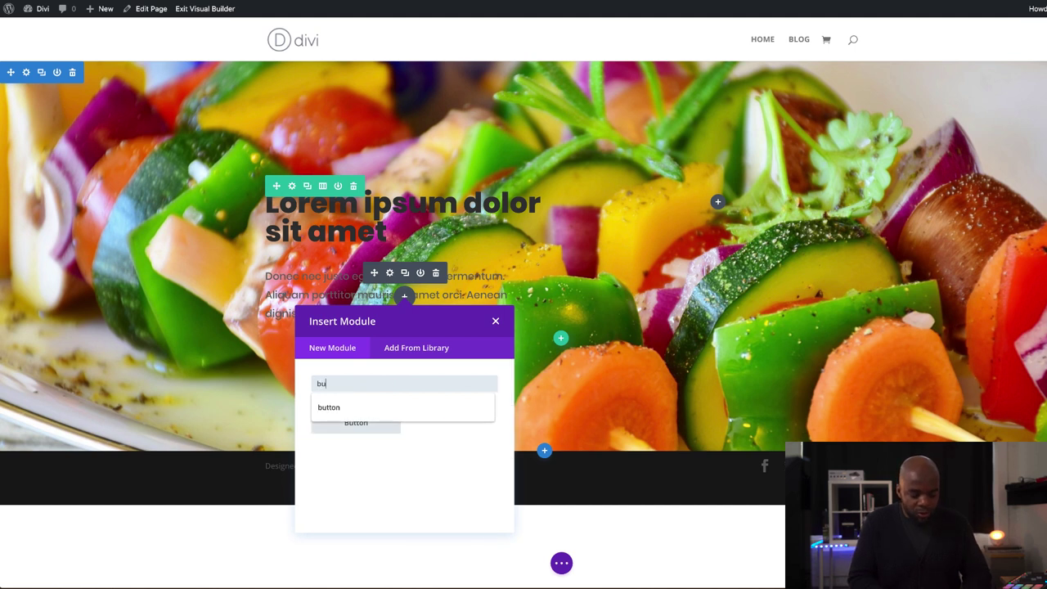
{"action": "type", "text": "tto"}
{"action": "left_click", "coordinate": [388, 406]}
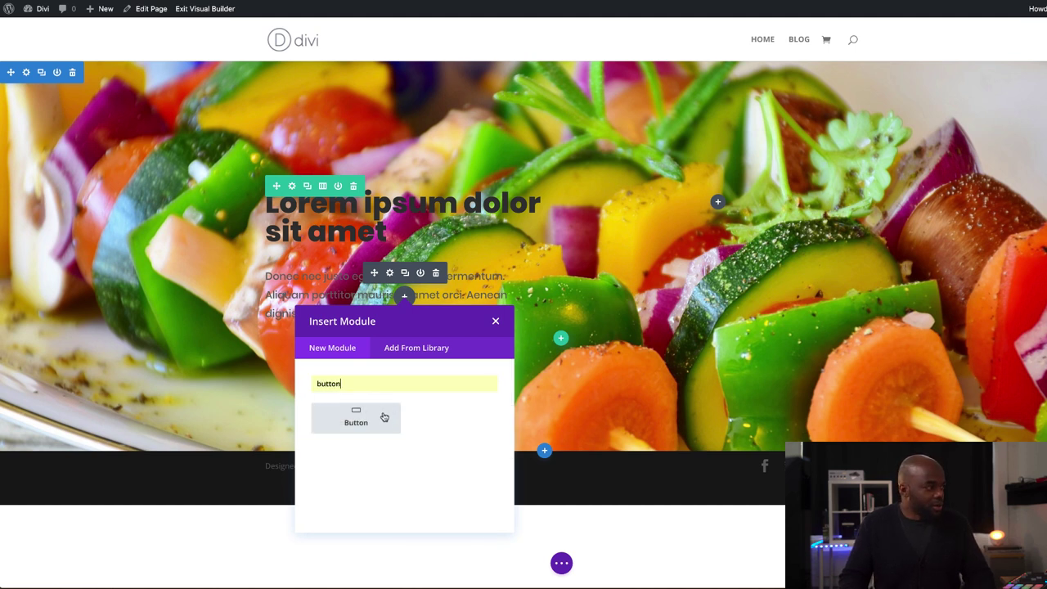
{"action": "left_click", "coordinate": [356, 417]}
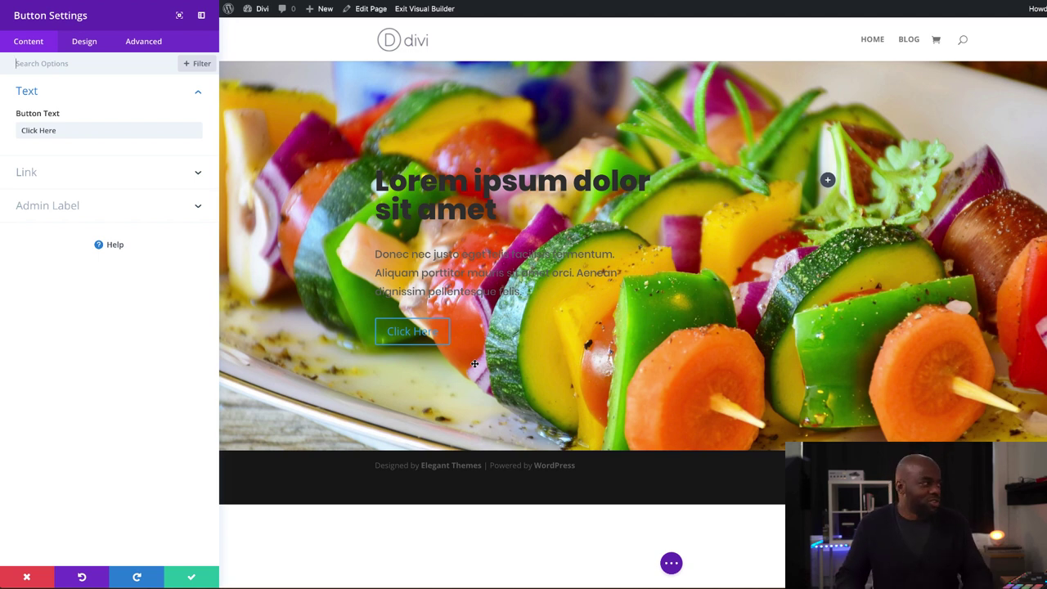
Change the button text to "Download Recipes Here" and set its link URL to #
{"action": "triple_click", "coordinate": [77, 131]}
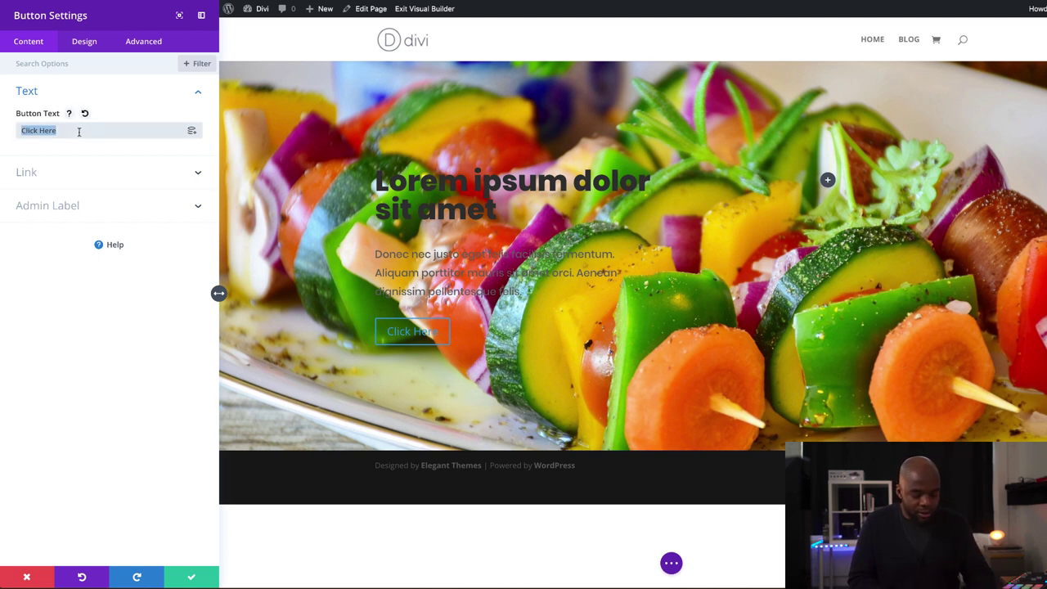
{"action": "type", "text": "Download Recipes"}
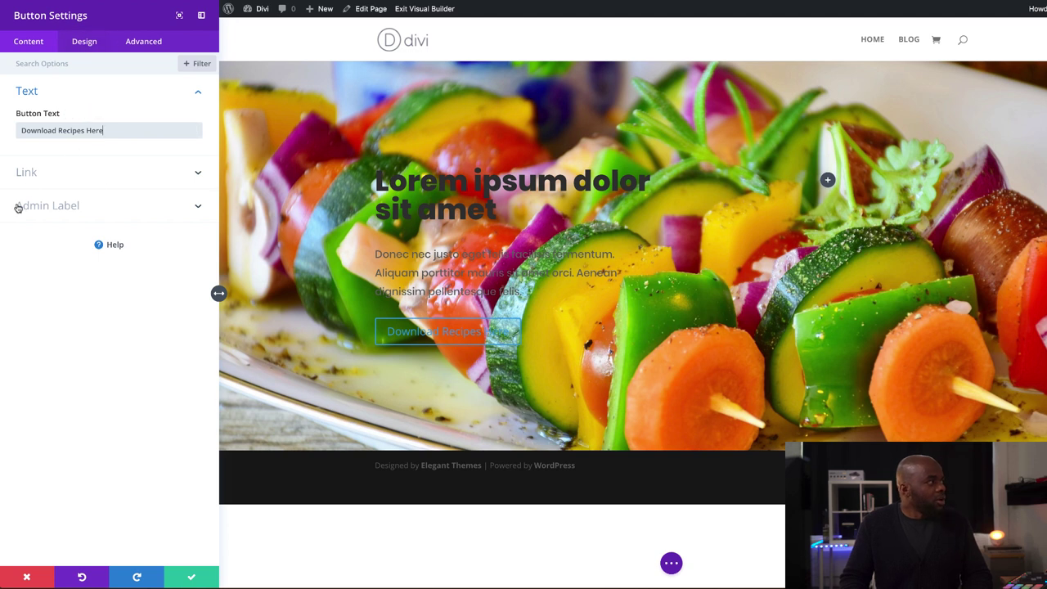
{"action": "left_click", "coordinate": [33, 180]}
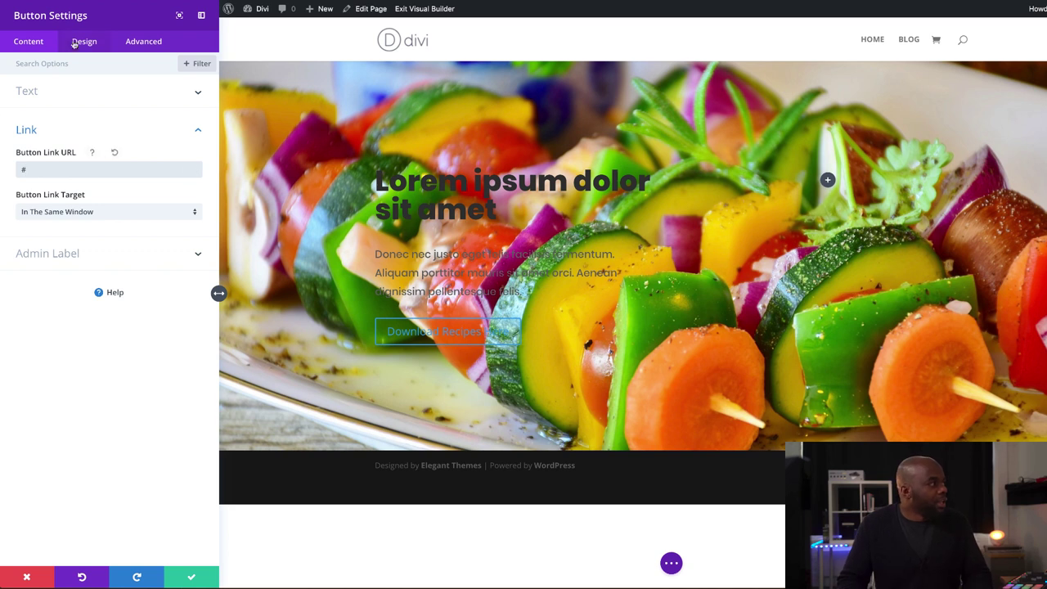
Enable custom styles for the button, with white text, a red #e02b20 background and a matching red border
{"action": "left_click", "coordinate": [84, 43]}
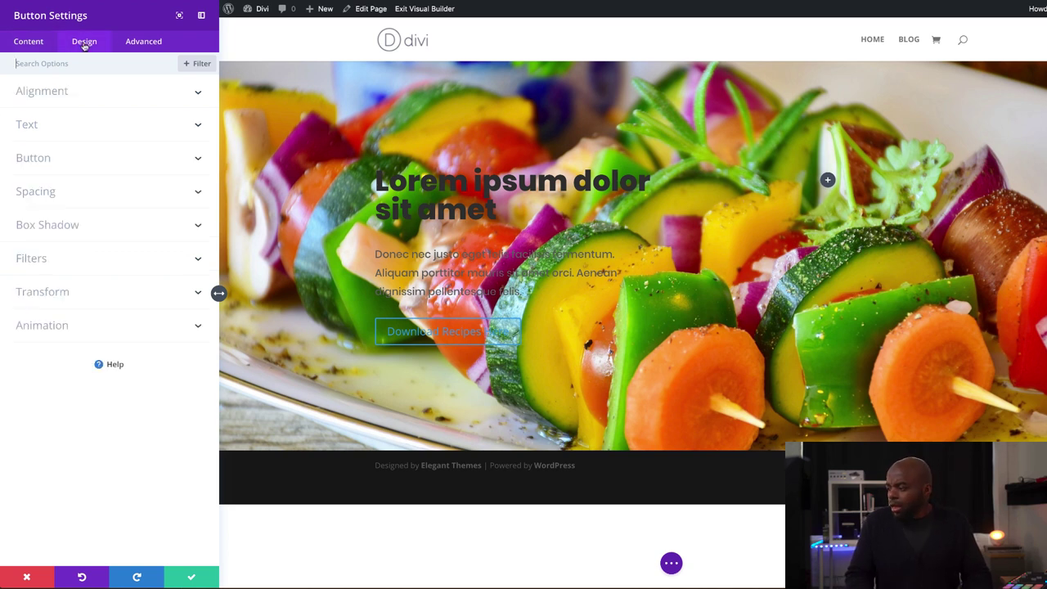
{"action": "left_click", "coordinate": [57, 161]}
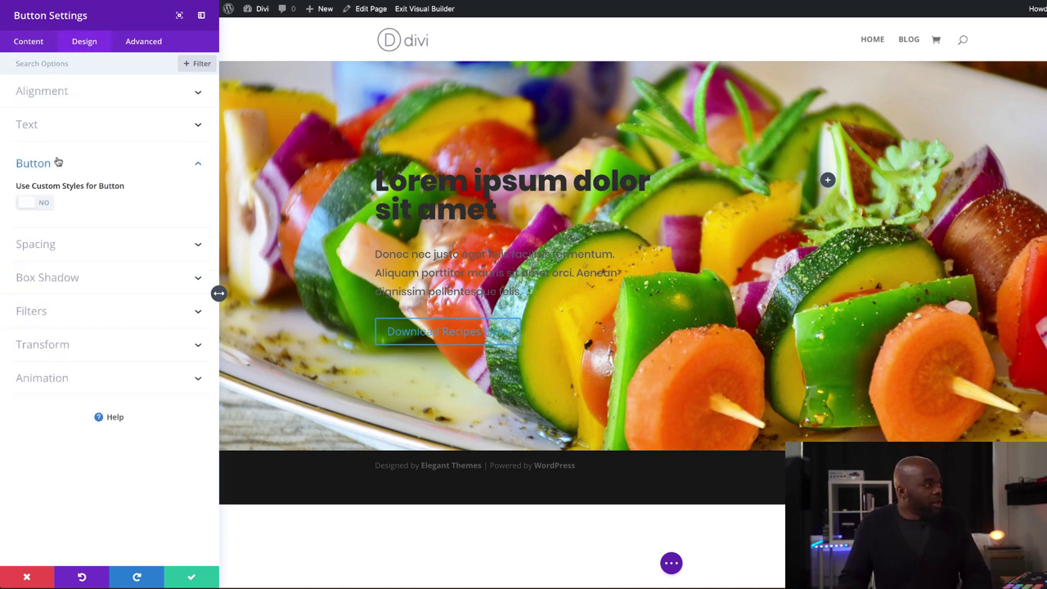
{"action": "left_click", "coordinate": [45, 205]}
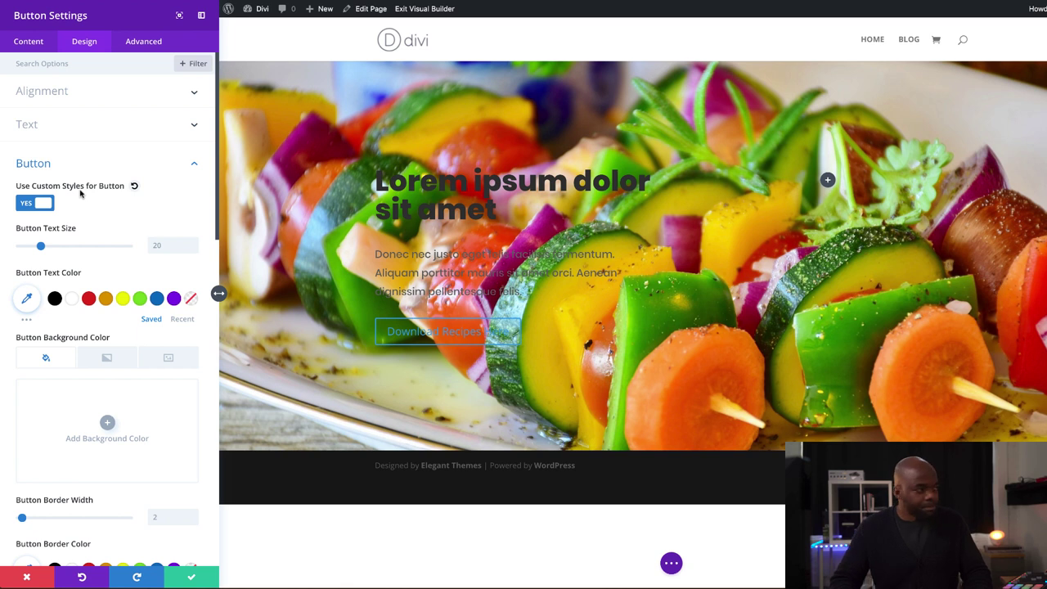
{"action": "left_click", "coordinate": [72, 300]}
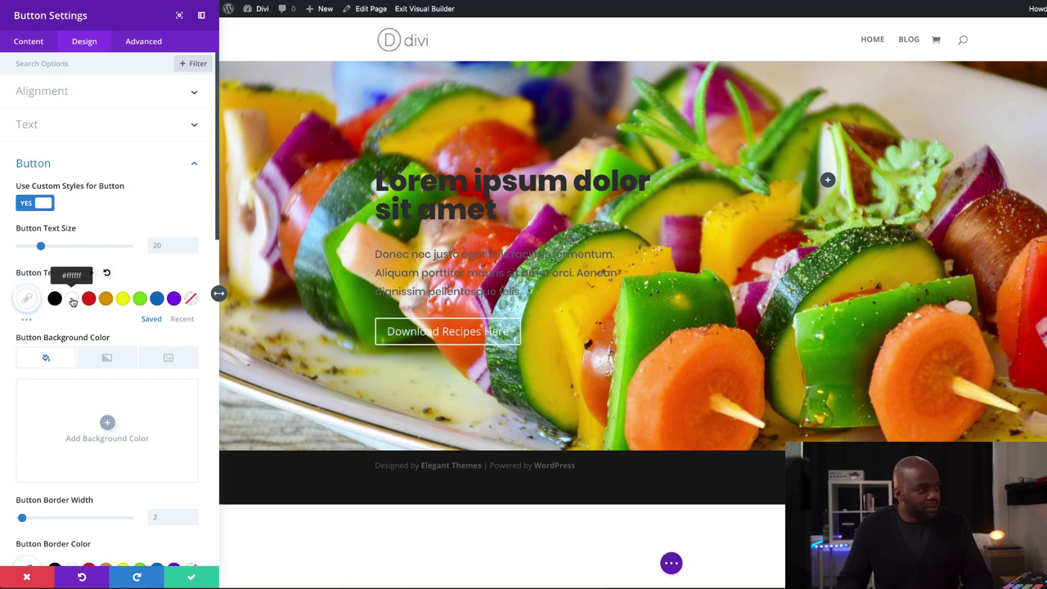
{"action": "left_click", "coordinate": [107, 423]}
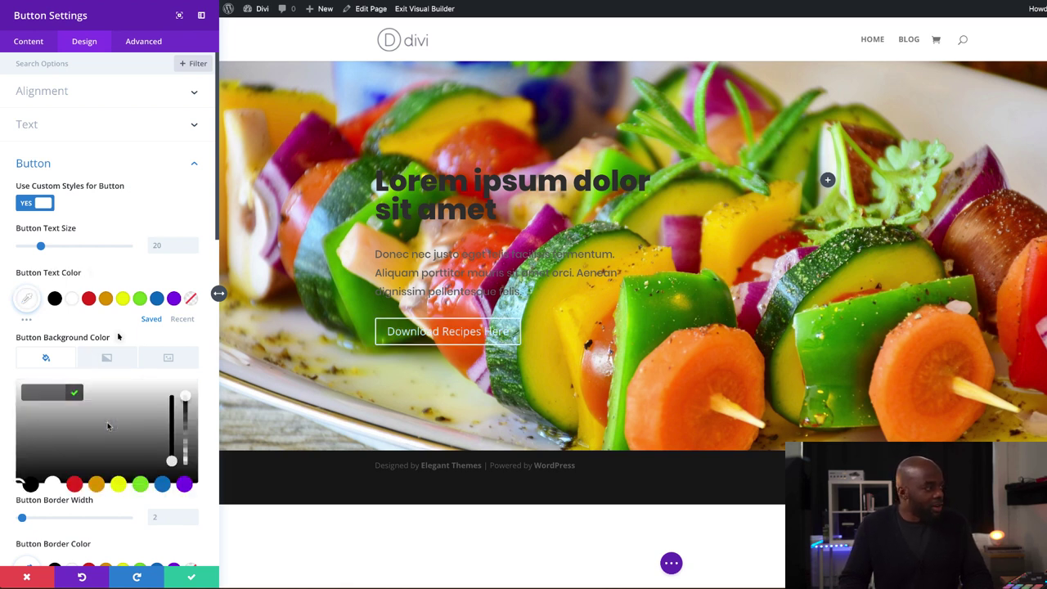
{"action": "left_click", "coordinate": [75, 484]}
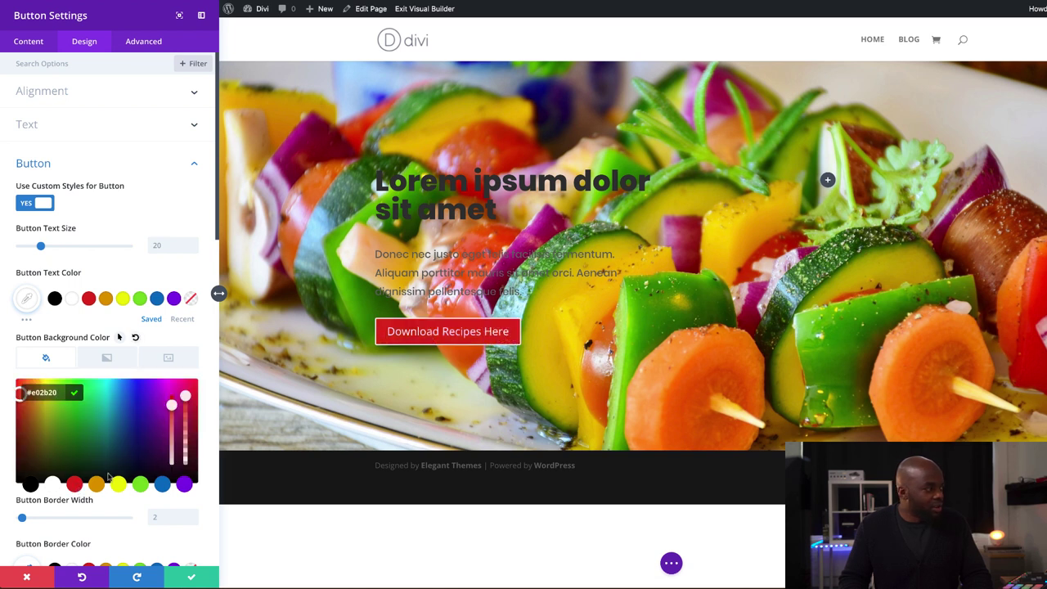
{"action": "scroll", "coordinate": [110, 478], "scroll_direction": "down", "scroll_amount": 1}
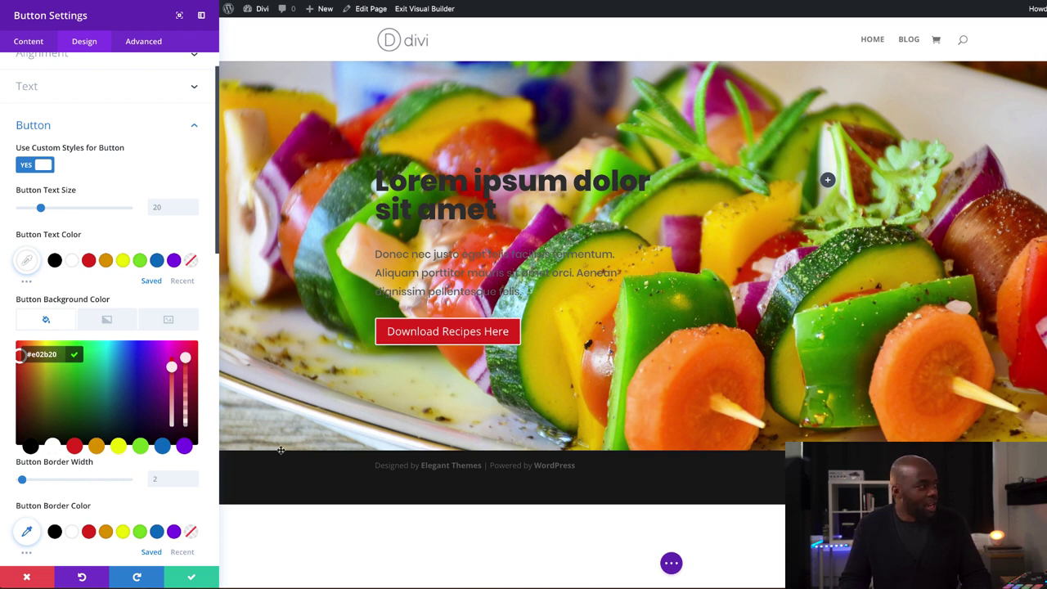
{"action": "scroll", "coordinate": [114, 490], "scroll_direction": "down", "scroll_amount": 3}
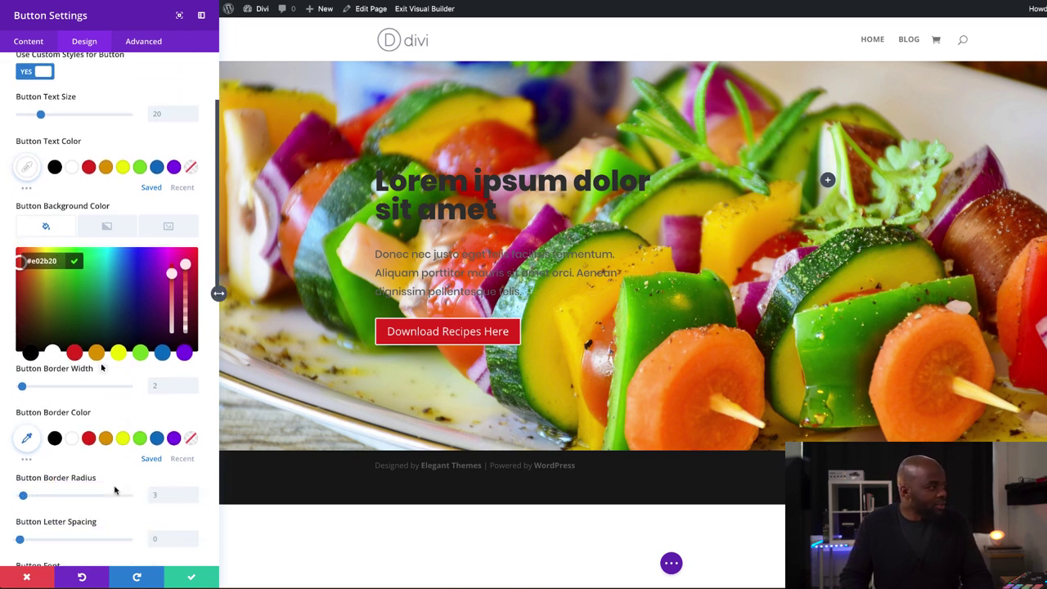
{"action": "left_click", "coordinate": [88, 439]}
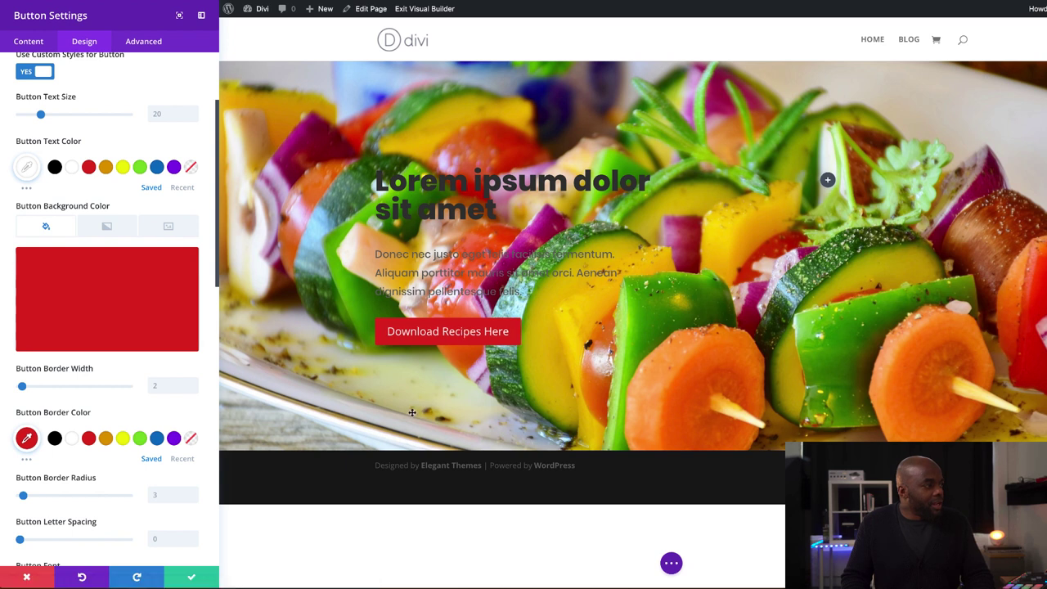
Style the button text in Poppins with uppercase letters and a Semi Bold font weight
{"action": "scroll", "coordinate": [175, 458], "scroll_direction": "down", "scroll_amount": 5}
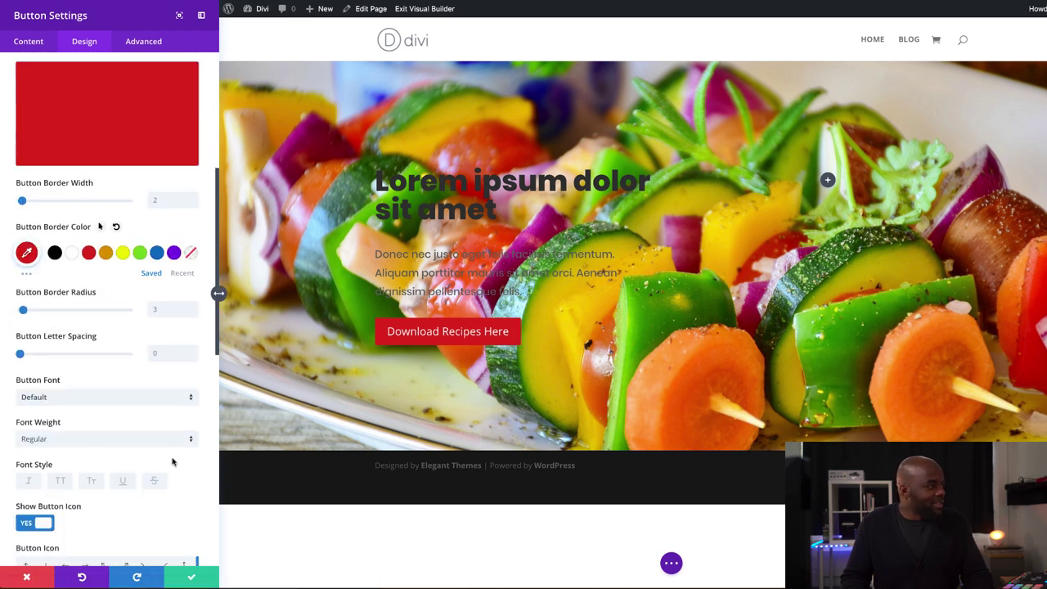
{"action": "left_click", "coordinate": [87, 389]}
{"action": "left_click", "coordinate": [90, 105]}
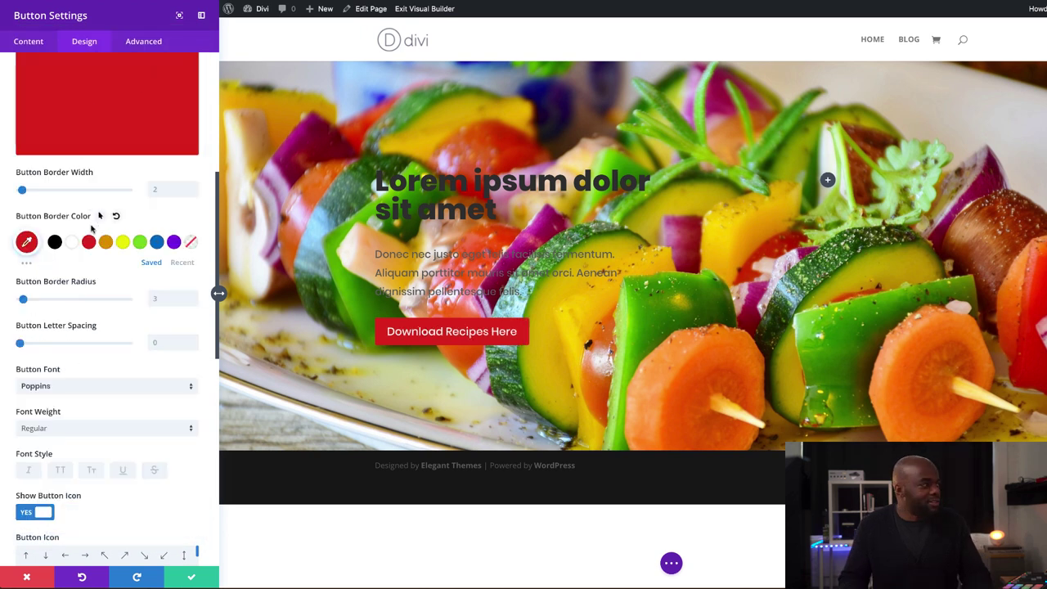
{"action": "left_click", "coordinate": [60, 472]}
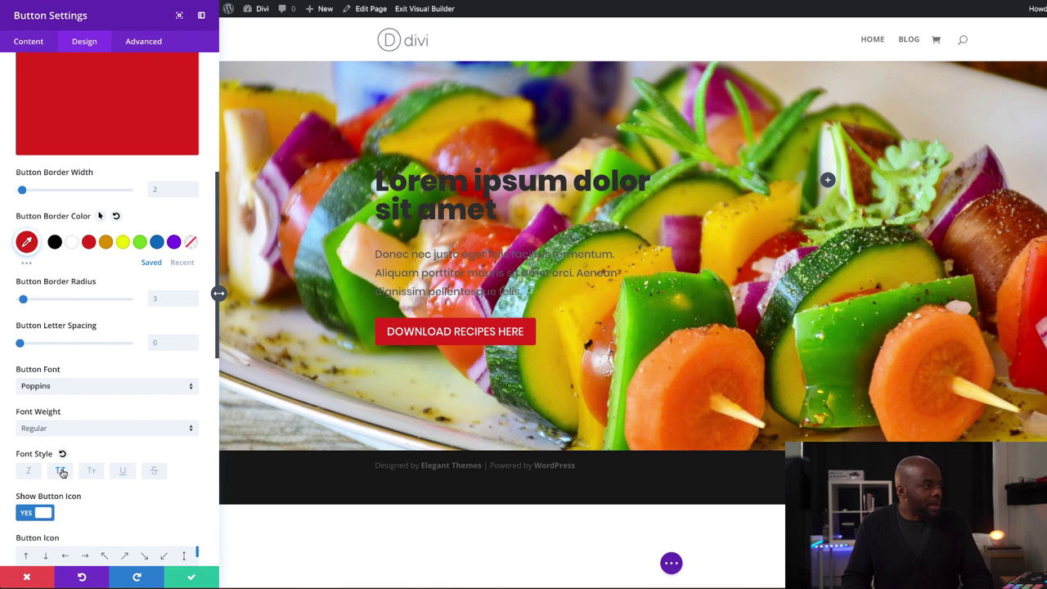
{"action": "left_click", "coordinate": [72, 429]}
{"action": "left_click", "coordinate": [77, 439]}
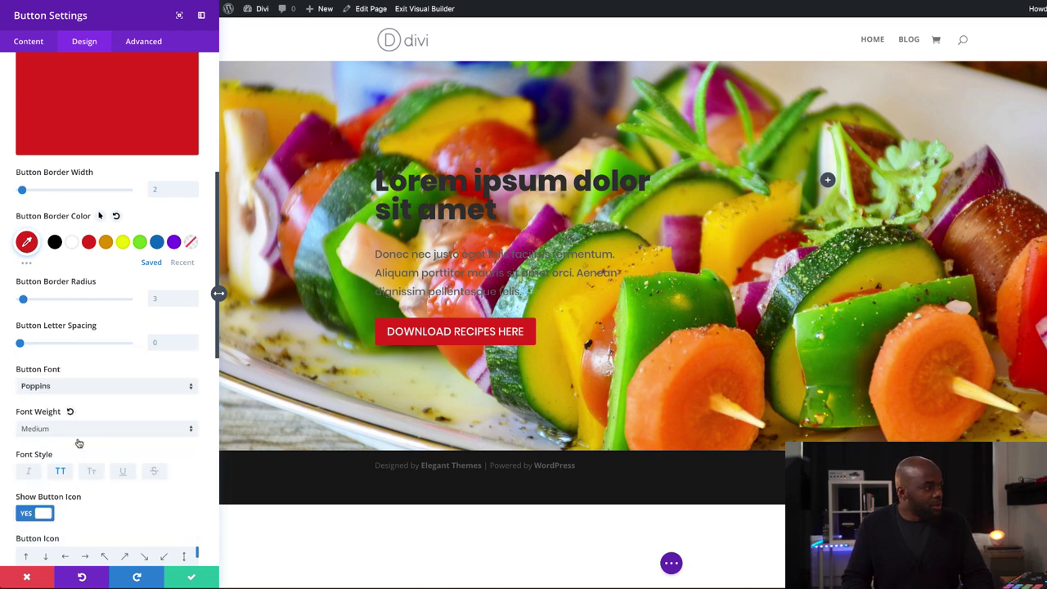
{"action": "left_click", "coordinate": [74, 430]}
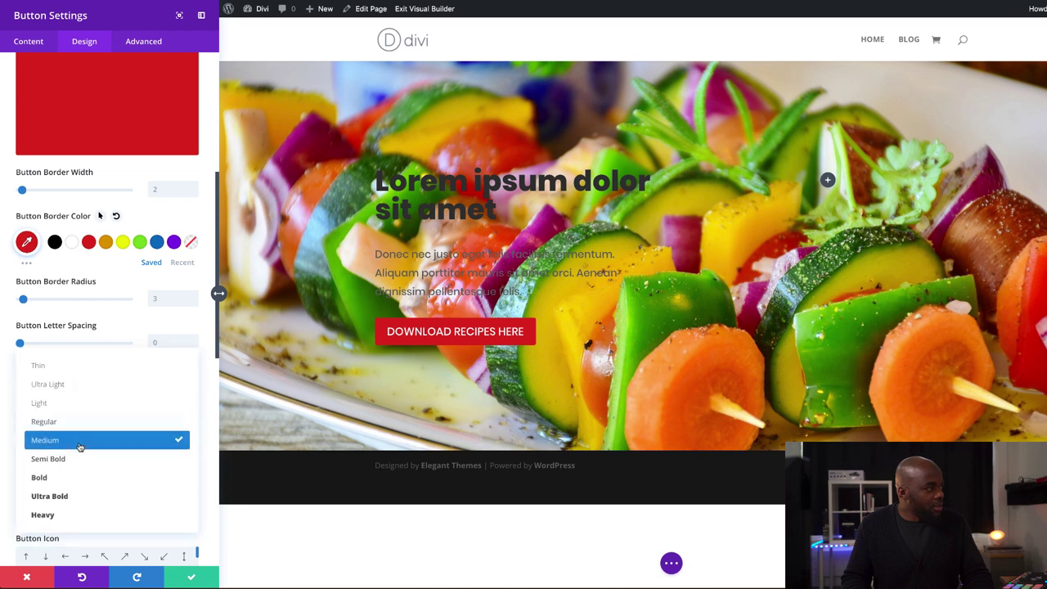
{"action": "left_click", "coordinate": [77, 460]}
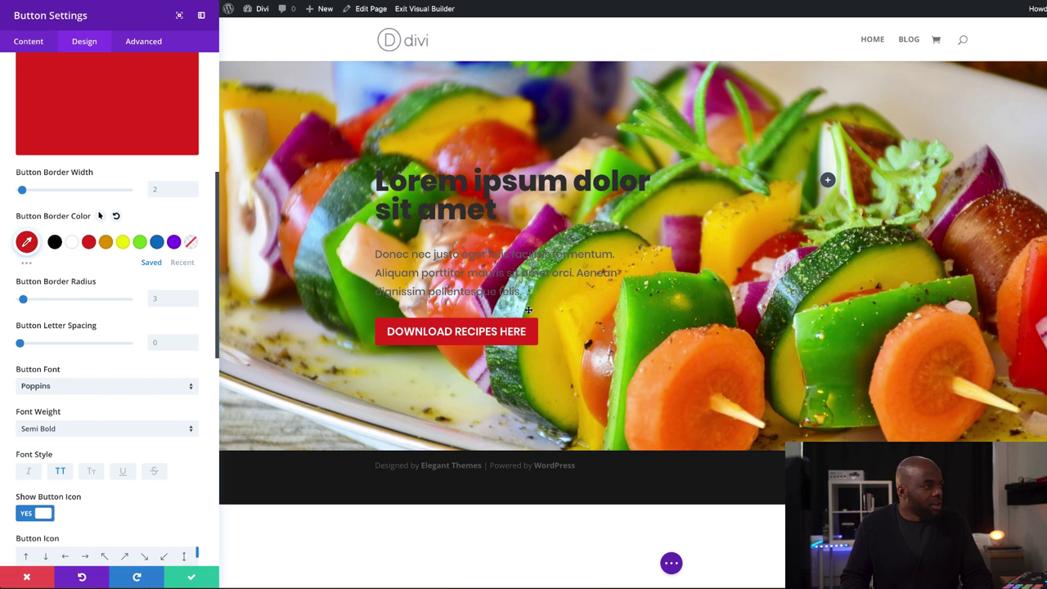
Choose the right-pointing arrow as the button icon and save the button module
{"action": "scroll", "coordinate": [190, 497], "scroll_direction": "down", "scroll_amount": 3}
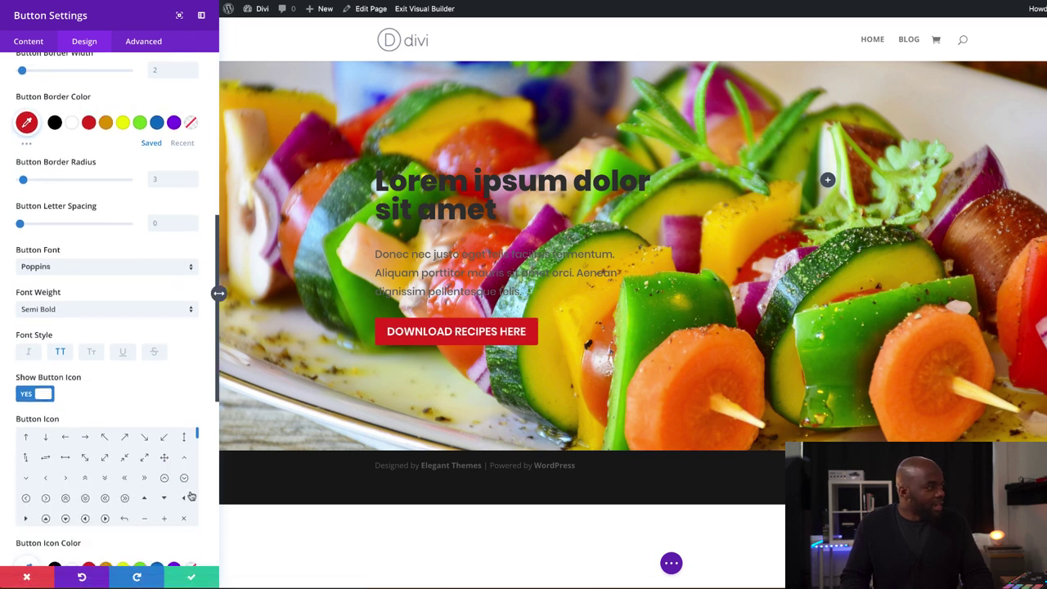
{"action": "left_click", "coordinate": [85, 441]}
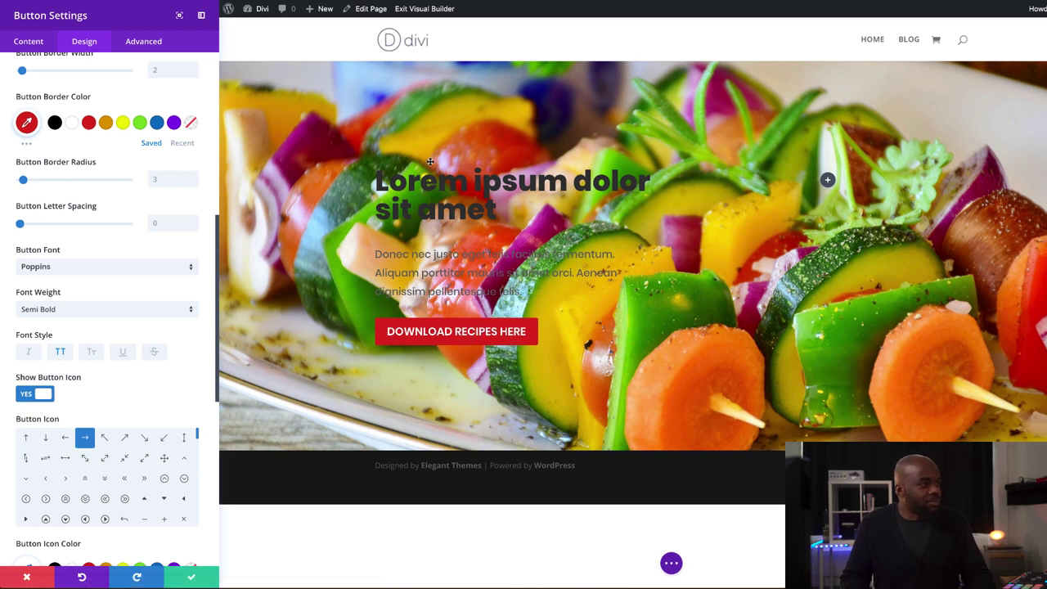
{"action": "left_click", "coordinate": [193, 580]}
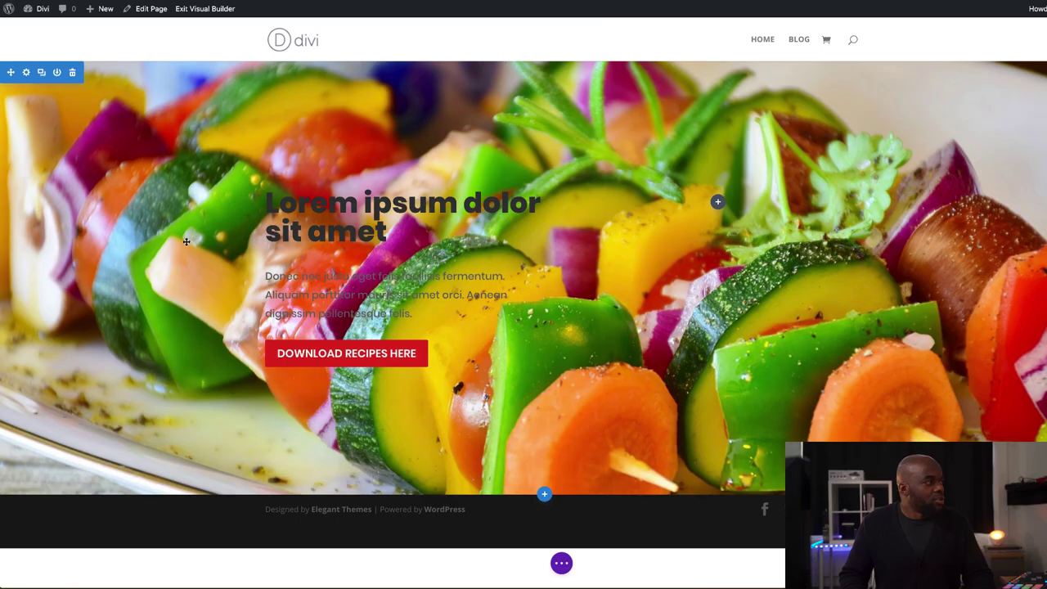
Add a background gradient to the hero section with both colours black (#000000), placed above the background image
{"action": "left_click", "coordinate": [27, 73]}
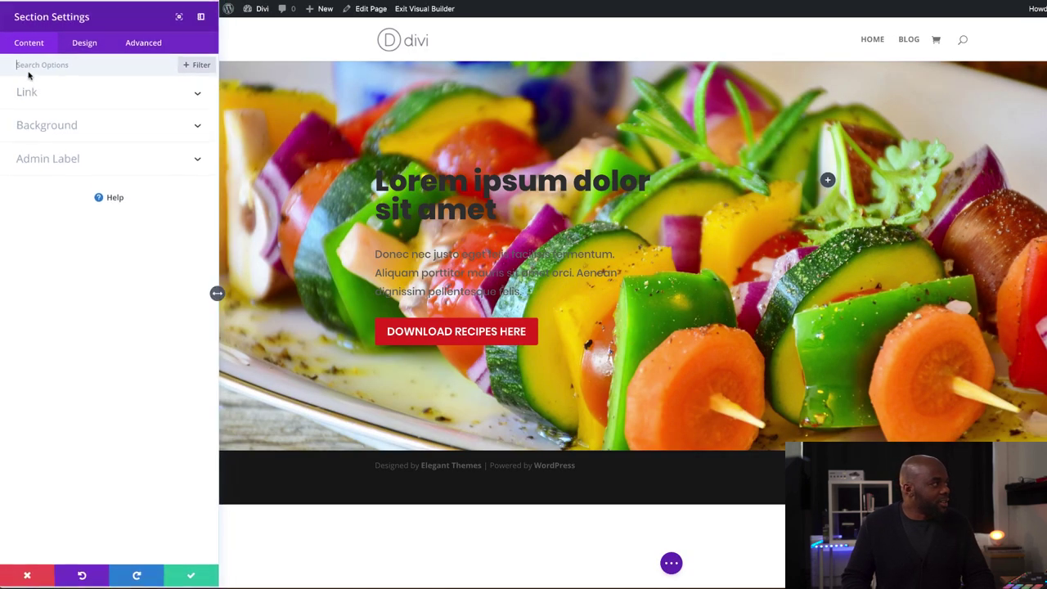
{"action": "left_click", "coordinate": [53, 124]}
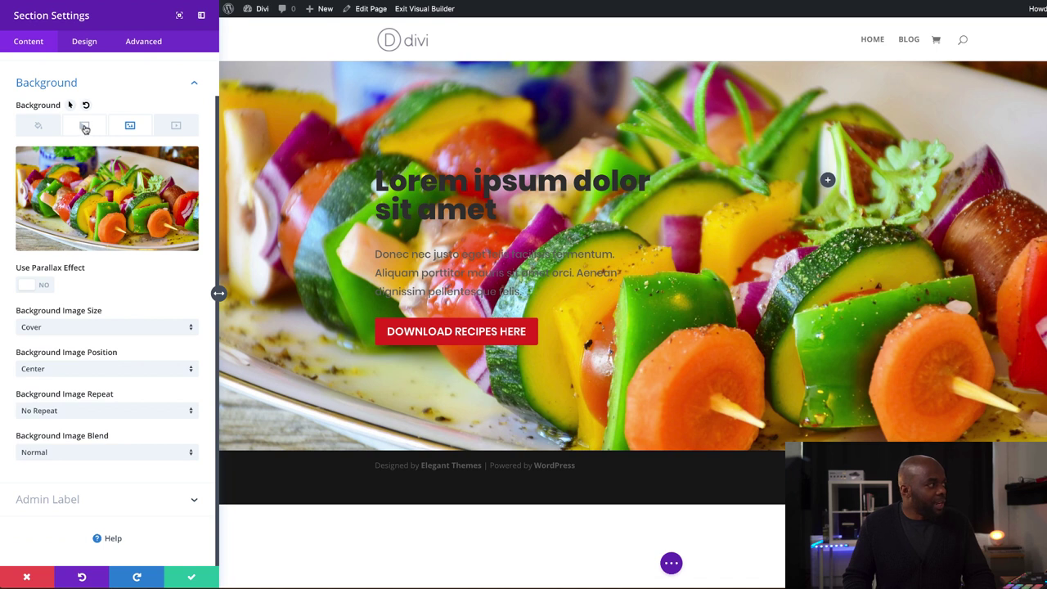
{"action": "left_click", "coordinate": [84, 128]}
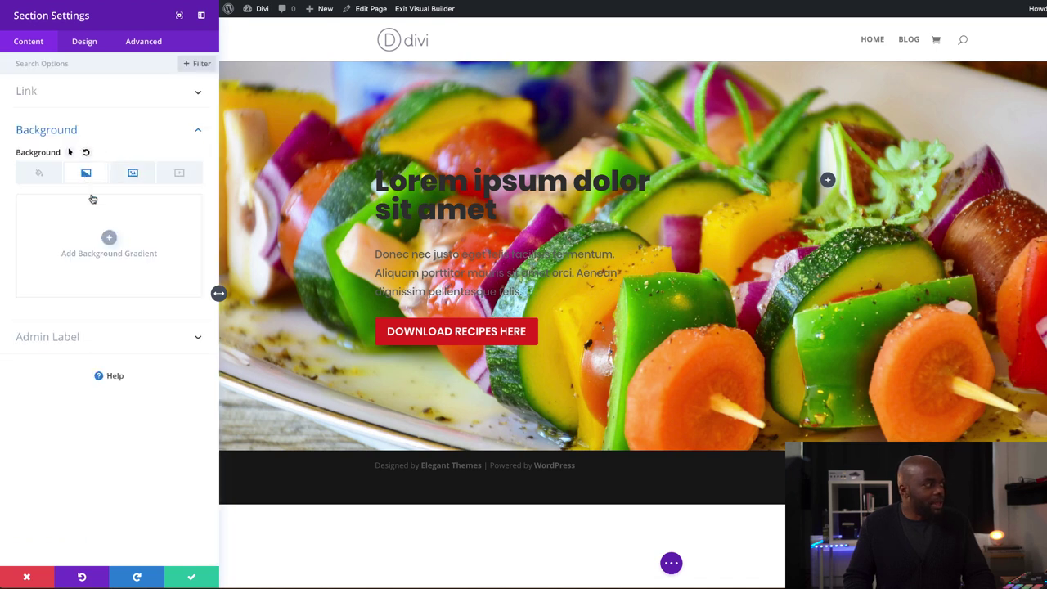
{"action": "left_click", "coordinate": [110, 239]}
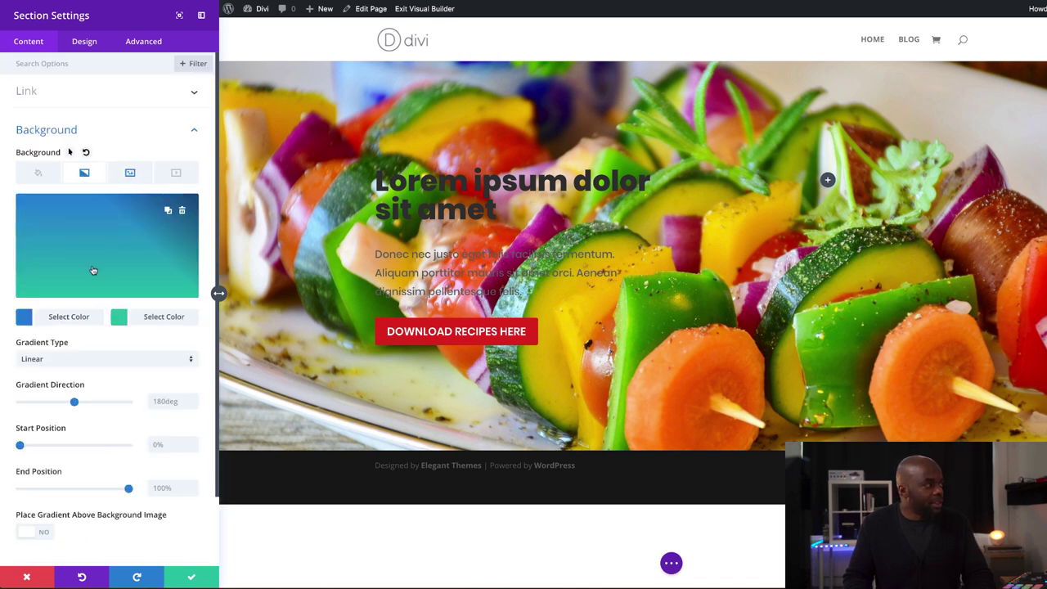
{"action": "left_click", "coordinate": [23, 318]}
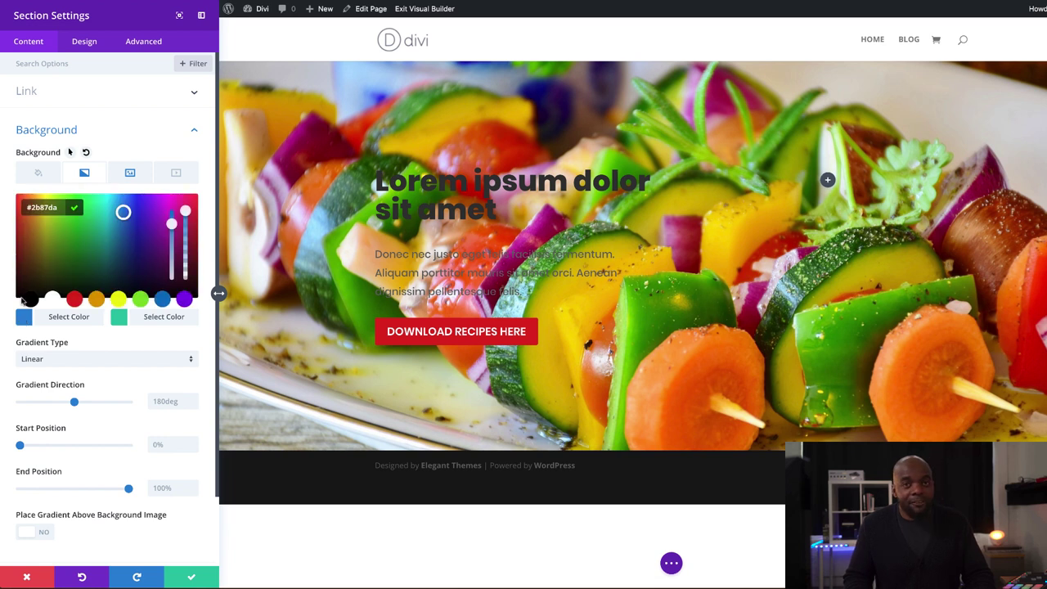
{"action": "left_click", "coordinate": [31, 300]}
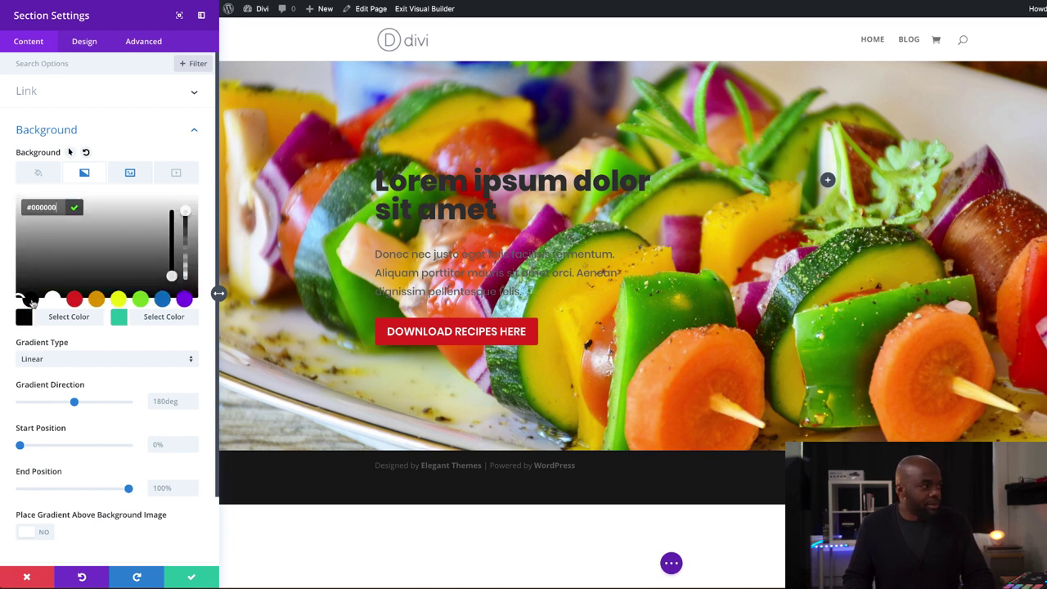
{"action": "left_click", "coordinate": [119, 319]}
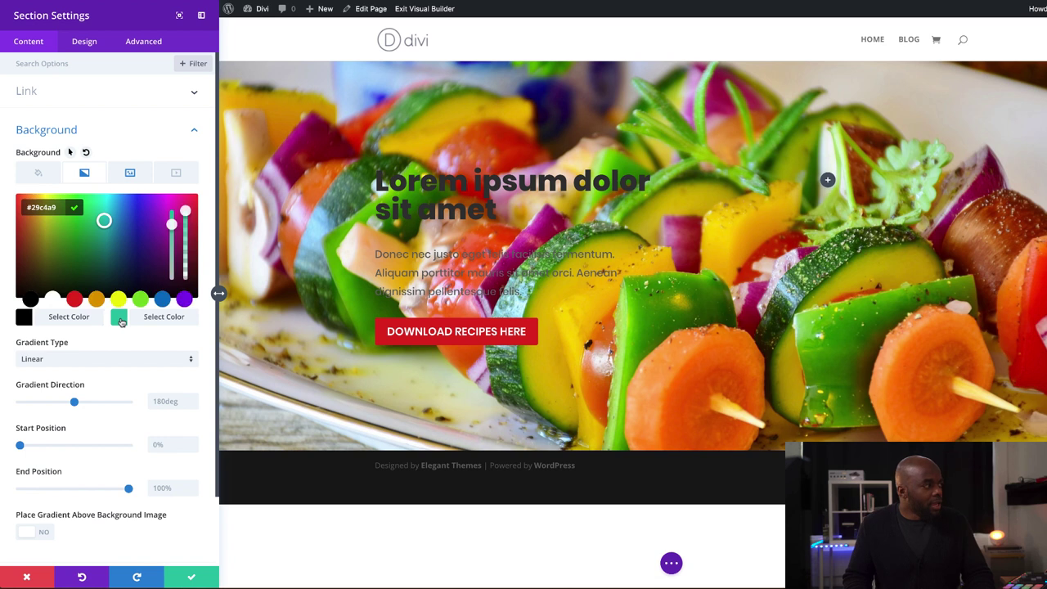
{"action": "left_click", "coordinate": [31, 301]}
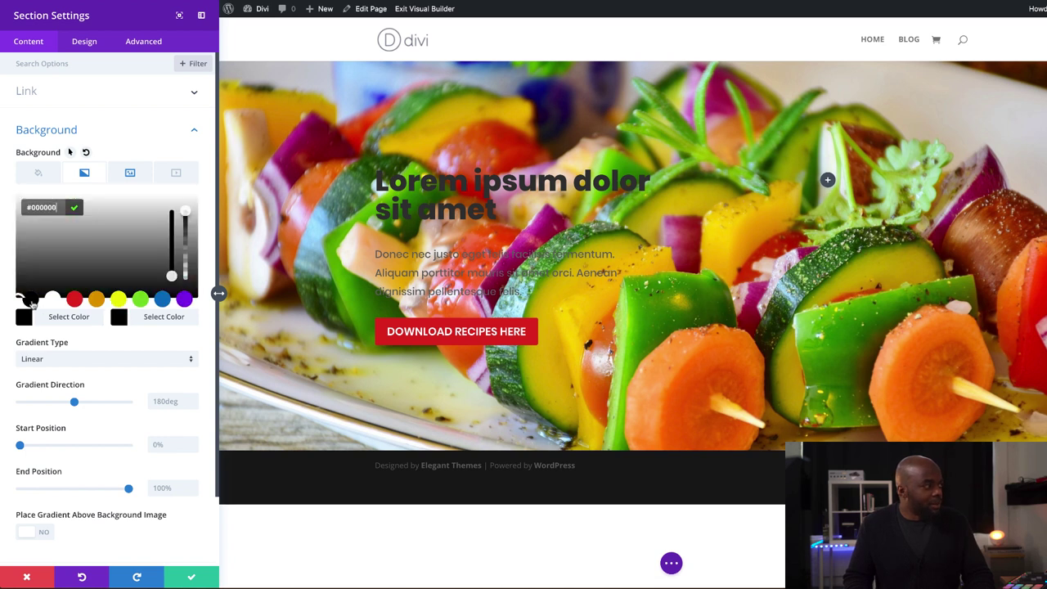
{"action": "scroll", "coordinate": [102, 423], "scroll_direction": "down", "scroll_amount": 2}
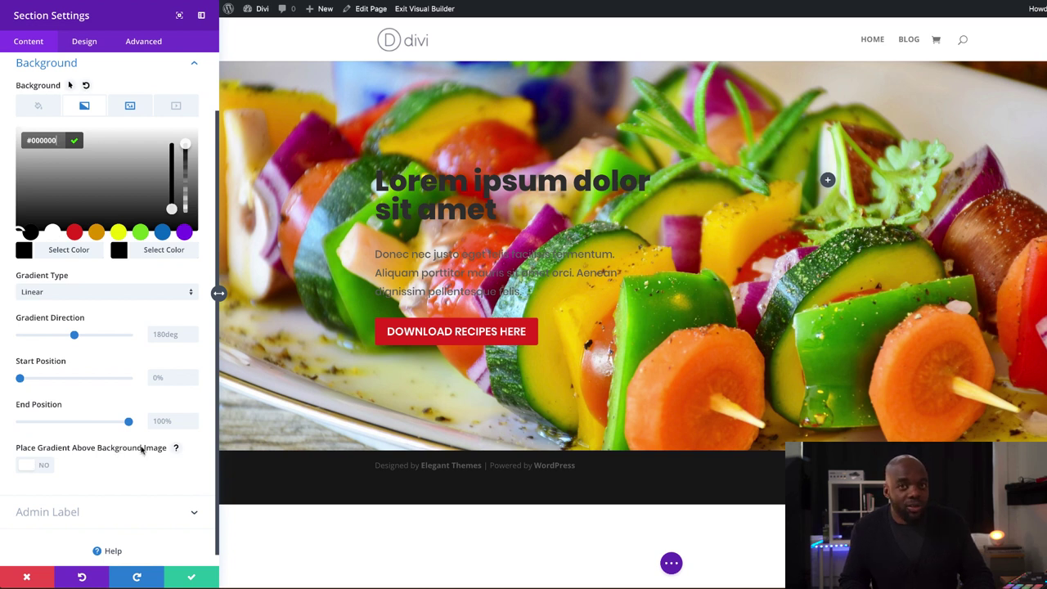
{"action": "left_click", "coordinate": [45, 466]}
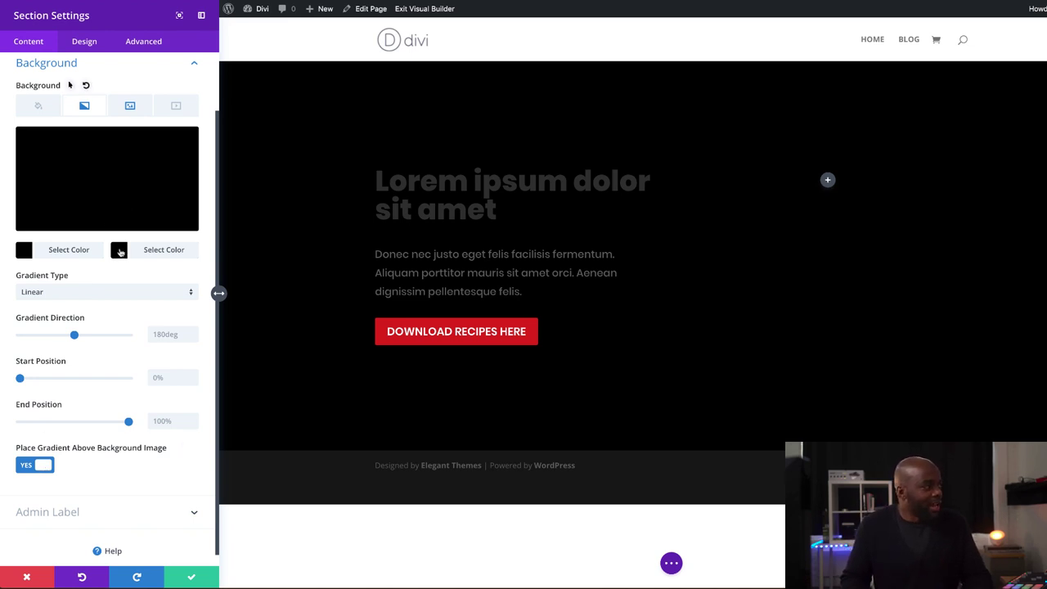
Make the gradient's second colour semi-transparent at rgba(0,0,0,0.39) and set the gradient direction to 73deg
{"action": "left_click", "coordinate": [120, 251]}
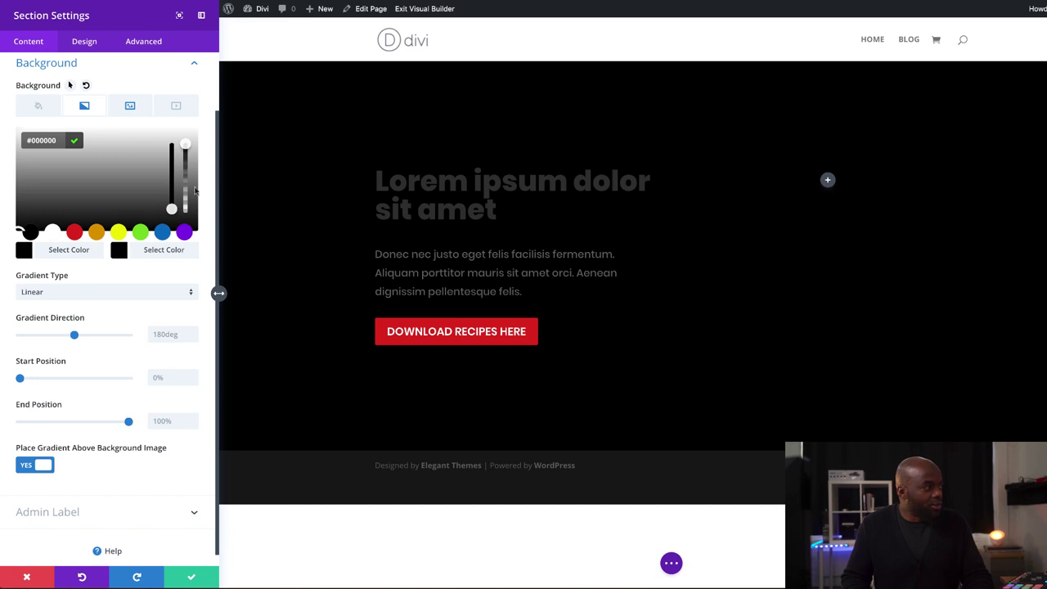
{"action": "left_click_drag", "start_coordinate": [185, 145], "coordinate": [190, 193]}
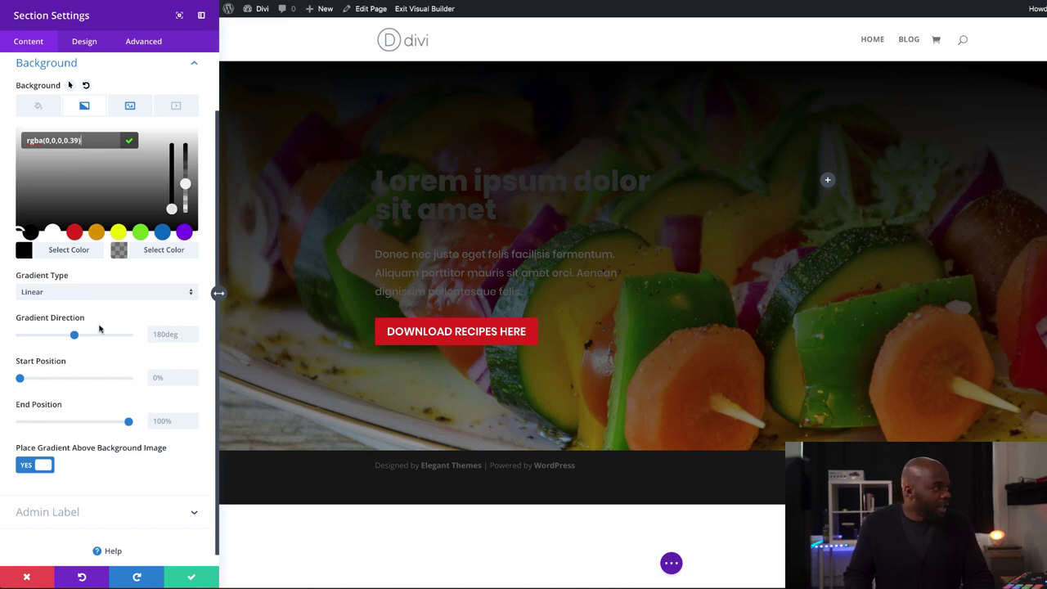
{"action": "left_click_drag", "start_coordinate": [74, 337], "coordinate": [46, 343]}
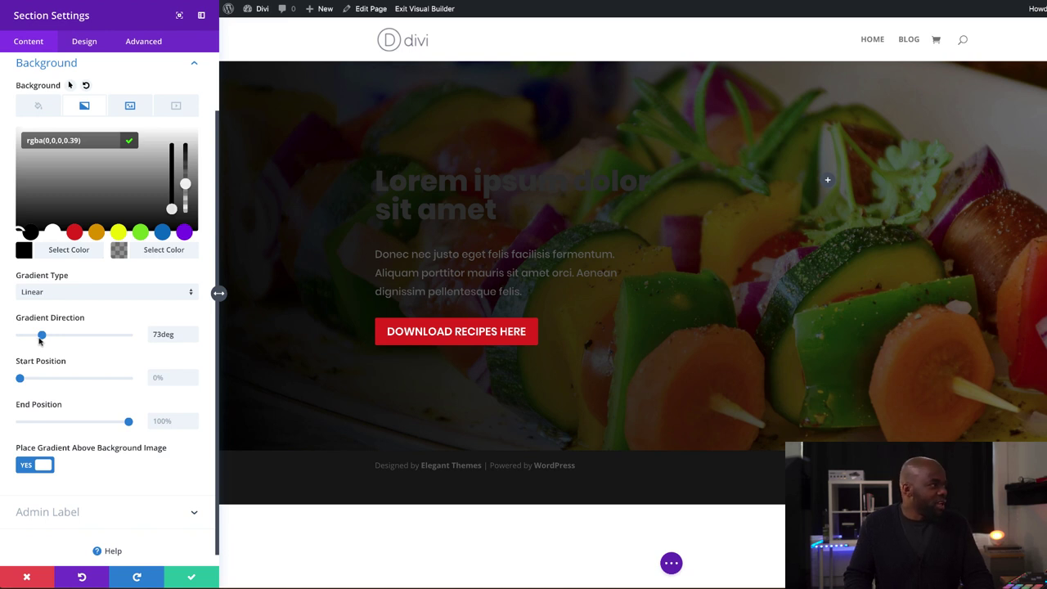
{"action": "left_click", "coordinate": [52, 397]}
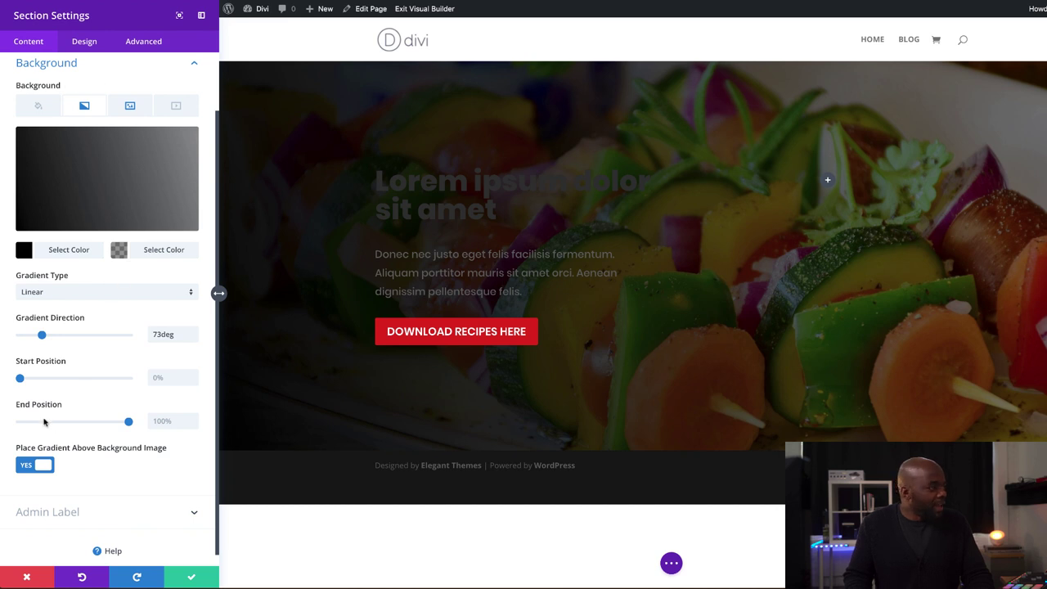
Adjust the hero section's background gradient to start position 25%, end position 64% and direction 80deg
{"action": "left_click_drag", "start_coordinate": [127, 424], "coordinate": [92, 429]}
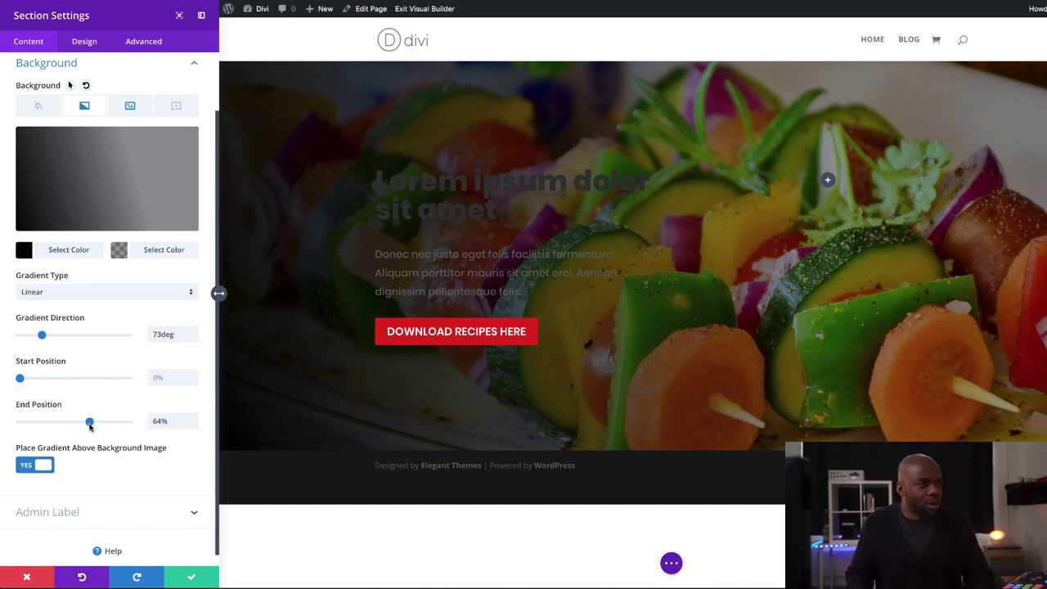
{"action": "left_click_drag", "start_coordinate": [20, 378], "coordinate": [35, 379]}
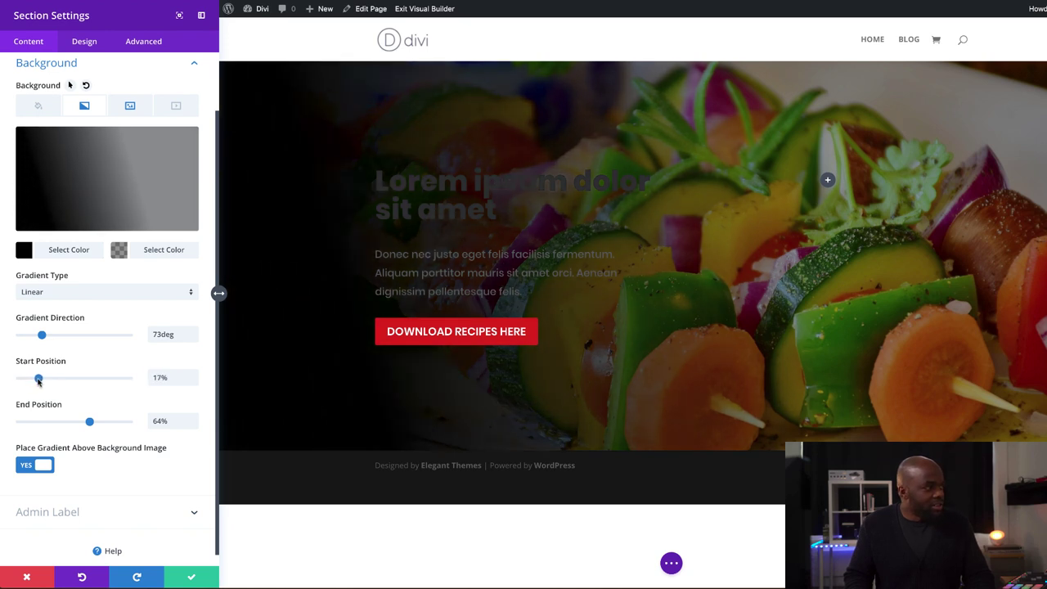
{"action": "left_click_drag", "start_coordinate": [43, 382], "coordinate": [47, 381]}
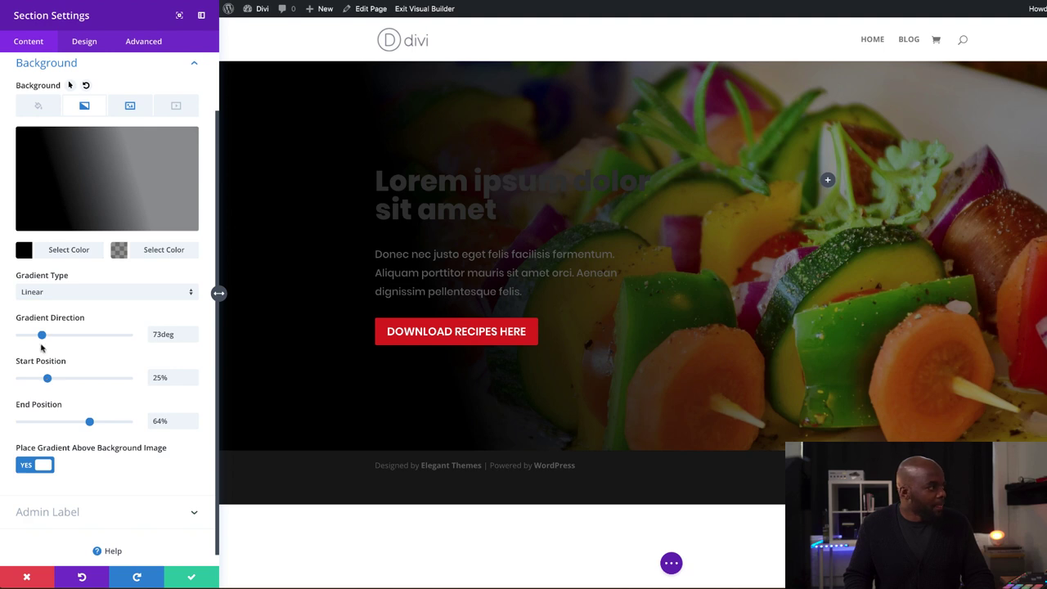
{"action": "left_click_drag", "start_coordinate": [42, 336], "coordinate": [44, 338]}
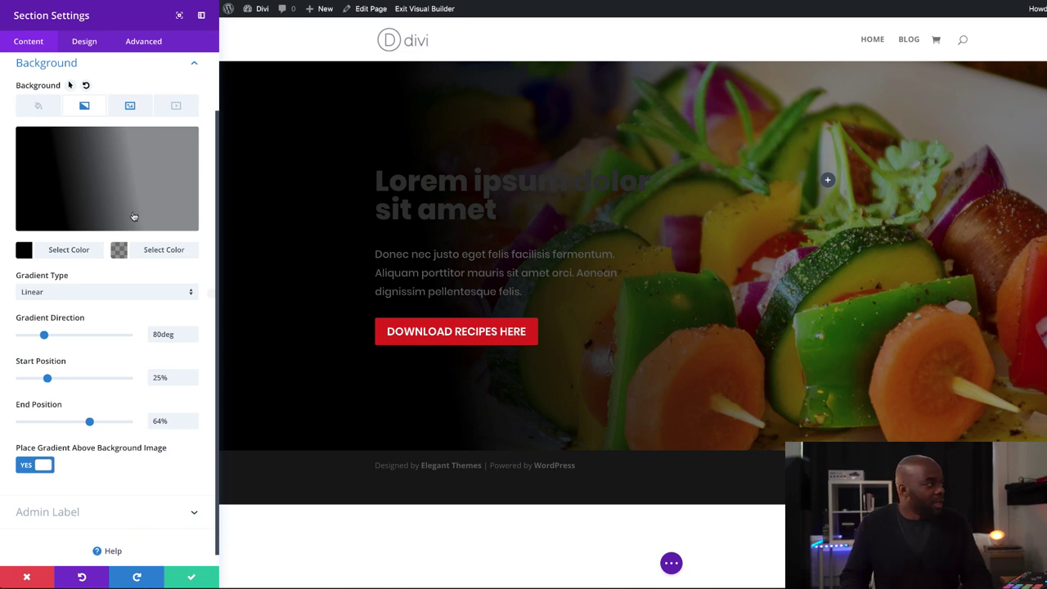
Make the gradient's first colour slightly transparent at rgba(0,0,0,0.87) and save the section settings
{"action": "left_click", "coordinate": [24, 251]}
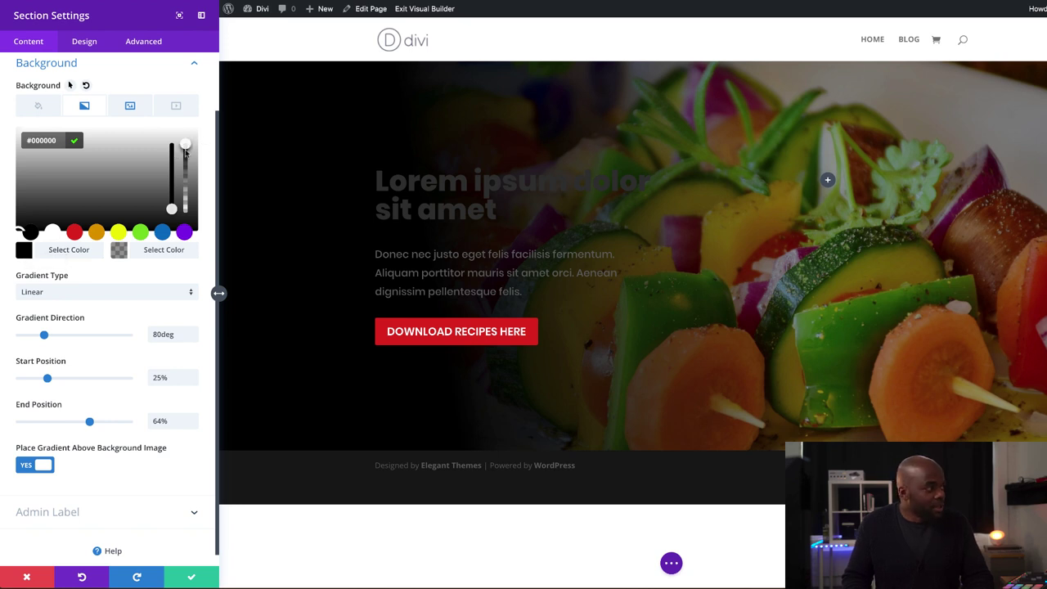
{"action": "left_click_drag", "start_coordinate": [185, 151], "coordinate": [187, 162]}
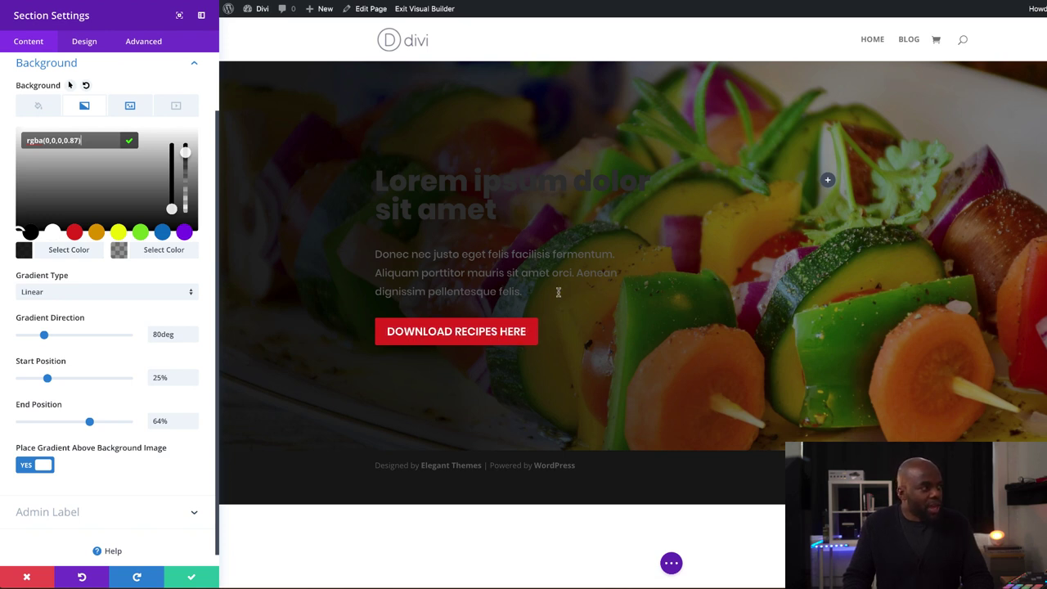
{"action": "left_click", "coordinate": [189, 579]}
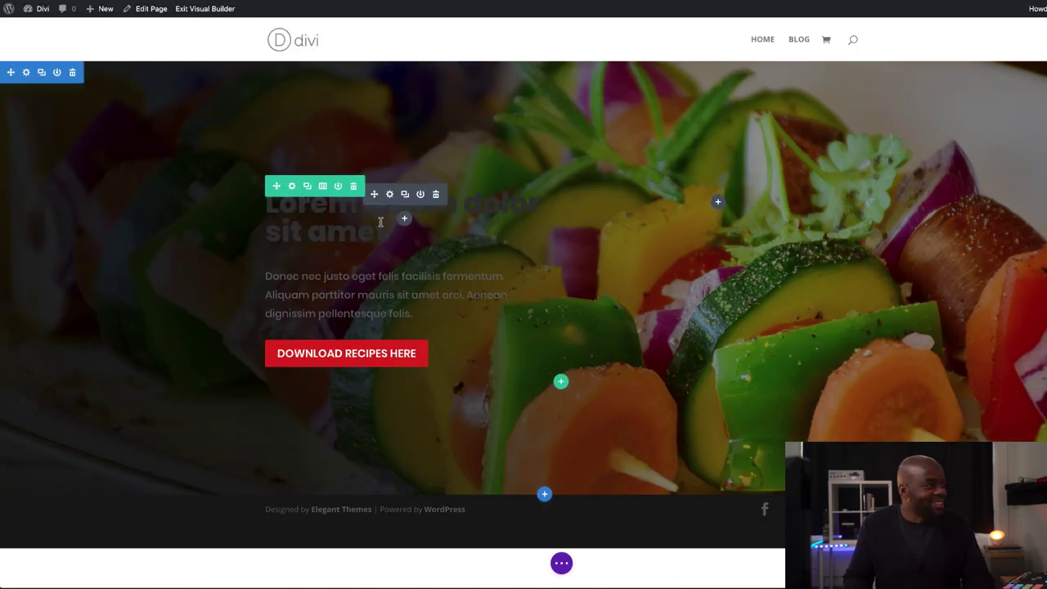
Set the hero title's H1 heading text colour to white (#ffffff) and save the text module
{"action": "left_click", "coordinate": [390, 195]}
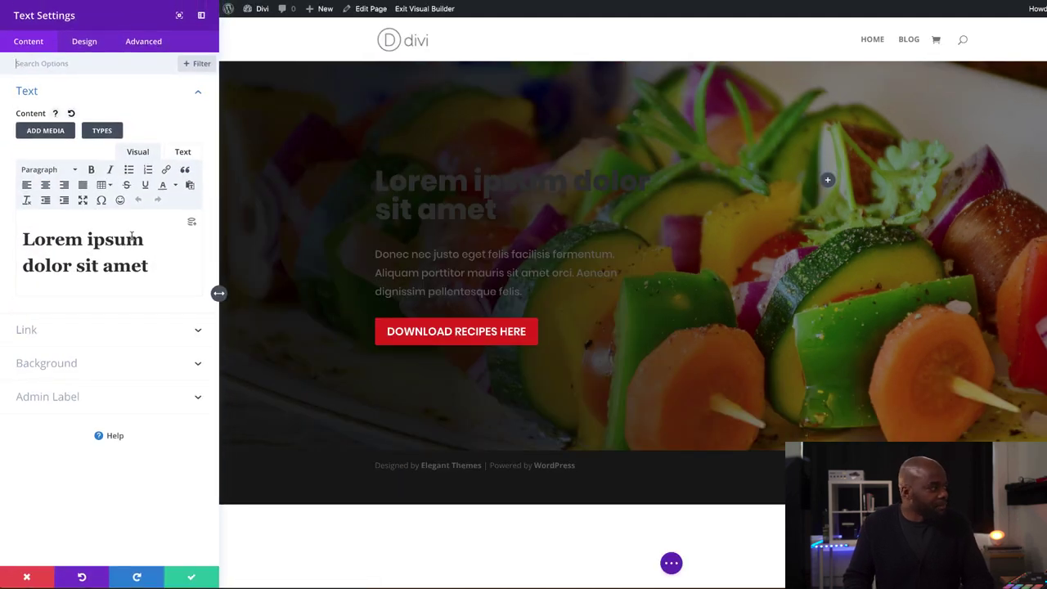
{"action": "left_click", "coordinate": [84, 41]}
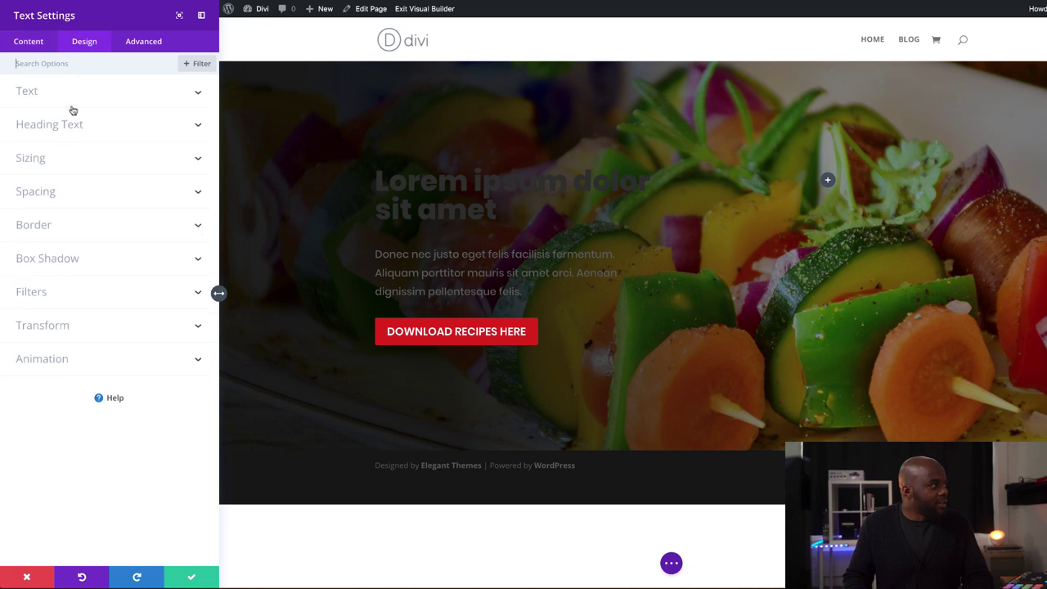
{"action": "left_click", "coordinate": [61, 128]}
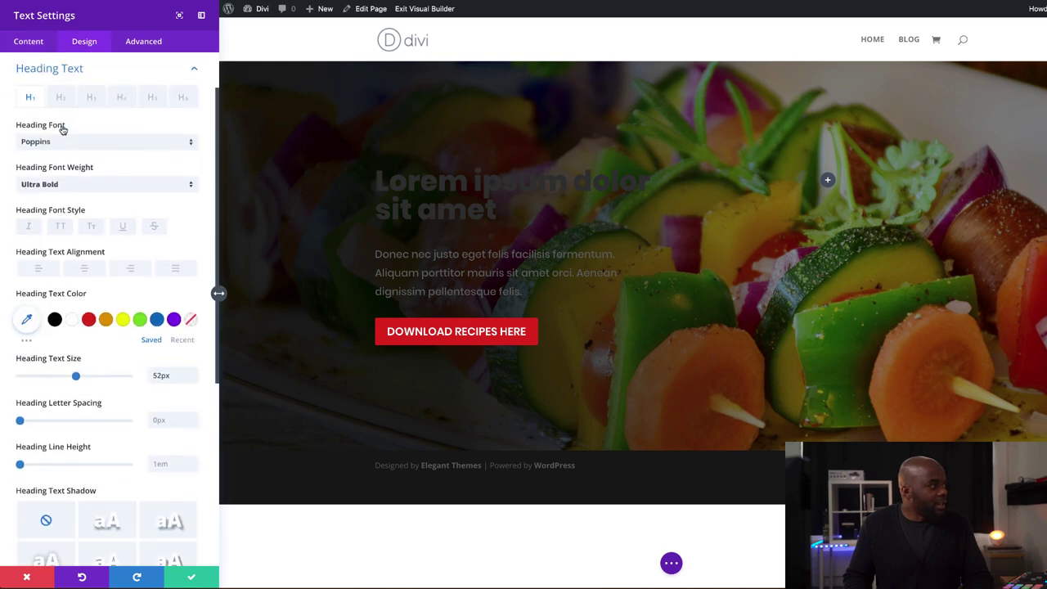
{"action": "left_click", "coordinate": [72, 320]}
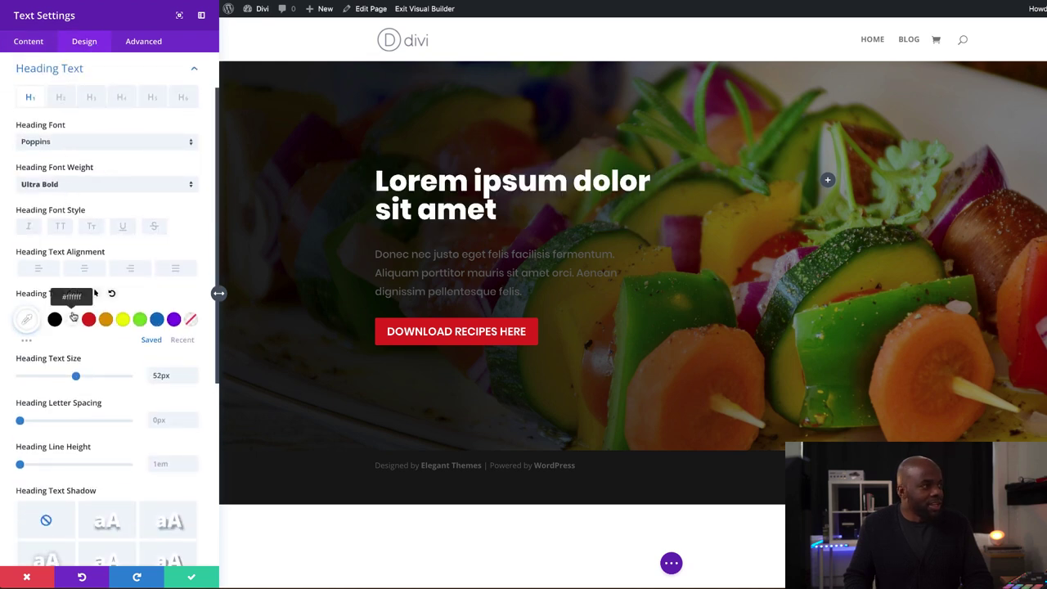
{"action": "left_click", "coordinate": [177, 579]}
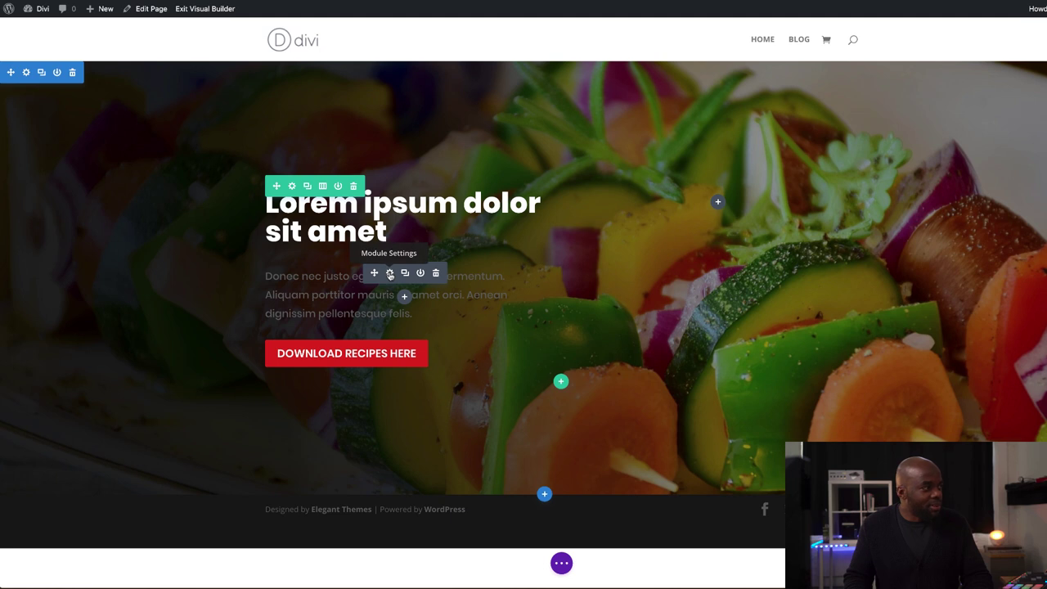
Set the hero paragraph's text colour to white and save the text module
{"action": "left_click", "coordinate": [390, 274]}
{"action": "left_click", "coordinate": [92, 45]}
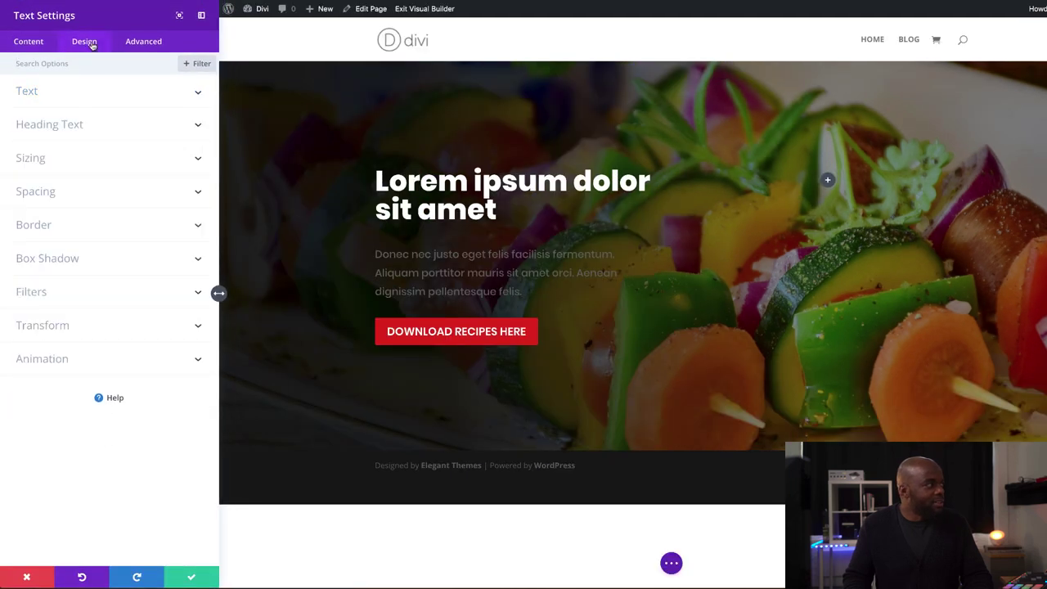
{"action": "left_click", "coordinate": [43, 94]}
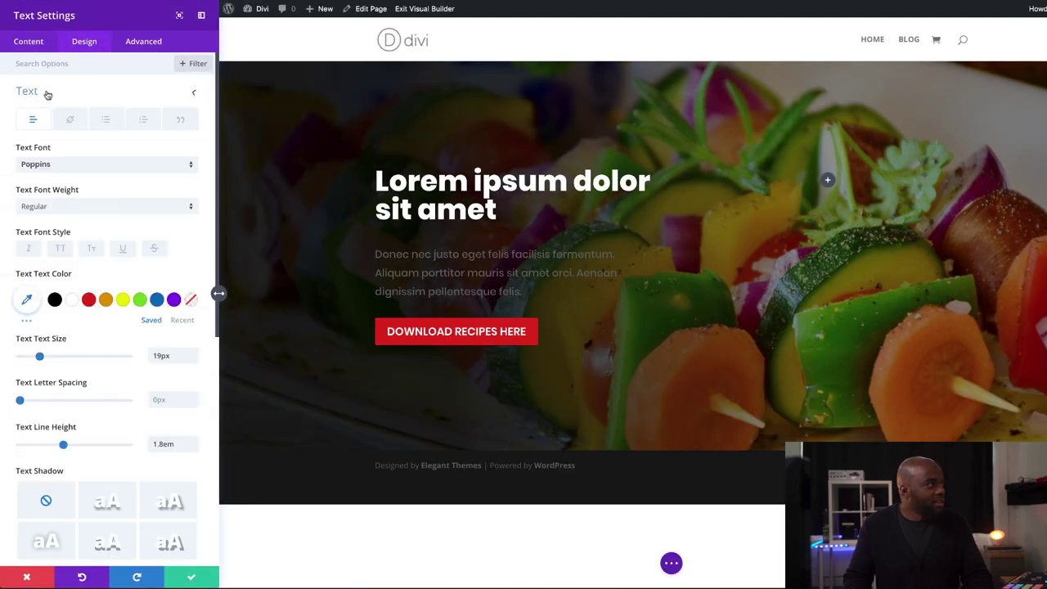
{"action": "left_click", "coordinate": [72, 300]}
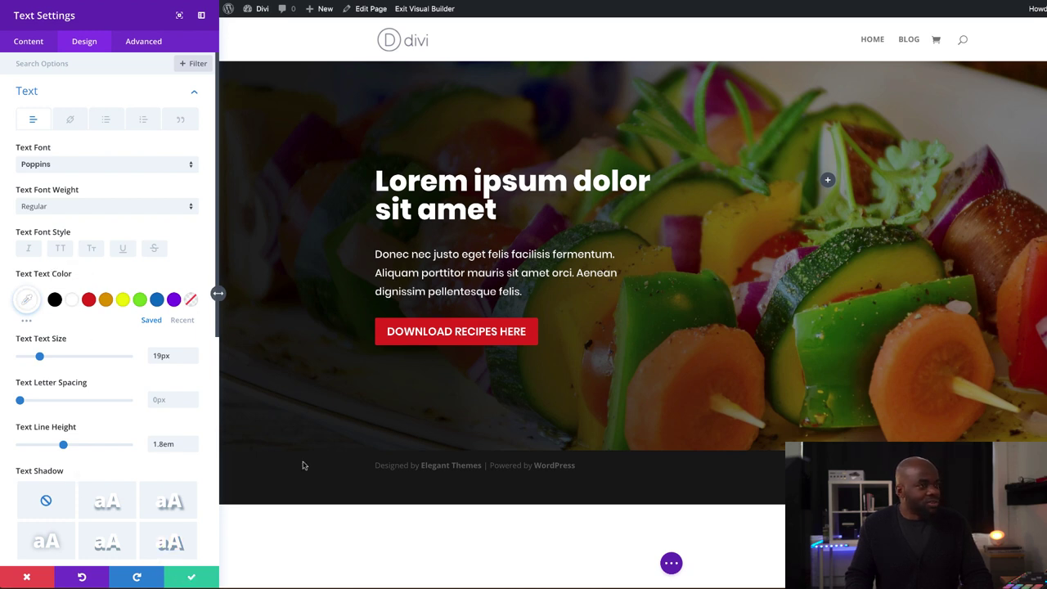
{"action": "left_click", "coordinate": [196, 577]}
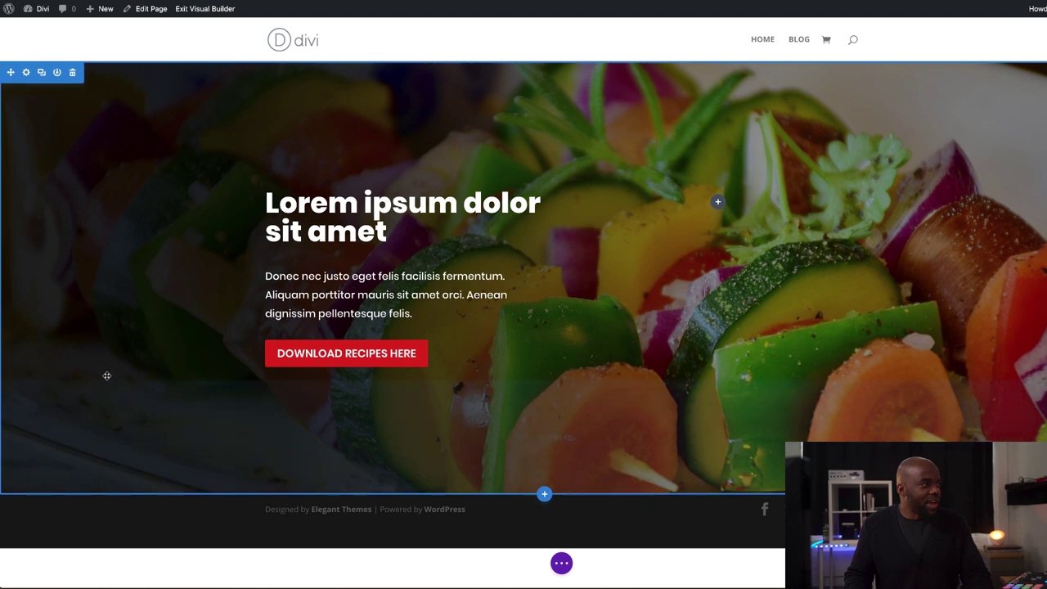
Give the hero row a custom width of 70%, using percent as the unit, and save the row settings
{"action": "mouse_move", "coordinate": [293, 189]}
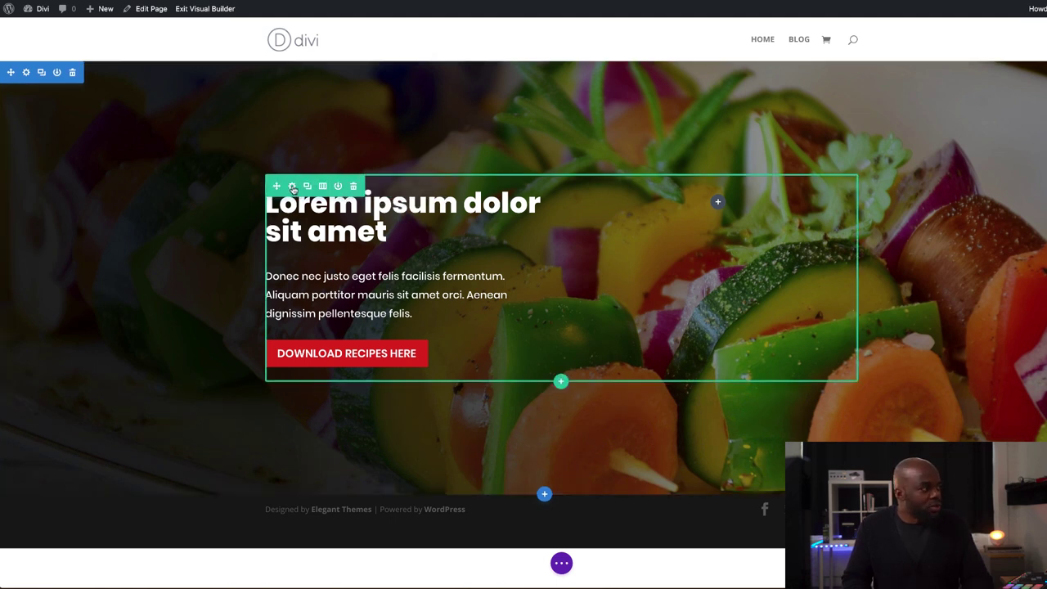
{"action": "left_click", "coordinate": [293, 188]}
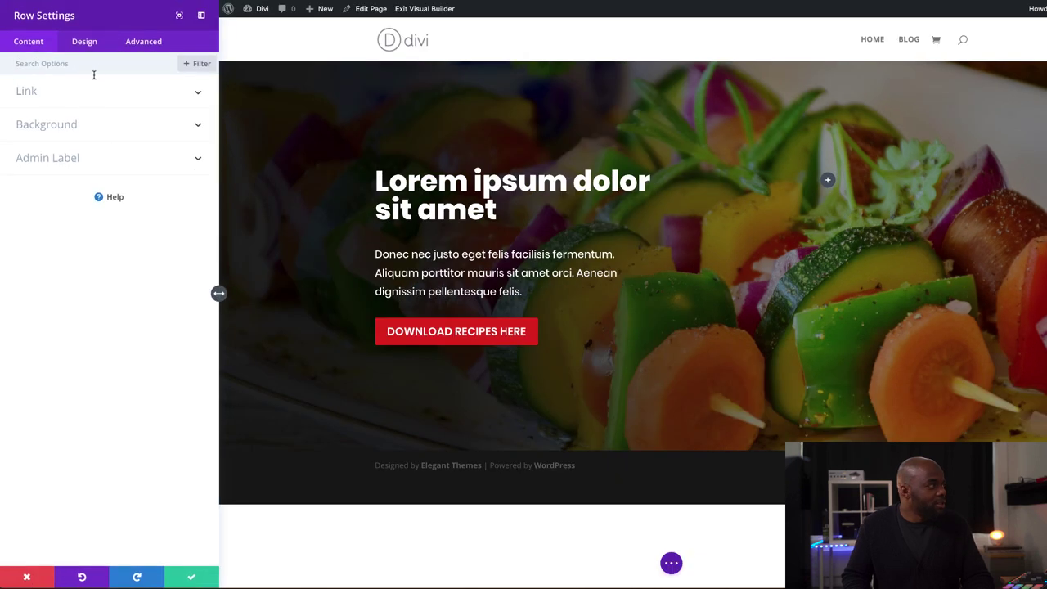
{"action": "left_click", "coordinate": [84, 41]}
{"action": "left_click", "coordinate": [33, 124]}
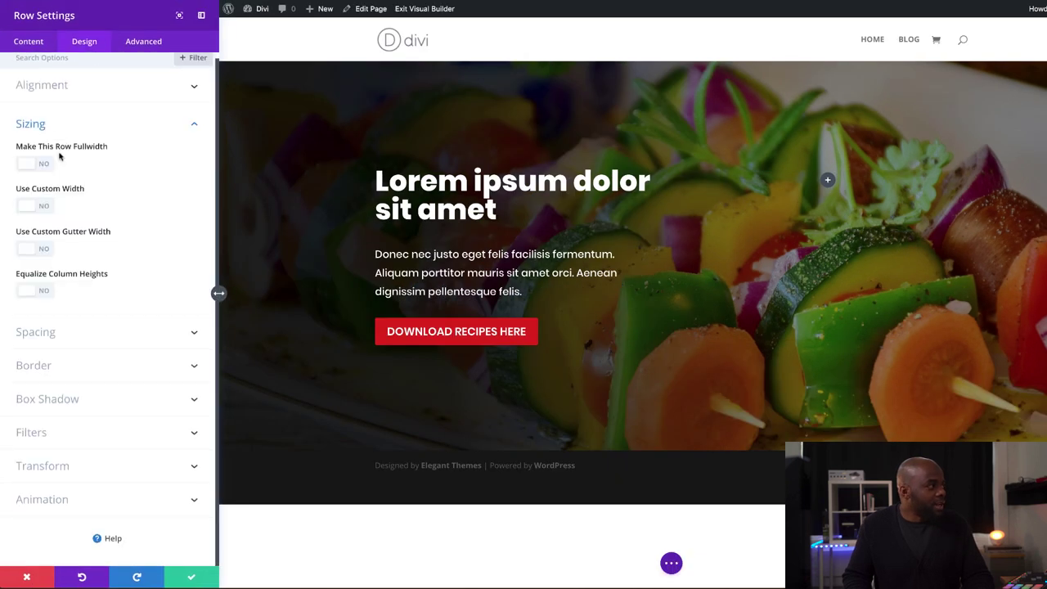
{"action": "left_click", "coordinate": [45, 207]}
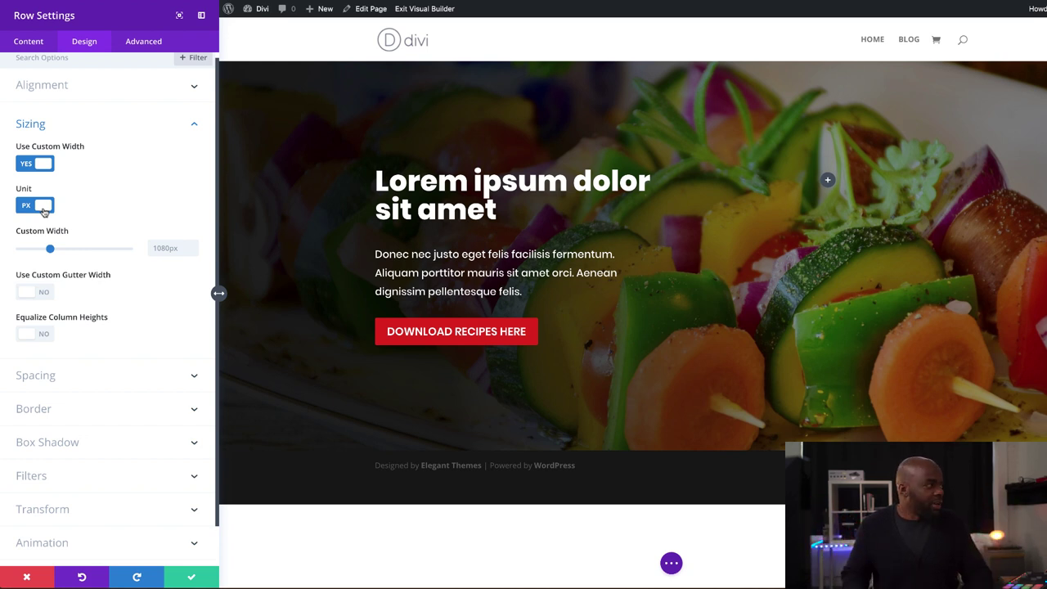
{"action": "left_click", "coordinate": [25, 208]}
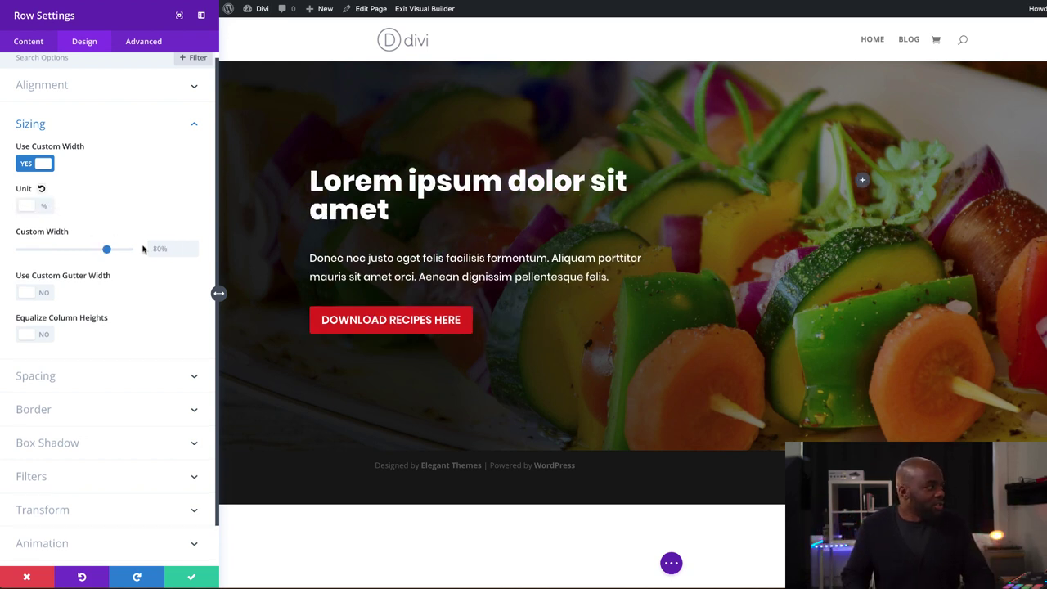
{"action": "left_click", "coordinate": [193, 250]}
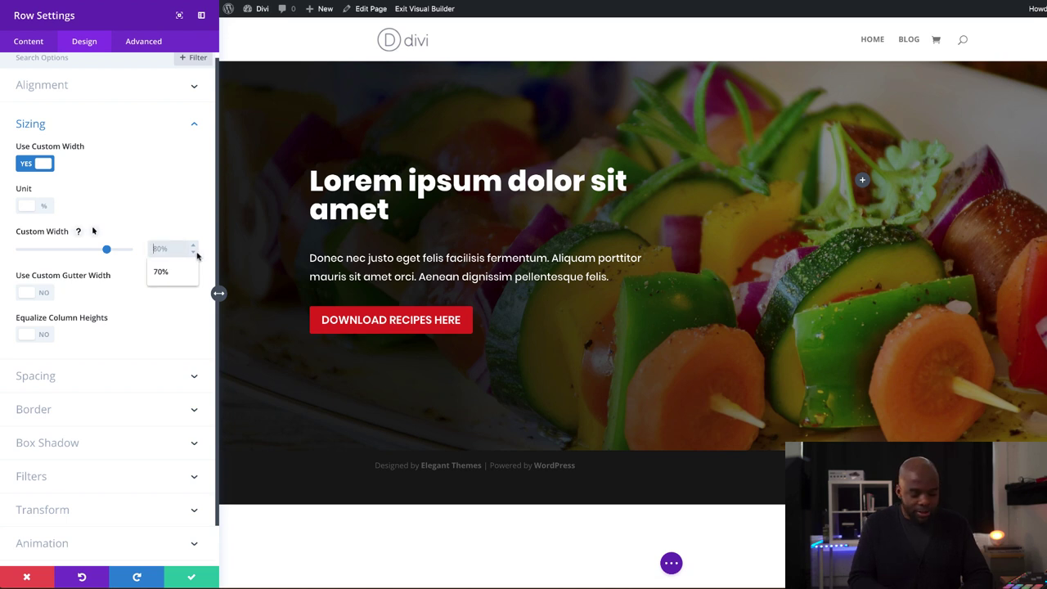
{"action": "left_click", "coordinate": [161, 271]}
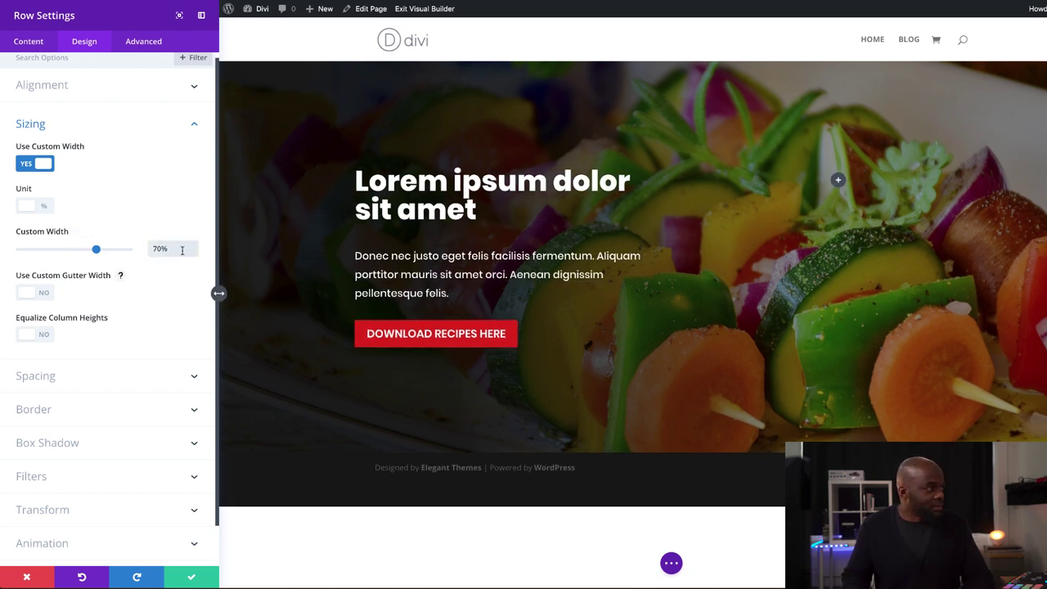
{"action": "left_click", "coordinate": [192, 577]}
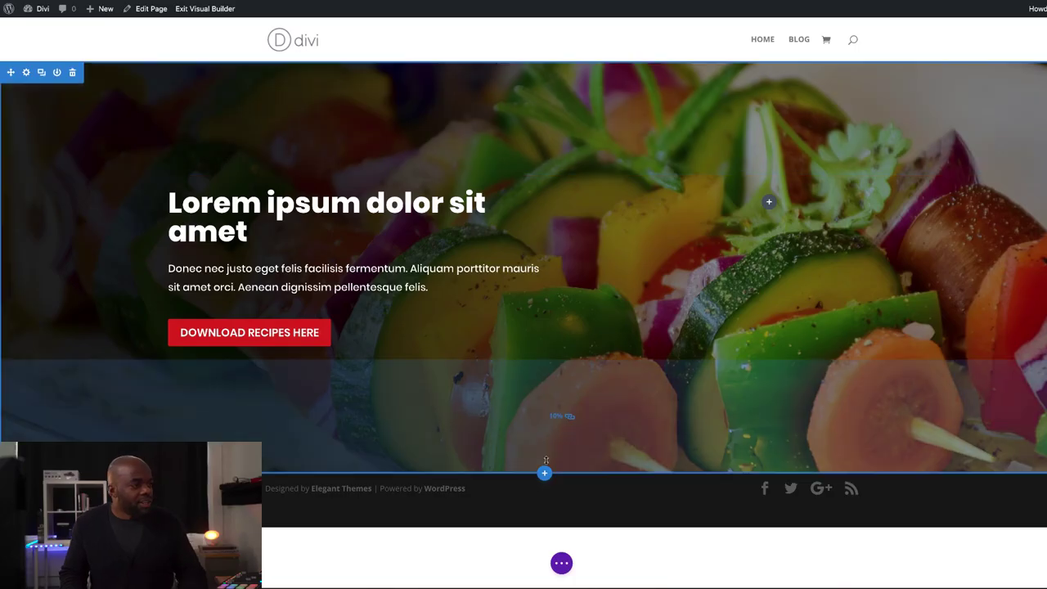
Insert a regular section with a single-column row below the hero section
{"action": "left_click", "coordinate": [544, 473]}
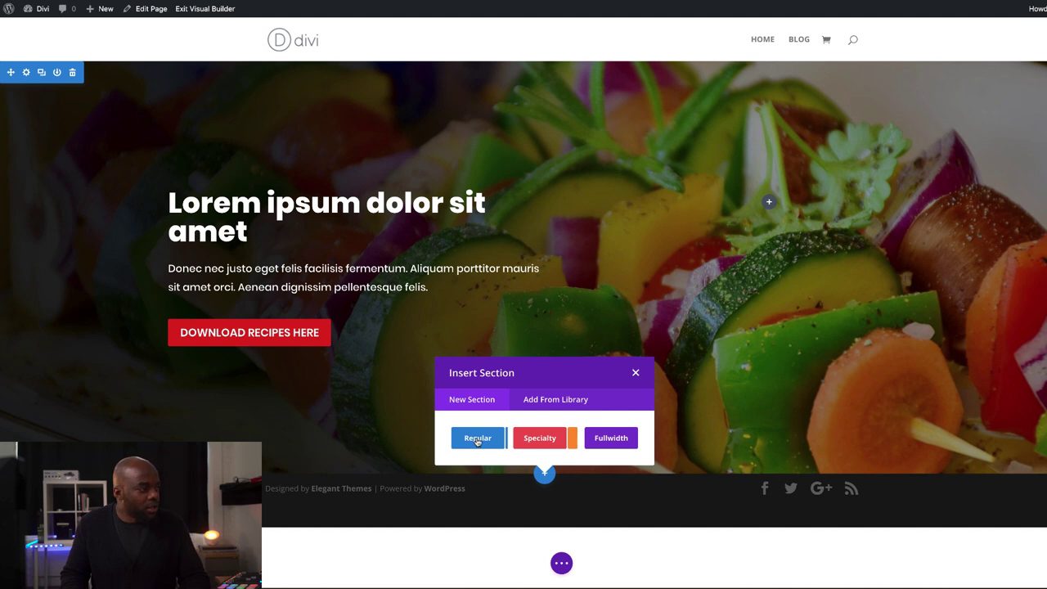
{"action": "left_click", "coordinate": [478, 440]}
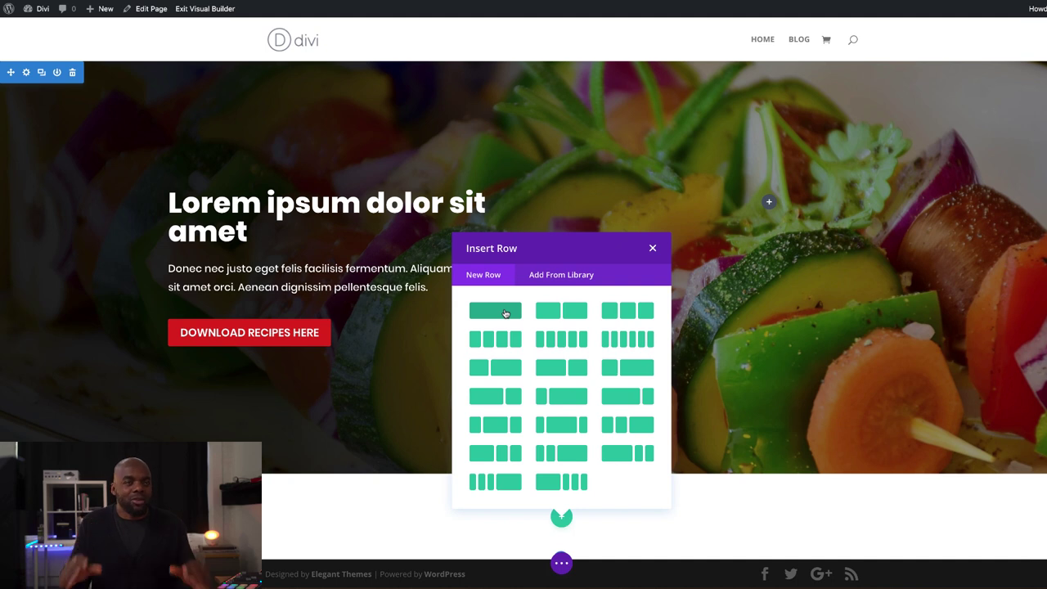
{"action": "left_click", "coordinate": [505, 312]}
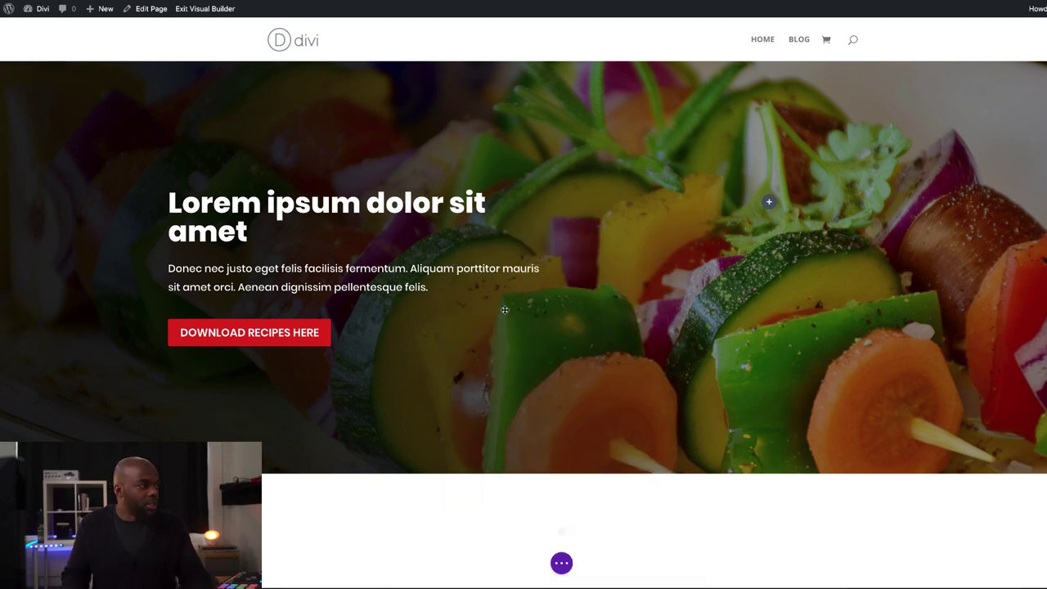
Add a Text module to the new row and replace its placeholder content with "Most Requested Recipes"
{"action": "left_click", "coordinate": [574, 115]}
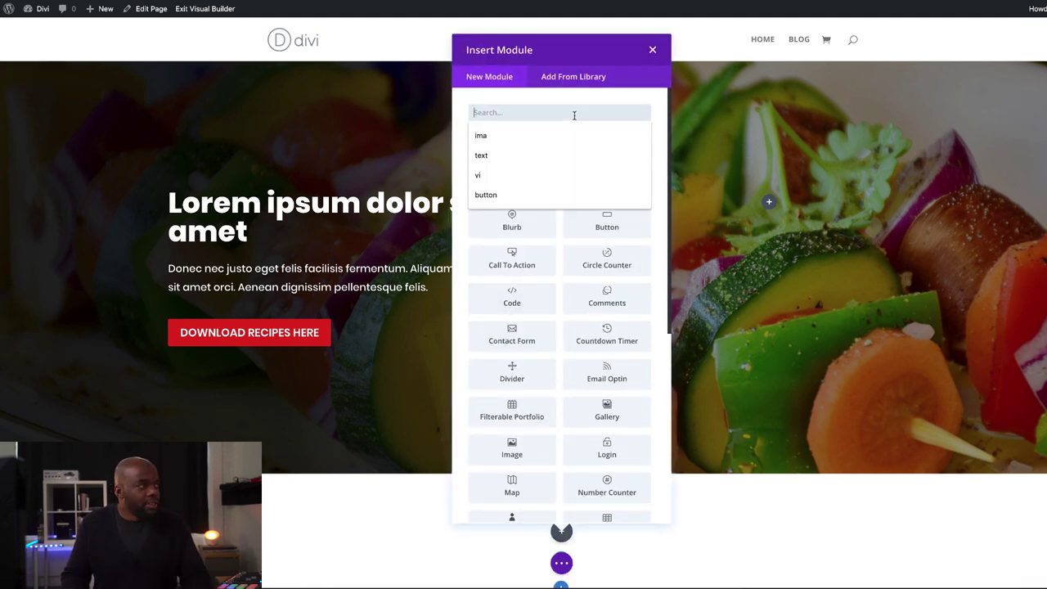
{"action": "type", "text": "text"}
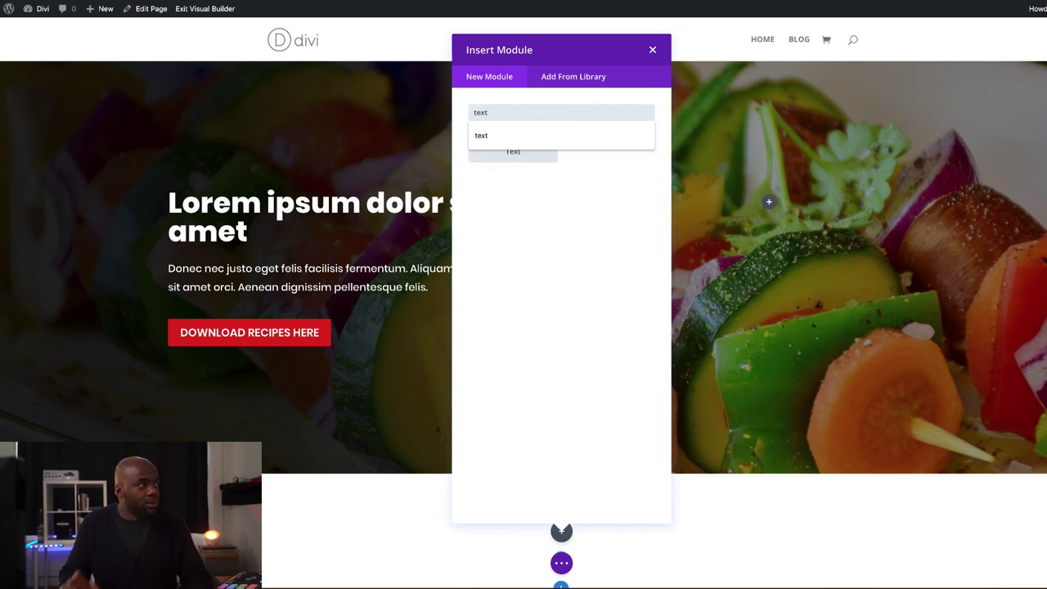
{"action": "left_click", "coordinate": [554, 137]}
{"action": "left_click", "coordinate": [528, 147]}
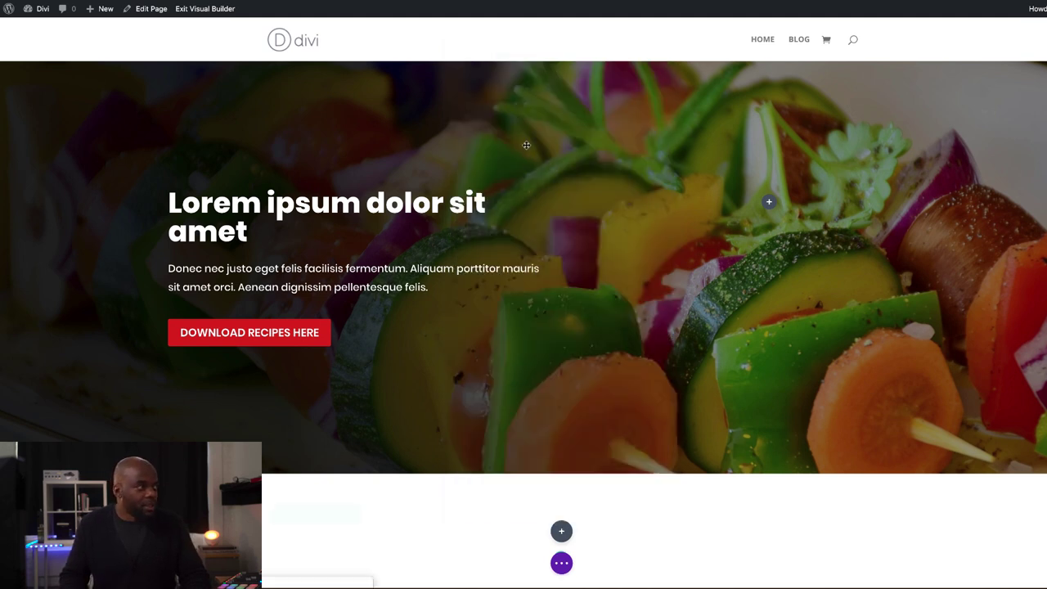
{"action": "left_click_drag", "start_coordinate": [23, 230], "coordinate": [154, 301]}
{"action": "type", "text": "Most Requested Recipes"}
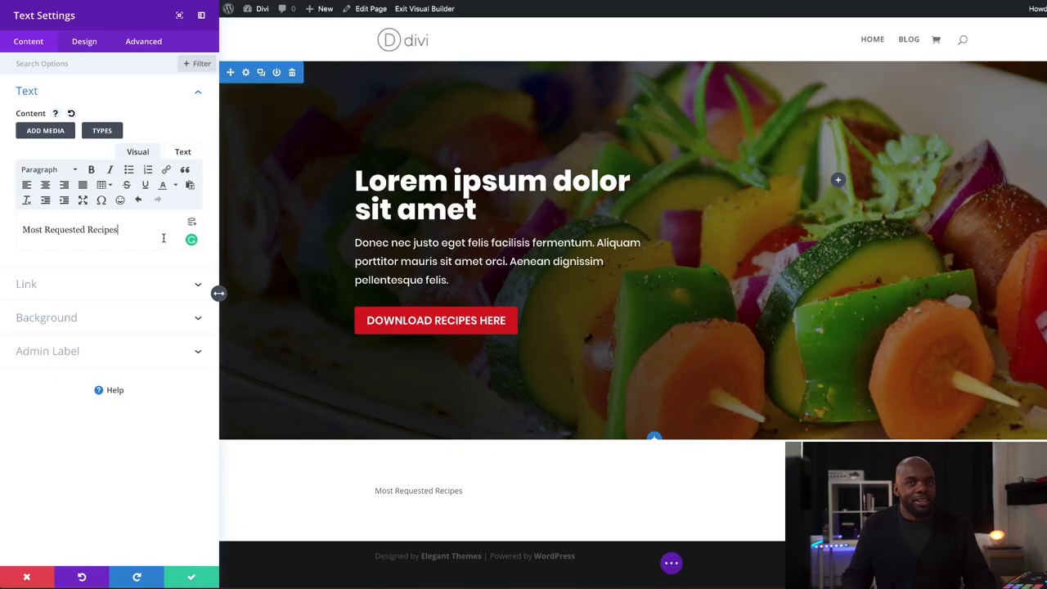
Format the "Most Requested Recipes" line as Heading 2
{"action": "double_click", "coordinate": [128, 230]}
{"action": "left_click", "coordinate": [128, 230]}
{"action": "left_click_drag", "start_coordinate": [123, 230], "coordinate": [15, 220]}
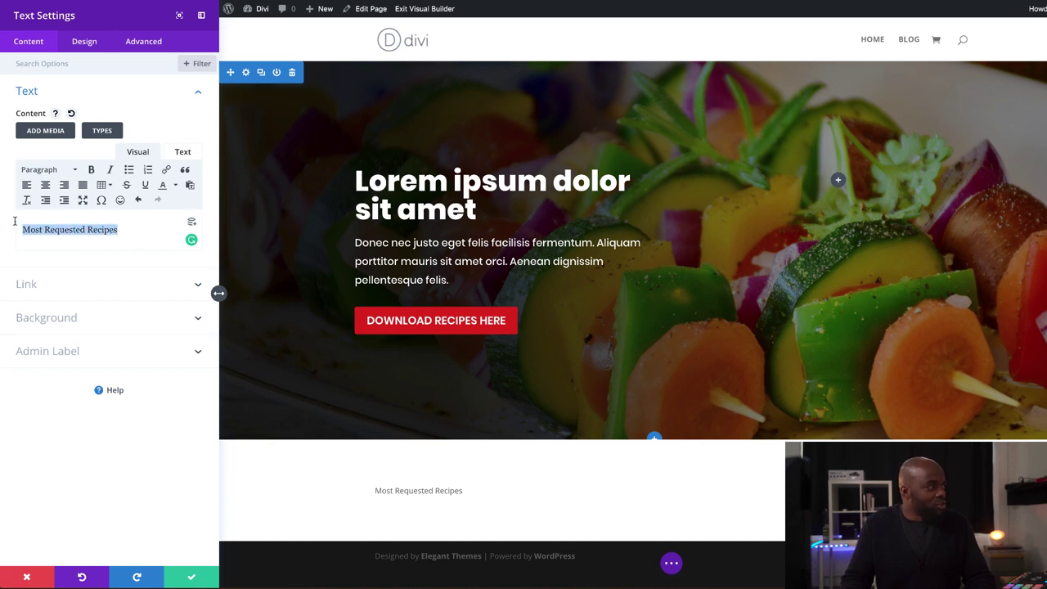
{"action": "left_click", "coordinate": [62, 170]}
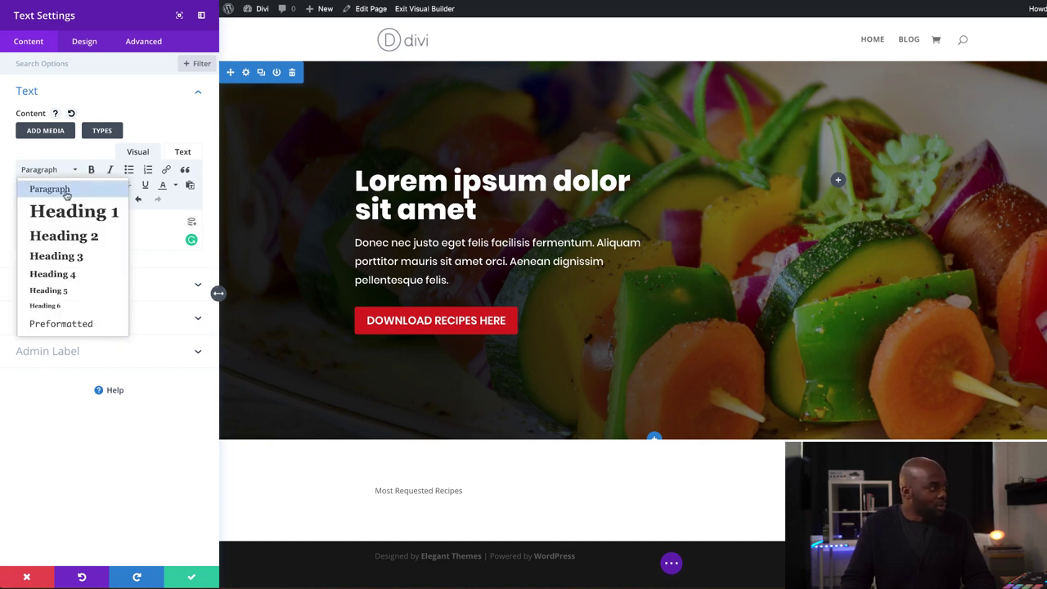
{"action": "left_click", "coordinate": [70, 239]}
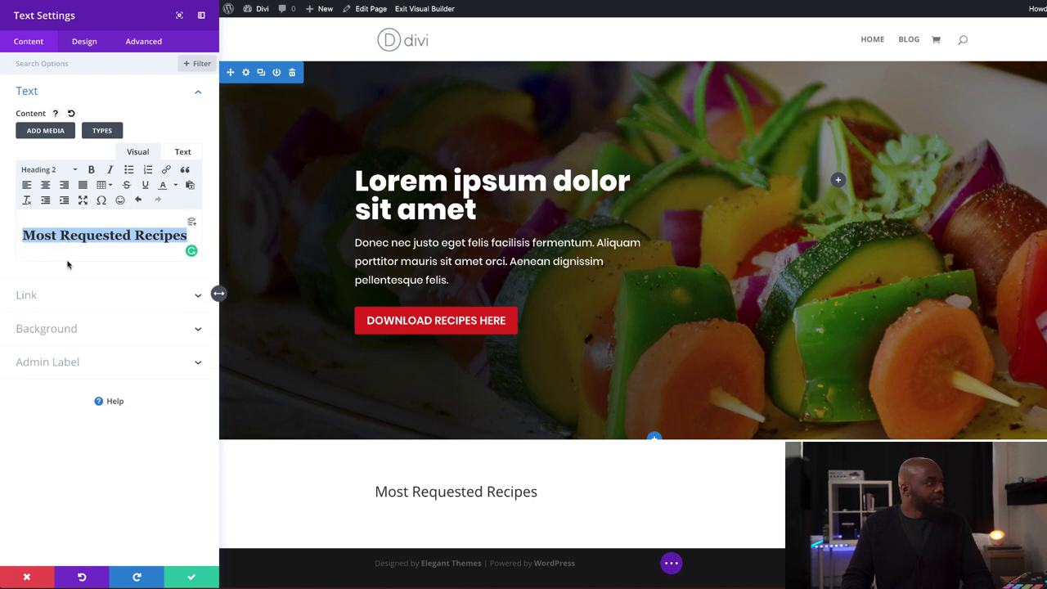
Set the Heading 2 font of the "Most Requested Recipes" text to Poppins with a Light weight
{"action": "left_click", "coordinate": [87, 43]}
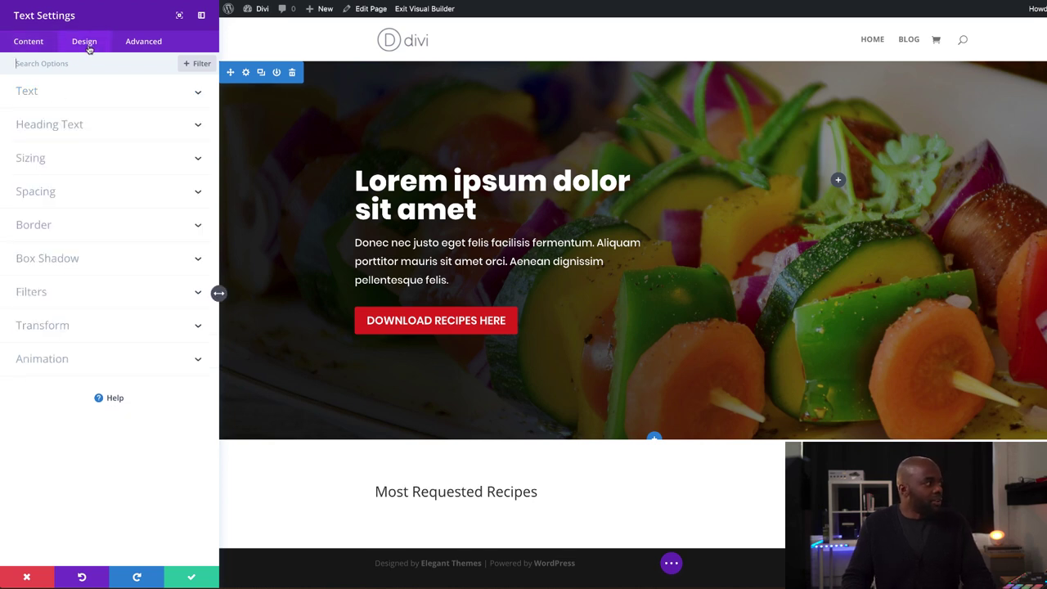
{"action": "left_click", "coordinate": [60, 127]}
{"action": "left_click", "coordinate": [61, 97]}
{"action": "left_click", "coordinate": [76, 144]}
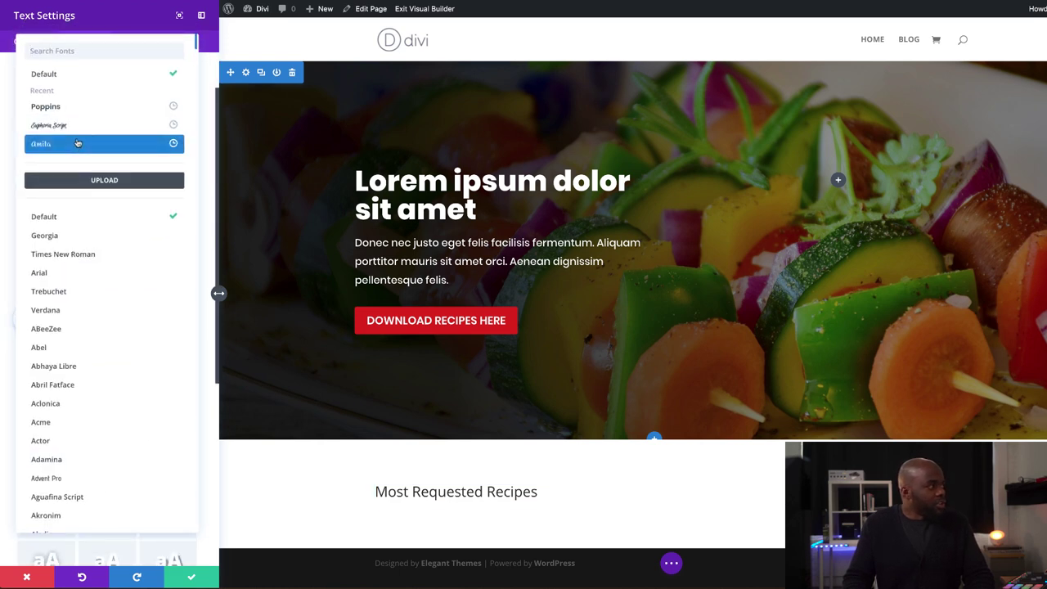
{"action": "left_click", "coordinate": [76, 107]}
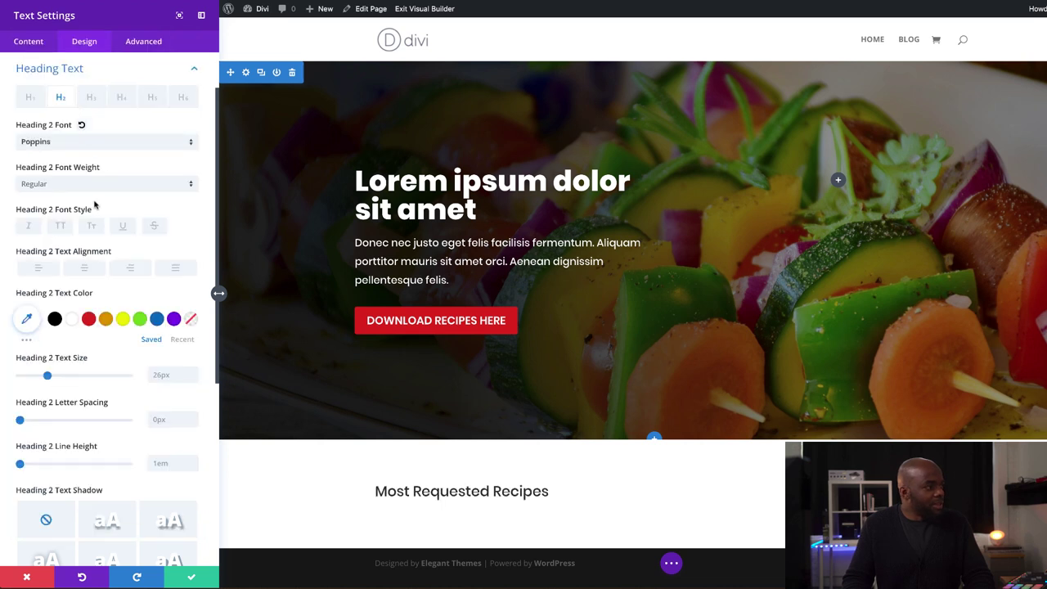
{"action": "left_click", "coordinate": [63, 186]}
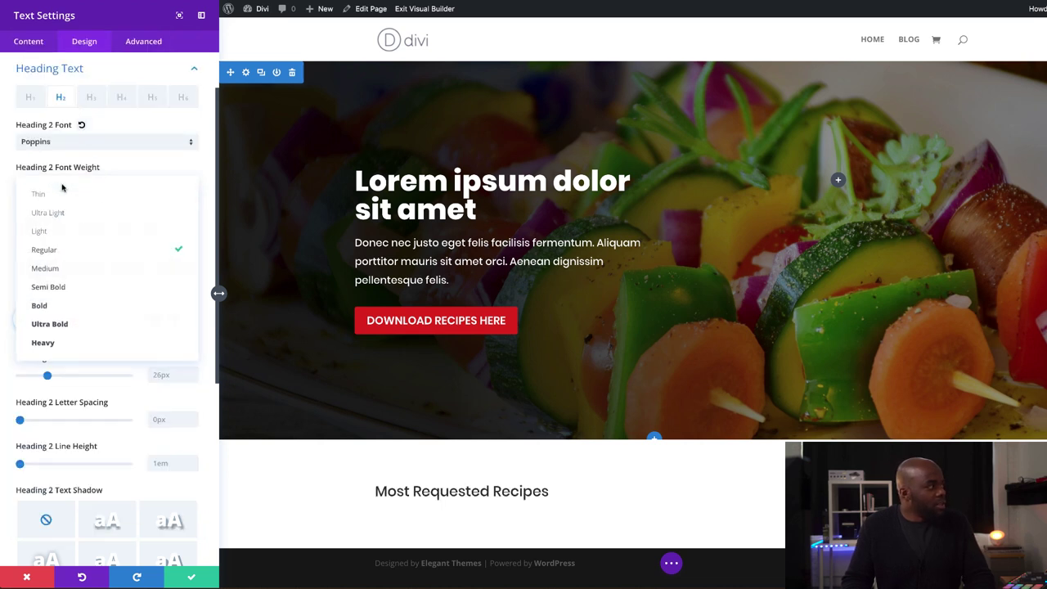
{"action": "left_click", "coordinate": [79, 238]}
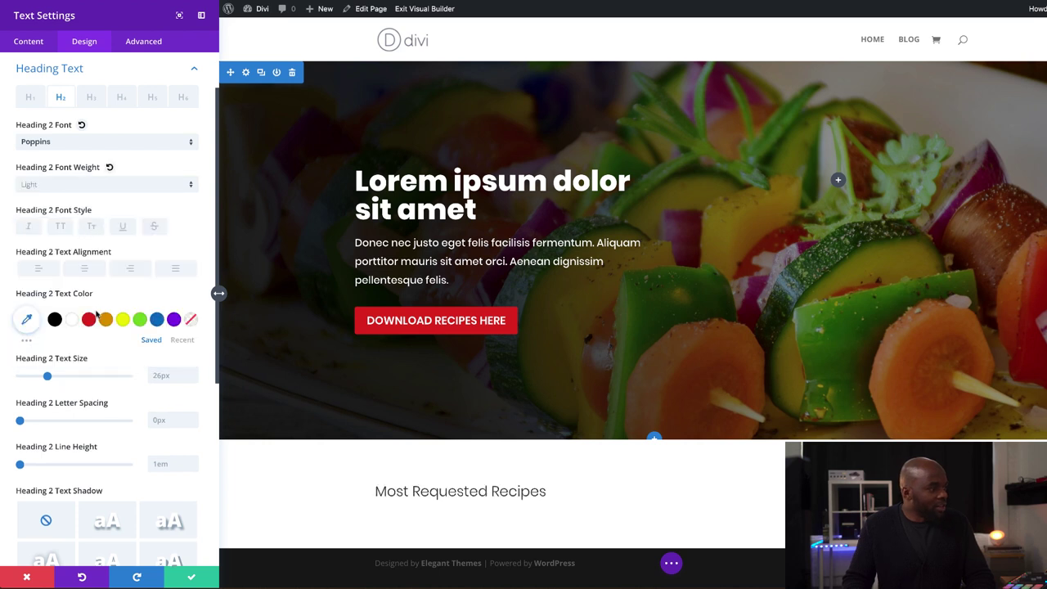
Color the Heading 2 text with the saved red, center it and make it all uppercase
{"action": "left_click", "coordinate": [90, 319]}
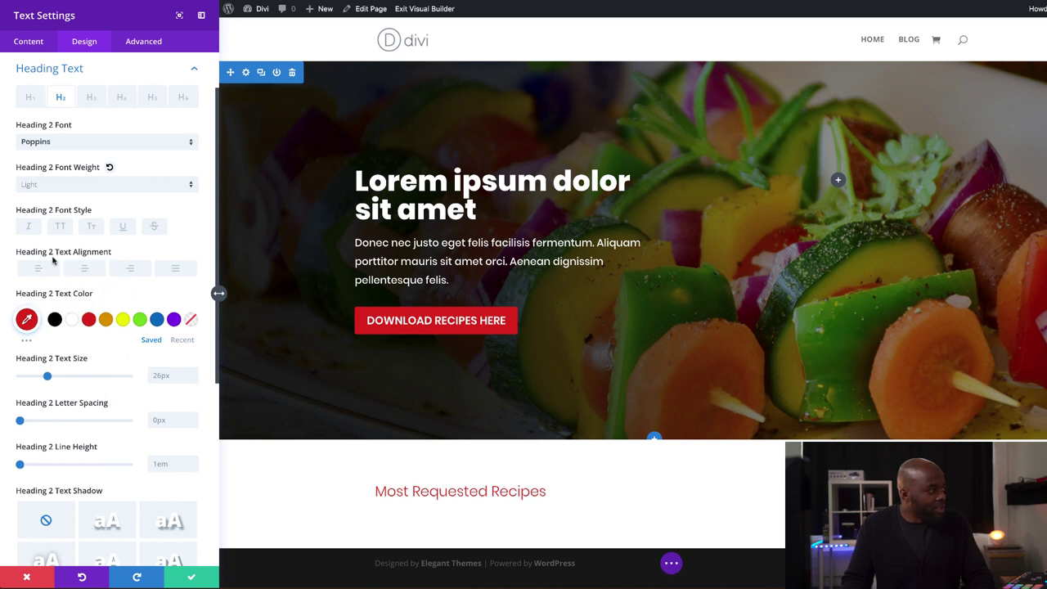
{"action": "left_click", "coordinate": [86, 270]}
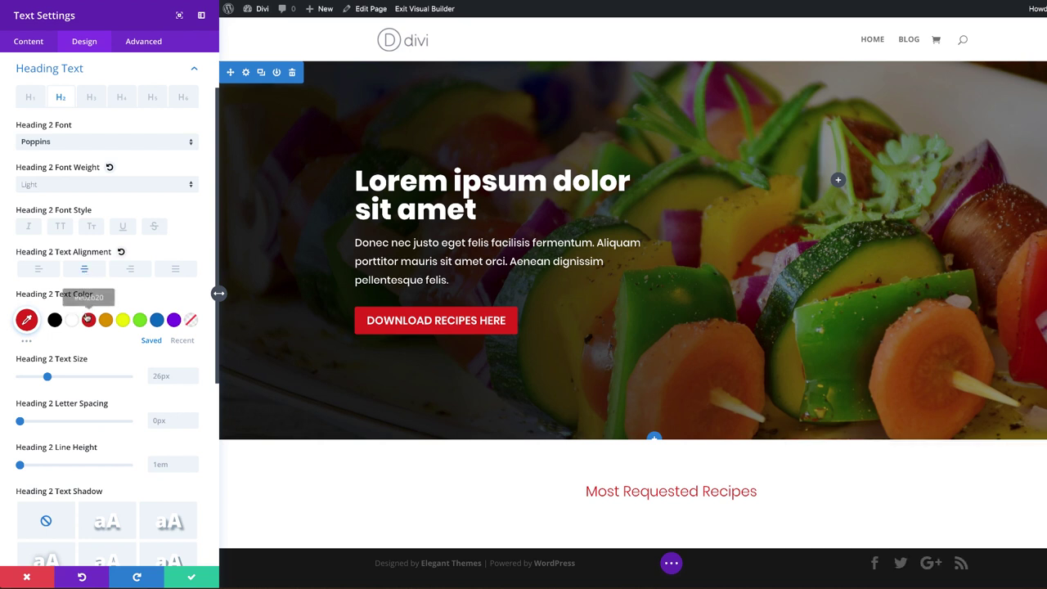
{"action": "left_click", "coordinate": [62, 229]}
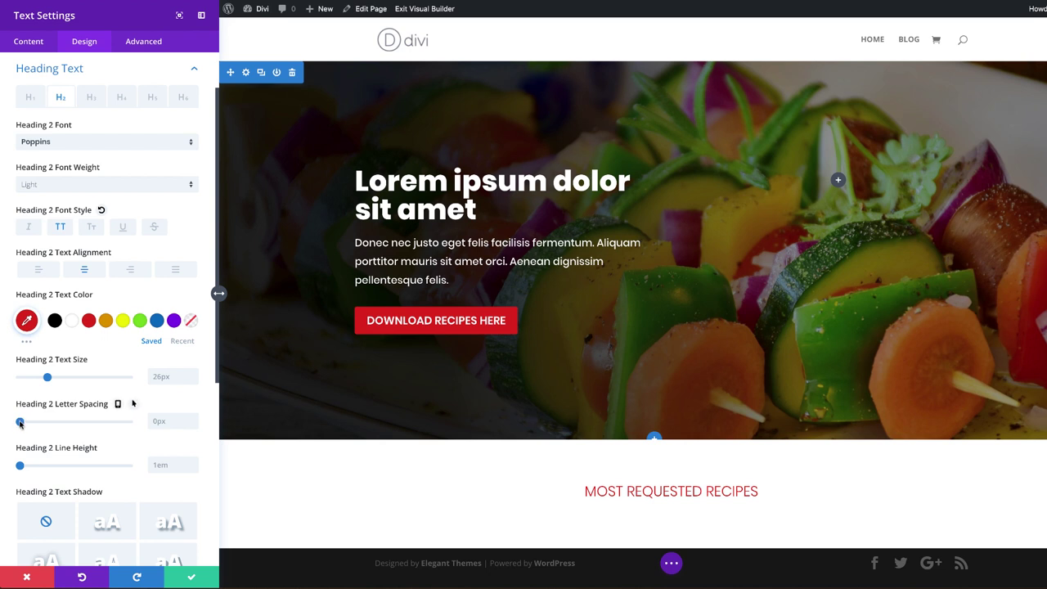
Set the Heading 2 letter spacing to 4px and text size to 32px, and save the text module
{"action": "left_click_drag", "start_coordinate": [21, 422], "coordinate": [24, 423]}
{"action": "left_click_drag", "start_coordinate": [47, 377], "coordinate": [54, 380]}
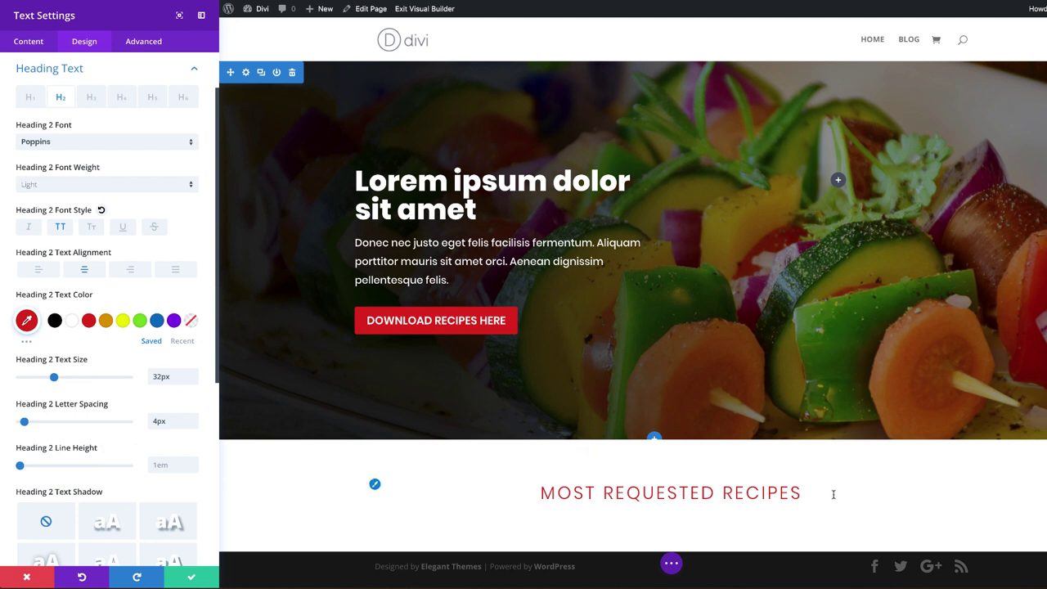
{"action": "left_click", "coordinate": [192, 579]}
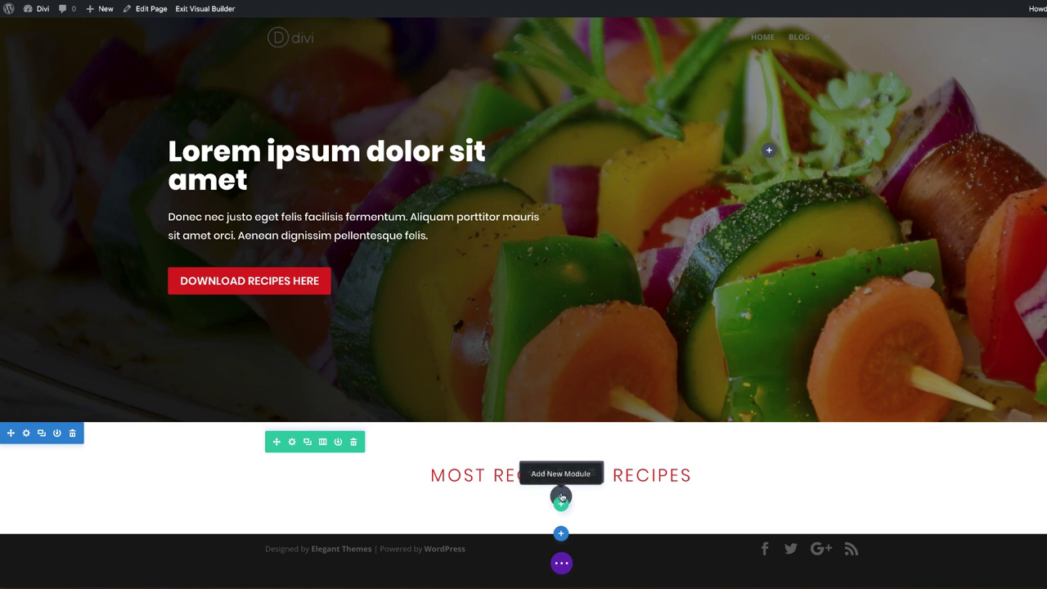
Add a Divider module directly below the "Most Requested Recipes" heading
{"action": "left_click", "coordinate": [561, 496]}
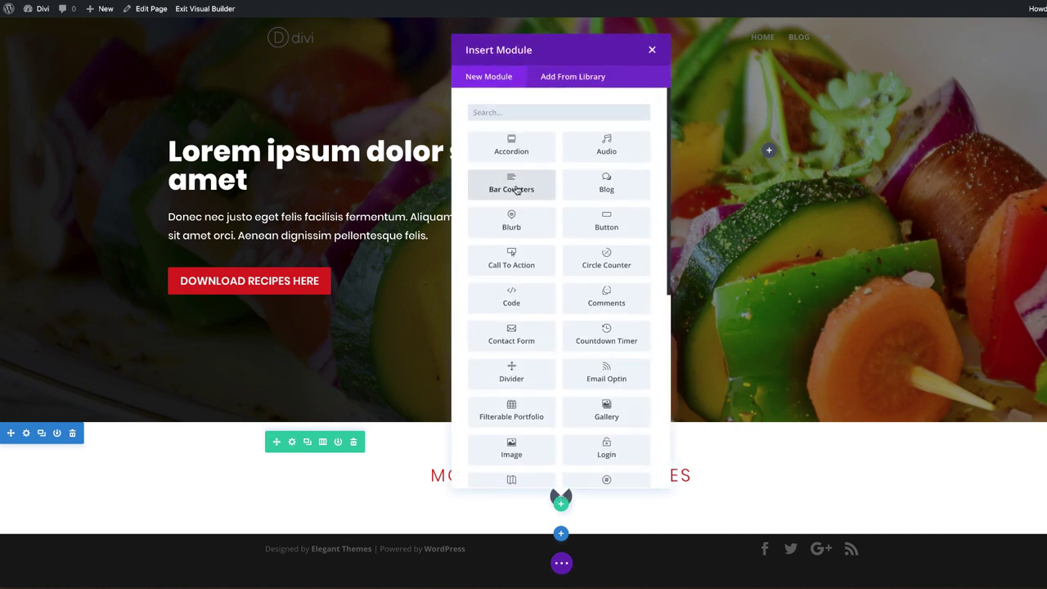
{"action": "left_click", "coordinate": [512, 112]}
{"action": "type", "text": "div"}
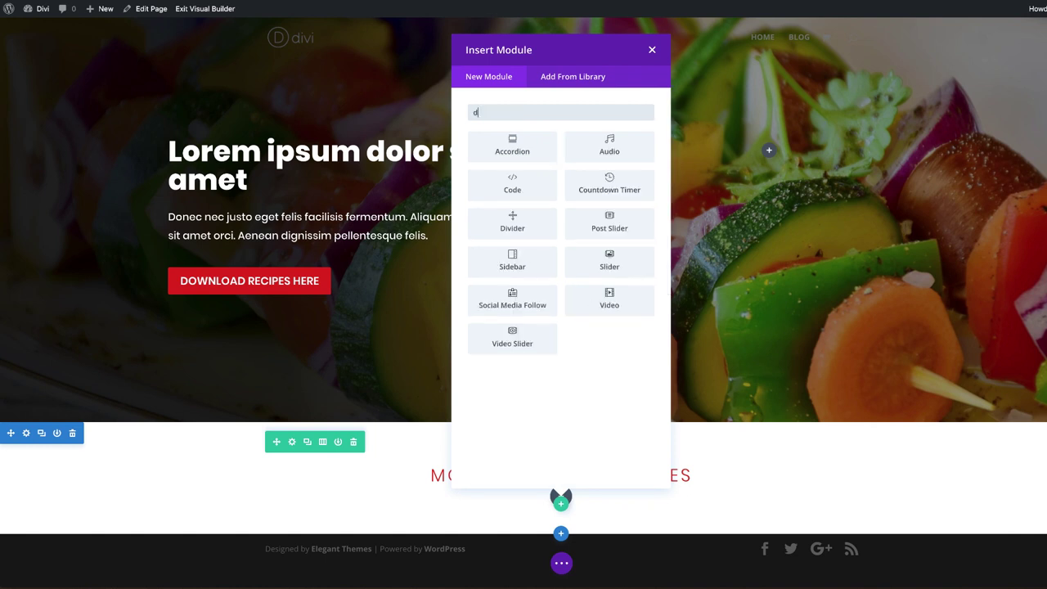
{"action": "left_click", "coordinate": [513, 145]}
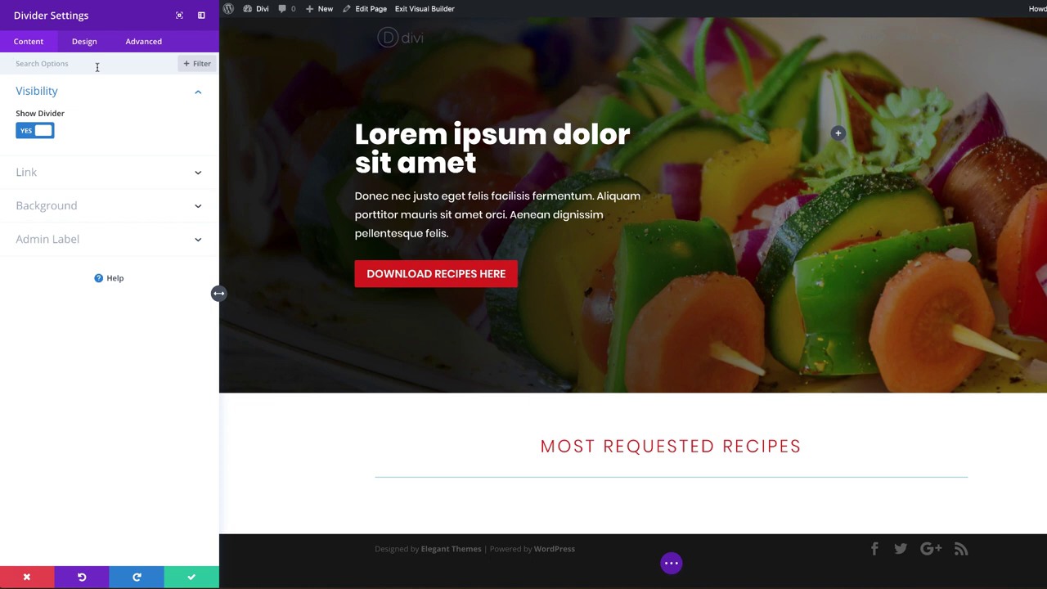
Color the divider with the saved red and darken it to a deep red shade
{"action": "left_click", "coordinate": [85, 42]}
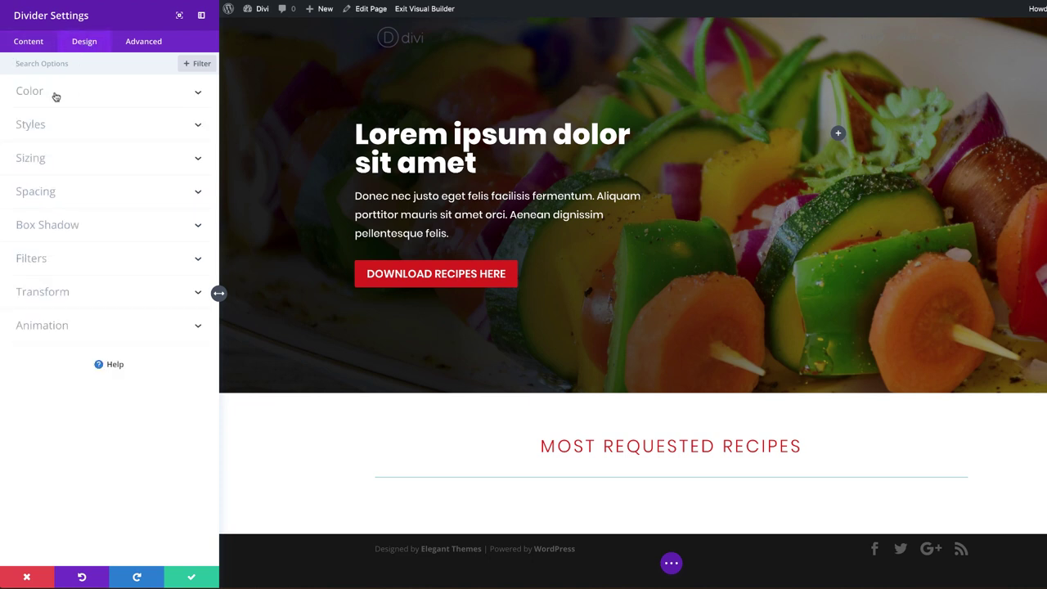
{"action": "left_click", "coordinate": [55, 94]}
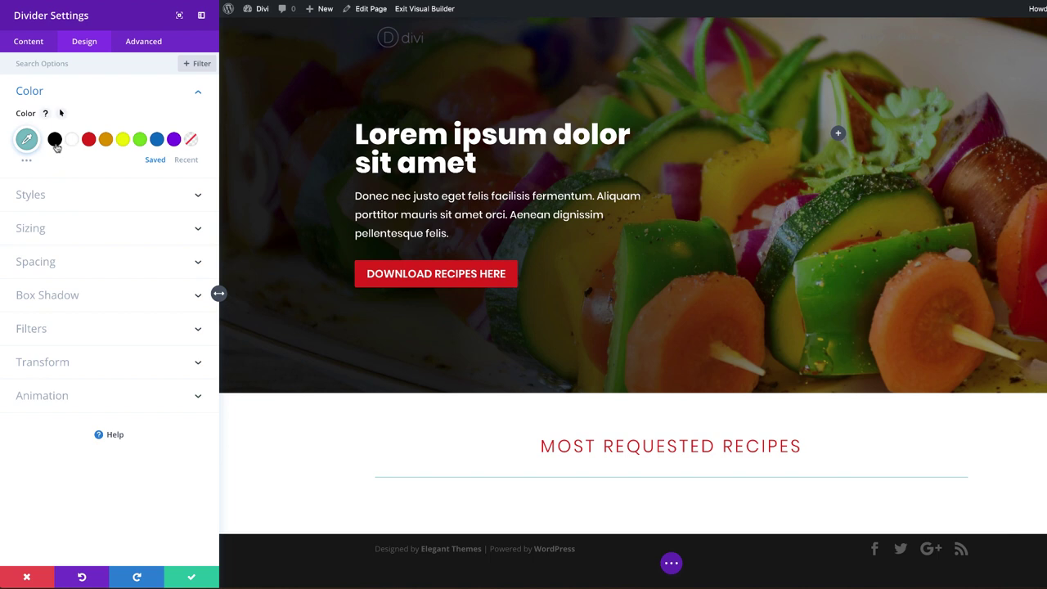
{"action": "left_click", "coordinate": [89, 139]}
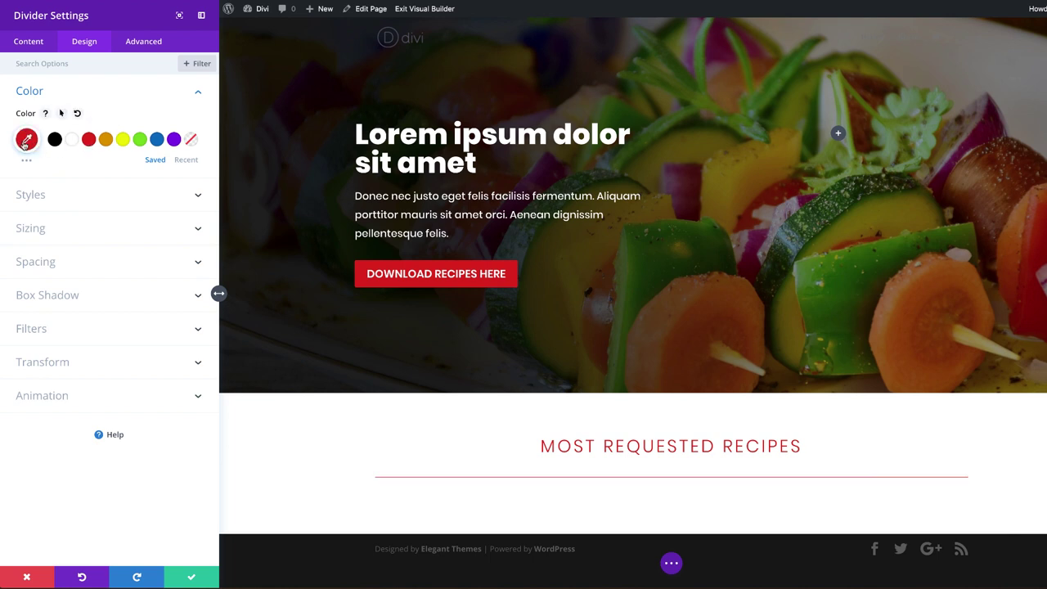
{"action": "left_click", "coordinate": [26, 140]}
{"action": "left_click_drag", "start_coordinate": [24, 165], "coordinate": [11, 170]}
{"action": "left_click", "coordinate": [10, 171]}
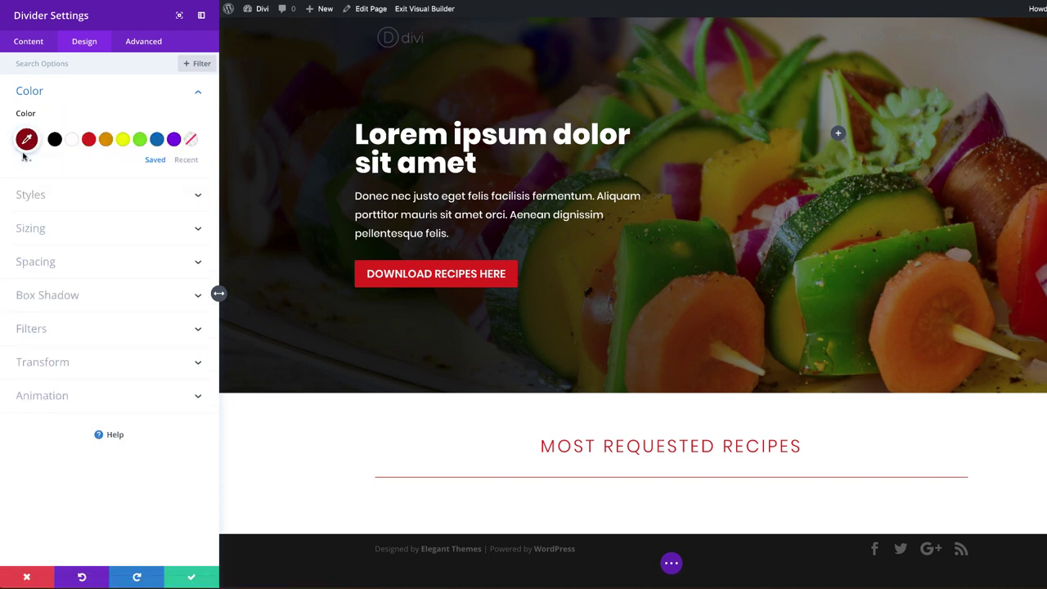
Size the divider to 3px weight, 0px height and 16% width, center-align it, and save the module
{"action": "left_click", "coordinate": [48, 197]}
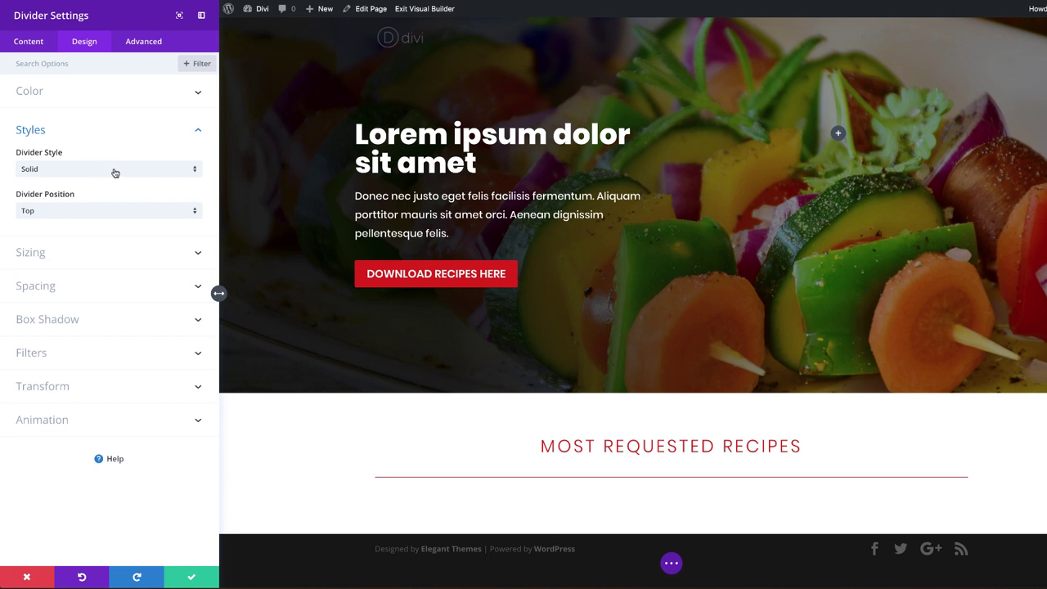
{"action": "left_click", "coordinate": [62, 250]}
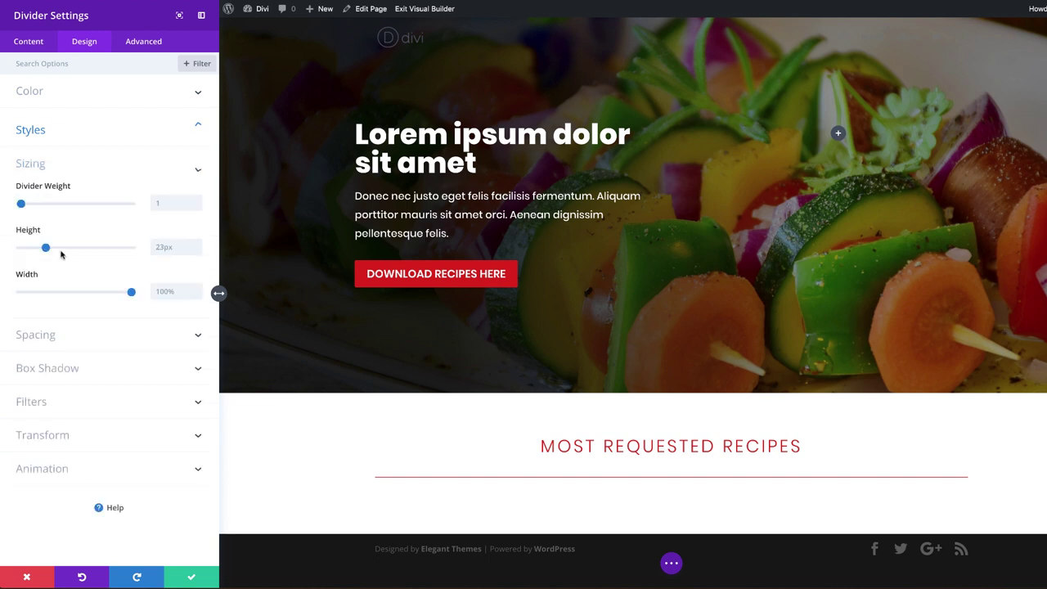
{"action": "left_click_drag", "start_coordinate": [21, 206], "coordinate": [23, 206]}
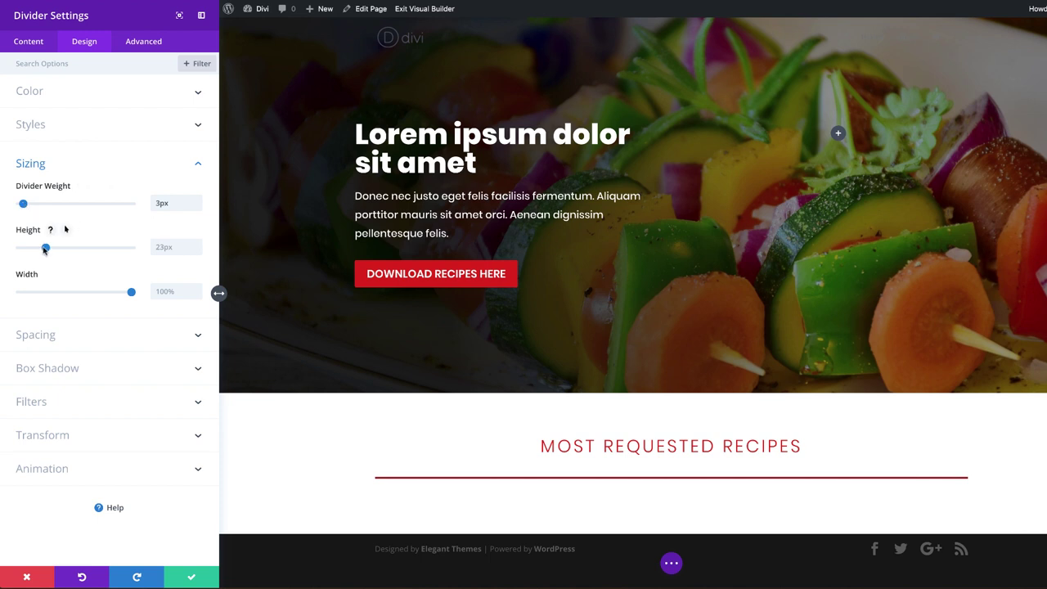
{"action": "left_click_drag", "start_coordinate": [45, 247], "coordinate": [12, 244]}
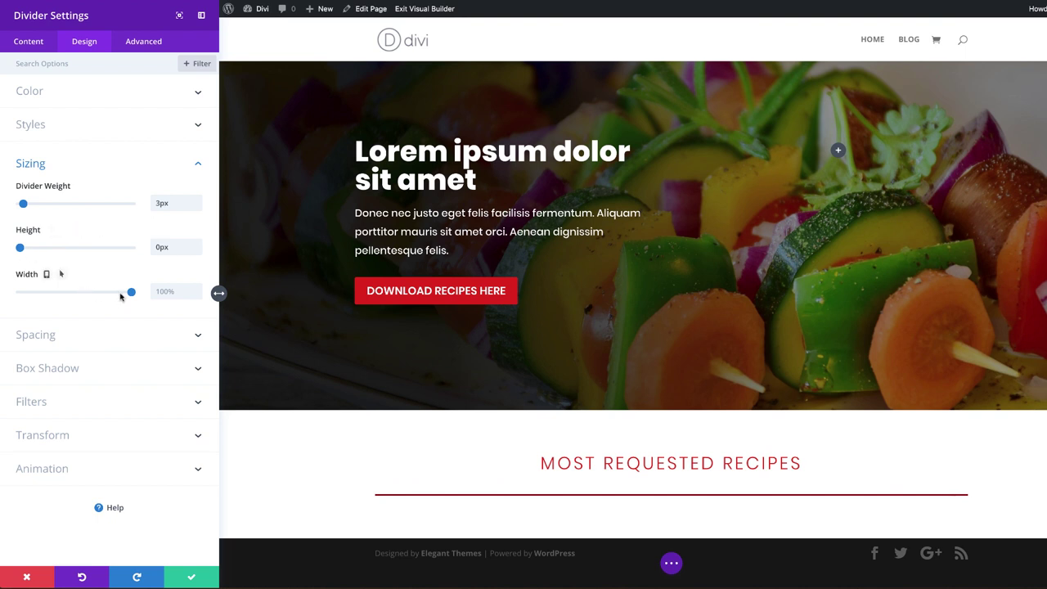
{"action": "left_click_drag", "start_coordinate": [131, 293], "coordinate": [36, 308]}
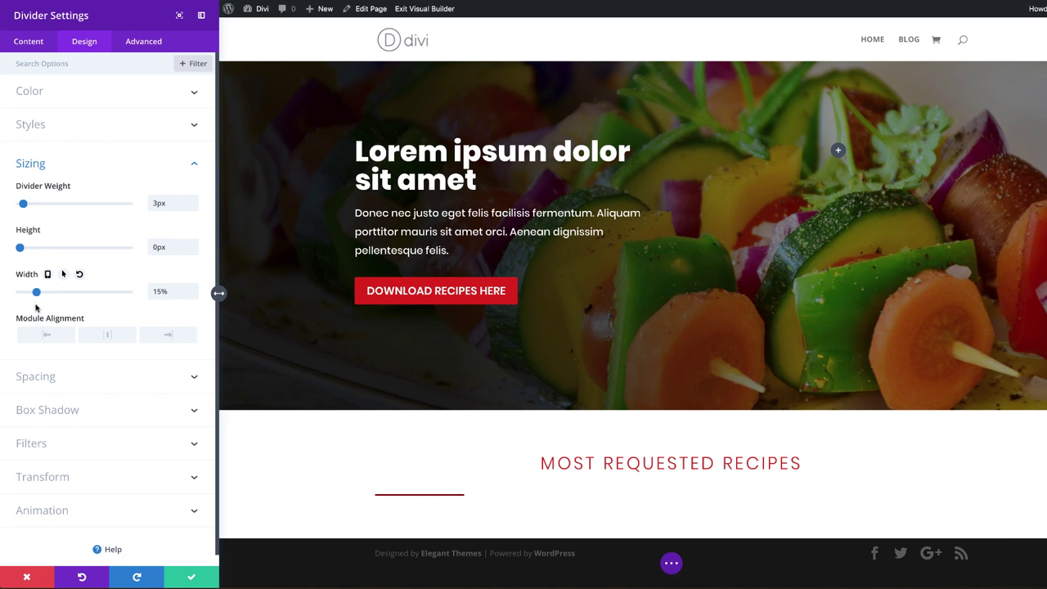
{"action": "left_click", "coordinate": [107, 338]}
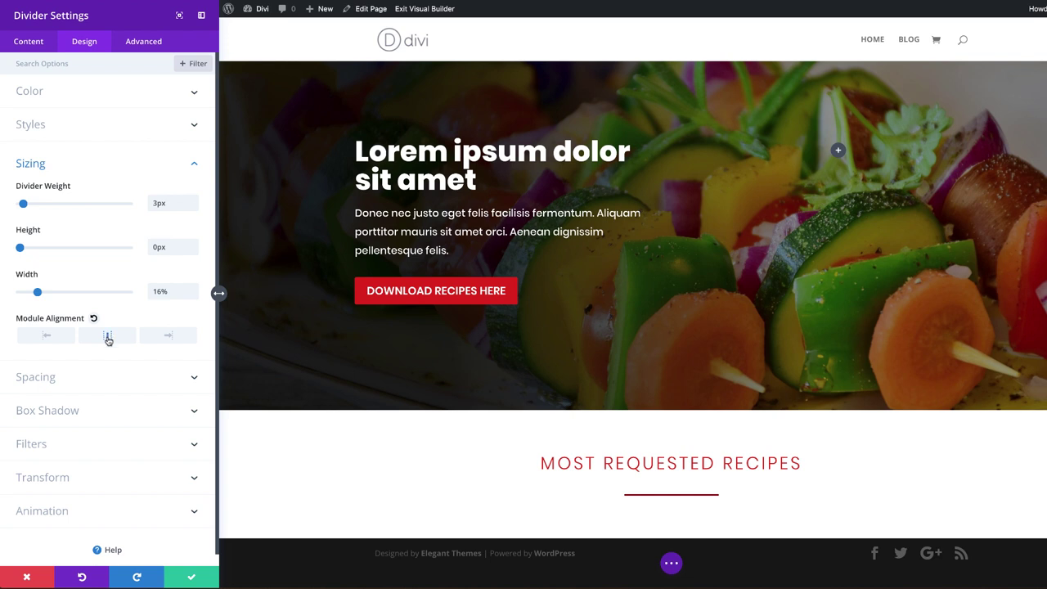
{"action": "scroll", "coordinate": [641, 428], "scroll_direction": "down", "scroll_amount": 1}
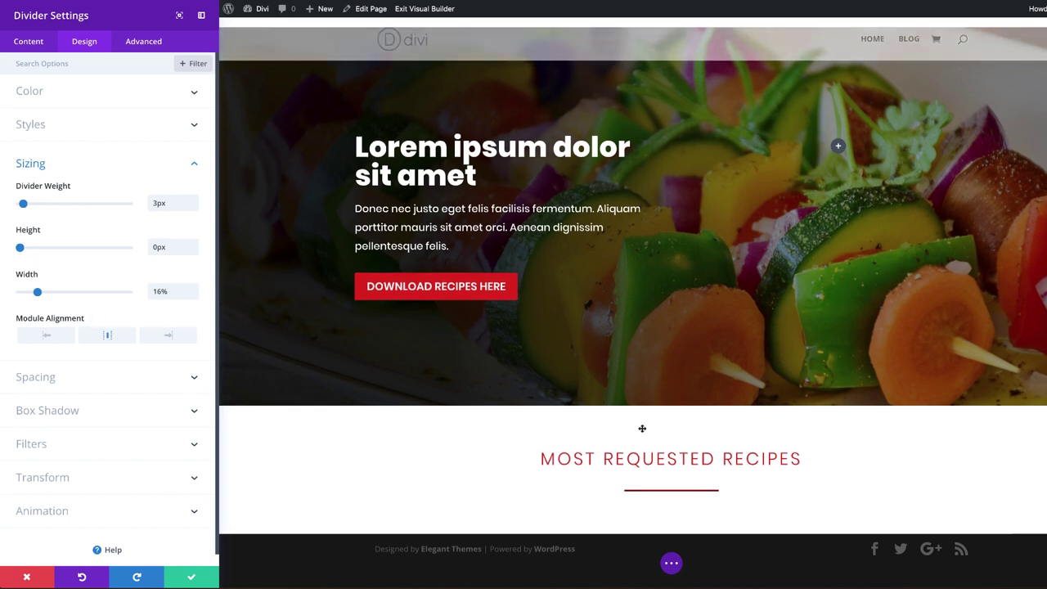
{"action": "left_click", "coordinate": [193, 579]}
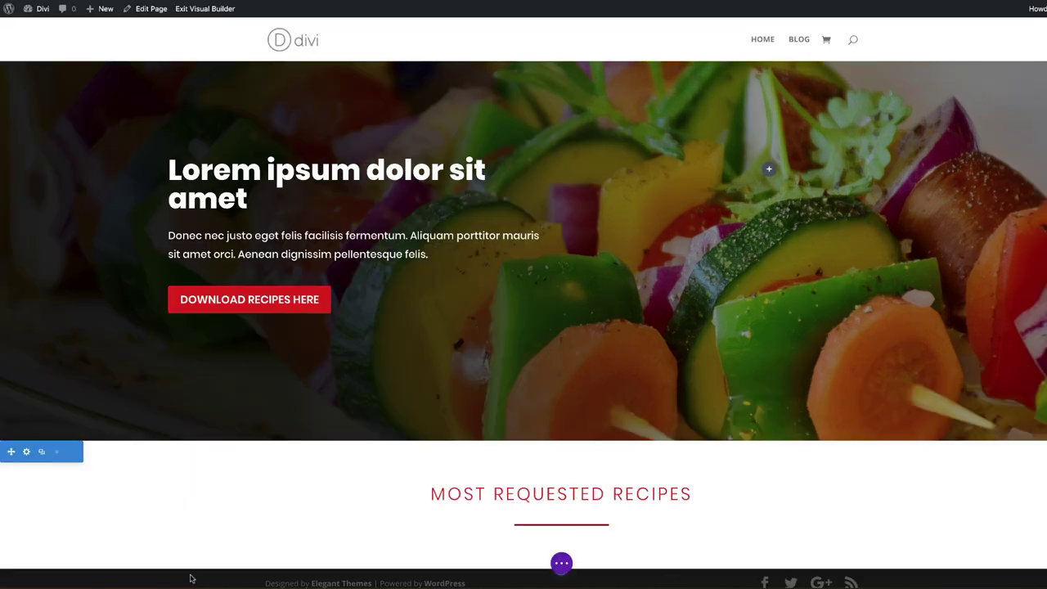
Insert a row of four equal columns below the heading row and add a Blurb module to its first column
{"action": "scroll", "coordinate": [491, 454], "scroll_direction": "down", "scroll_amount": 1}
{"action": "mouse_move", "coordinate": [561, 504]}
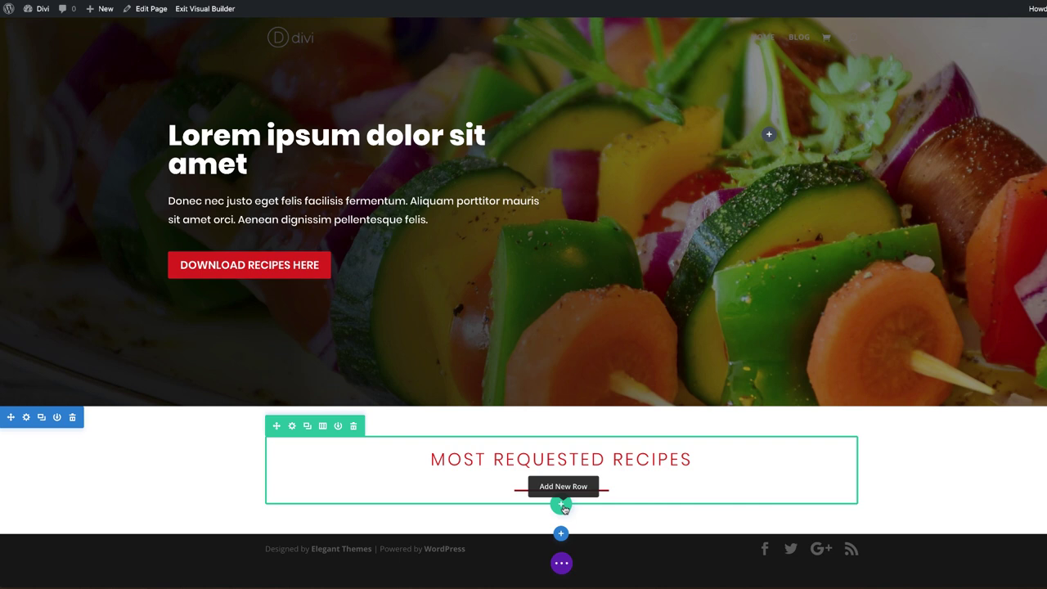
{"action": "left_click", "coordinate": [561, 505]}
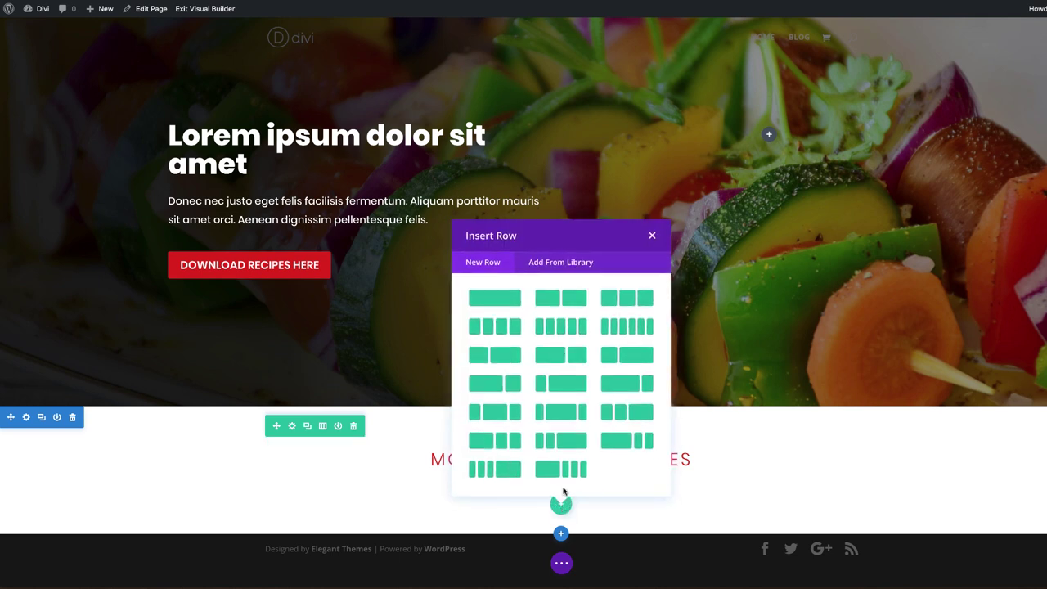
{"action": "left_click", "coordinate": [505, 329]}
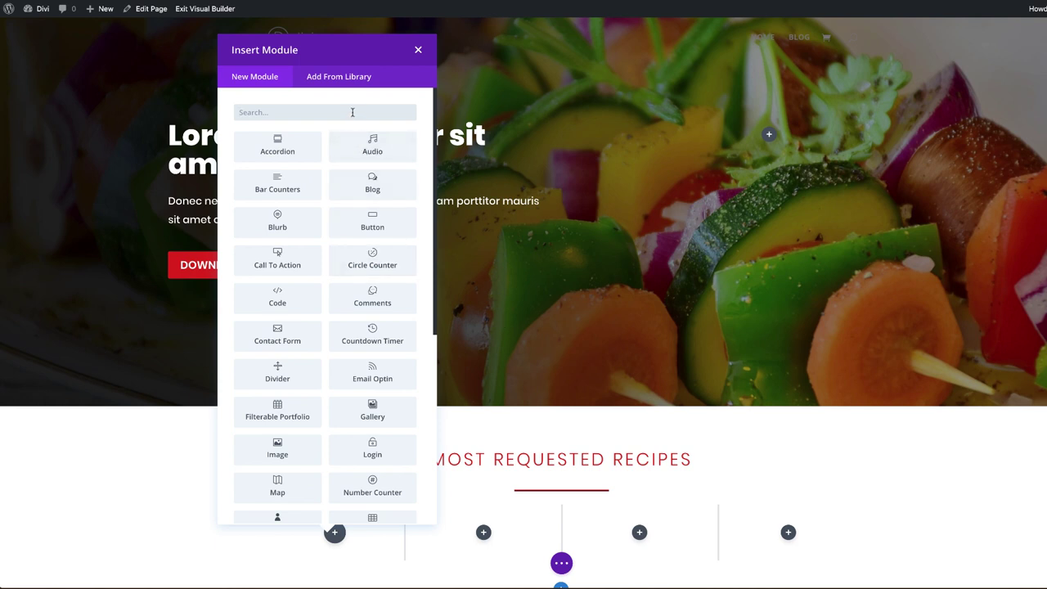
{"action": "type", "text": "blur"}
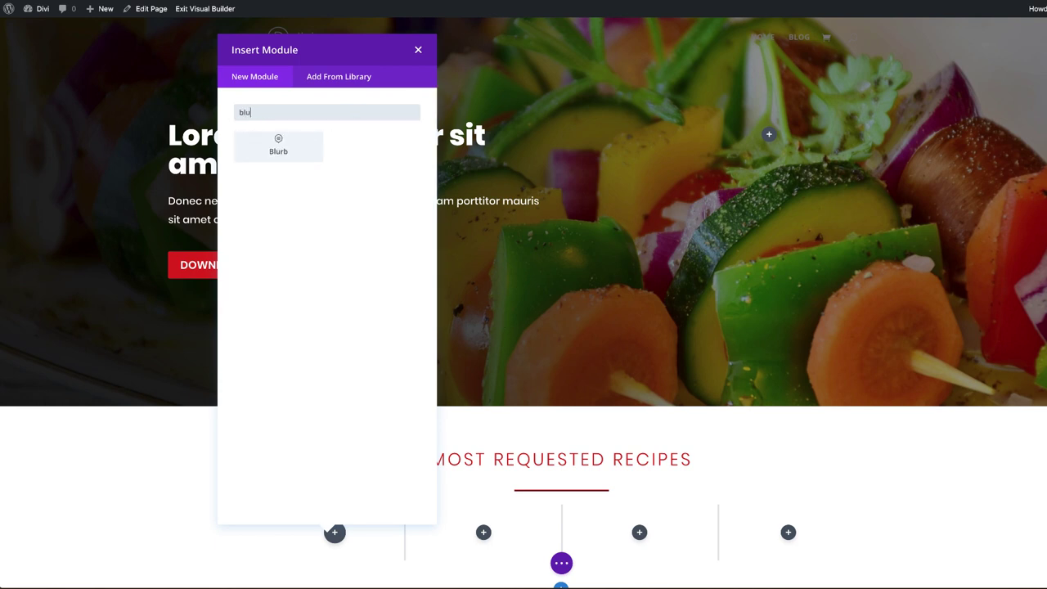
{"action": "left_click", "coordinate": [293, 145]}
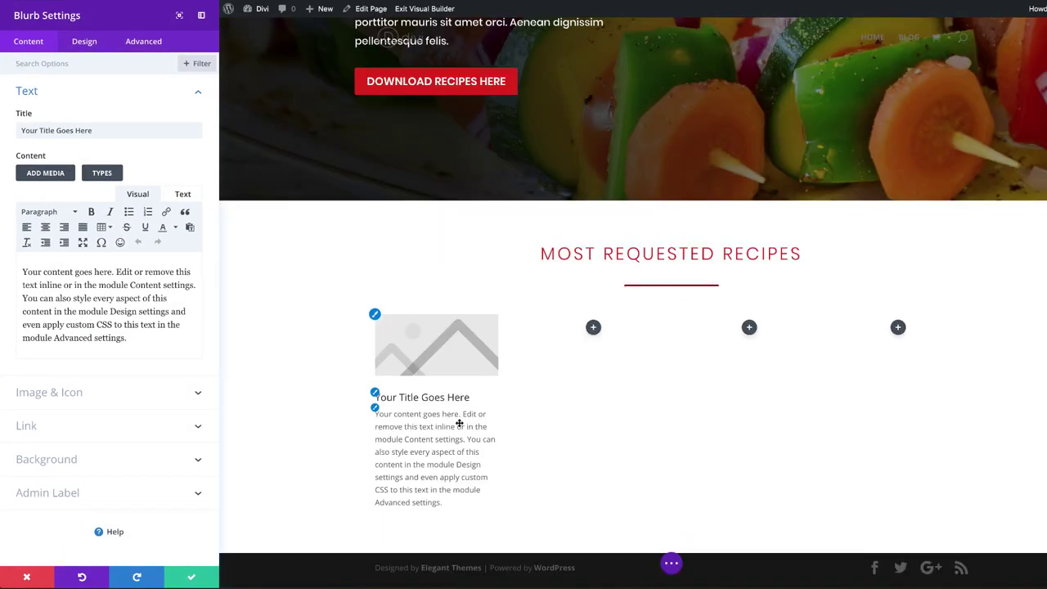
Clear the blurb's placeholder body content and set its title to "Recipe One"
{"action": "left_click_drag", "start_coordinate": [131, 338], "coordinate": [18, 267]}
{"action": "key", "text": "BackSpace"}
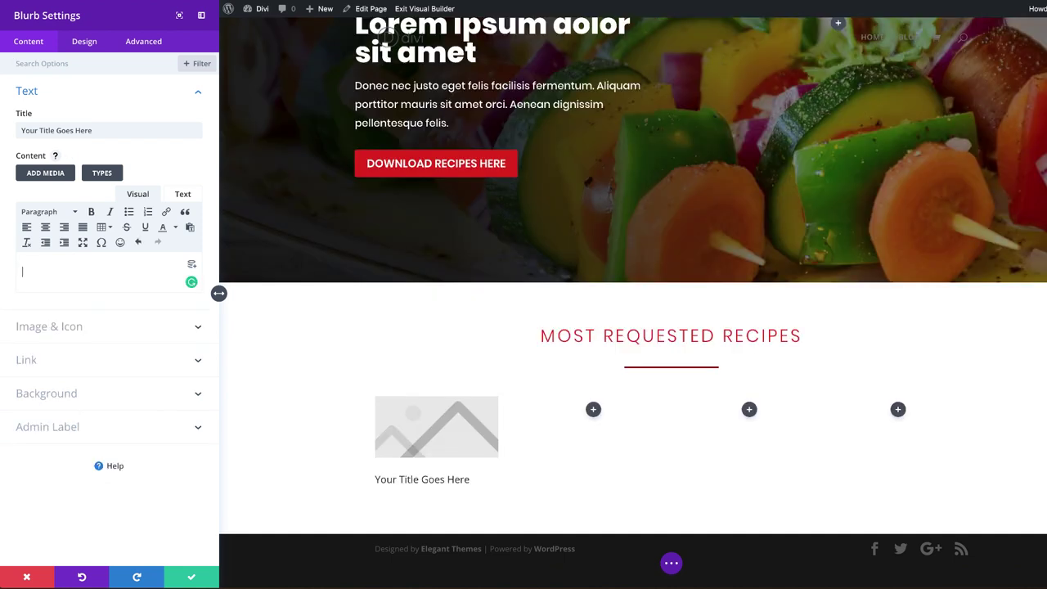
{"action": "triple_click", "coordinate": [107, 132]}
{"action": "type", "text": "Re"}
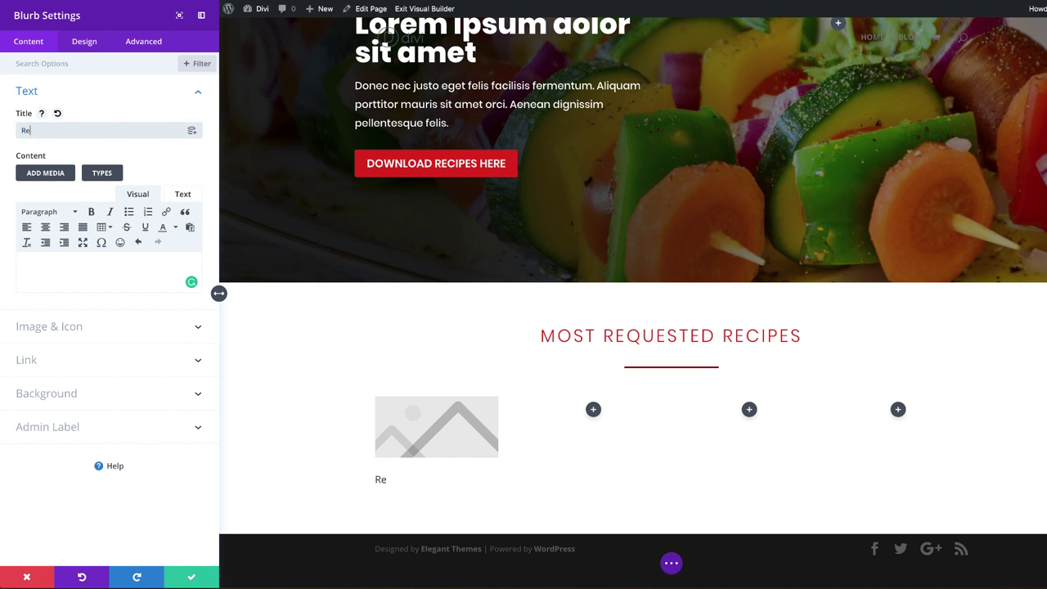
{"action": "type", "text": "cipe One"}
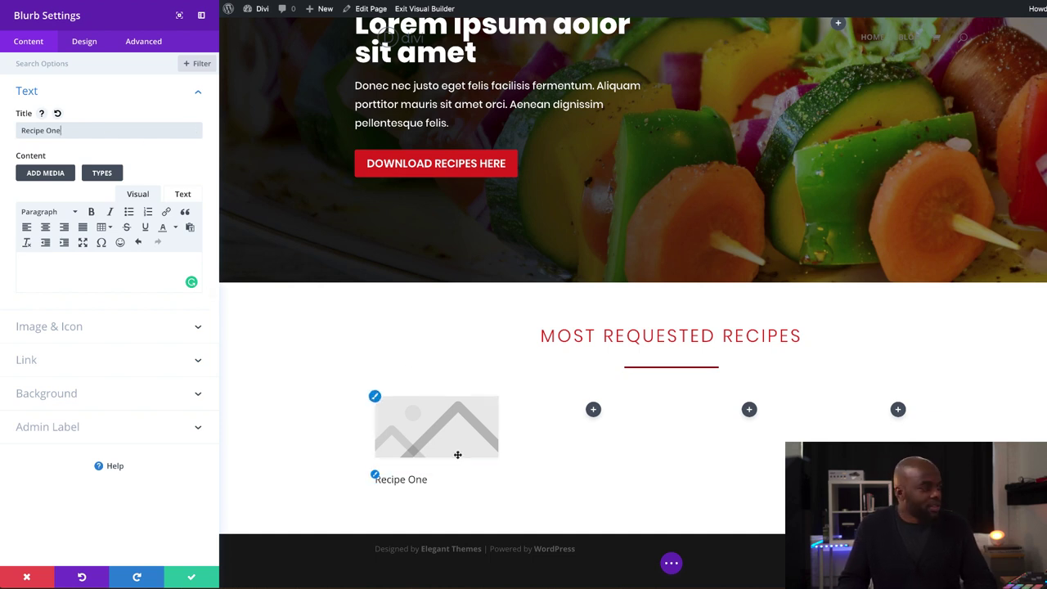
Copy "Morbi in sem" from the Lorem 2 generator page and use it to replace the blurb's title
{"action": "key", "text": "alt+Tab"}
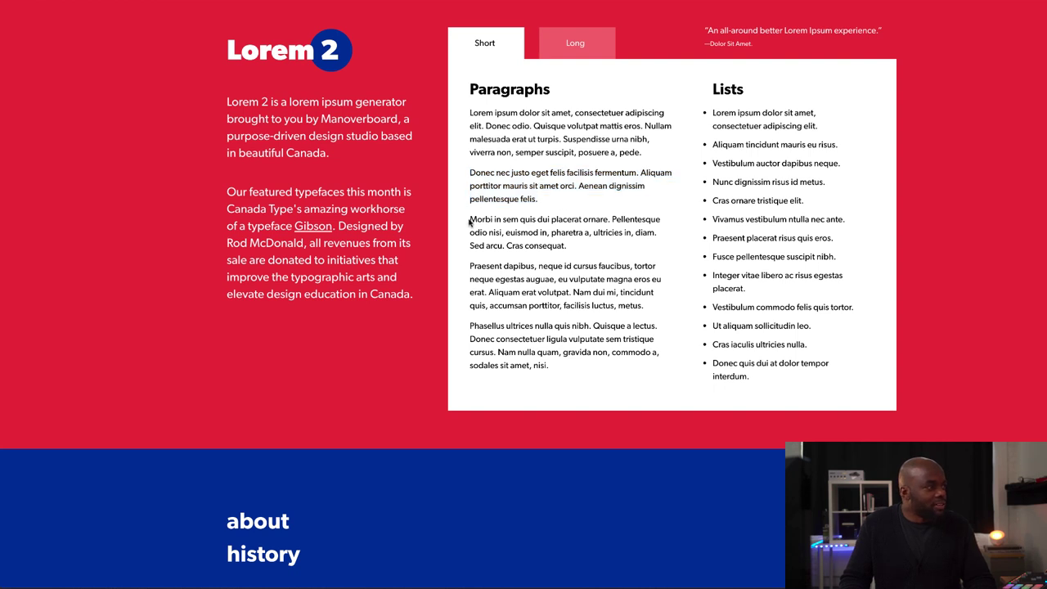
{"action": "left_click_drag", "start_coordinate": [471, 219], "coordinate": [509, 219]}
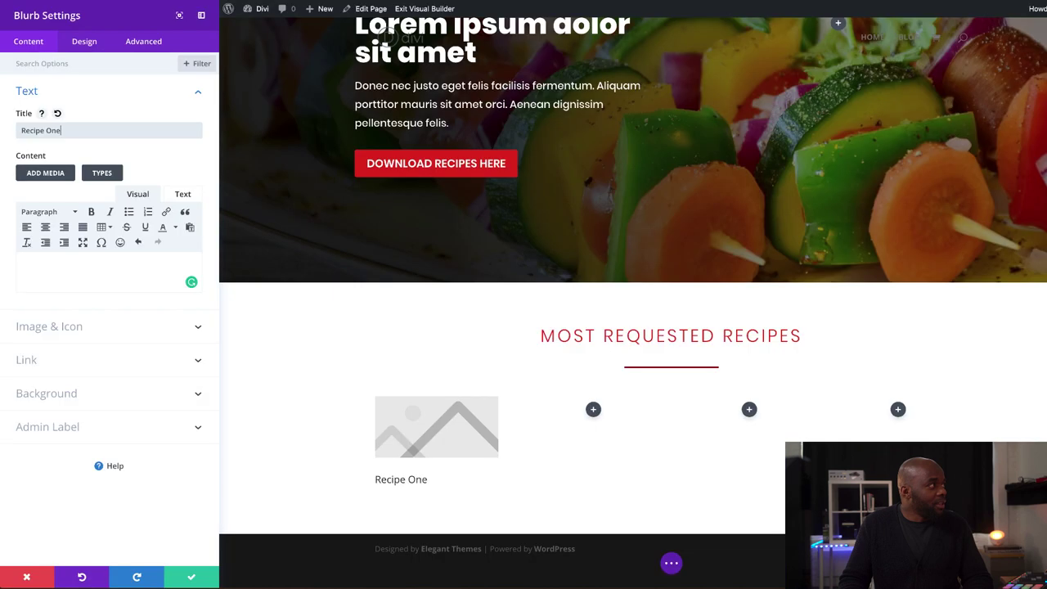
{"action": "left_click", "coordinate": [67, 130]}
{"action": "key", "text": "shift+alt+Left"}
{"action": "key", "text": "shift+alt+Left"}
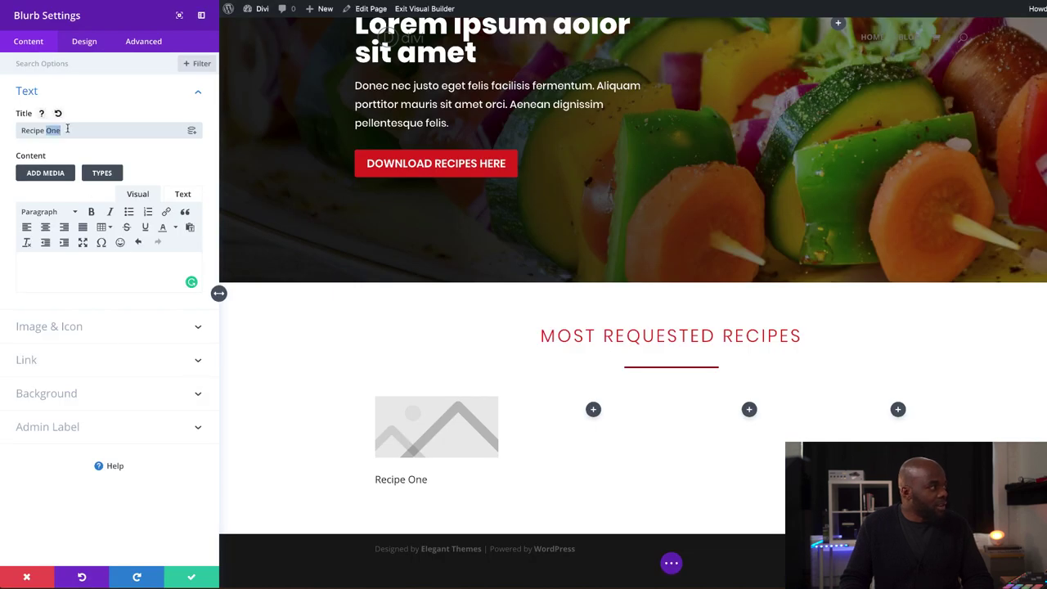
{"action": "type", "text": "Morbi in sem"}
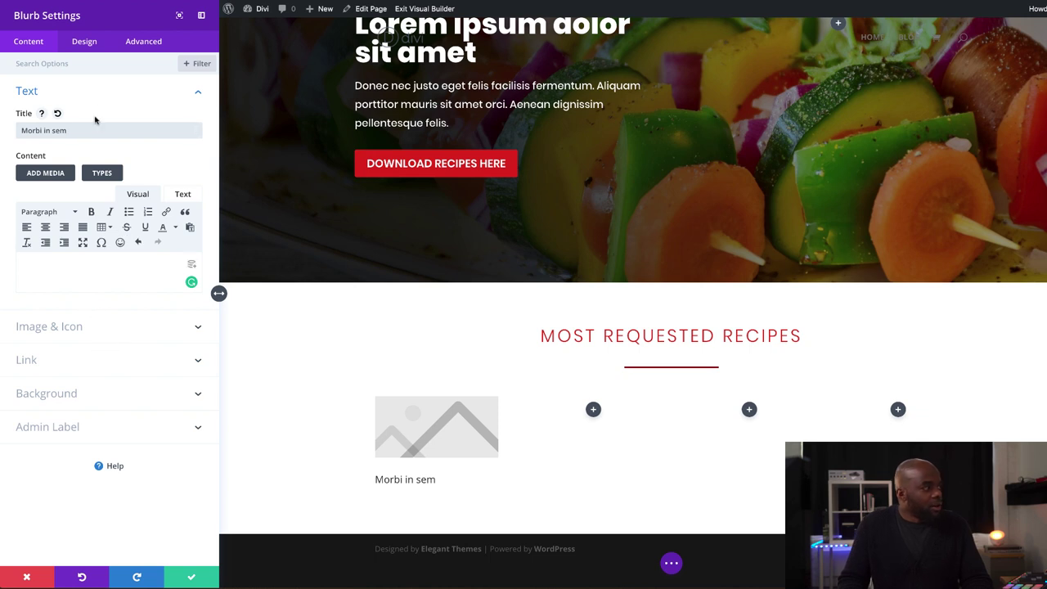
Style the blurb's title text as centered Poppins in Bold weight with the saved red color #e02b20
{"action": "left_click", "coordinate": [85, 42]}
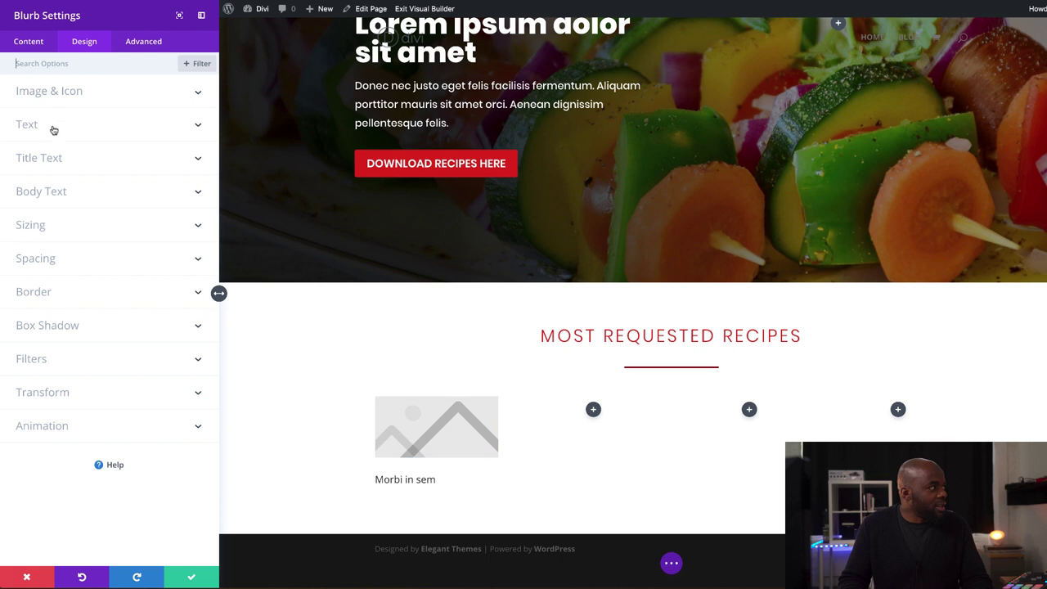
{"action": "left_click", "coordinate": [49, 159]}
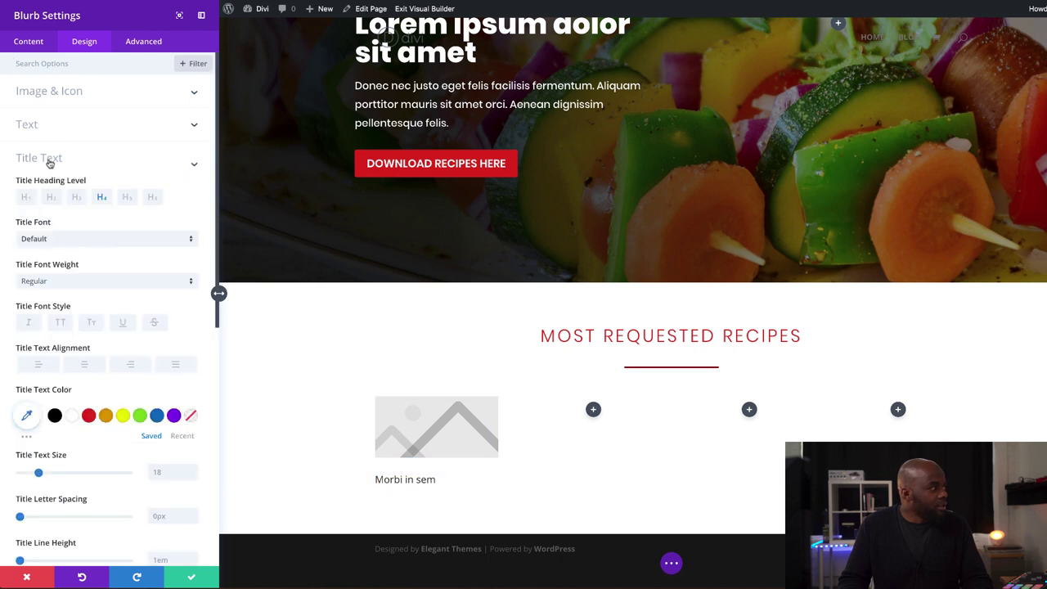
{"action": "left_click", "coordinate": [85, 278]}
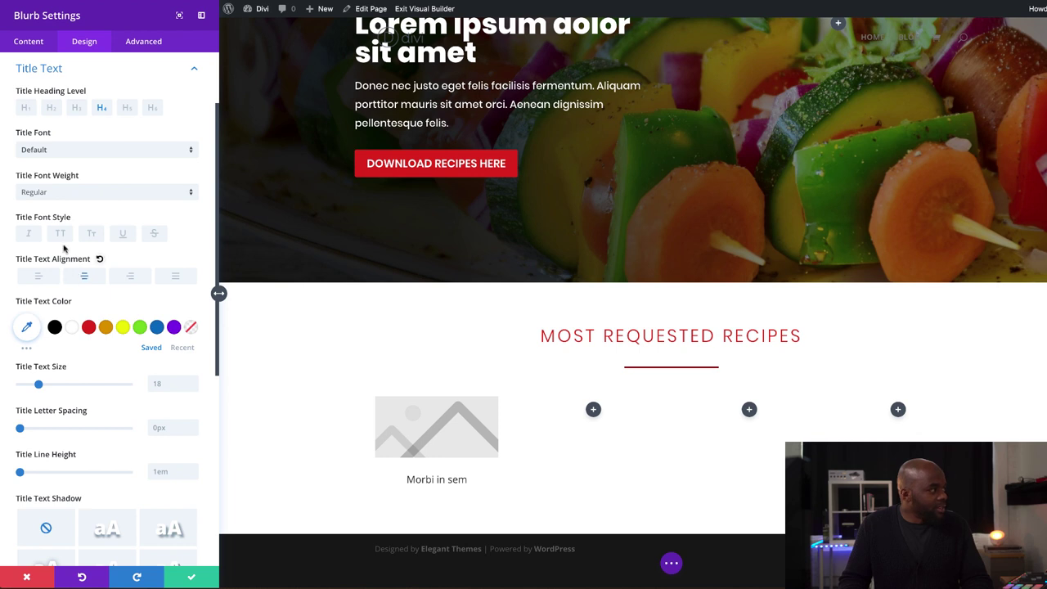
{"action": "left_click", "coordinate": [49, 155]}
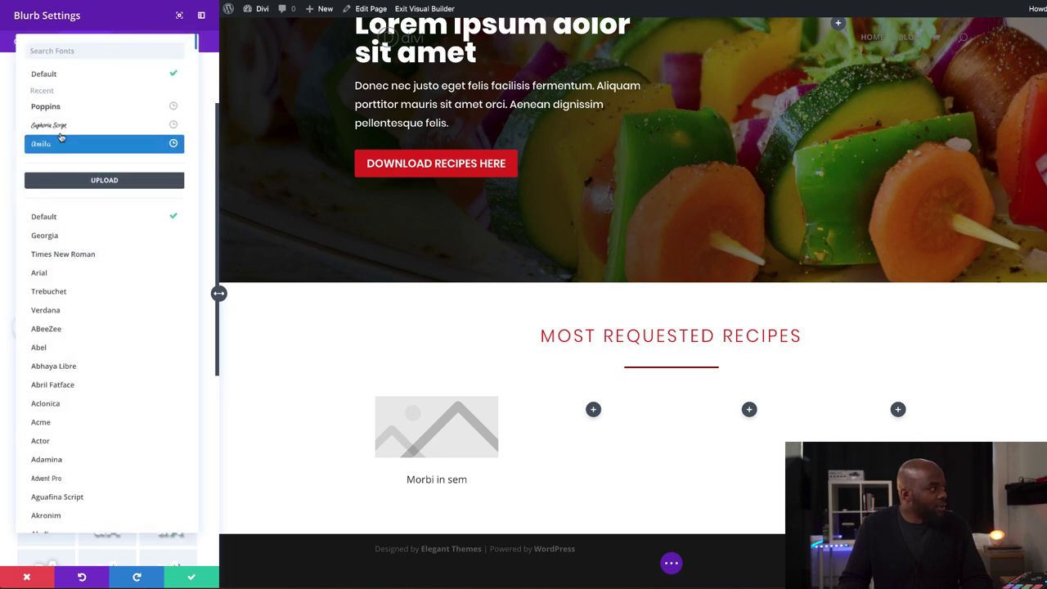
{"action": "left_click", "coordinate": [61, 108]}
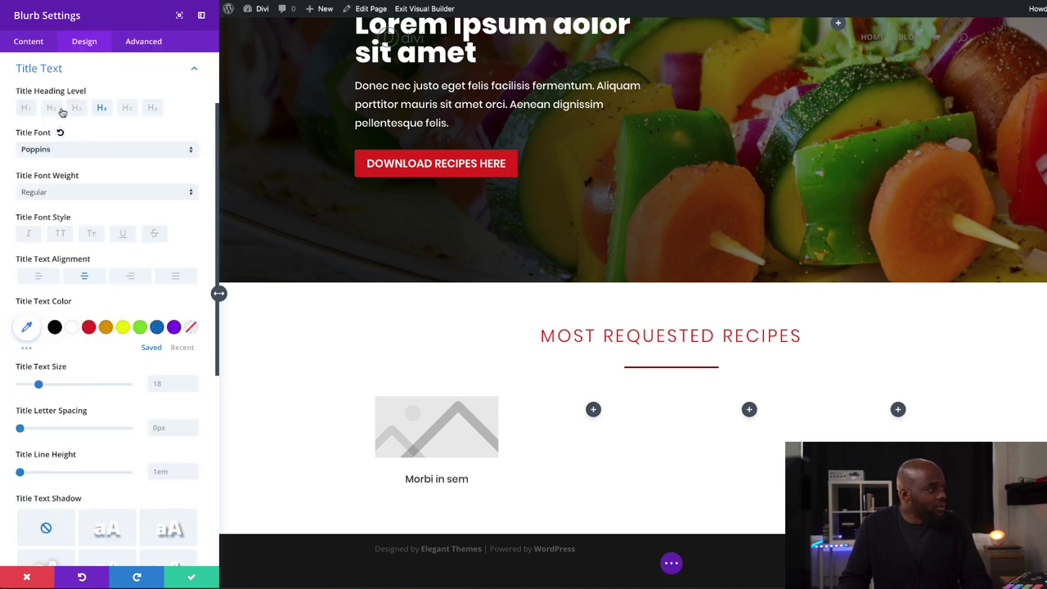
{"action": "left_click", "coordinate": [66, 190]}
{"action": "left_click", "coordinate": [81, 315]}
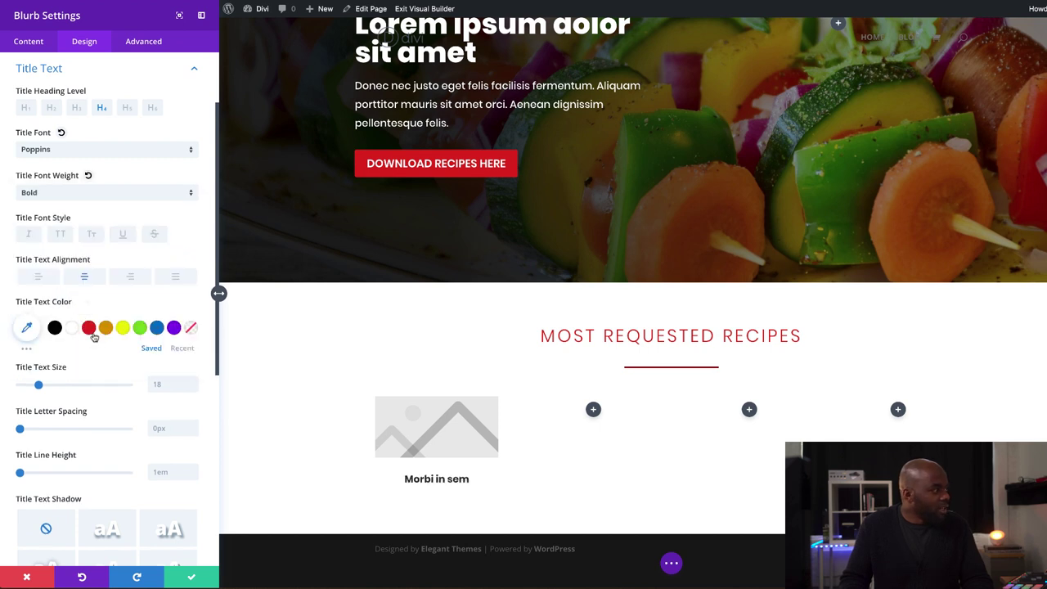
{"action": "left_click", "coordinate": [89, 329]}
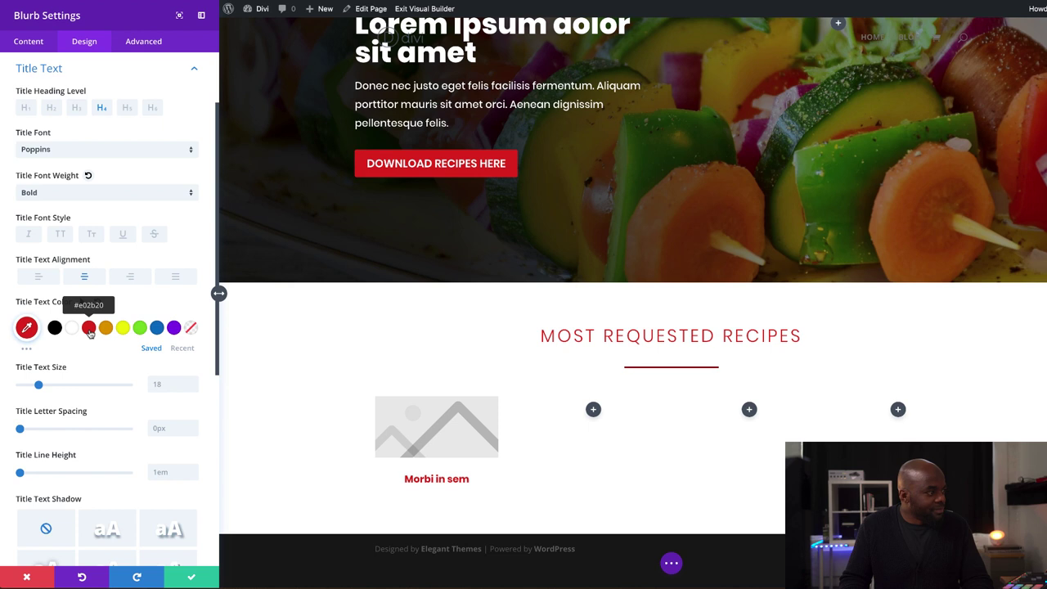
Set the blurb's image to the crab-on-ice photo from the media library and save the module
{"action": "left_click", "coordinate": [28, 42]}
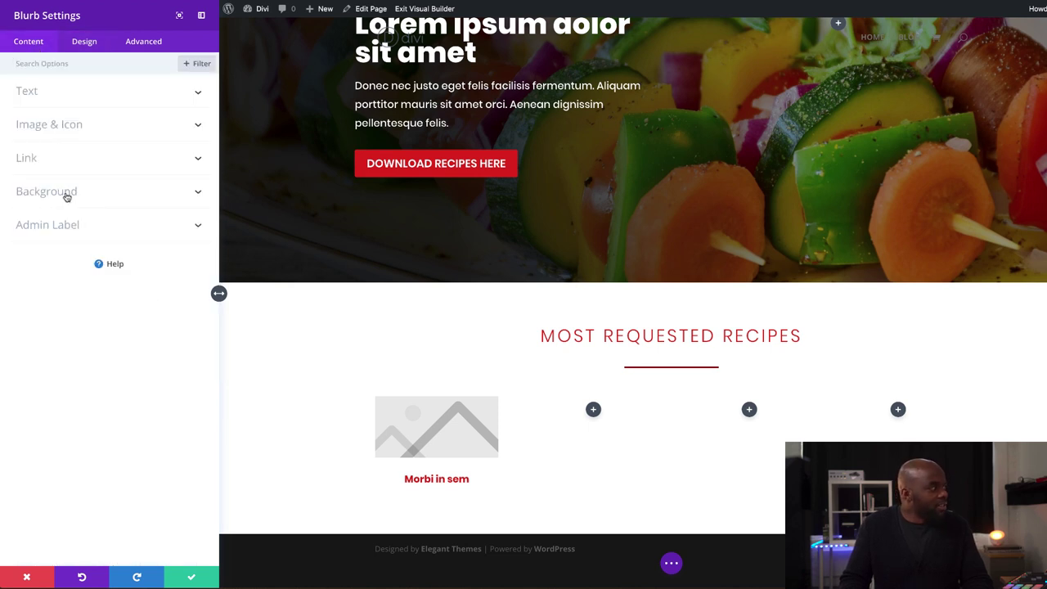
{"action": "left_click", "coordinate": [61, 128]}
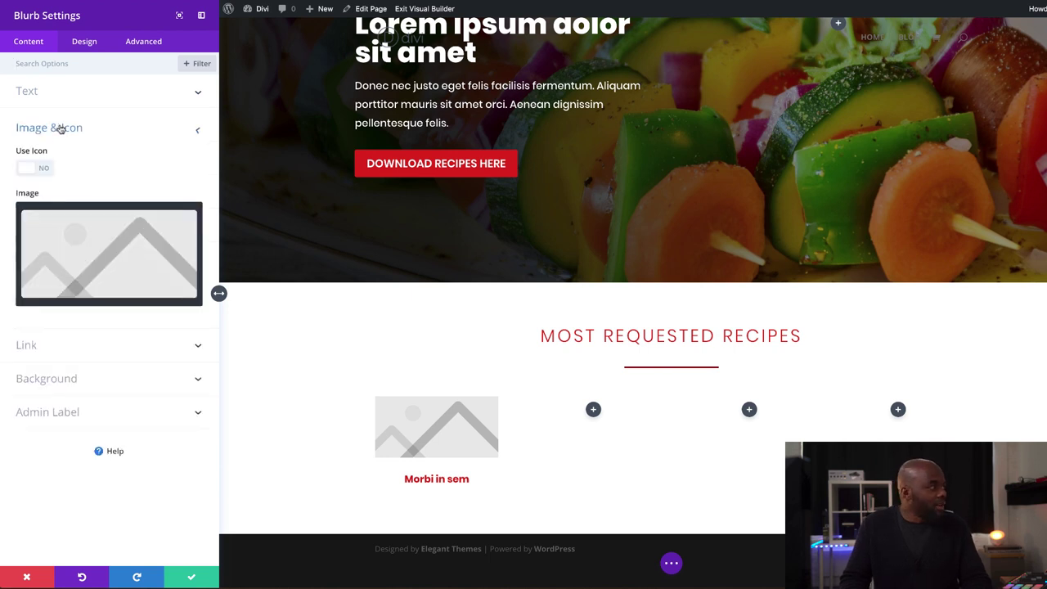
{"action": "left_click", "coordinate": [125, 253]}
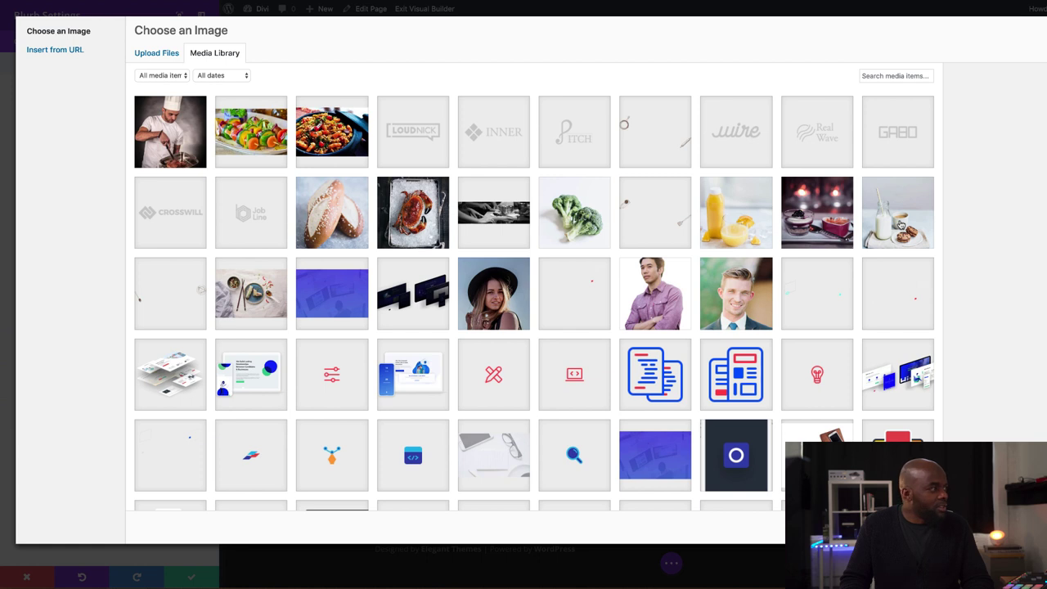
{"action": "left_click", "coordinate": [422, 221]}
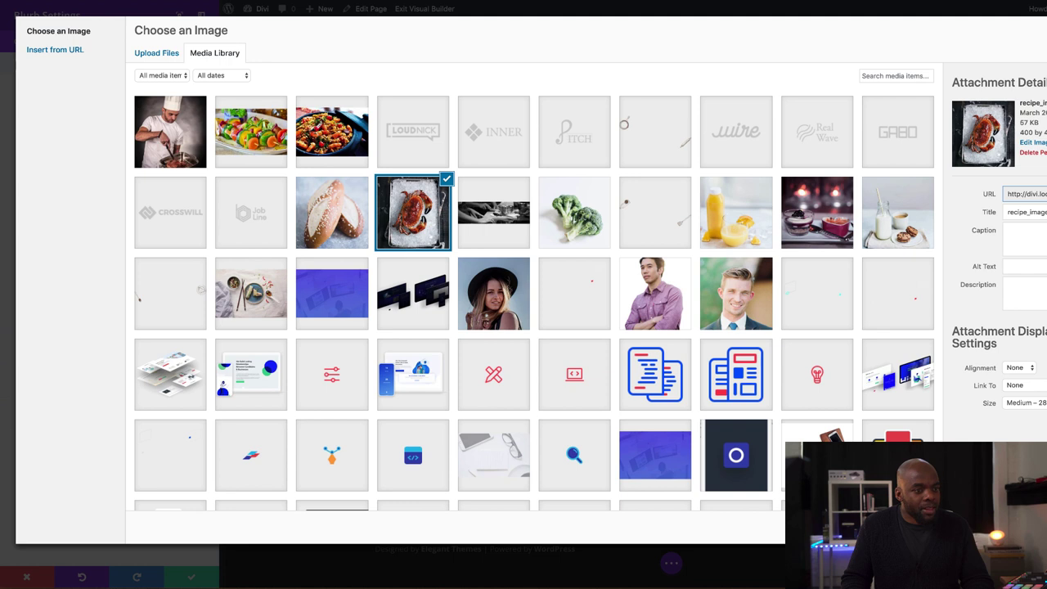
{"action": "left_click", "coordinate": [981, 523]}
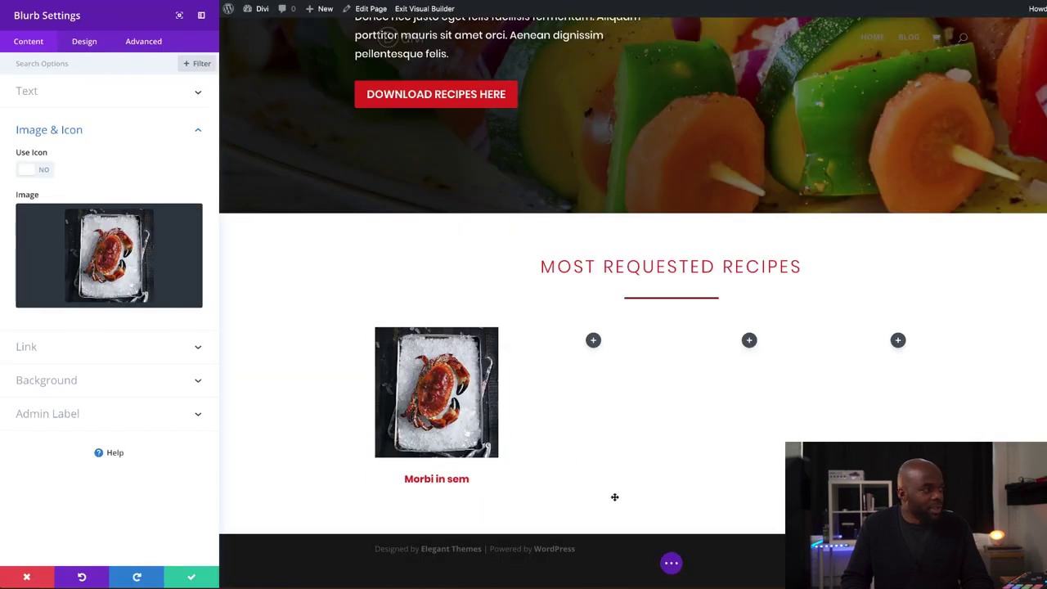
{"action": "left_click", "coordinate": [190, 579]}
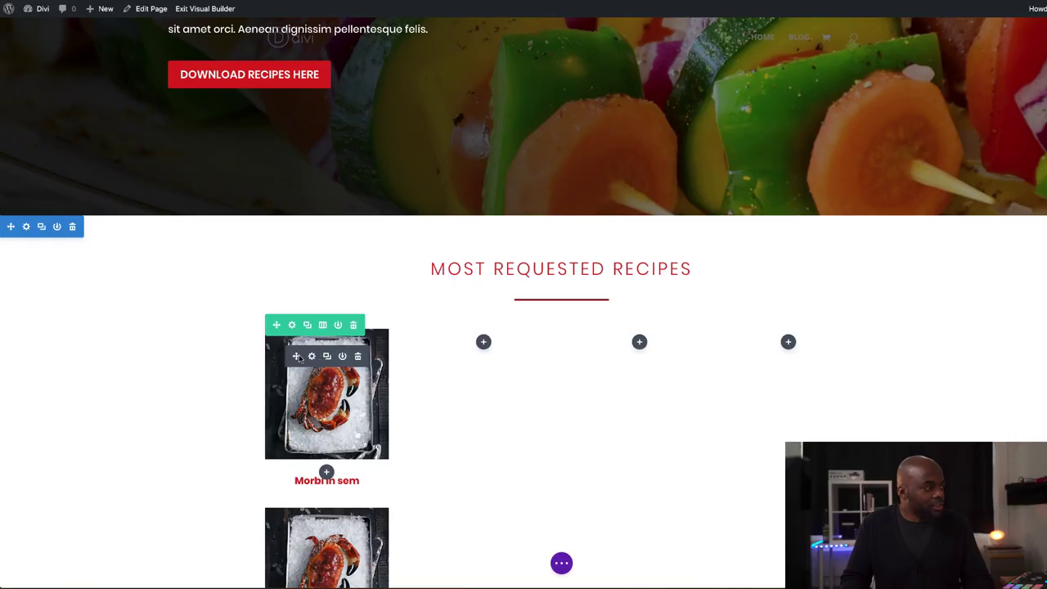
Move the duplicated crab blurbs into the second, third and fourth columns, one per column
{"action": "left_click_drag", "start_coordinate": [299, 357], "coordinate": [457, 342]}
{"action": "left_click_drag", "start_coordinate": [297, 535], "coordinate": [627, 343]}
{"action": "left_click_drag", "start_coordinate": [332, 530], "coordinate": [757, 350]}
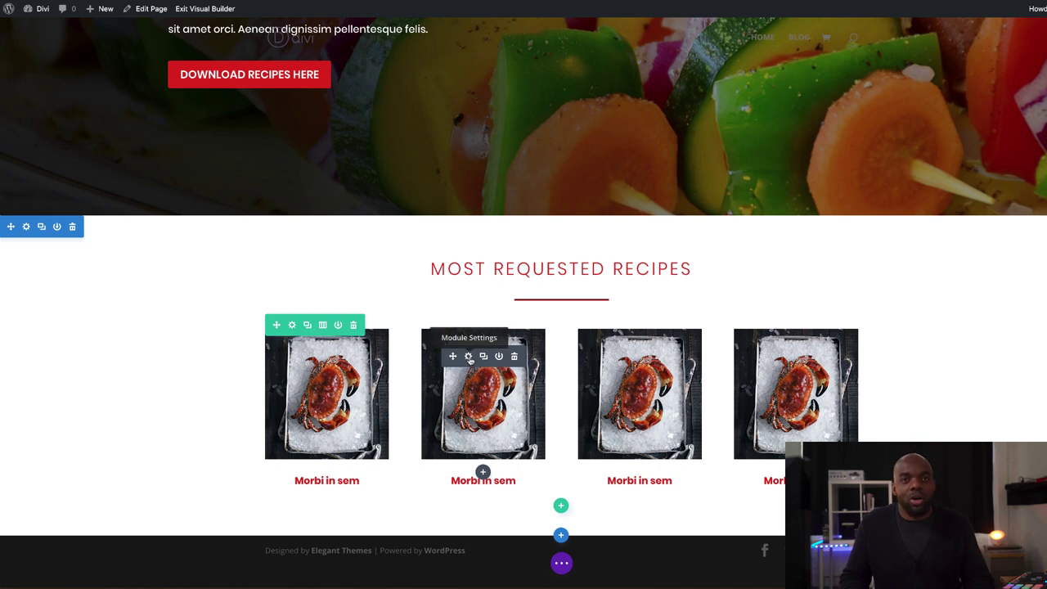
Replace the second column blurb's image with the orange juice photo Image_05 and save the module
{"action": "left_click", "coordinate": [468, 358]}
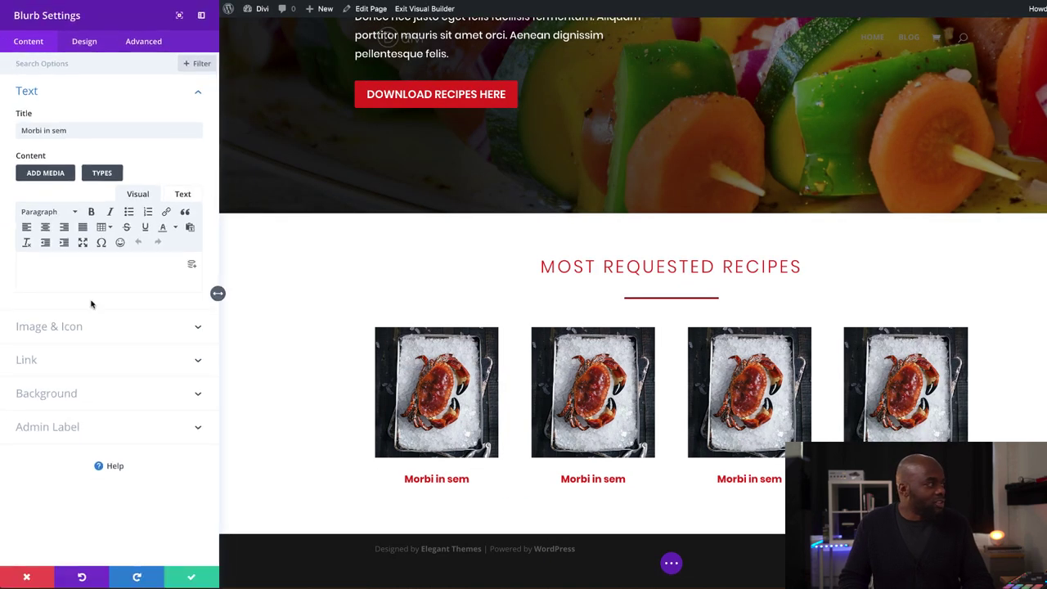
{"action": "left_click", "coordinate": [73, 328]}
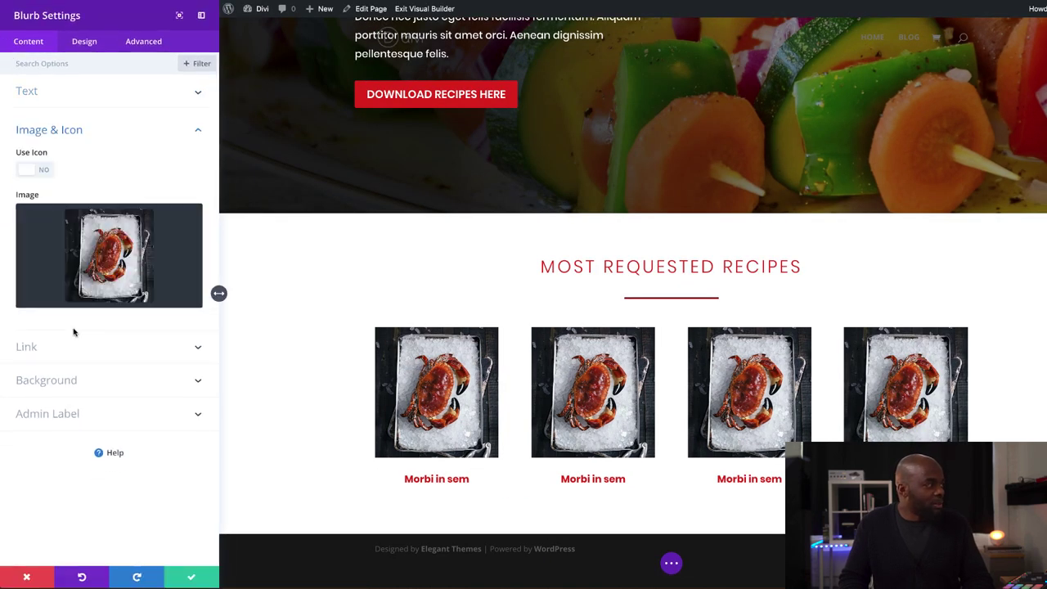
{"action": "left_click", "coordinate": [161, 256]}
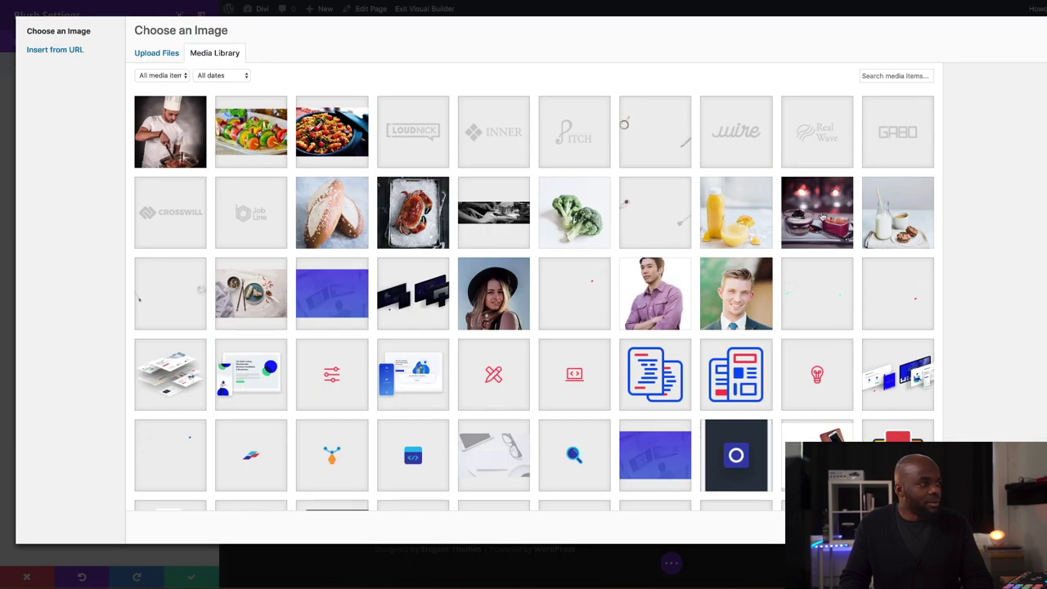
{"action": "left_click", "coordinate": [735, 223]}
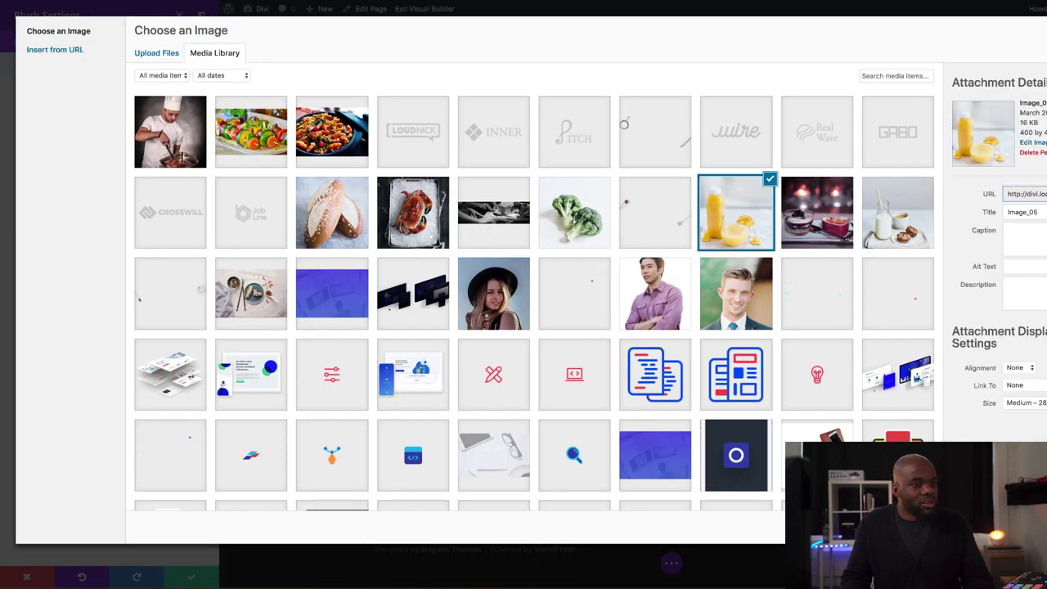
{"action": "left_click", "coordinate": [994, 564]}
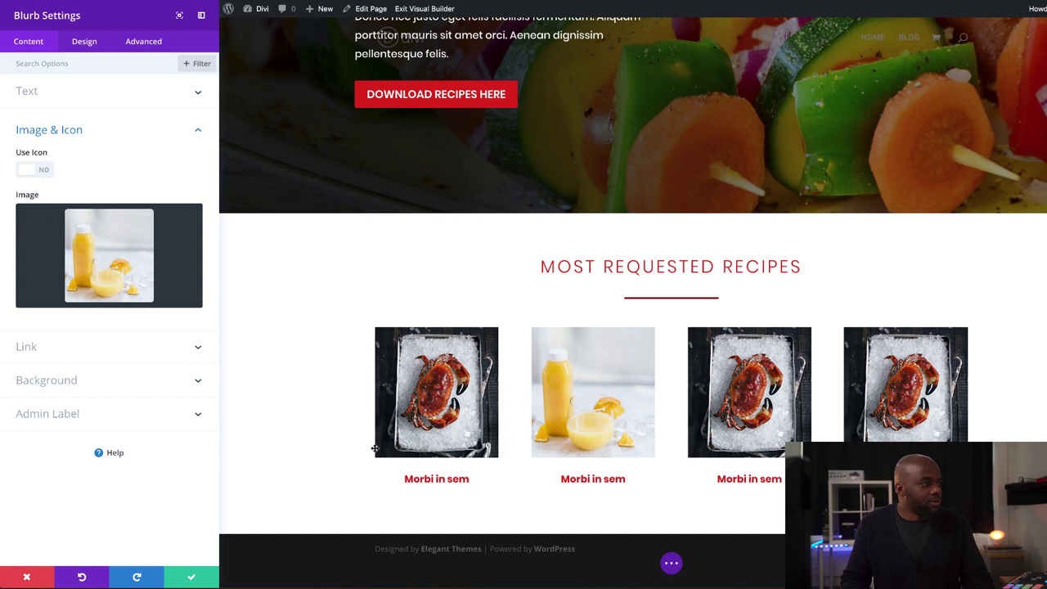
{"action": "left_click", "coordinate": [191, 576]}
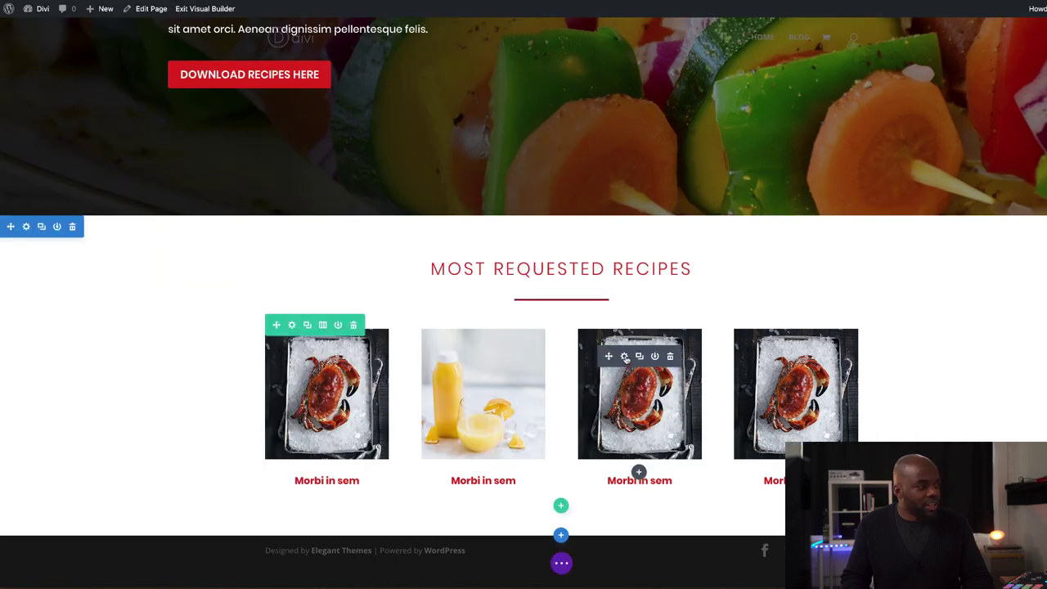
Replace the third column blurb's image with the candlelit dessert photo from the media library and save the module
{"action": "left_click", "coordinate": [626, 357]}
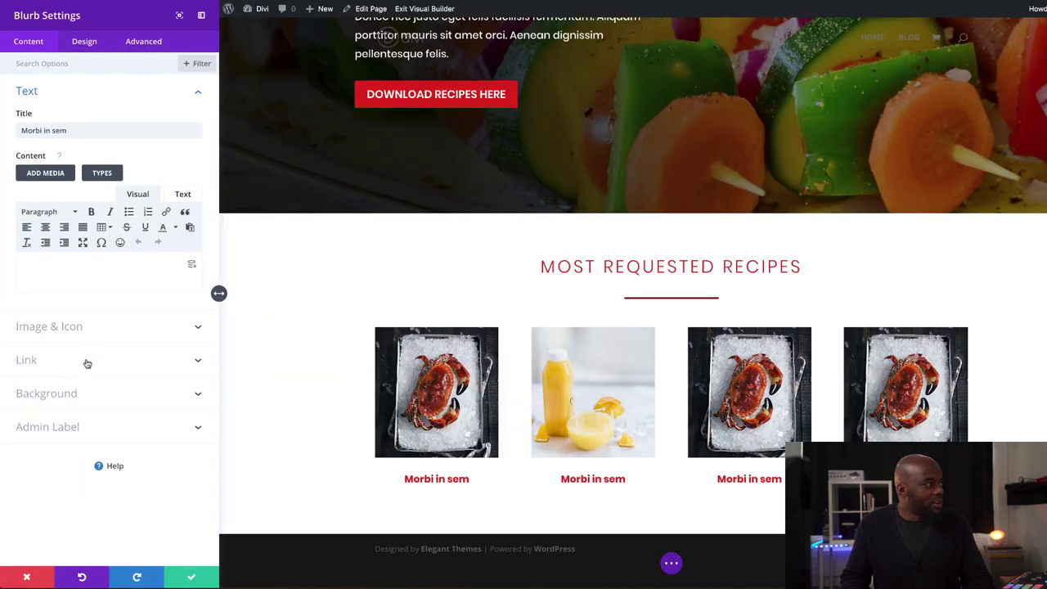
{"action": "left_click", "coordinate": [67, 328]}
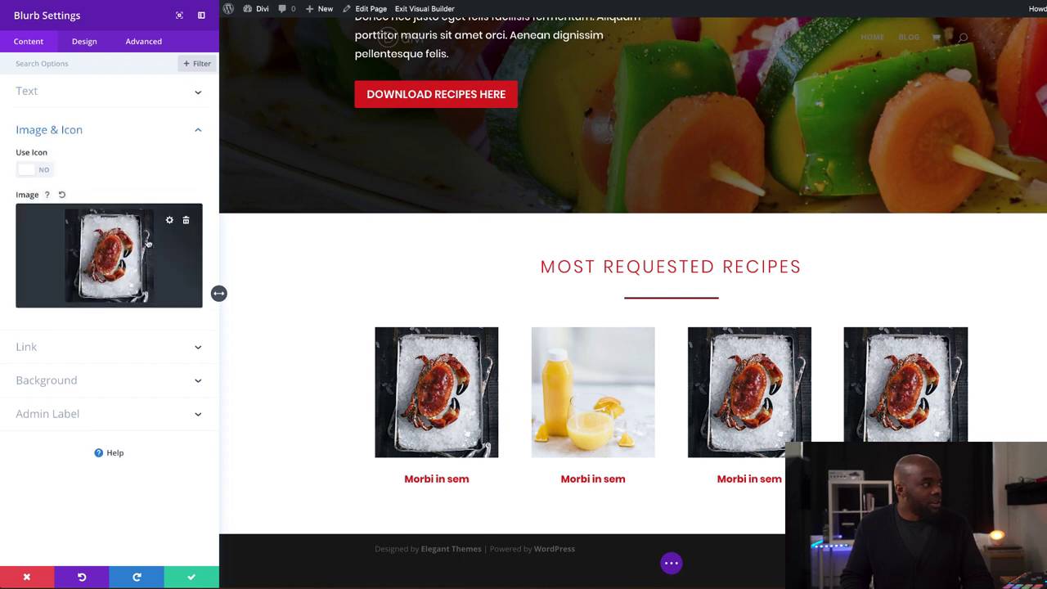
{"action": "left_click", "coordinate": [137, 207]}
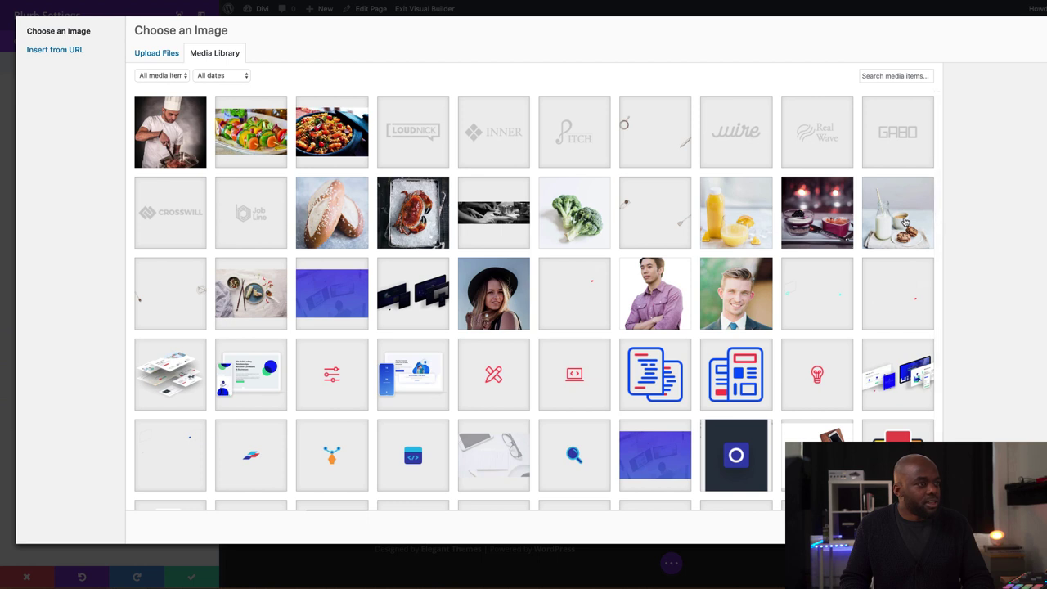
{"action": "left_click", "coordinate": [817, 213]}
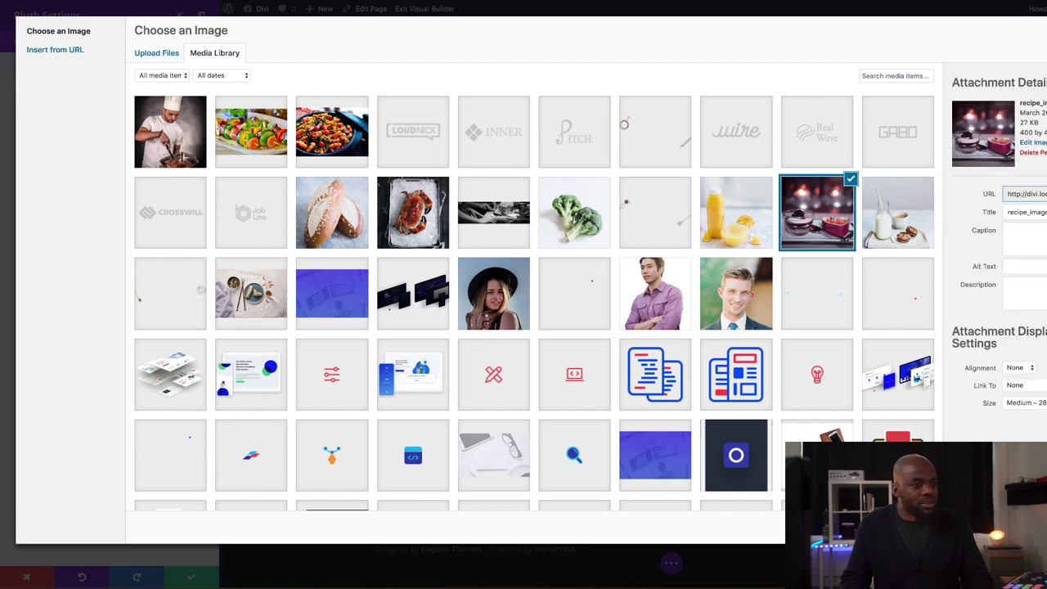
{"action": "left_click", "coordinate": [994, 527]}
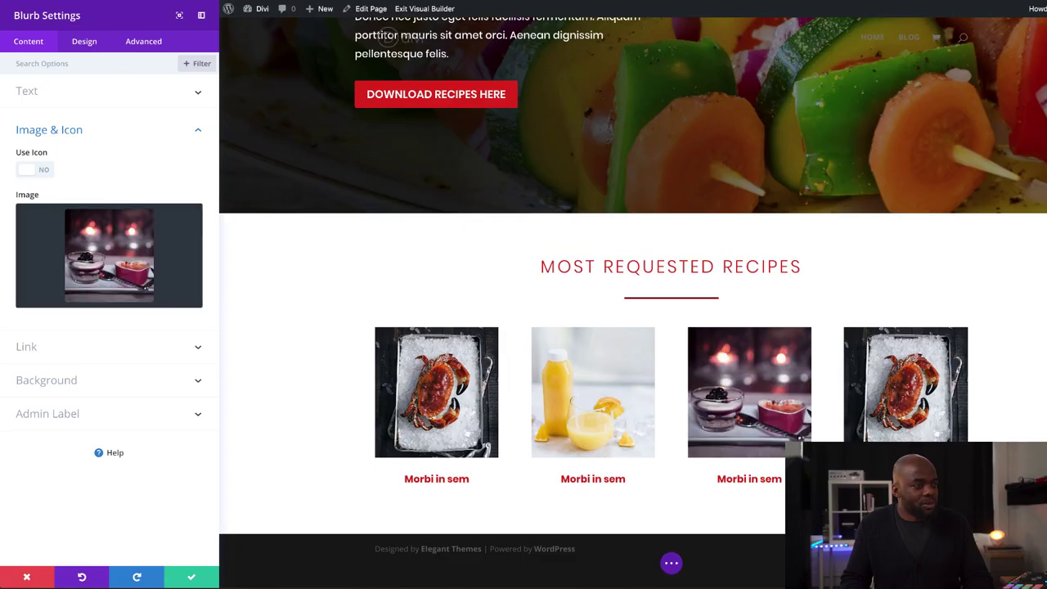
{"action": "left_click", "coordinate": [192, 579]}
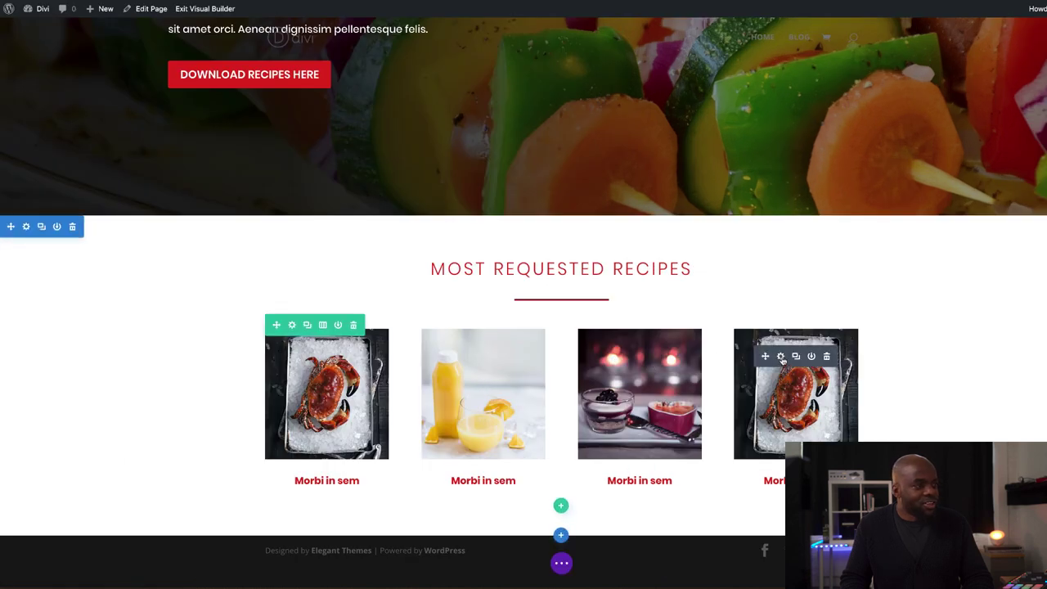
Replace the fourth column blurb's image with the milk and cookies photo from the media library and save the module
{"action": "left_click", "coordinate": [780, 357]}
{"action": "left_click", "coordinate": [72, 329]}
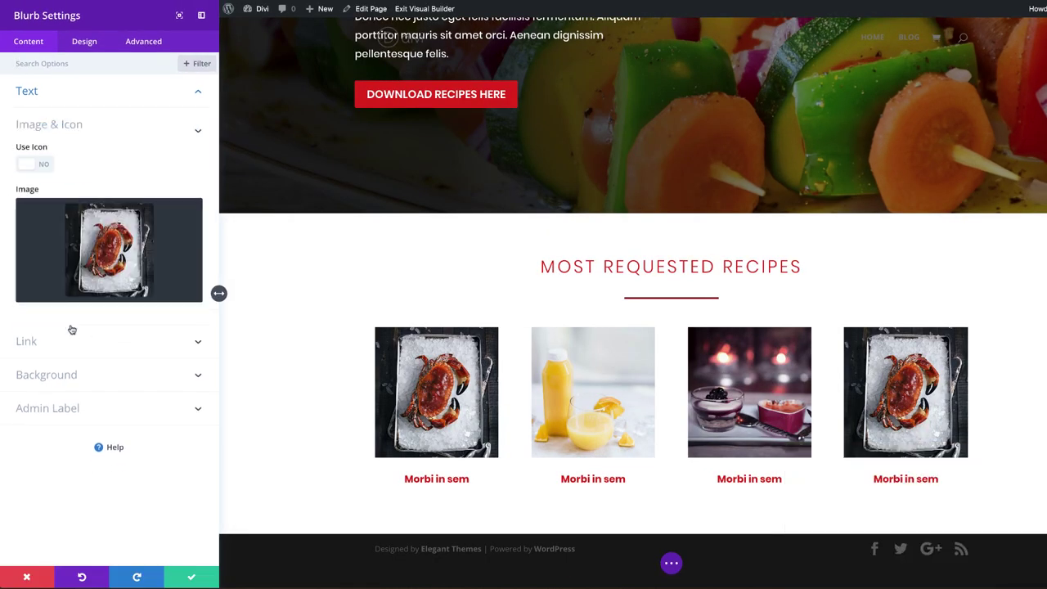
{"action": "left_click", "coordinate": [168, 218]}
{"action": "left_click", "coordinate": [906, 221]}
{"action": "left_click", "coordinate": [1037, 526]}
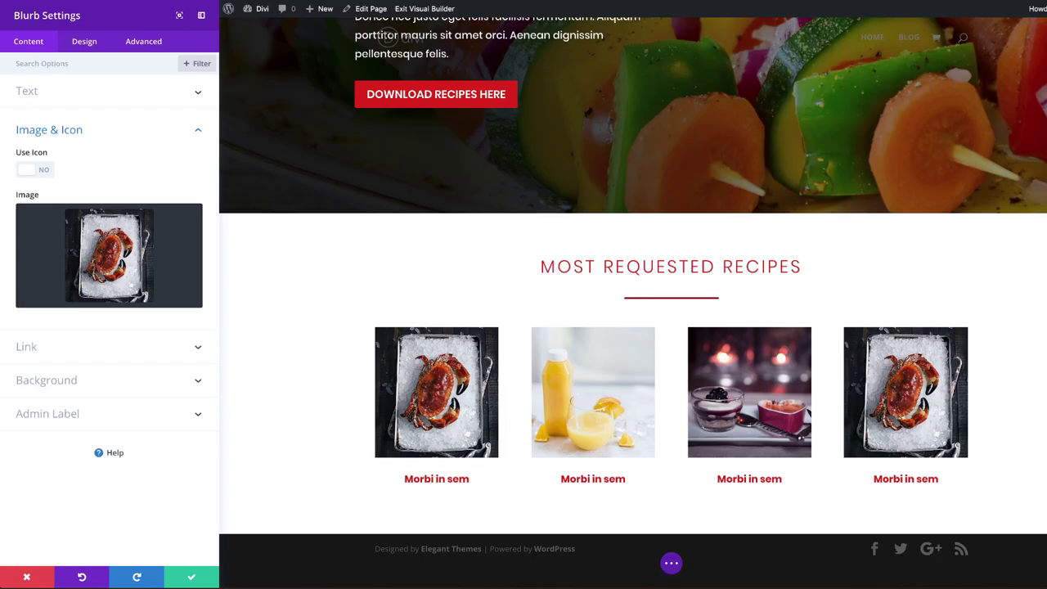
{"action": "left_click", "coordinate": [194, 579]}
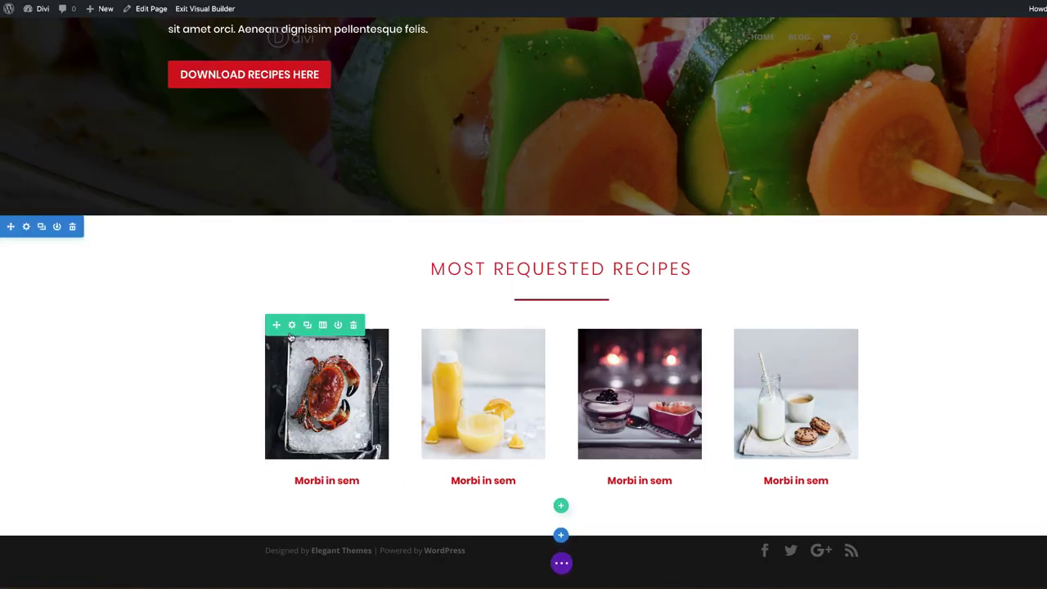
Give the four-column blurb row a custom width of 70%, using percent as the unit, and save the row
{"action": "left_click", "coordinate": [292, 325]}
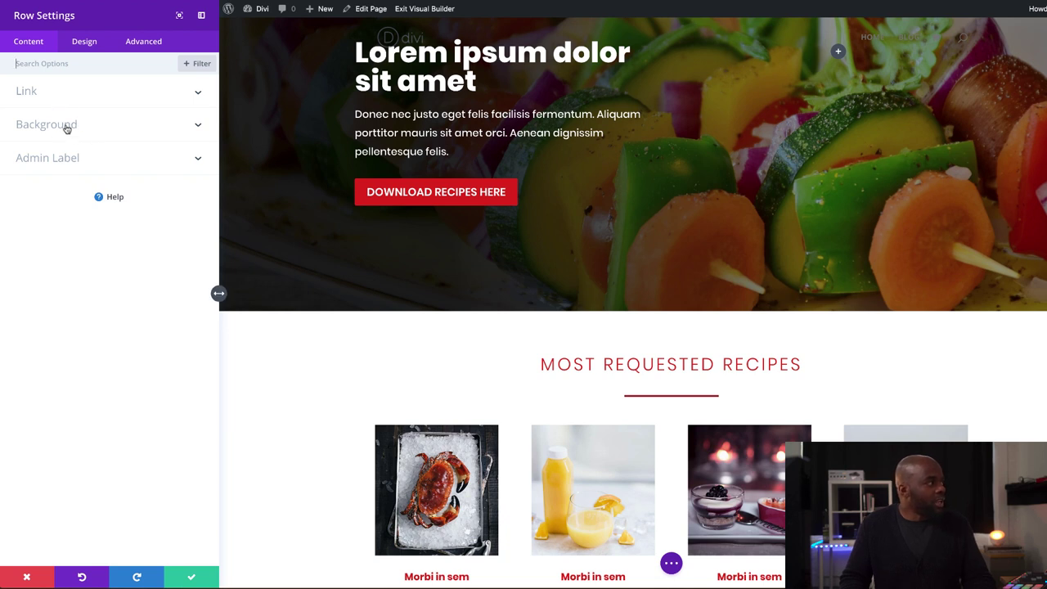
{"action": "left_click", "coordinate": [85, 44]}
{"action": "left_click", "coordinate": [47, 136]}
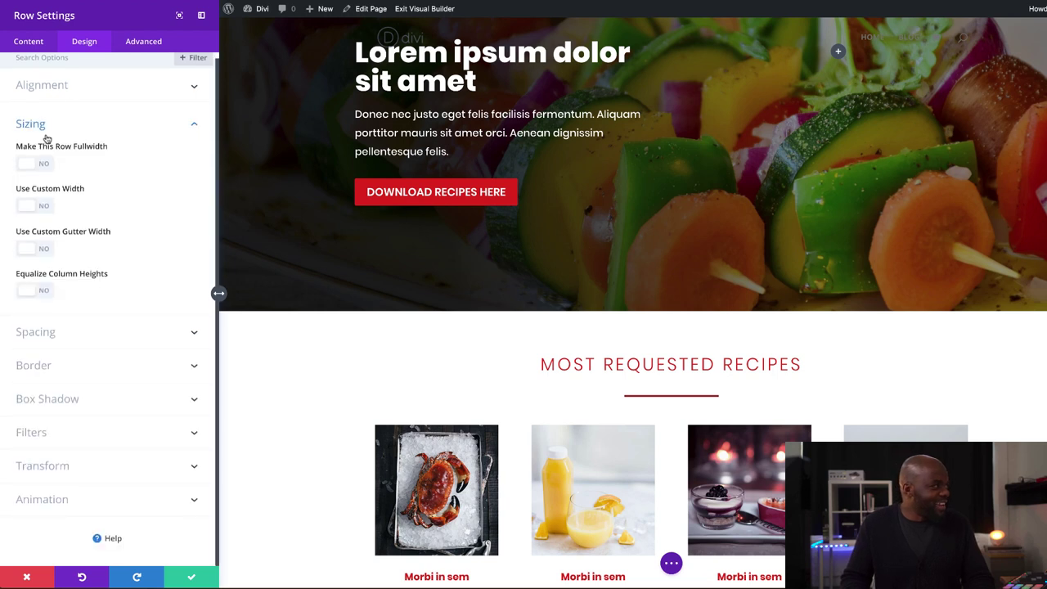
{"action": "left_click", "coordinate": [37, 207]}
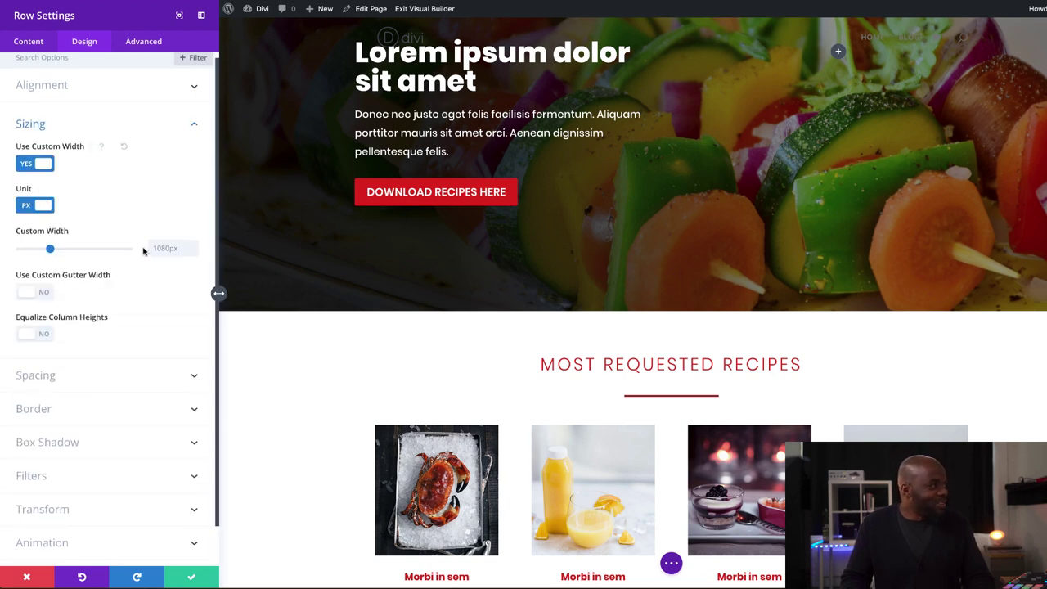
{"action": "left_click", "coordinate": [27, 207]}
{"action": "left_click", "coordinate": [153, 248]}
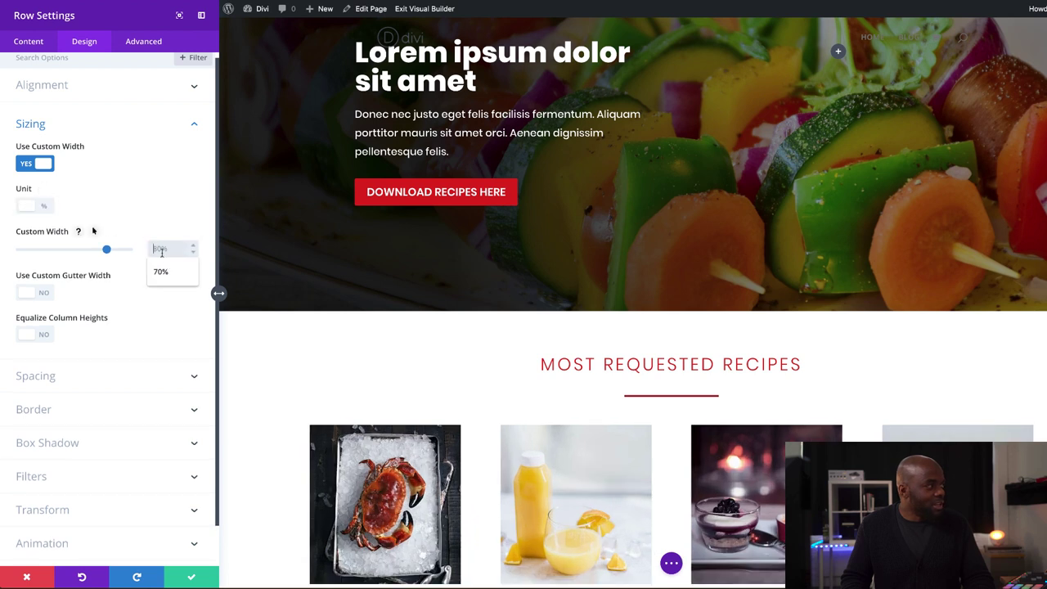
{"action": "left_click", "coordinate": [165, 271]}
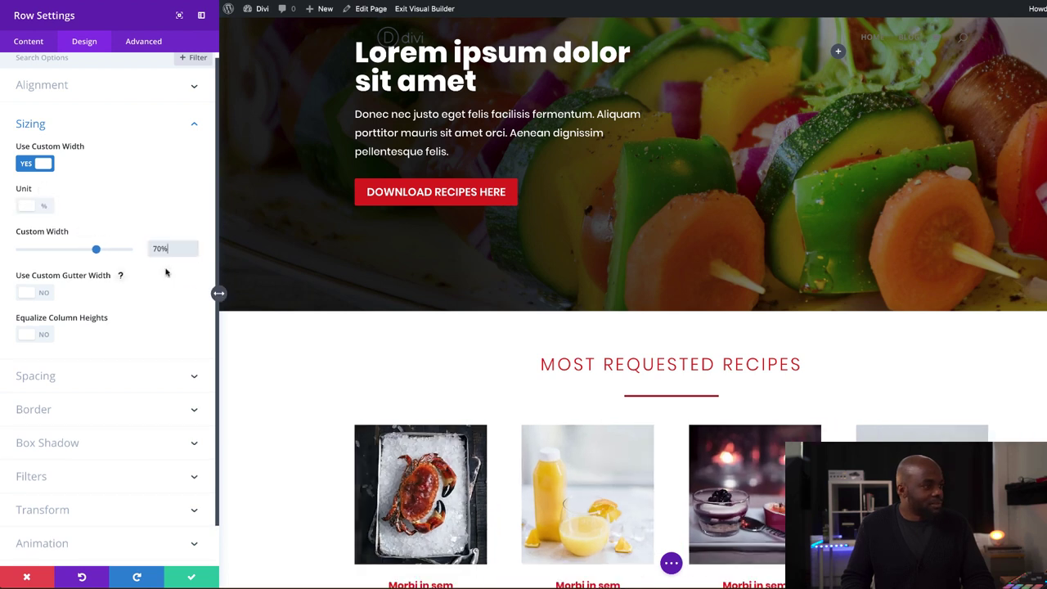
{"action": "scroll", "coordinate": [328, 463], "scroll_direction": "down", "scroll_amount": 2}
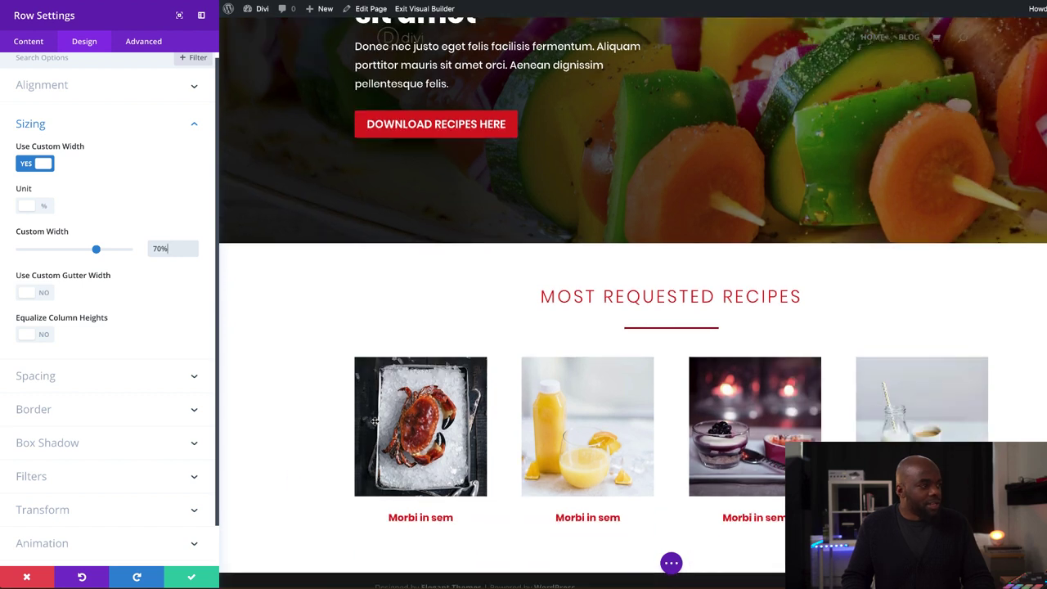
{"action": "left_click", "coordinate": [190, 578]}
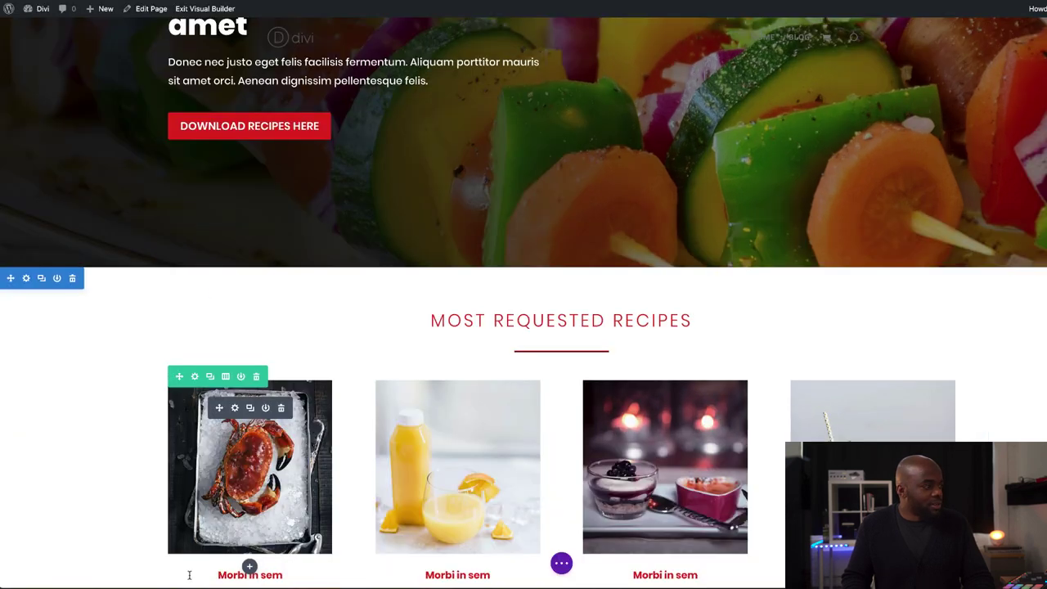
Replace the orange juice blurb's title with "Pellentesque odio", copied from the Lorem 2 placeholder text page
{"action": "scroll", "coordinate": [159, 430], "scroll_direction": "down", "scroll_amount": 2}
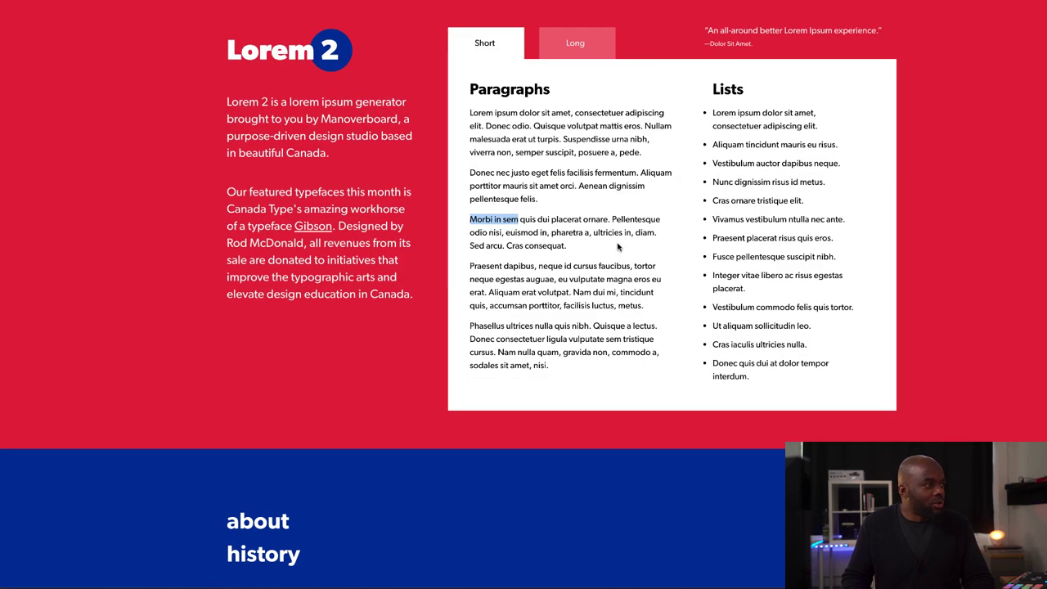
{"action": "left_click", "coordinate": [617, 244]}
{"action": "left_click_drag", "start_coordinate": [611, 220], "coordinate": [486, 234]}
{"action": "key", "text": "super+c"}
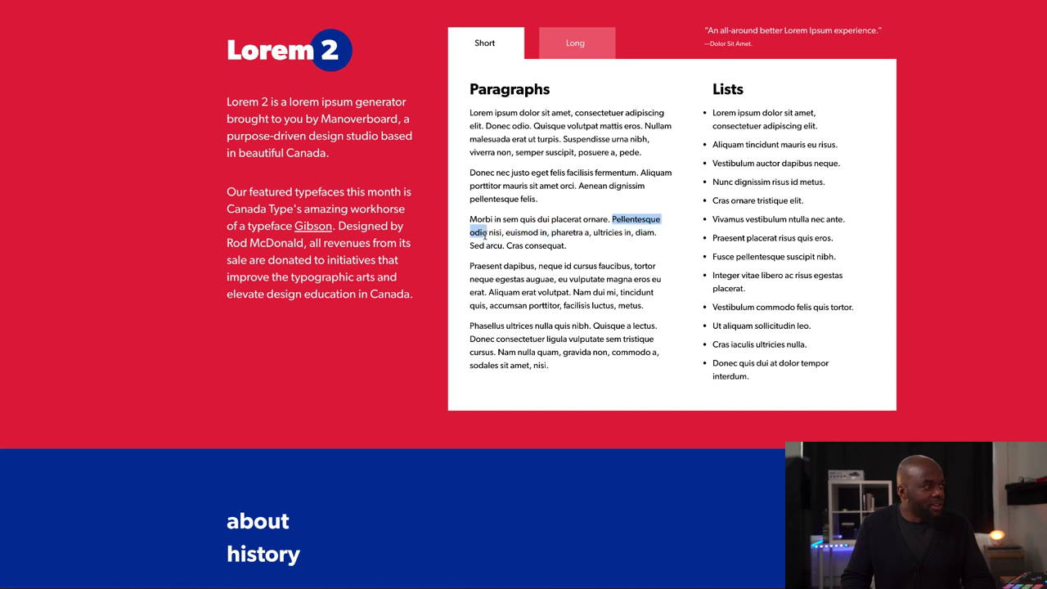
{"action": "key", "text": "super+Tab"}
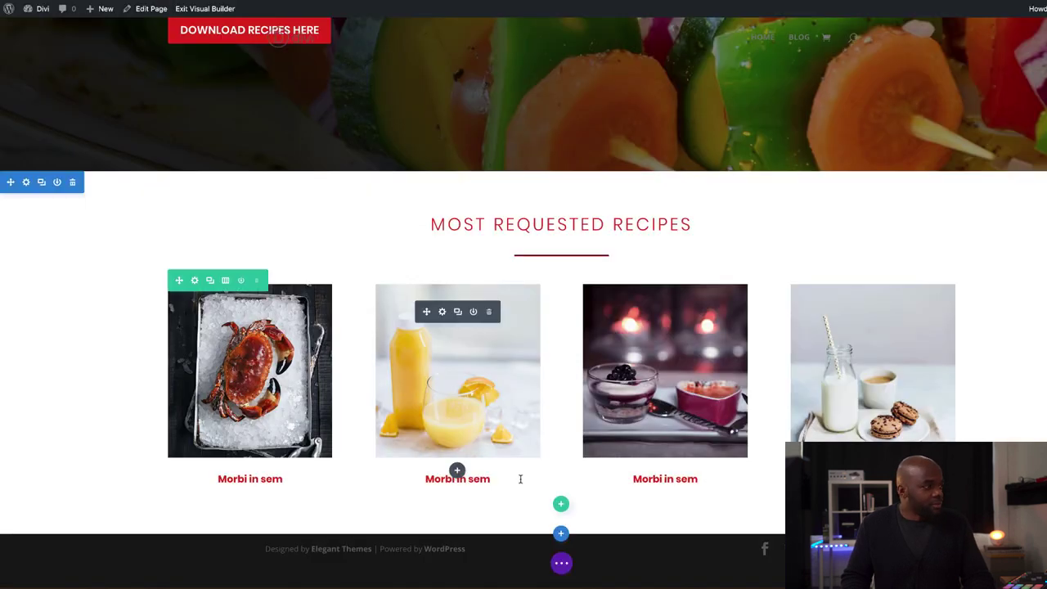
{"action": "left_click_drag", "start_coordinate": [426, 479], "coordinate": [492, 478]}
{"action": "key", "text": "super+v"}
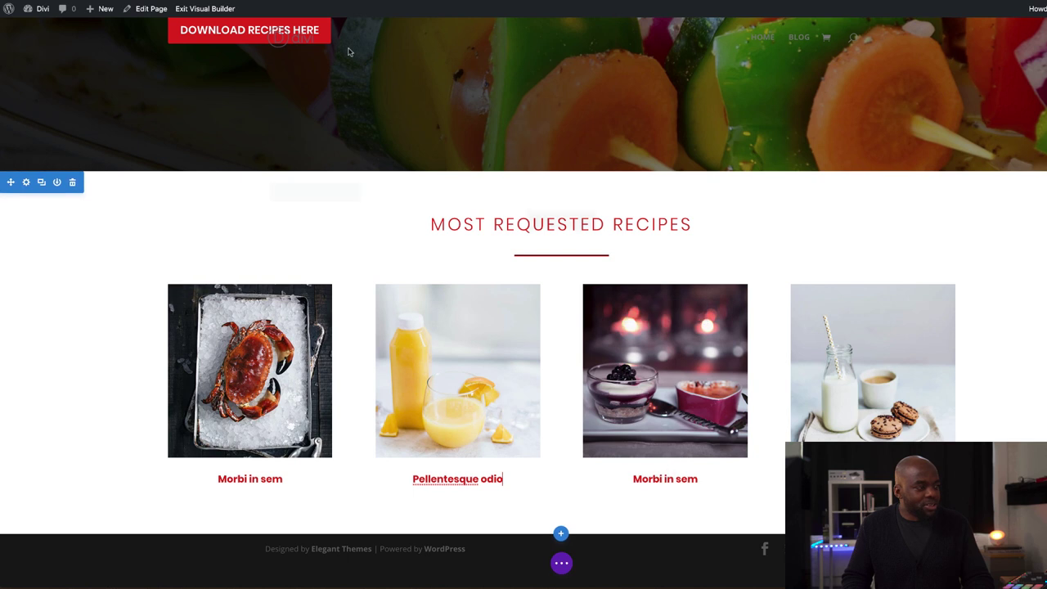
Replace the candlelit dessert blurb's title with "Praesent dapibus", copied from the Lorem 2 page
{"action": "key", "text": "super+Tab"}
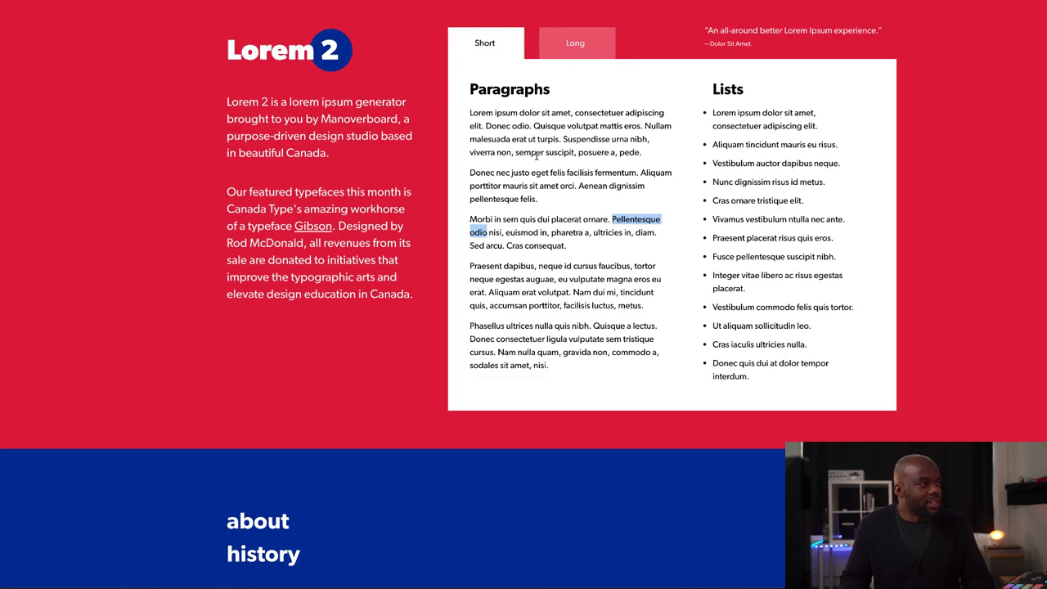
{"action": "left_click_drag", "start_coordinate": [469, 265], "coordinate": [534, 262]}
{"action": "key", "text": "ctrl+c"}
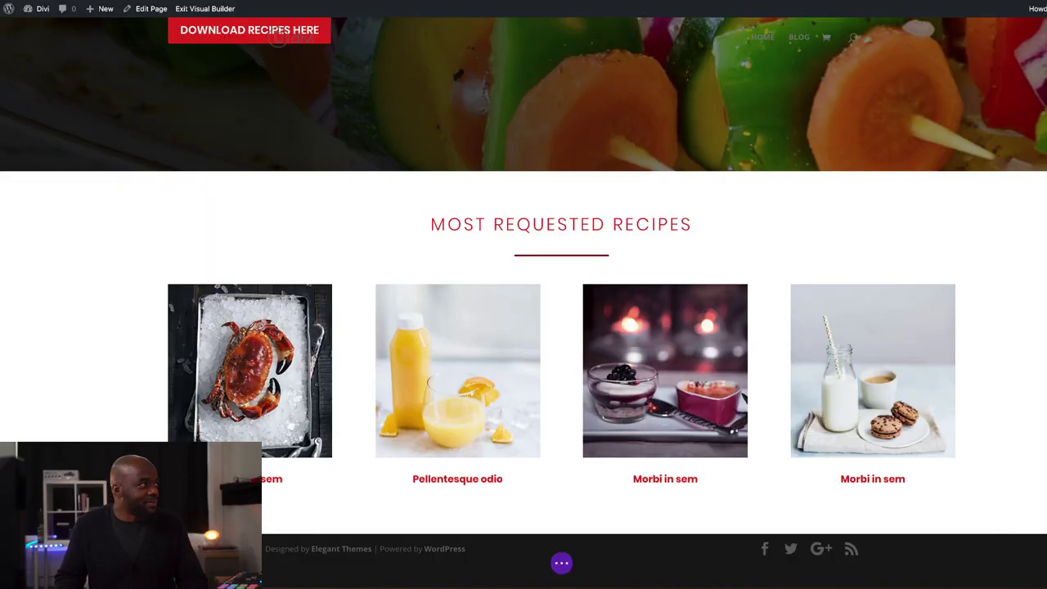
{"action": "left_click", "coordinate": [630, 479]}
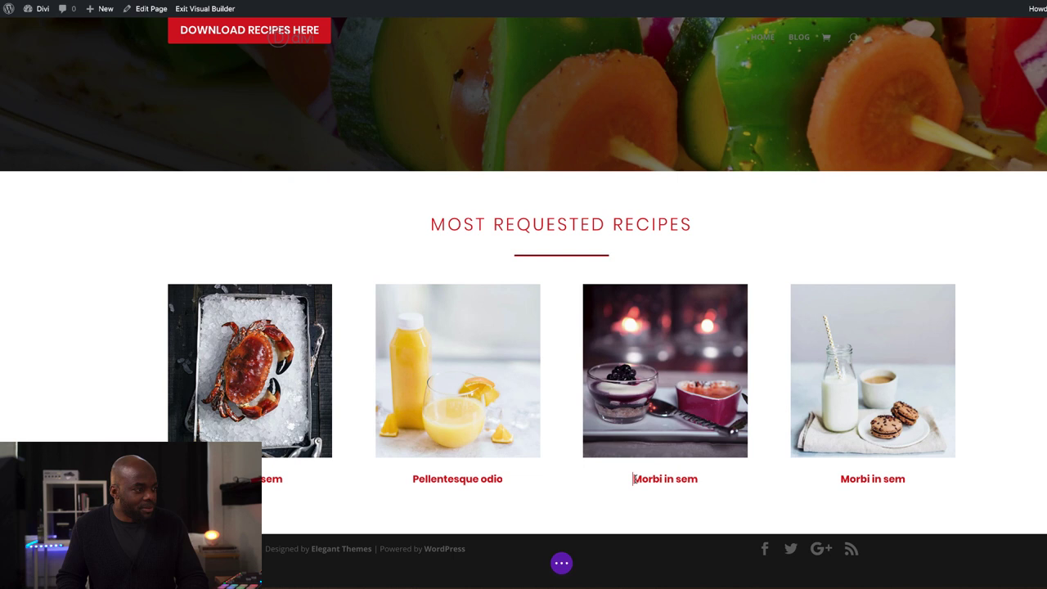
{"action": "left_click_drag", "start_coordinate": [632, 479], "coordinate": [704, 480]}
{"action": "key", "text": "ctrl+v"}
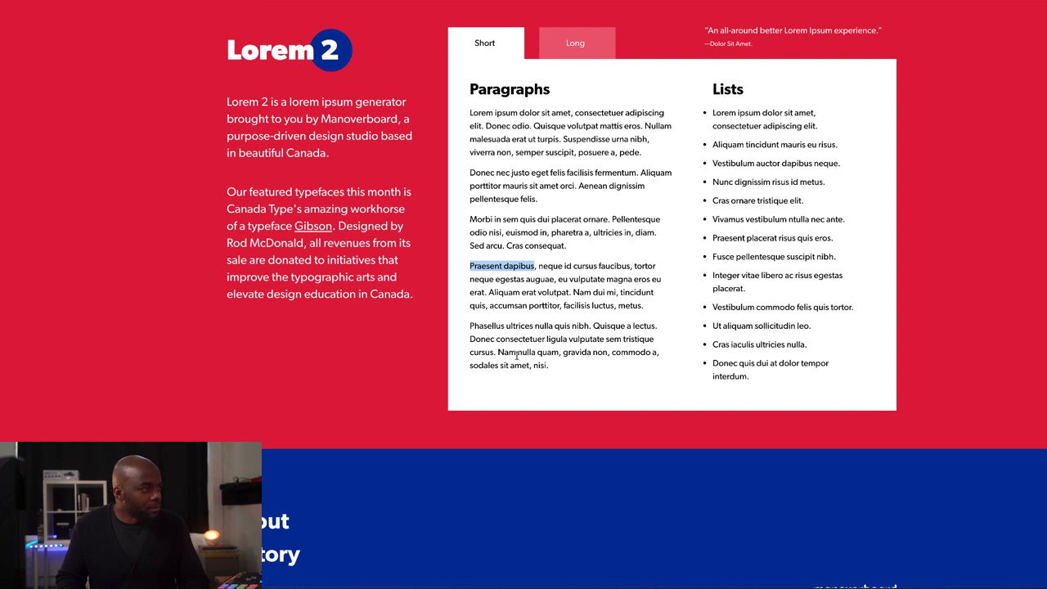
Replace the milk and cookies blurb's title with "Donec consectetuer ligula" from the Lorem 2 page
{"action": "left_click_drag", "start_coordinate": [471, 339], "coordinate": [537, 339]}
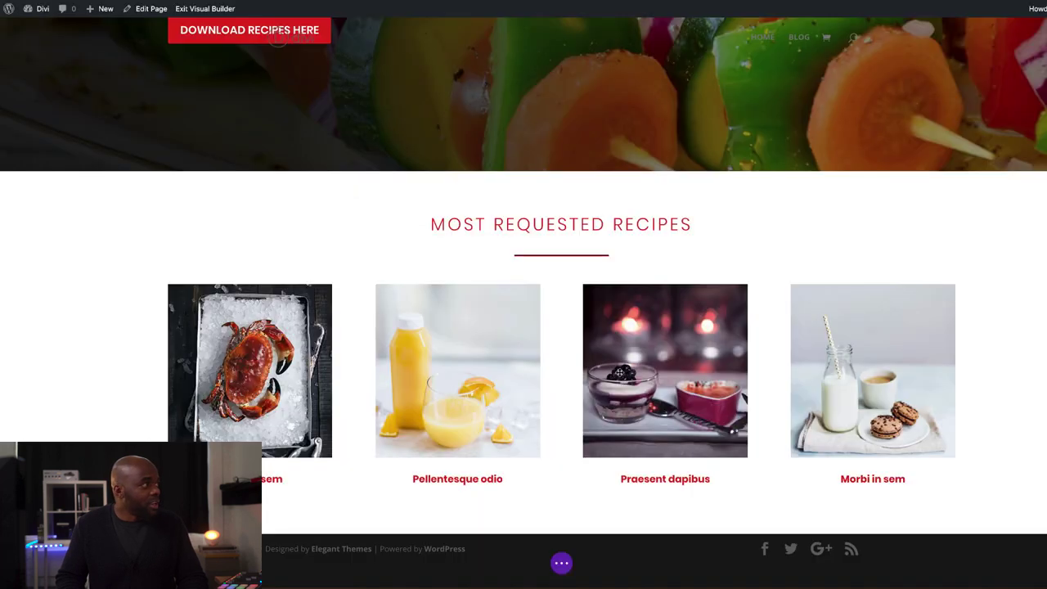
{"action": "left_click", "coordinate": [845, 480]}
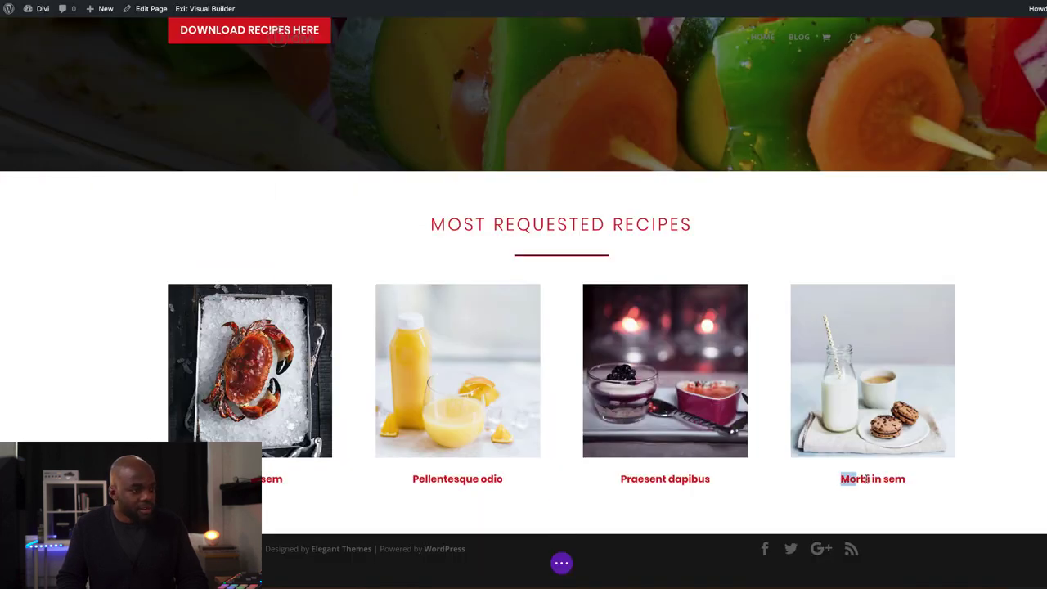
{"action": "left_click_drag", "start_coordinate": [867, 480], "coordinate": [902, 479]}
{"action": "type", "text": "Donec consectetuer ligula"}
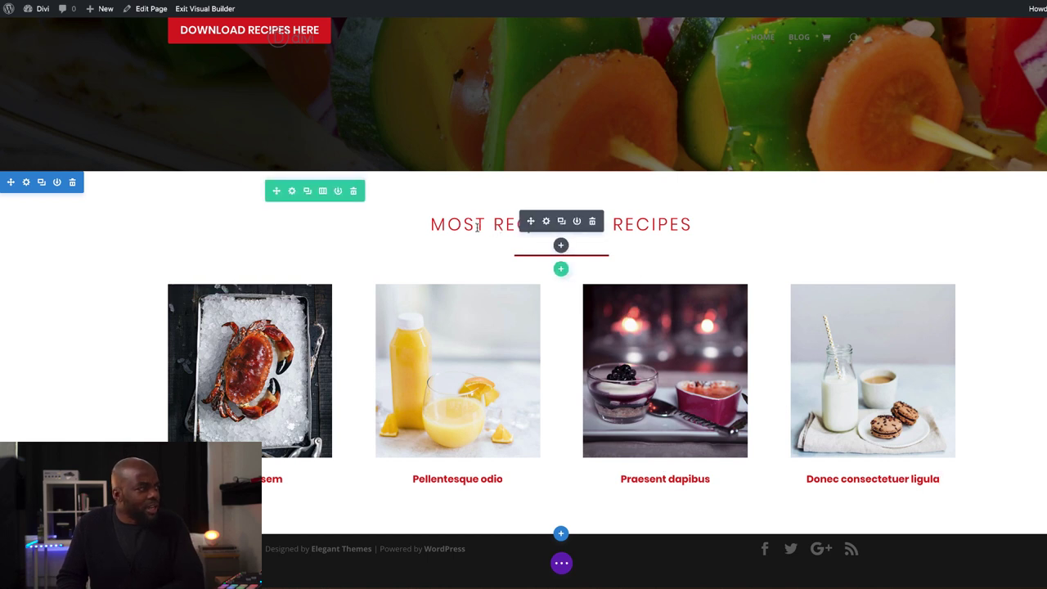
Reset the Heading 2 letter spacing of the "Most Requested Recipes" text module and set its text size to 40px
{"action": "left_click", "coordinate": [545, 218]}
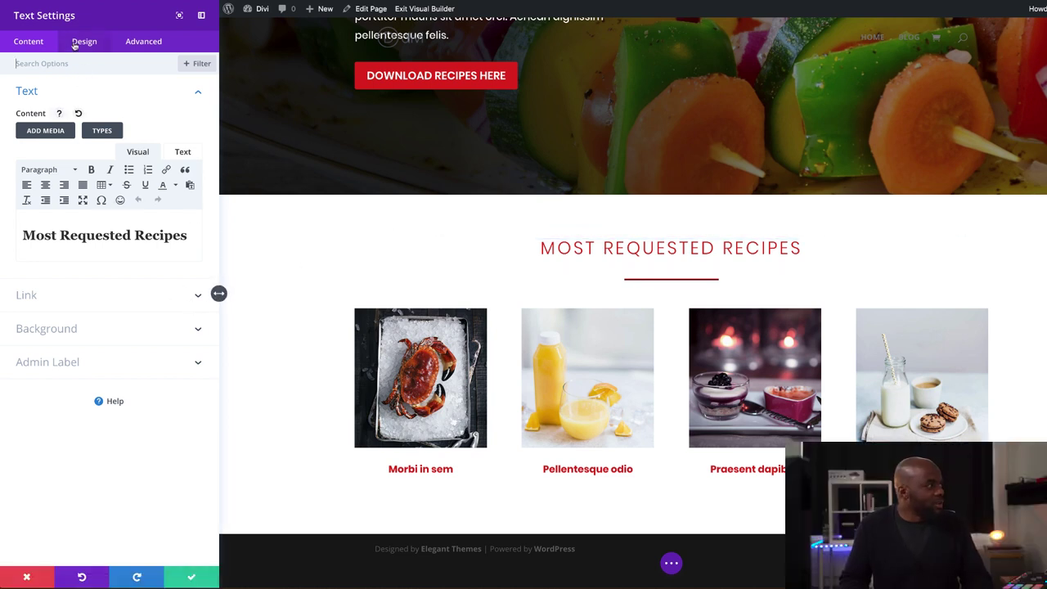
{"action": "left_click", "coordinate": [82, 42]}
{"action": "left_click", "coordinate": [51, 126]}
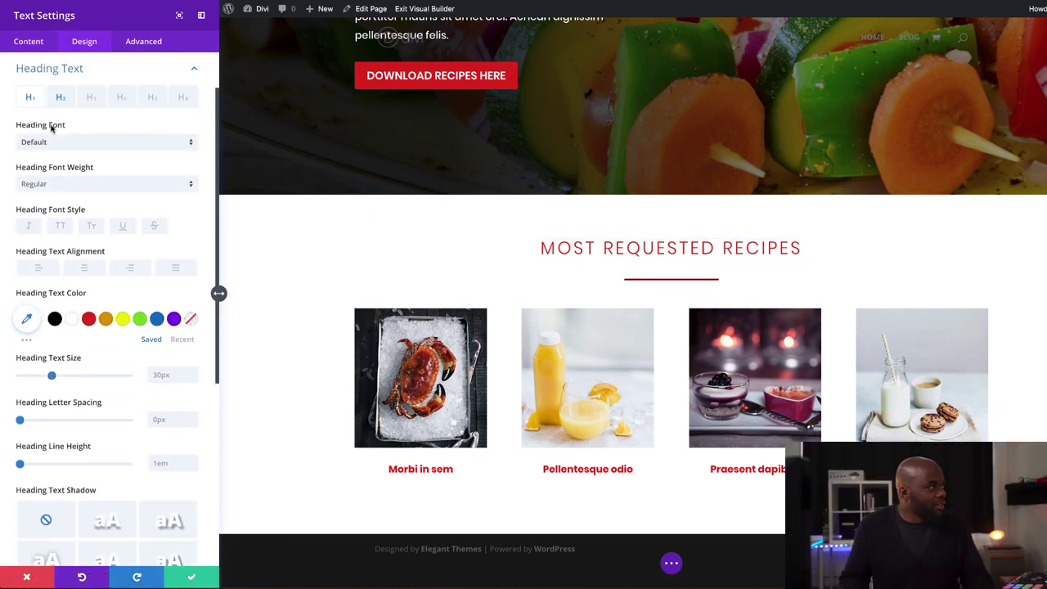
{"action": "left_click", "coordinate": [61, 96]}
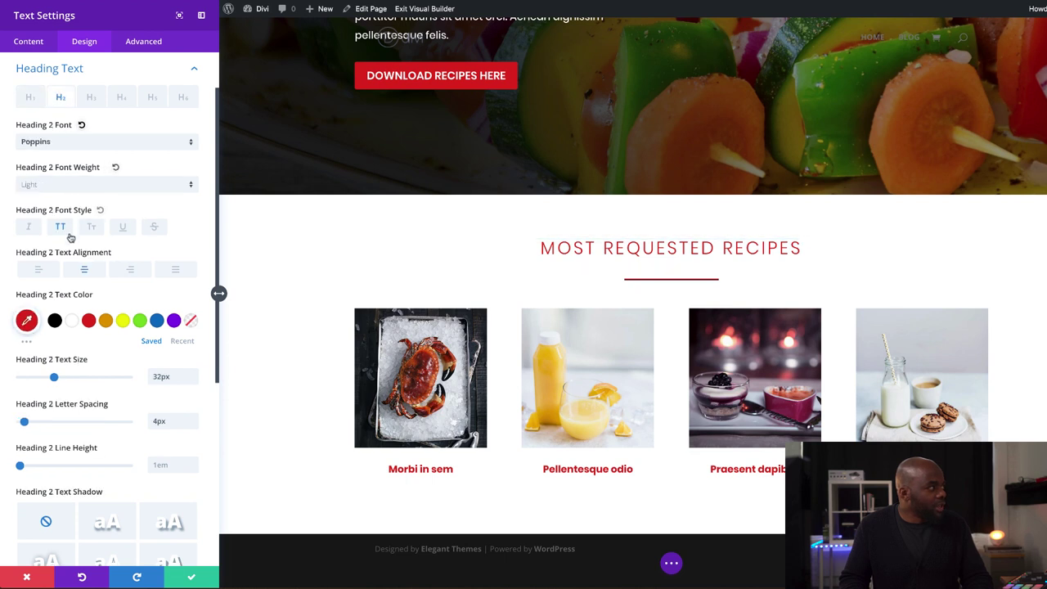
{"action": "left_click", "coordinate": [132, 402]}
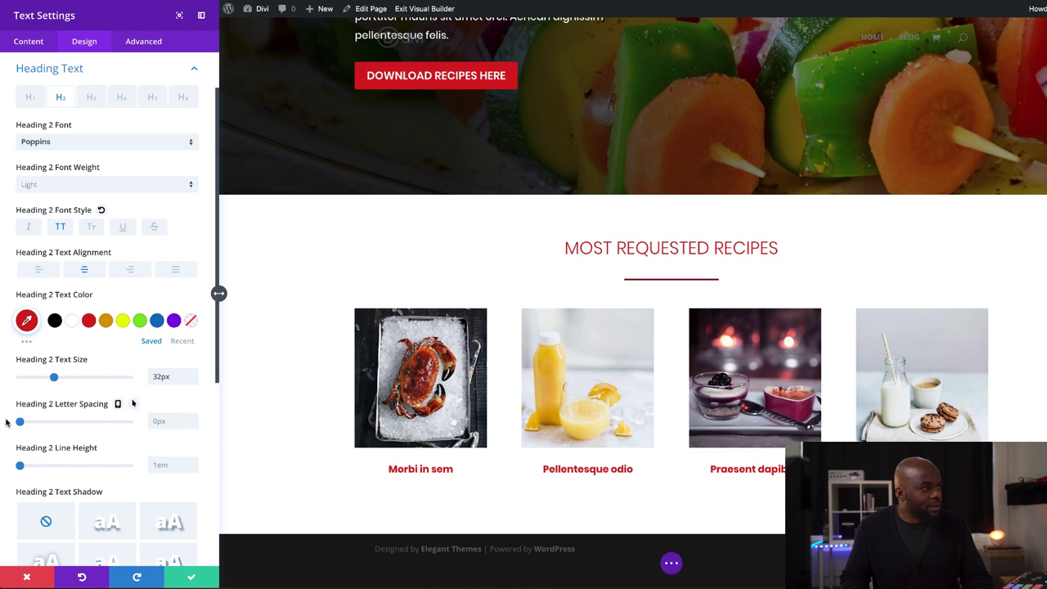
{"action": "left_click_drag", "start_coordinate": [54, 377], "coordinate": [63, 378]}
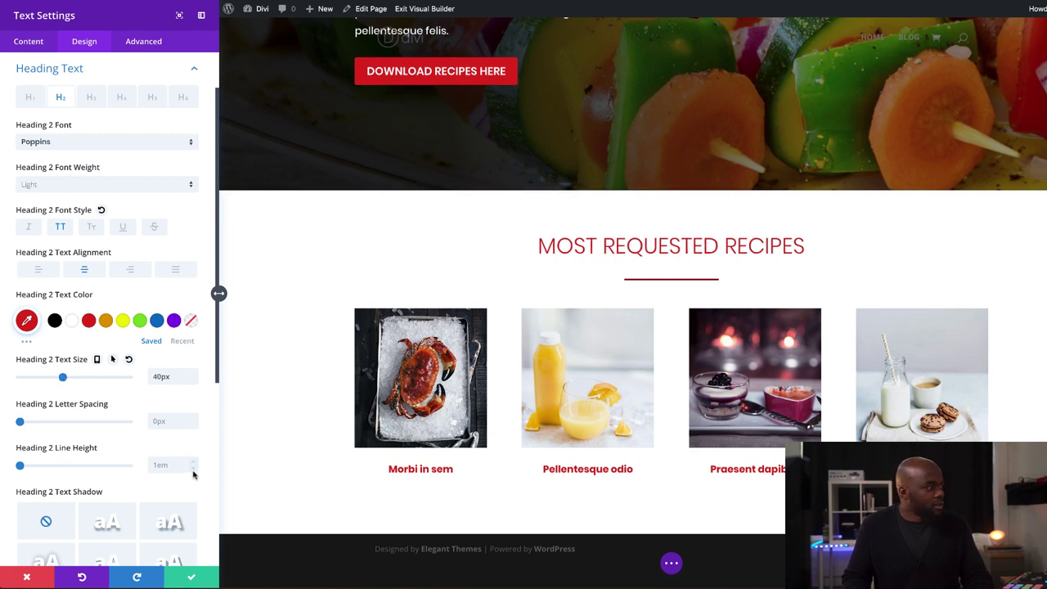
Try a Heading 2 letter spacing of -2px on the section heading and settle on 1px
{"action": "left_click", "coordinate": [164, 422]}
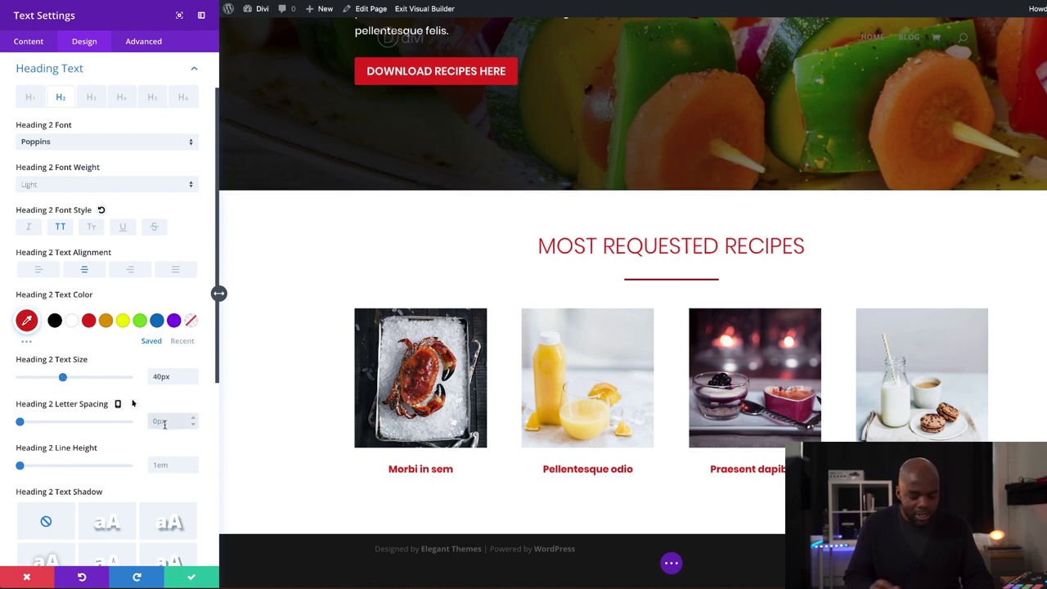
{"action": "type", "text": "-2"}
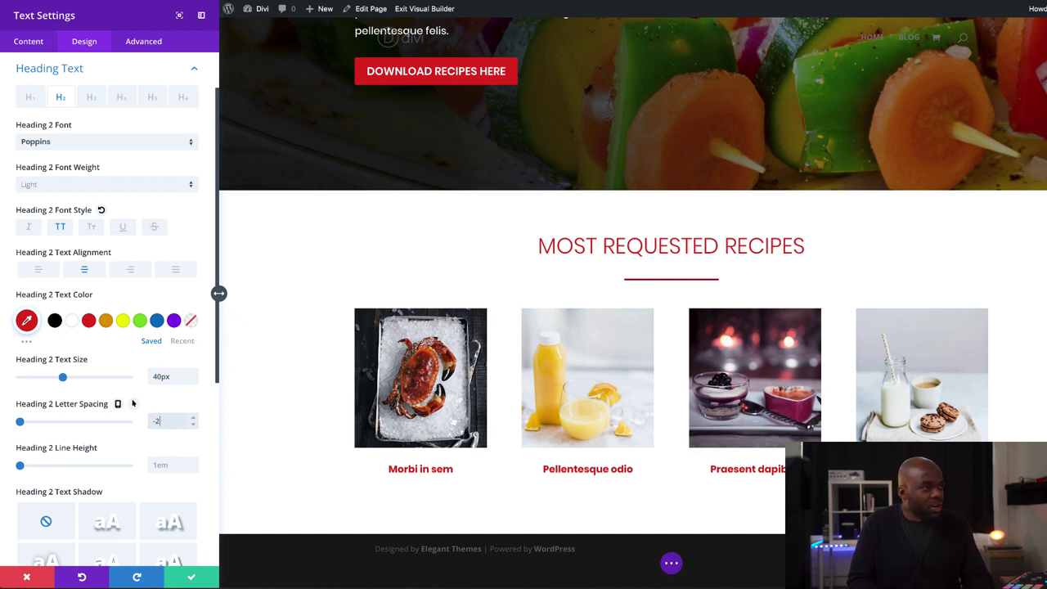
{"action": "type", "text": "px"}
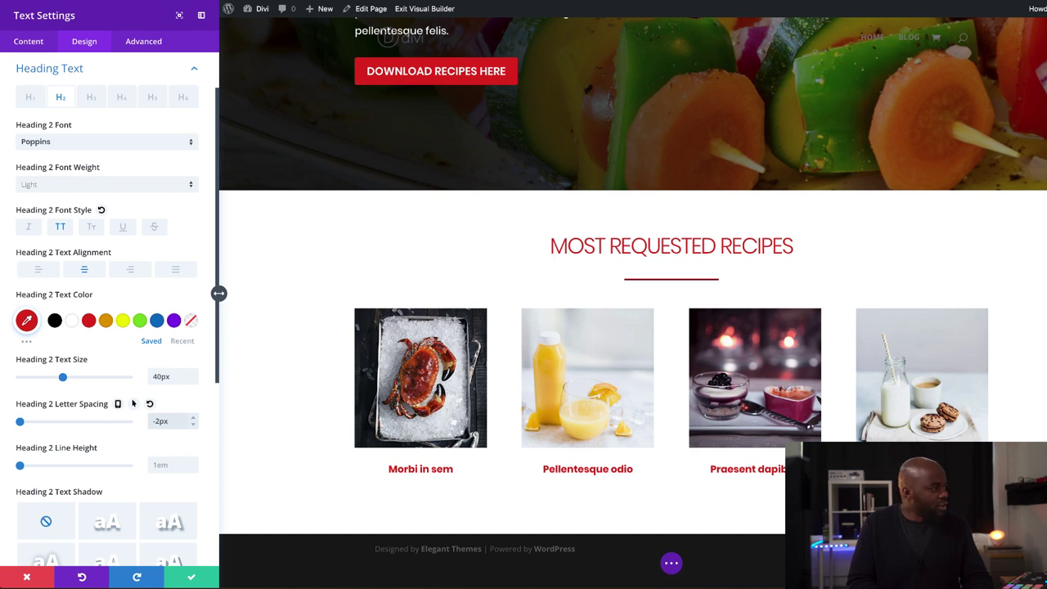
{"action": "type", "text": "1px"}
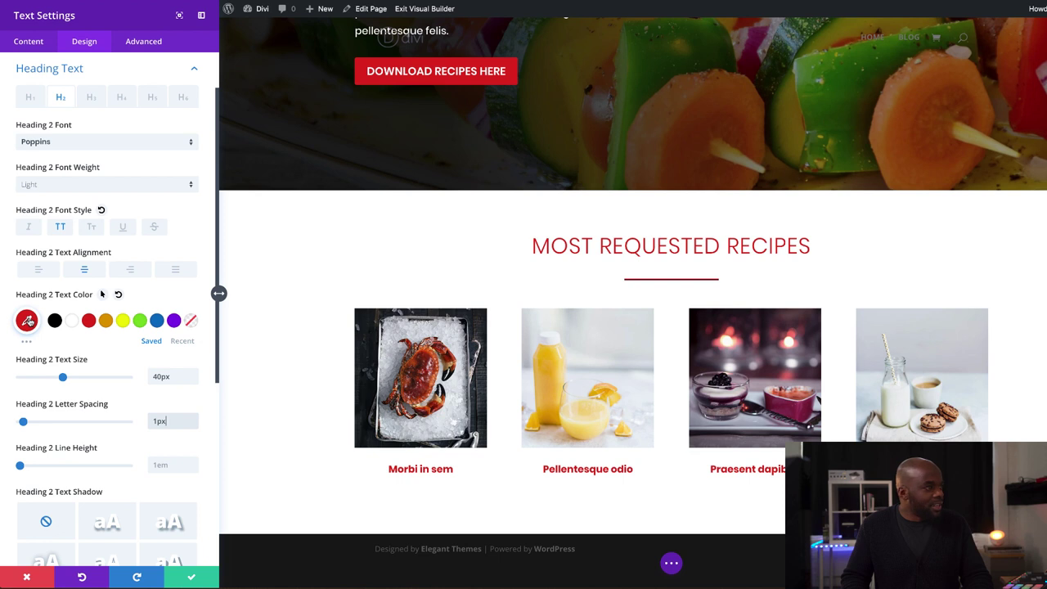
Change the section heading's Heading 2 text color to a dark maroon and save the text module
{"action": "left_click", "coordinate": [27, 320]}
{"action": "left_click", "coordinate": [22, 360]}
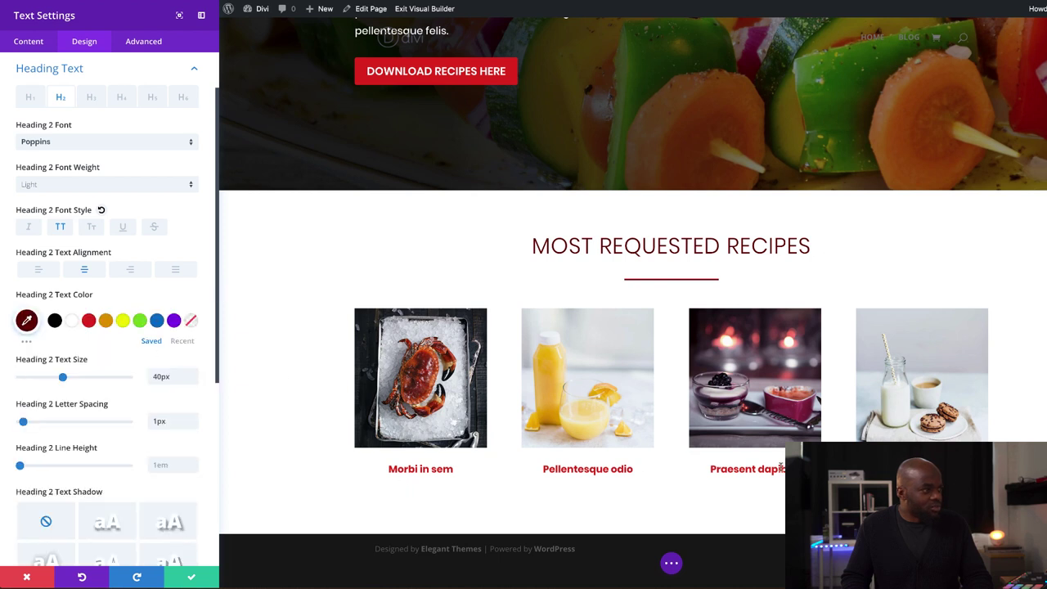
{"action": "left_click", "coordinate": [191, 577]}
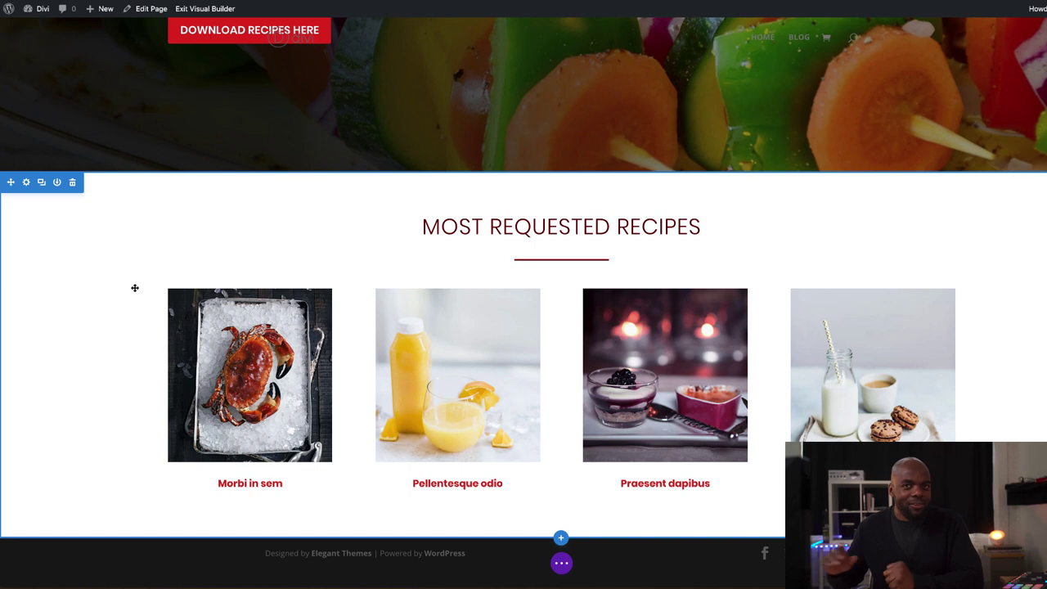
Add a new section below the recipes section with a row of two equal columns
{"action": "scroll", "coordinate": [561, 535], "scroll_direction": "down", "scroll_amount": 1}
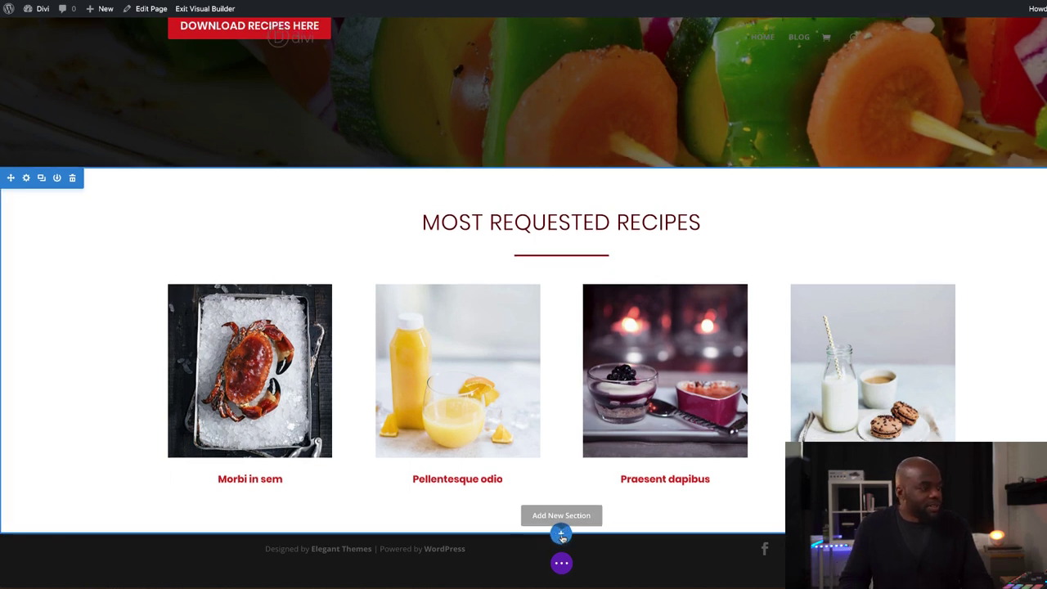
{"action": "left_click", "coordinate": [561, 535]}
{"action": "left_click", "coordinate": [508, 504]}
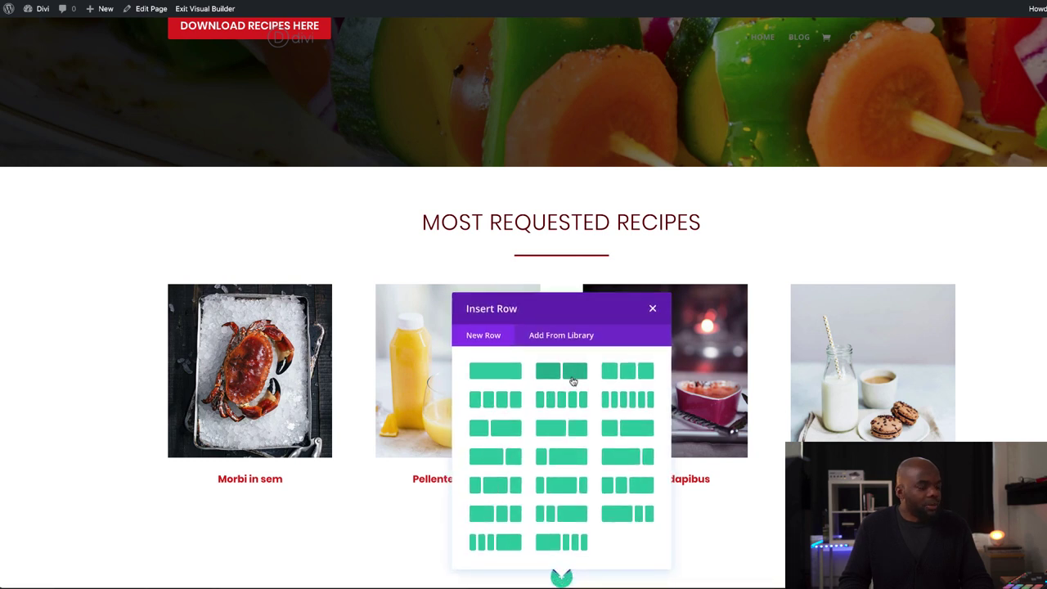
{"action": "left_click", "coordinate": [568, 373]}
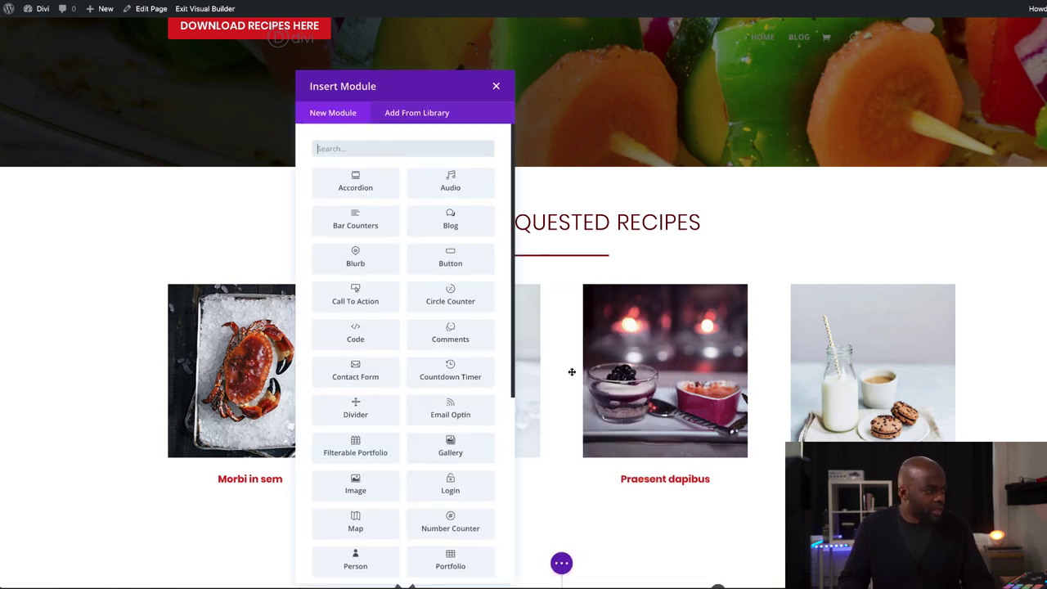
Insert an Image module into the first column of the new two-column row
{"action": "left_click", "coordinate": [383, 149]}
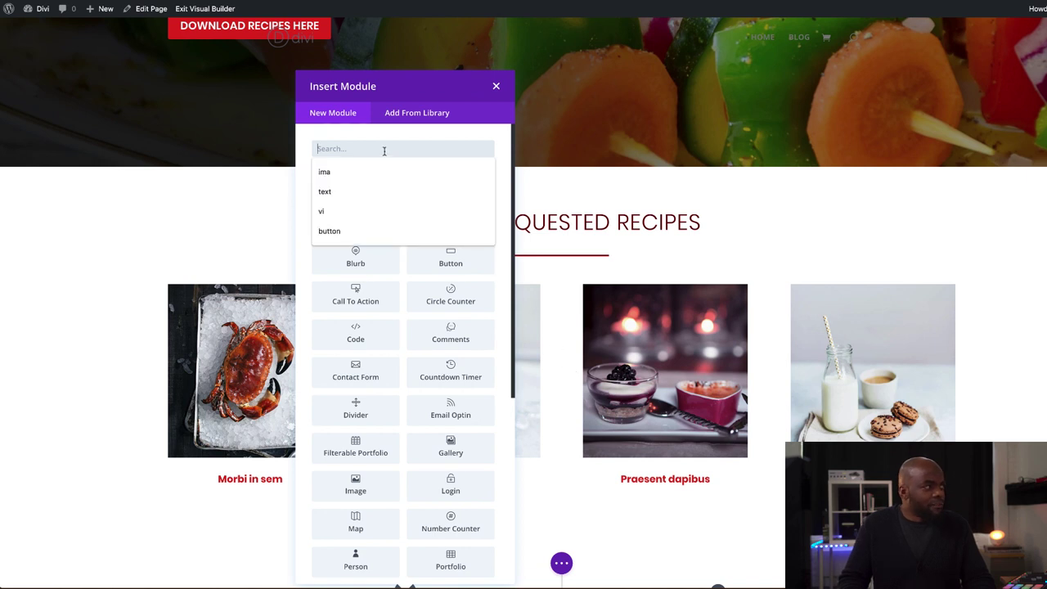
{"action": "type", "text": "image"}
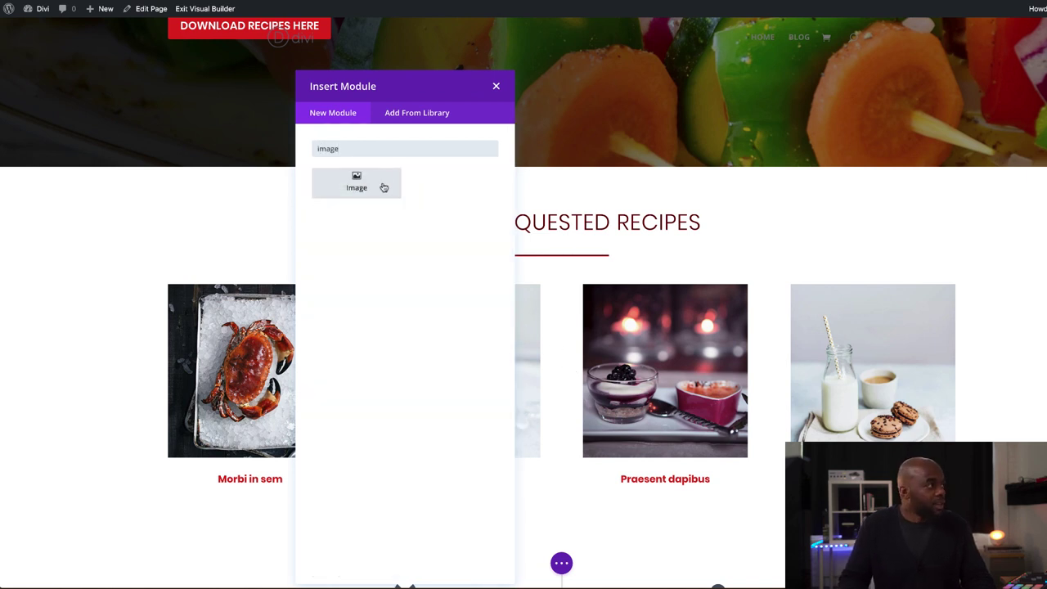
{"action": "left_click", "coordinate": [383, 179]}
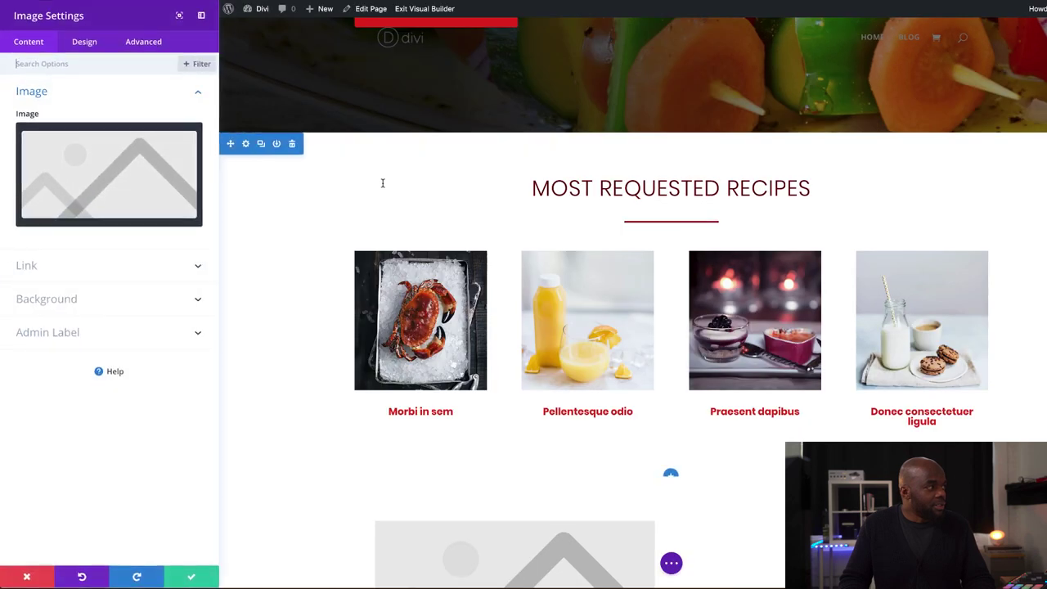
Set the image module's picture to chef-cook-cooking-33614.jpg from the media library and save the module
{"action": "left_click", "coordinate": [105, 170]}
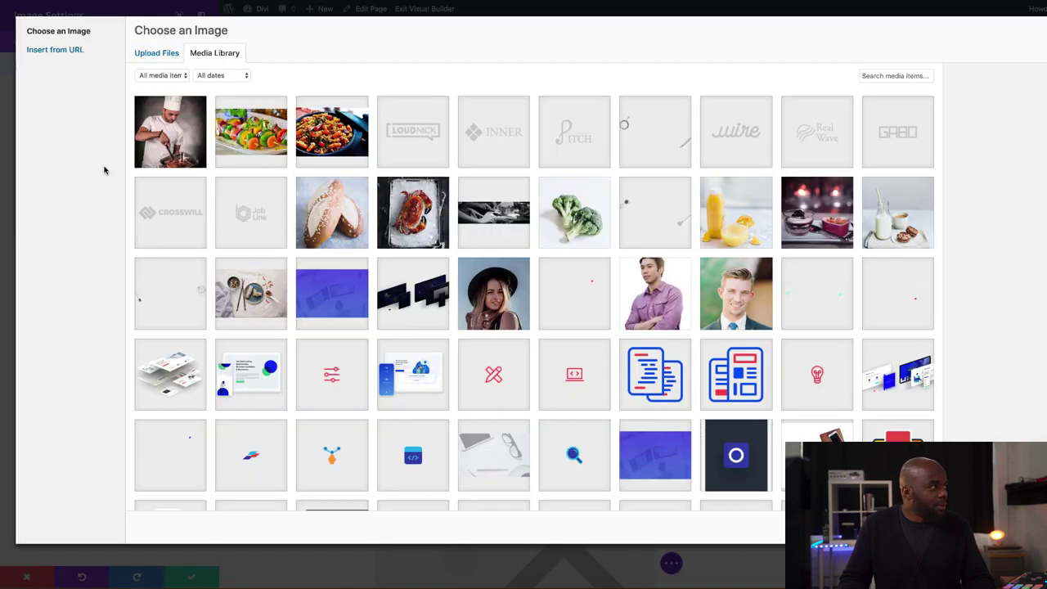
{"action": "left_click", "coordinate": [176, 125]}
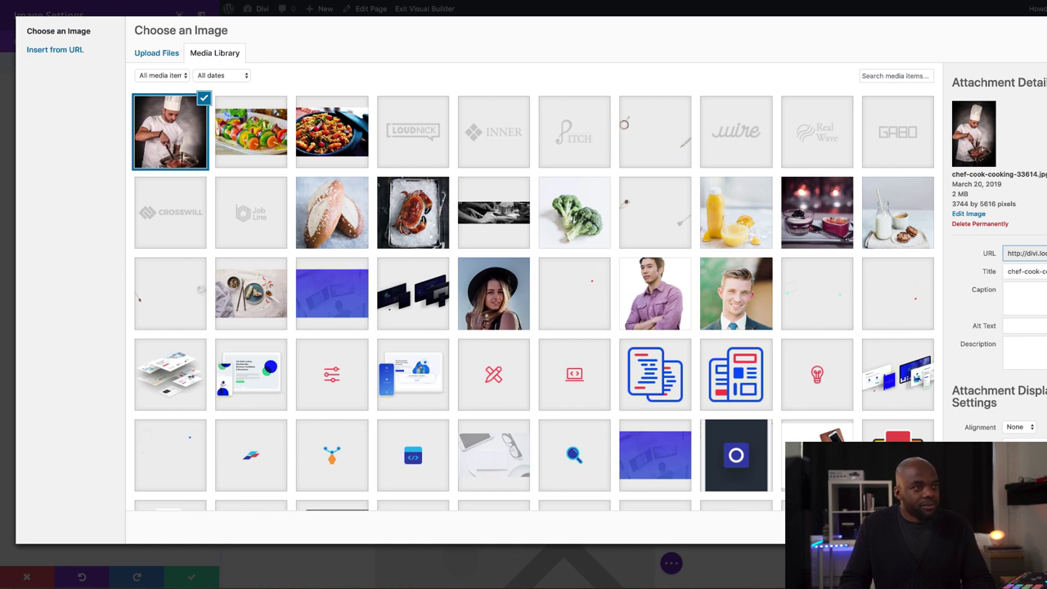
{"action": "left_click", "coordinate": [998, 528]}
{"action": "scroll", "coordinate": [635, 313], "scroll_direction": "down", "scroll_amount": 4}
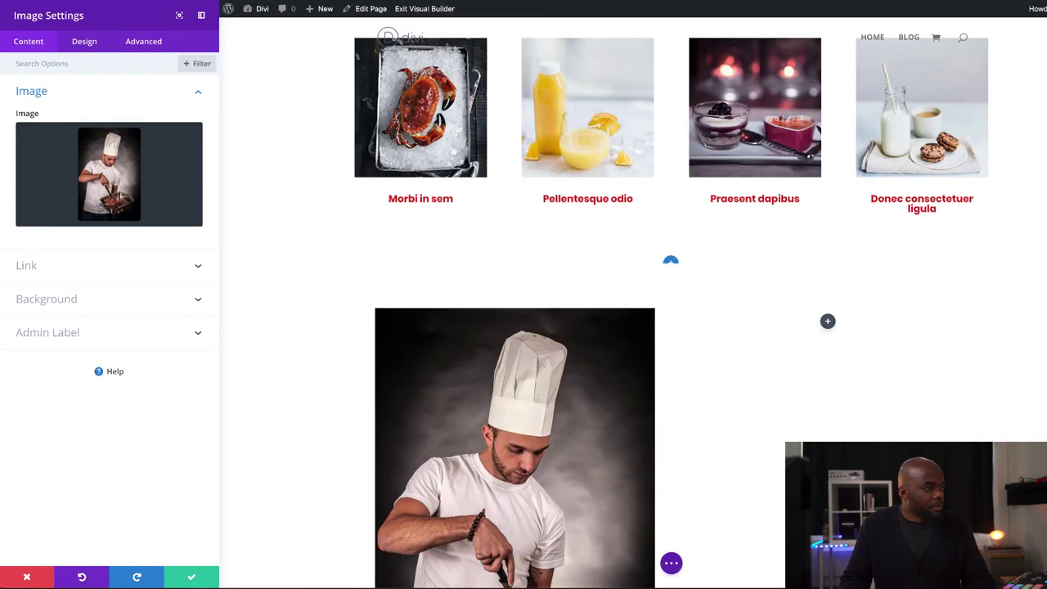
{"action": "scroll", "coordinate": [635, 344], "scroll_direction": "down", "scroll_amount": 2}
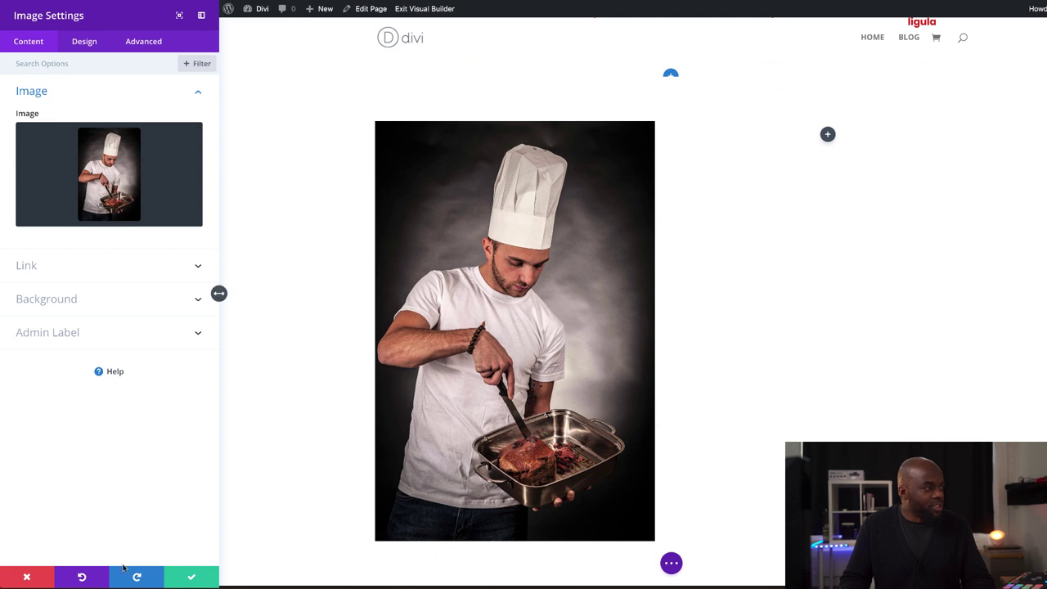
{"action": "left_click", "coordinate": [192, 577]}
Give the two-column row with the chef image a custom width of 70% and save the row
{"action": "scroll", "coordinate": [391, 215], "scroll_direction": "up", "scroll_amount": 1}
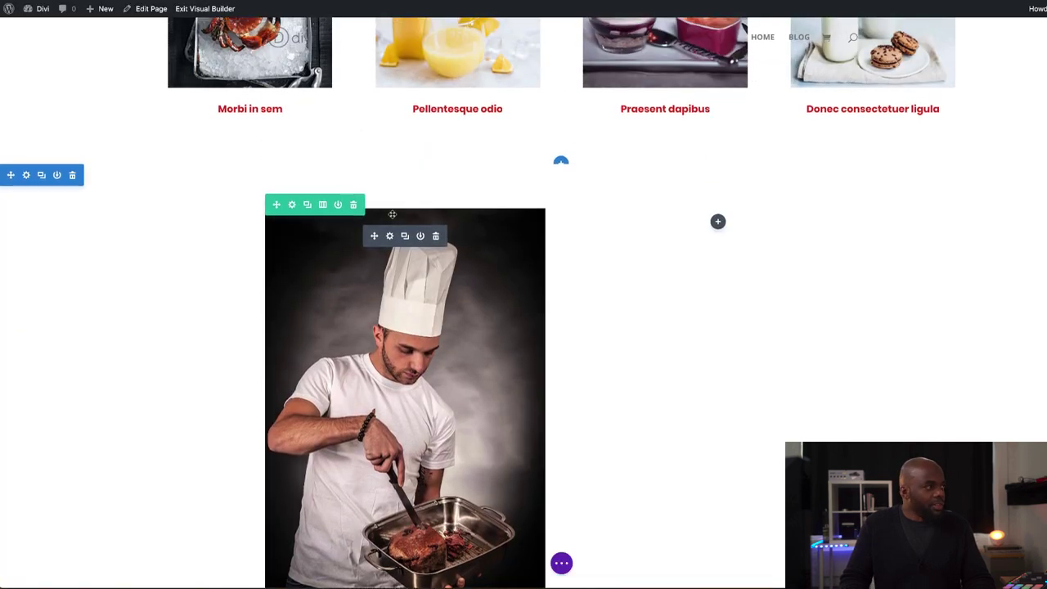
{"action": "left_click", "coordinate": [292, 212]}
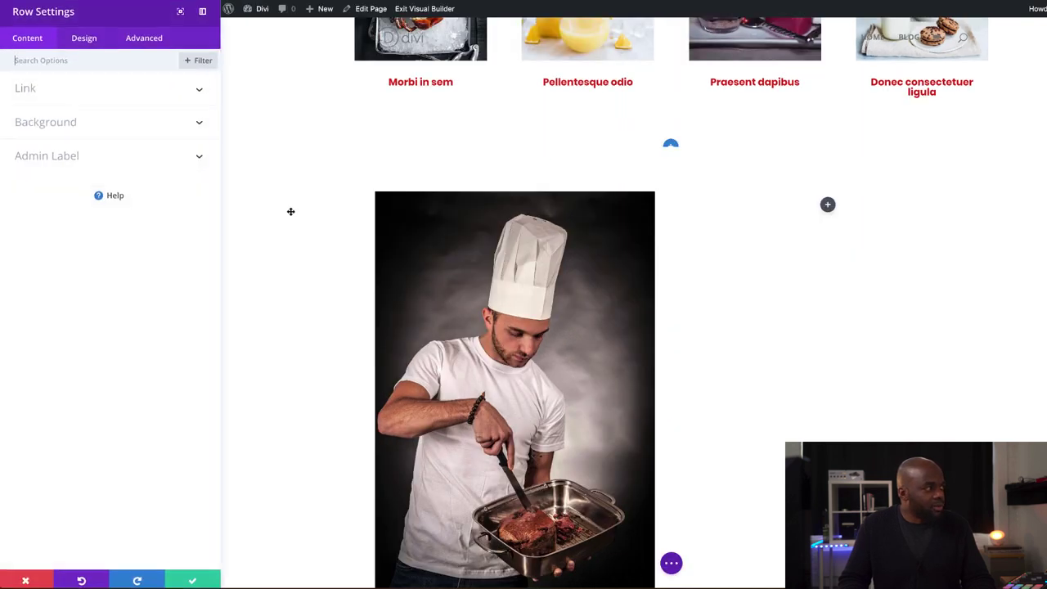
{"action": "left_click", "coordinate": [85, 40]}
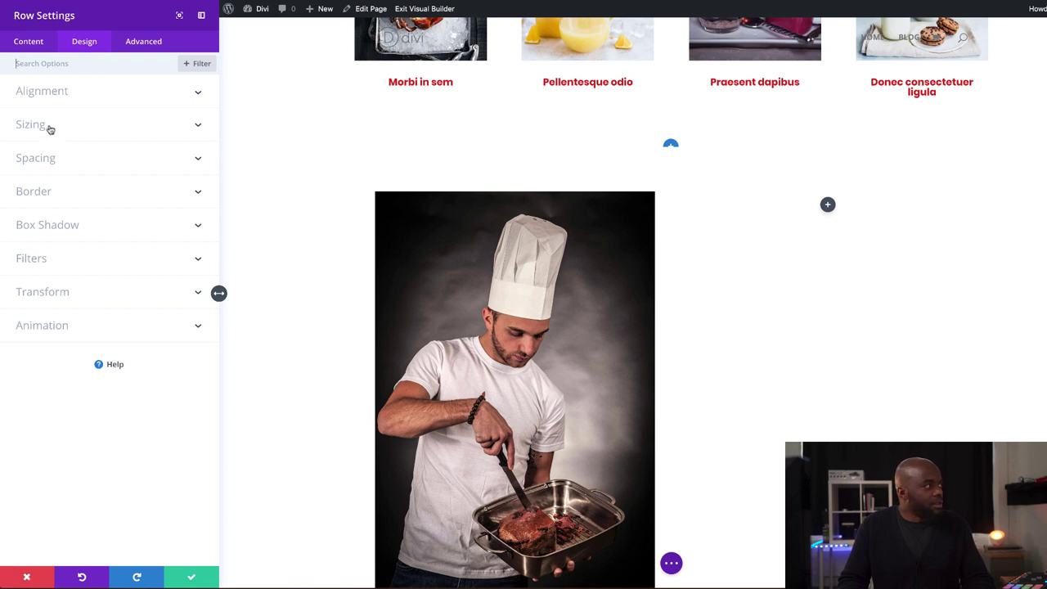
{"action": "left_click", "coordinate": [49, 127]}
{"action": "left_click", "coordinate": [50, 210]}
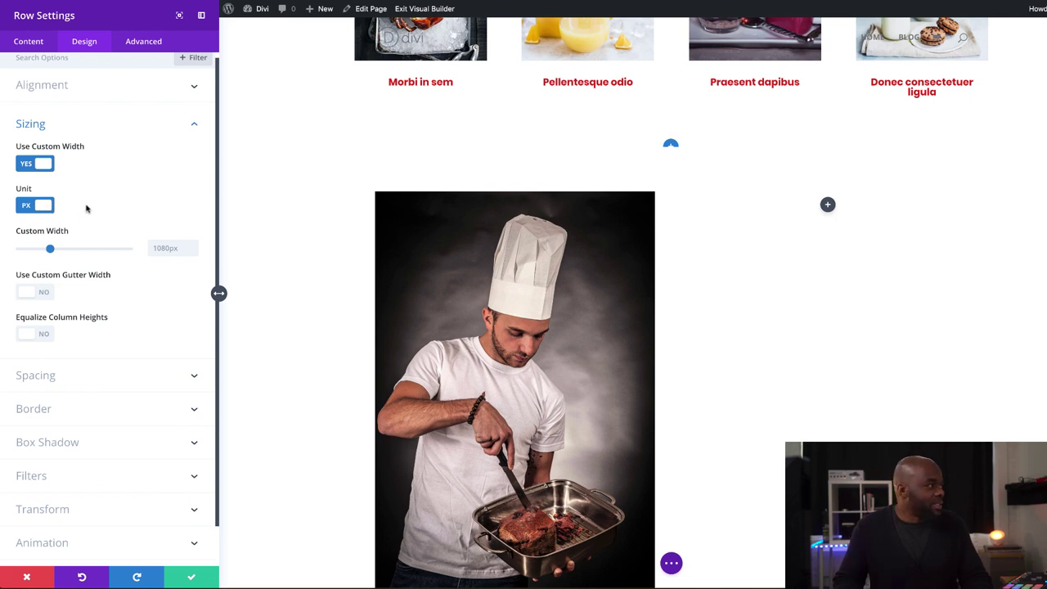
{"action": "left_click", "coordinate": [27, 207]}
{"action": "double_click", "coordinate": [162, 250]}
{"action": "key", "text": "BackSpace"}
{"action": "left_click", "coordinate": [180, 271]}
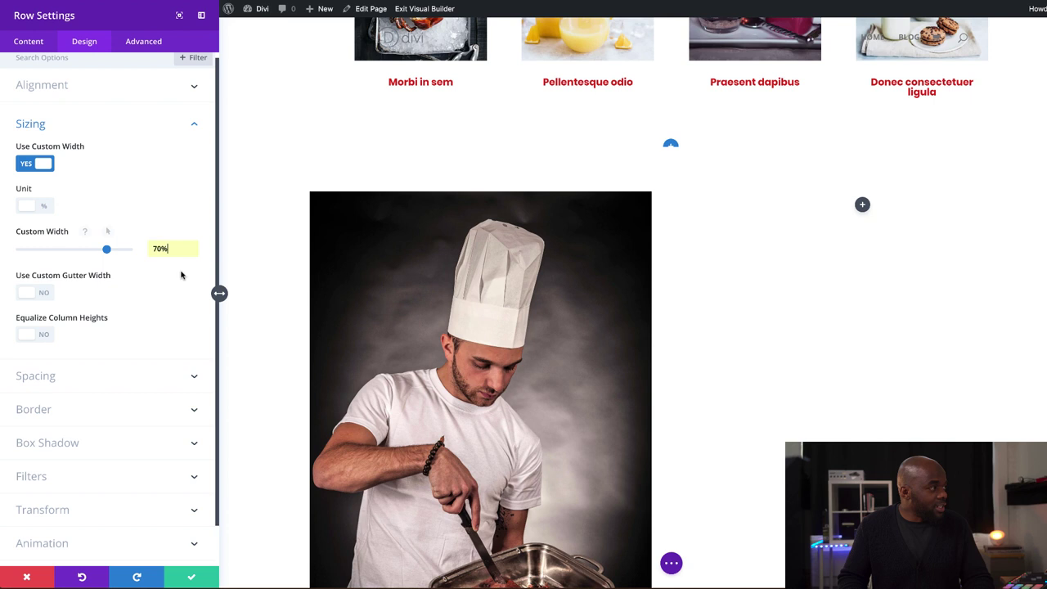
{"action": "left_click", "coordinate": [190, 574]}
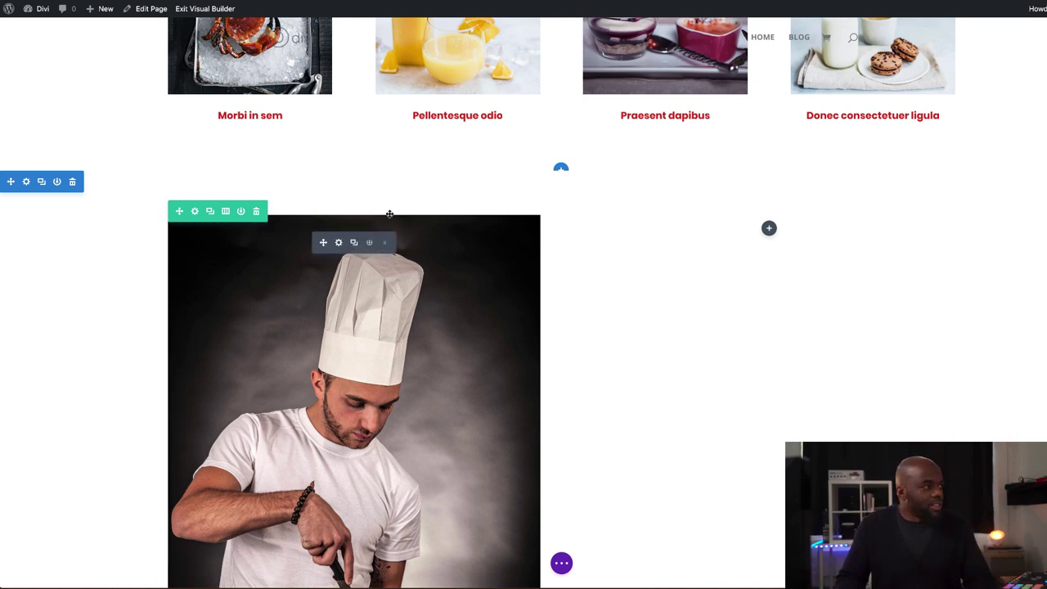
Insert a Text module into the empty second column beside the chef image
{"action": "left_click", "coordinate": [769, 229]}
{"action": "left_click", "coordinate": [743, 312]}
{"action": "type", "text": "text"}
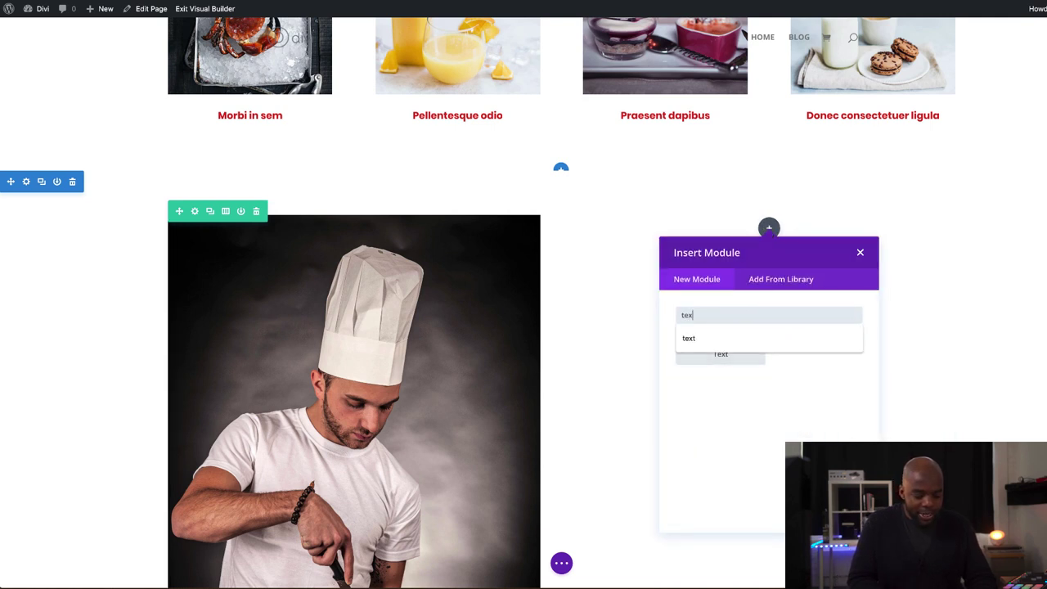
{"action": "left_click", "coordinate": [721, 354]}
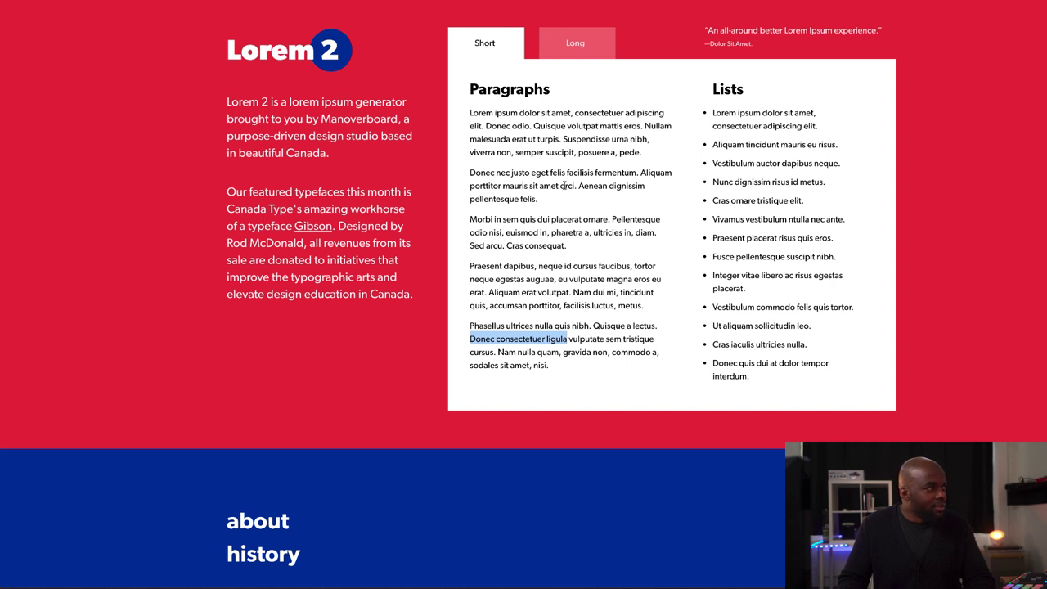
Copy "Quisque volutpat" from the Lorem 2 page and replace the new text module's placeholder content with it
{"action": "left_click_drag", "start_coordinate": [533, 126], "coordinate": [585, 125]}
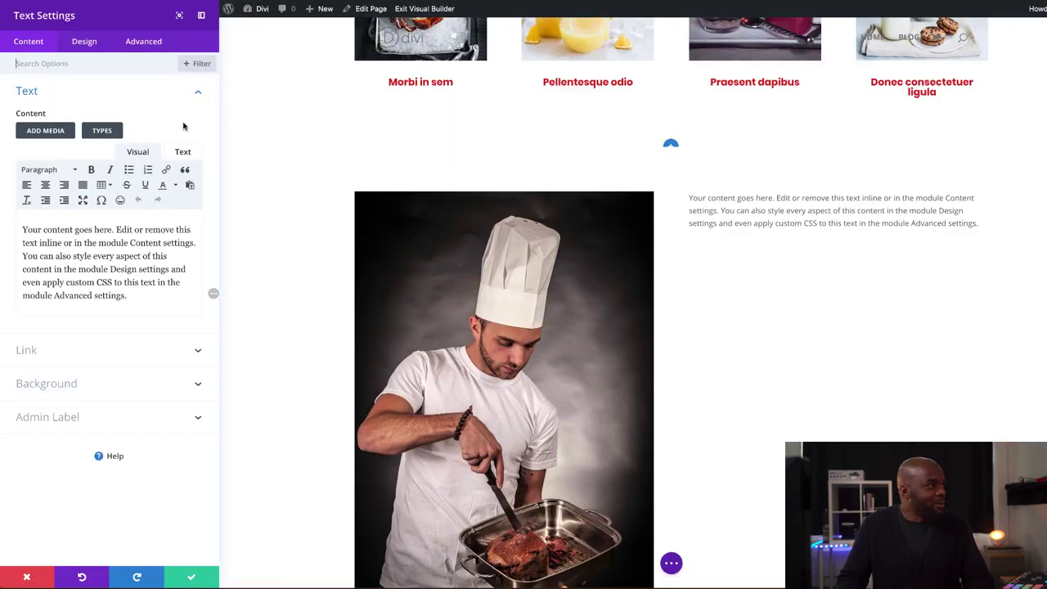
{"action": "left_click_drag", "start_coordinate": [21, 228], "coordinate": [122, 304]}
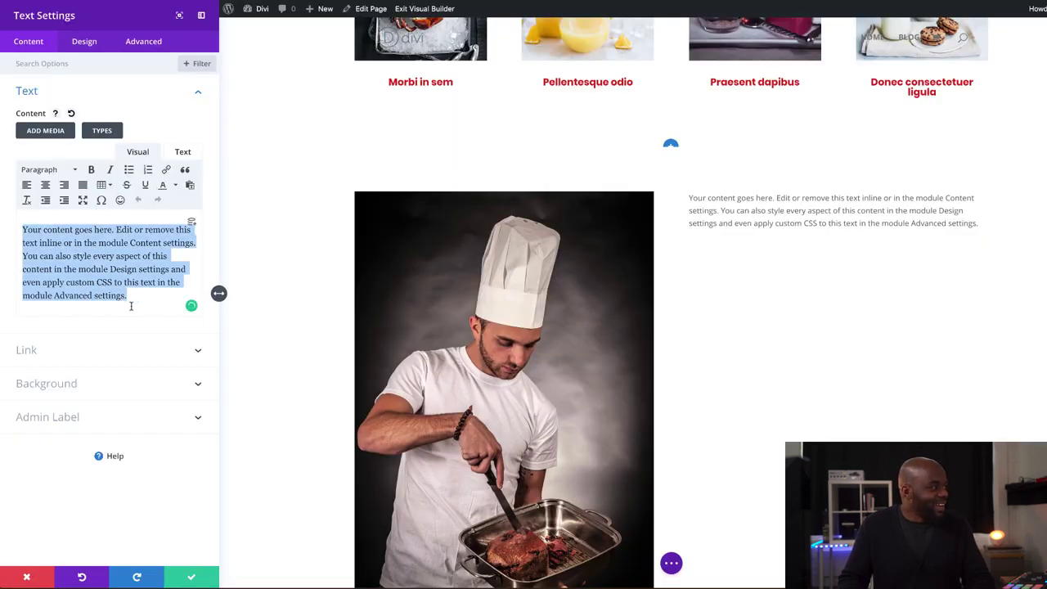
{"action": "key", "text": "BackSpace"}
{"action": "type", "text": "Quisque volutpat"}
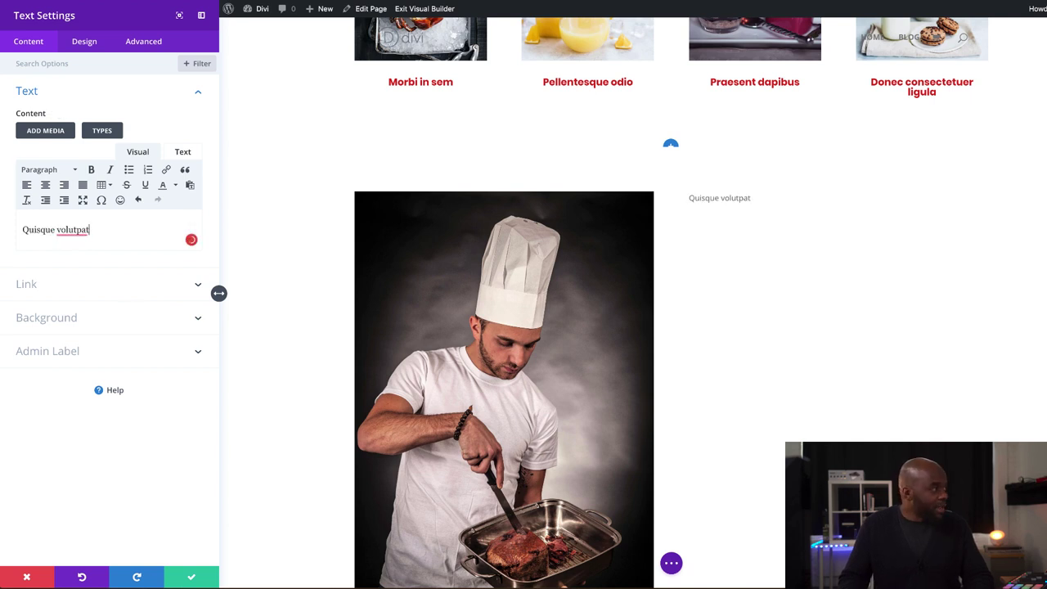
Capitalize the second word of the text so it reads "Quisque Volutpat"
{"action": "left_click", "coordinate": [72, 230]}
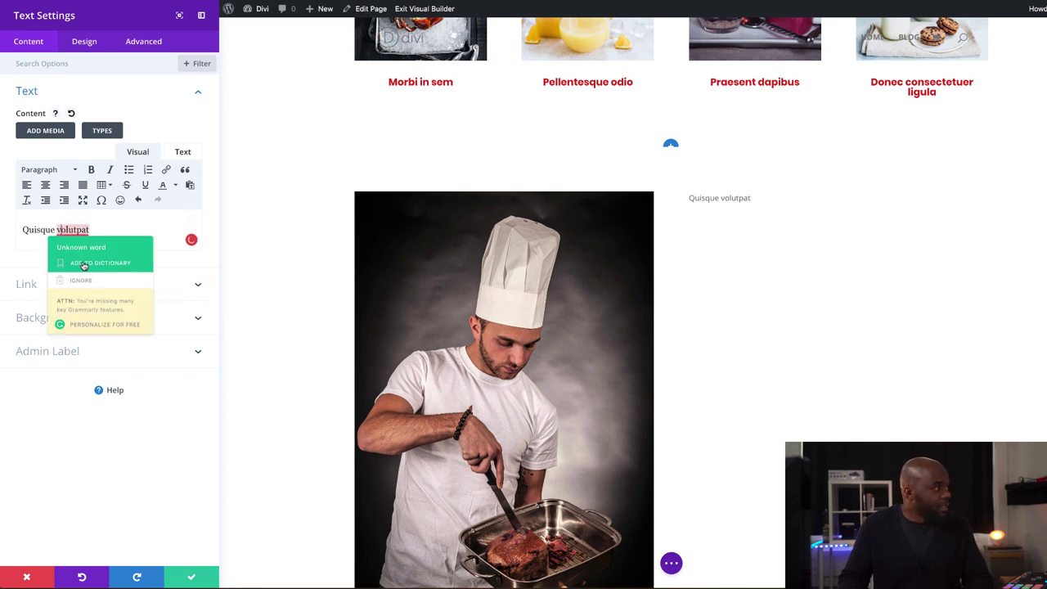
{"action": "left_click", "coordinate": [60, 230]}
{"action": "key", "text": "BackSpace"}
{"action": "type", "text": "X"}
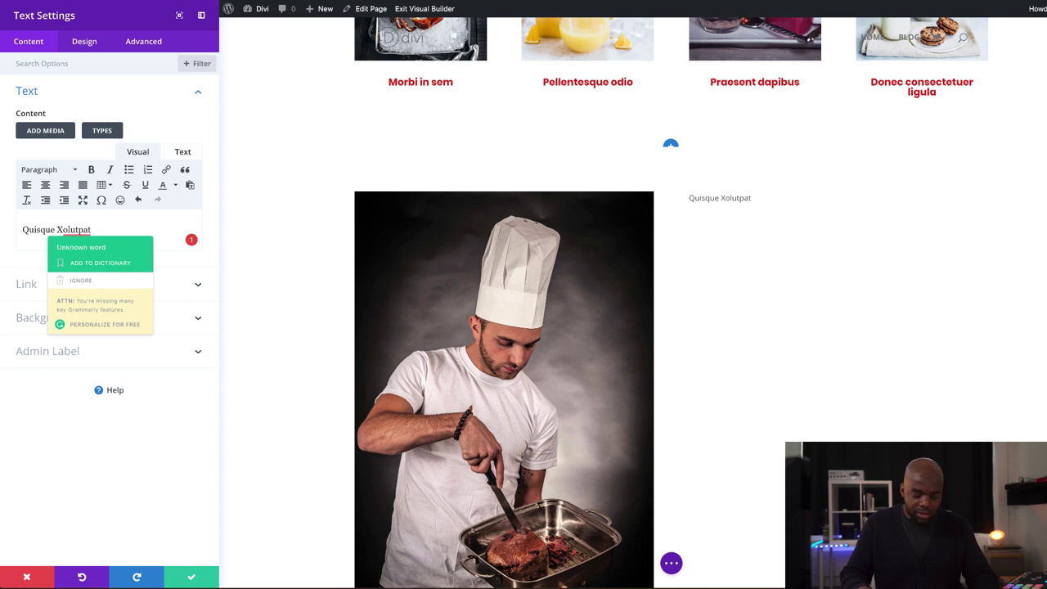
{"action": "key", "text": "BackSpace"}
{"action": "type", "text": "V"}
Format the "Quisque Volutpat" text as Heading 1
{"action": "left_click_drag", "start_coordinate": [97, 229], "coordinate": [20, 226]}
{"action": "left_click", "coordinate": [47, 170]}
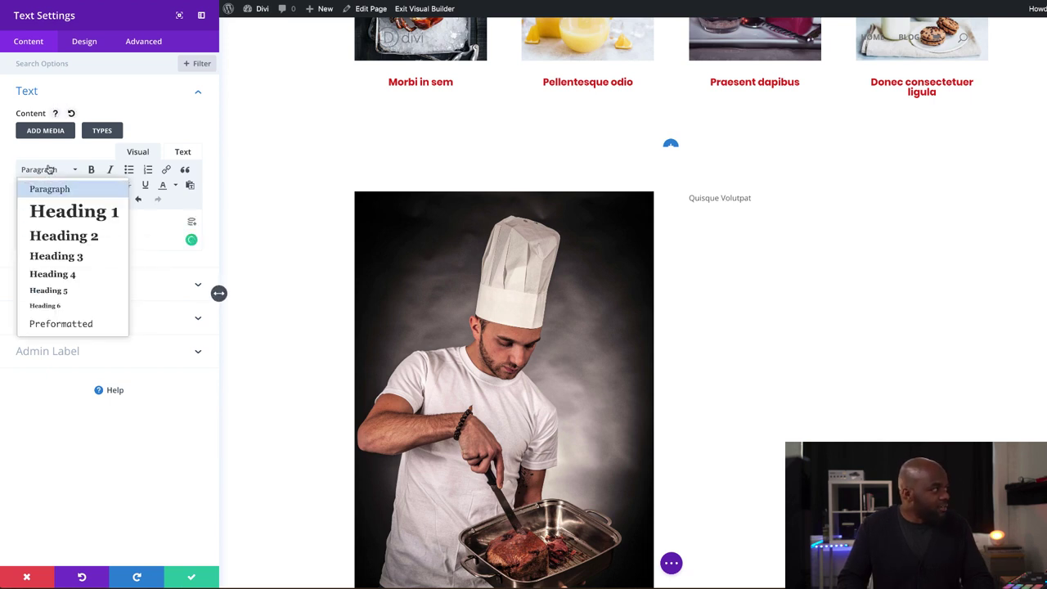
{"action": "left_click", "coordinate": [75, 214]}
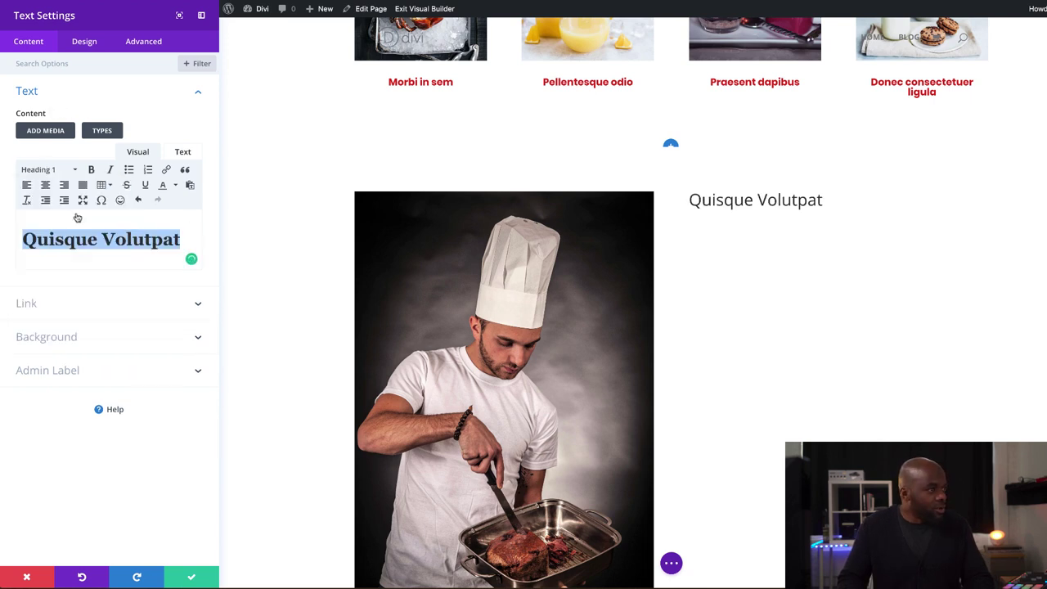
Style the Heading 1 text with the Poppins font, a 40px text size and Light font weight
{"action": "left_click", "coordinate": [85, 43]}
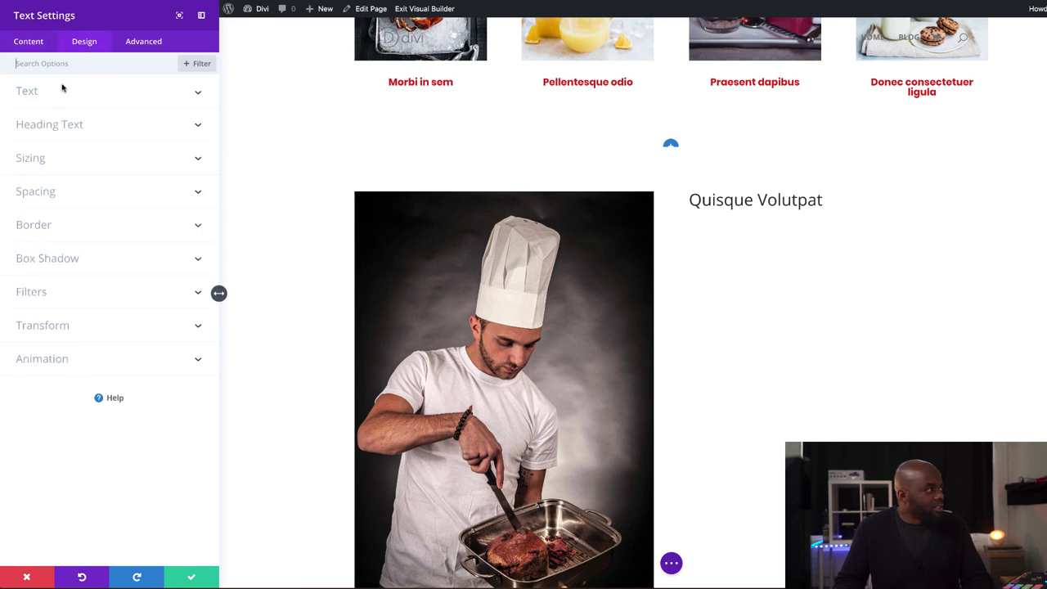
{"action": "left_click", "coordinate": [60, 127]}
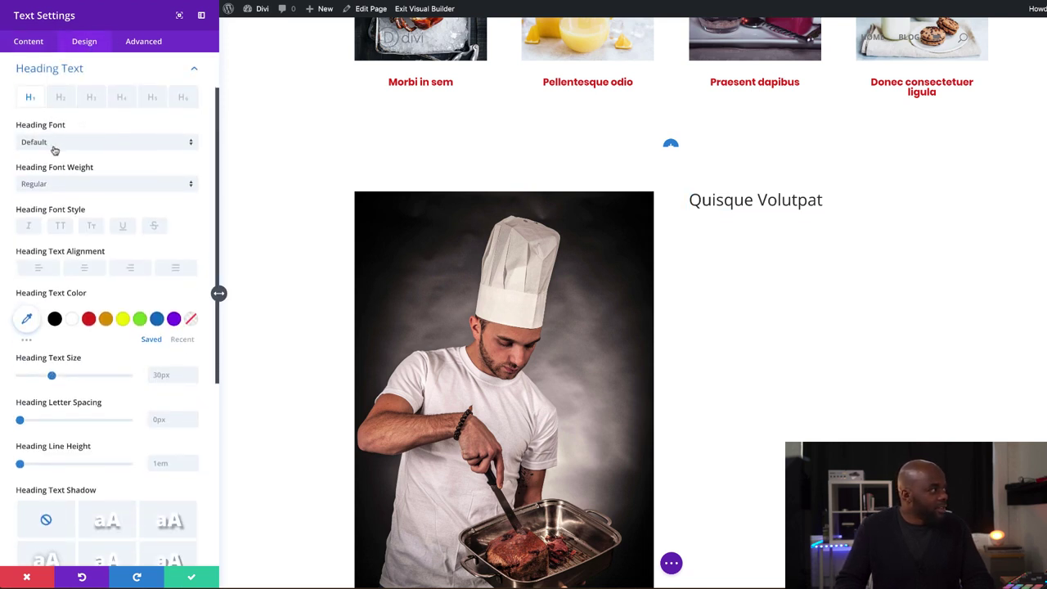
{"action": "left_click", "coordinate": [53, 143]}
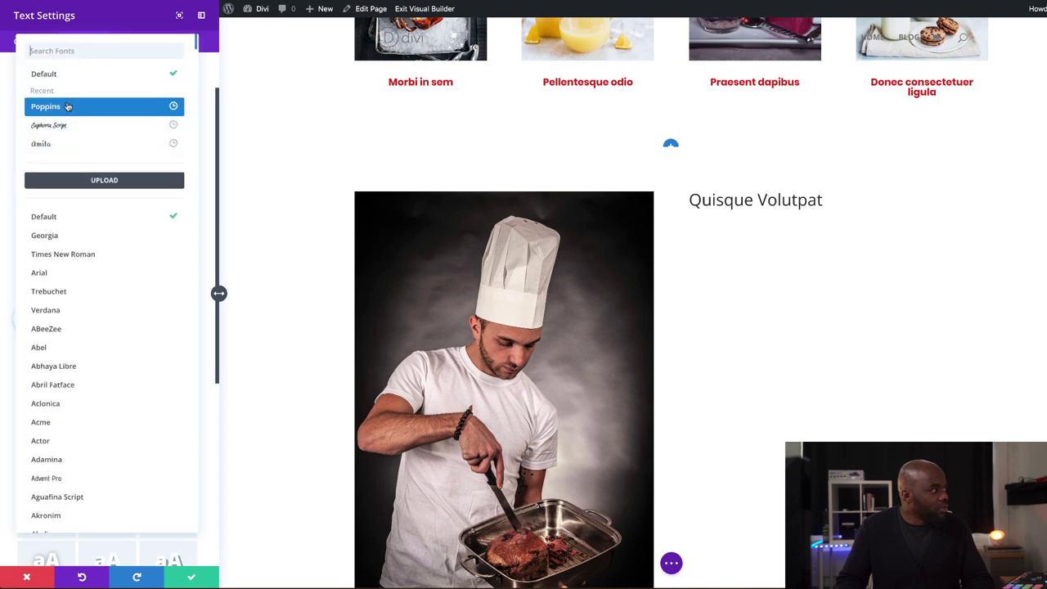
{"action": "left_click", "coordinate": [67, 106]}
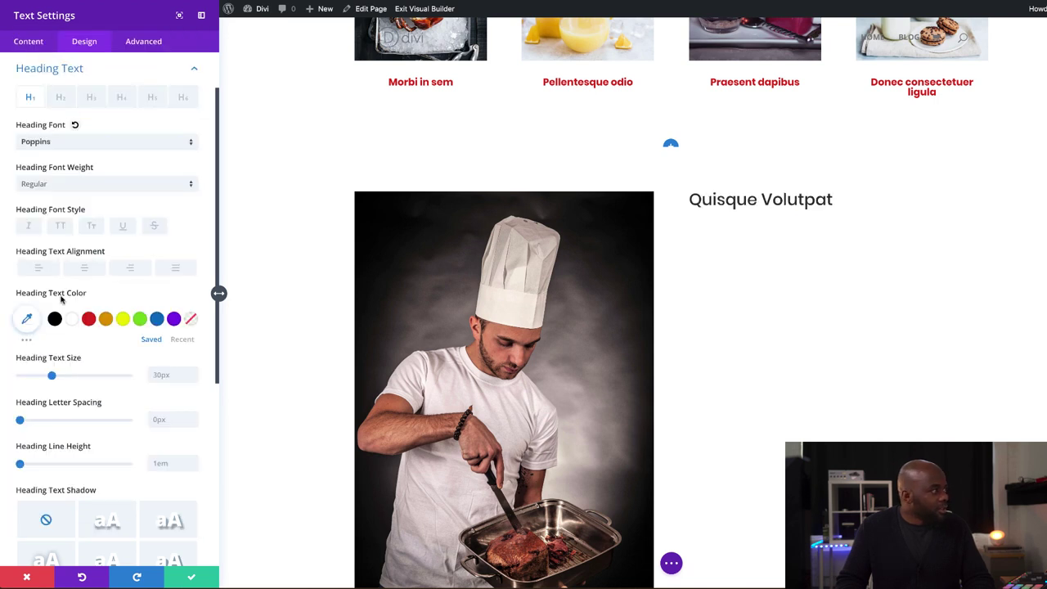
{"action": "left_click_drag", "start_coordinate": [52, 378], "coordinate": [63, 380]}
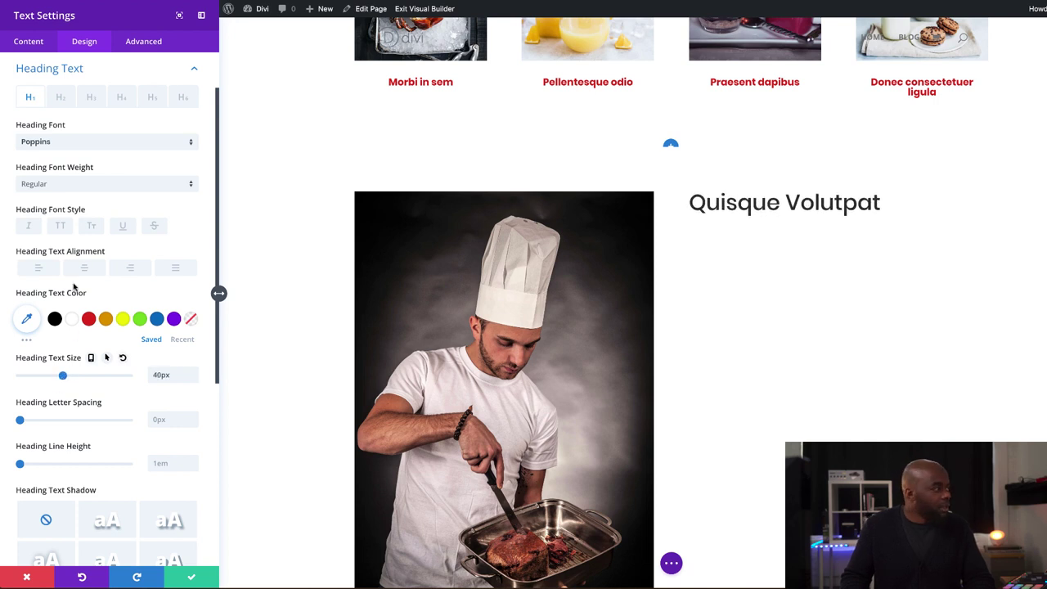
{"action": "left_click", "coordinate": [59, 185]}
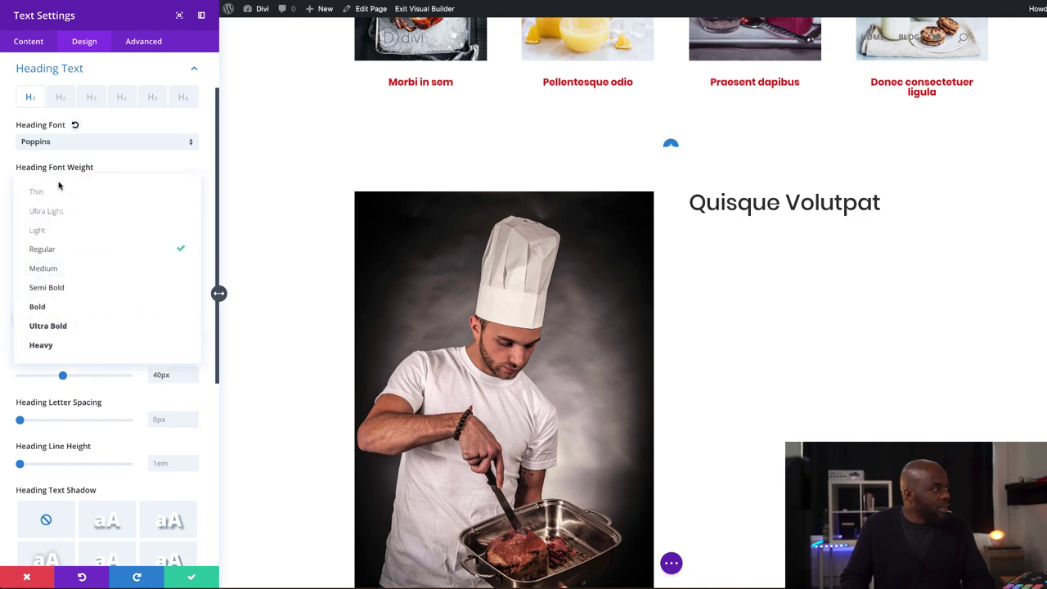
{"action": "left_click", "coordinate": [71, 236]}
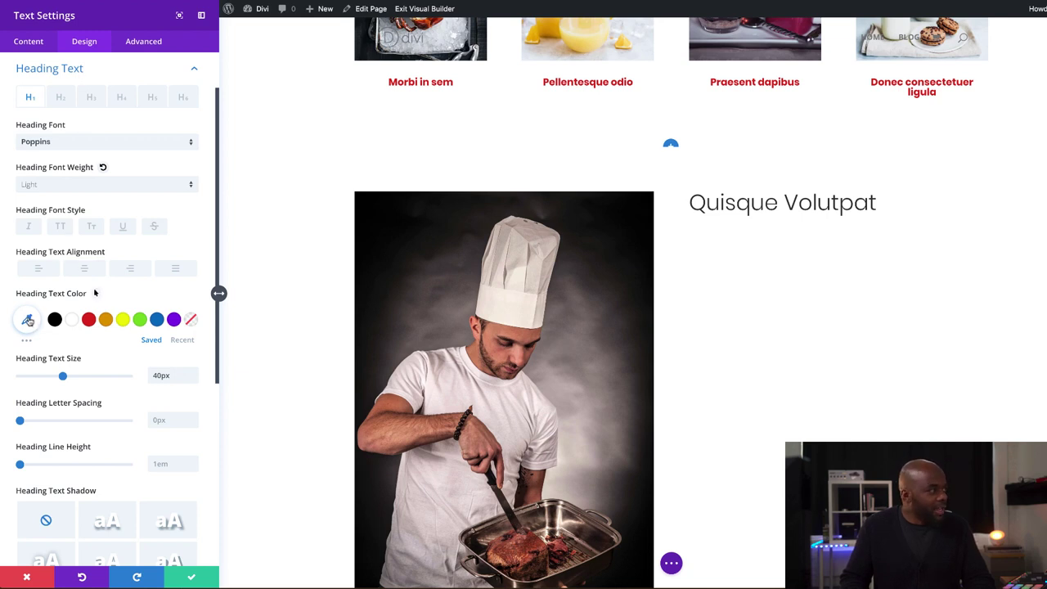
Set the Heading 1 text color to a dark maroon, starting from the #e02b20 red swatch, and save the module
{"action": "left_click", "coordinate": [88, 319]}
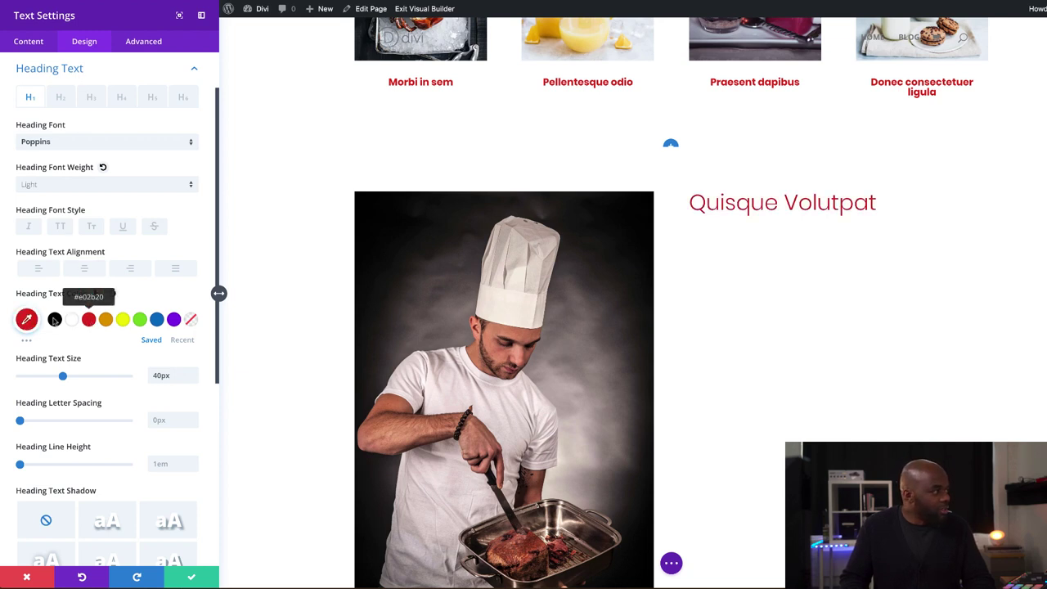
{"action": "left_click", "coordinate": [24, 321]}
{"action": "left_click_drag", "start_coordinate": [24, 344], "coordinate": [4, 360]}
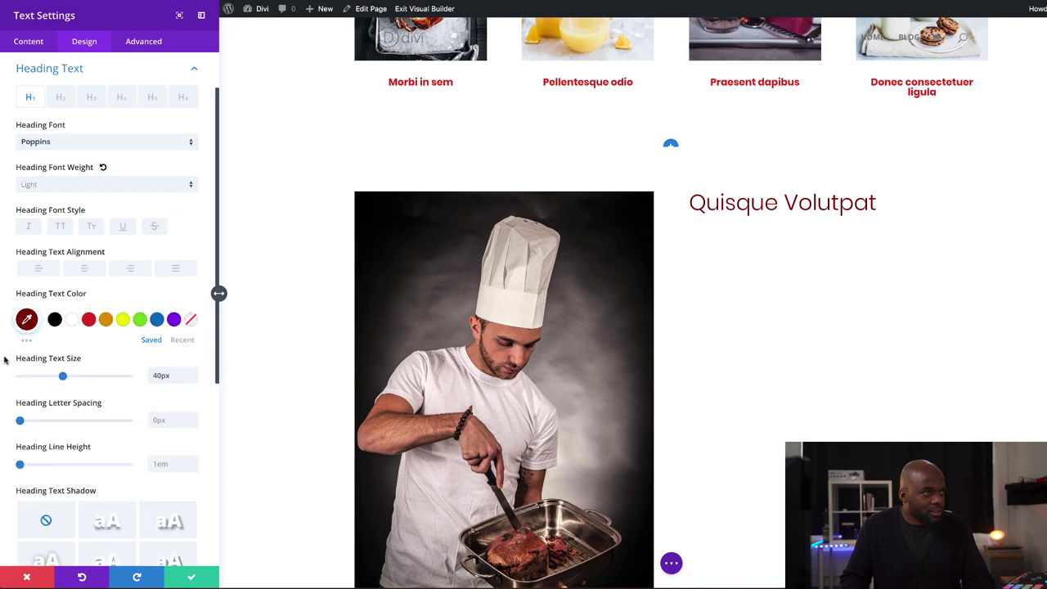
{"action": "left_click", "coordinate": [193, 580]}
Insert another Text module below the "Quisque Volutpat" heading
{"action": "scroll", "coordinate": [650, 341], "scroll_direction": "down", "scroll_amount": 1}
{"action": "mouse_move", "coordinate": [781, 149]}
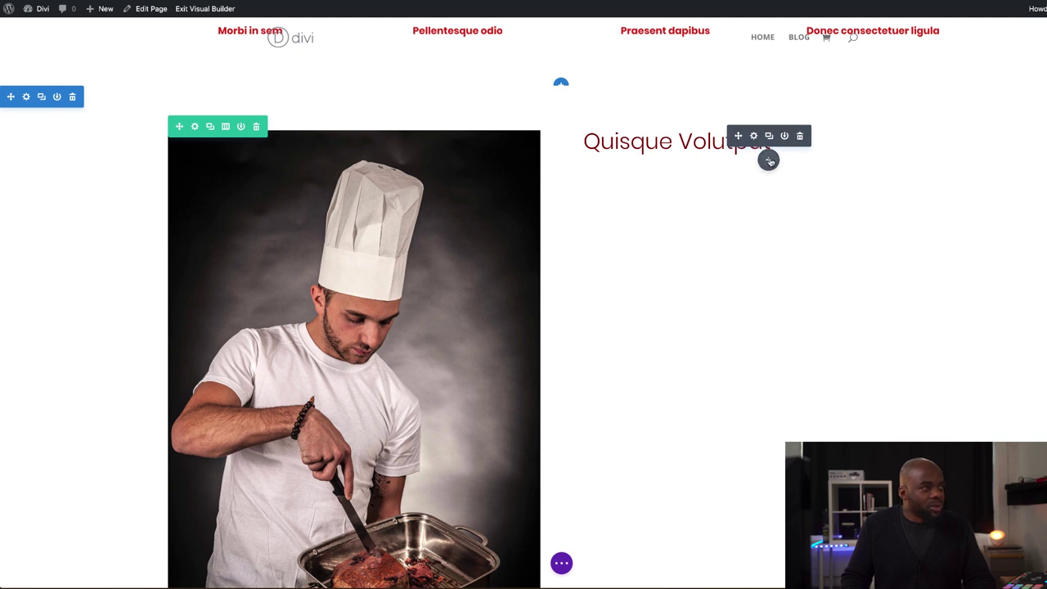
{"action": "left_click", "coordinate": [769, 160]}
{"action": "type", "text": "text"}
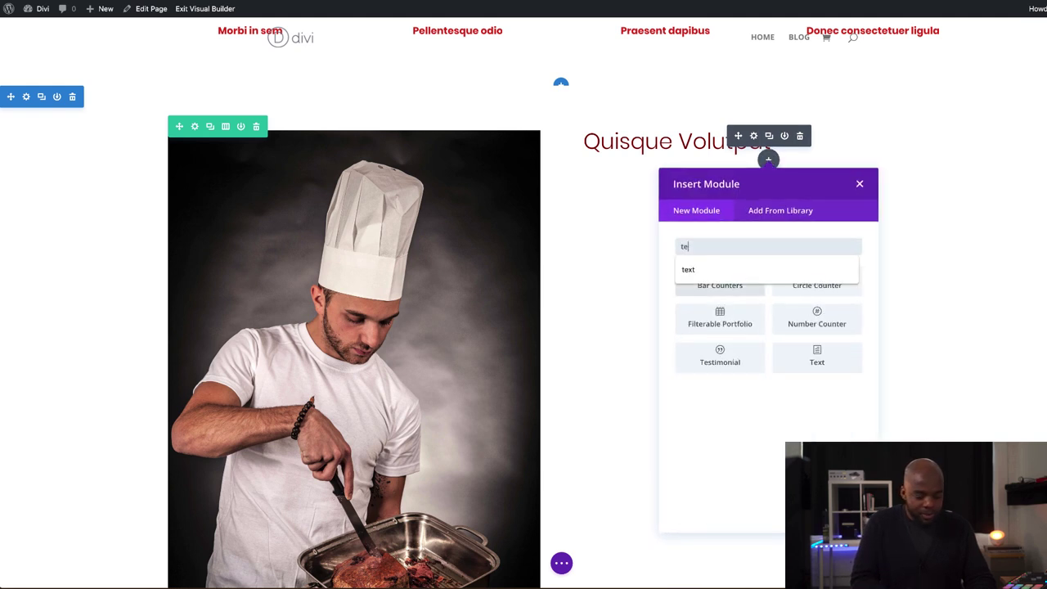
{"action": "left_click", "coordinate": [725, 278]}
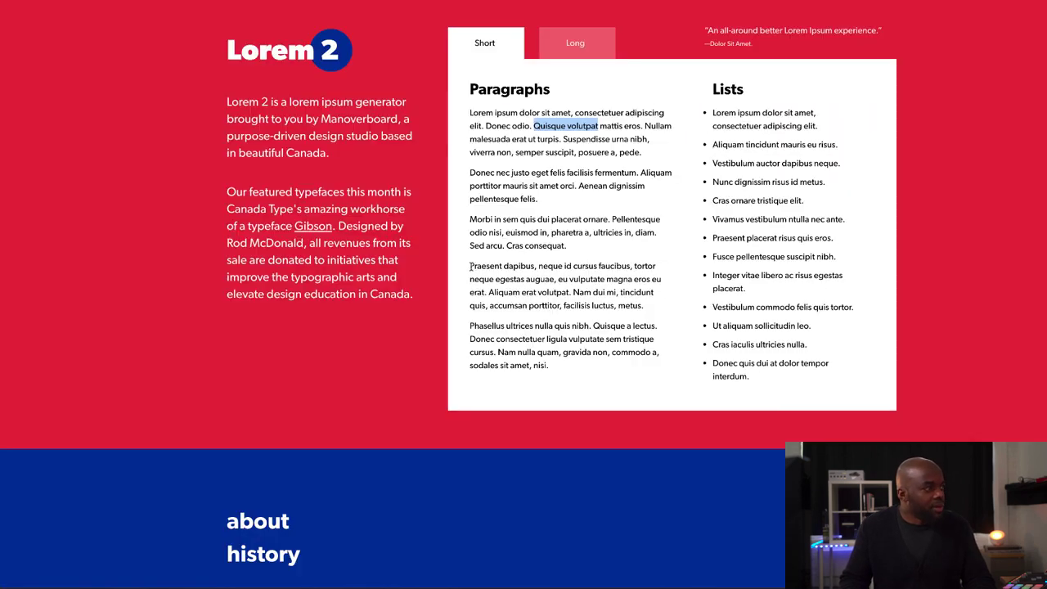
Copy the last two paragraphs from the Lorem 2 page, starting at "Praesent dapibus", and replace the new module's placeholder text with them
{"action": "left_click_drag", "start_coordinate": [470, 266], "coordinate": [548, 366]}
{"action": "key", "text": "ctrl+c"}
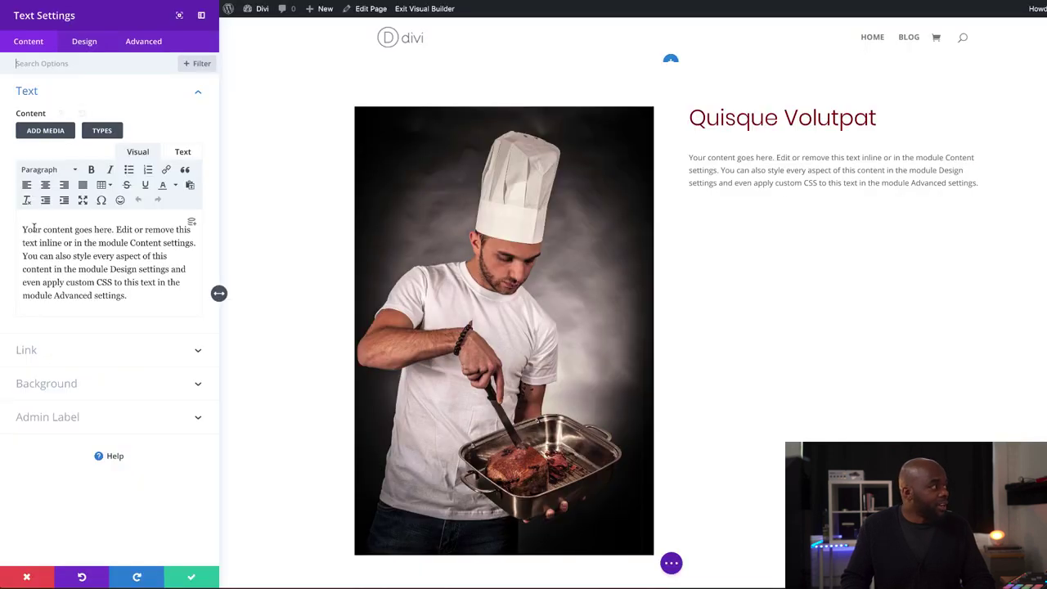
{"action": "left_click_drag", "start_coordinate": [21, 229], "coordinate": [157, 314]}
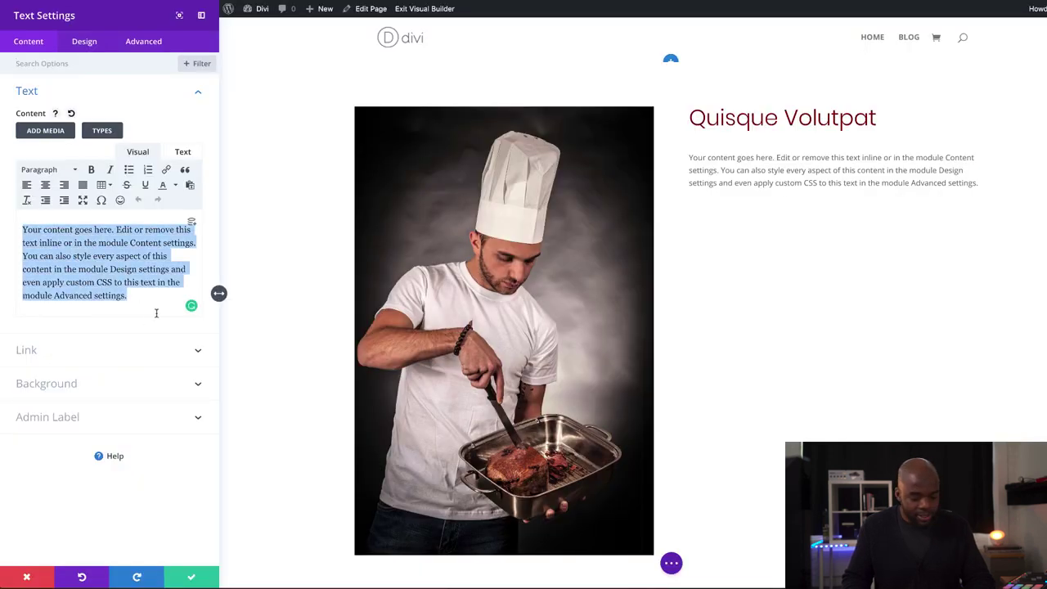
{"action": "key", "text": "ctrl+v"}
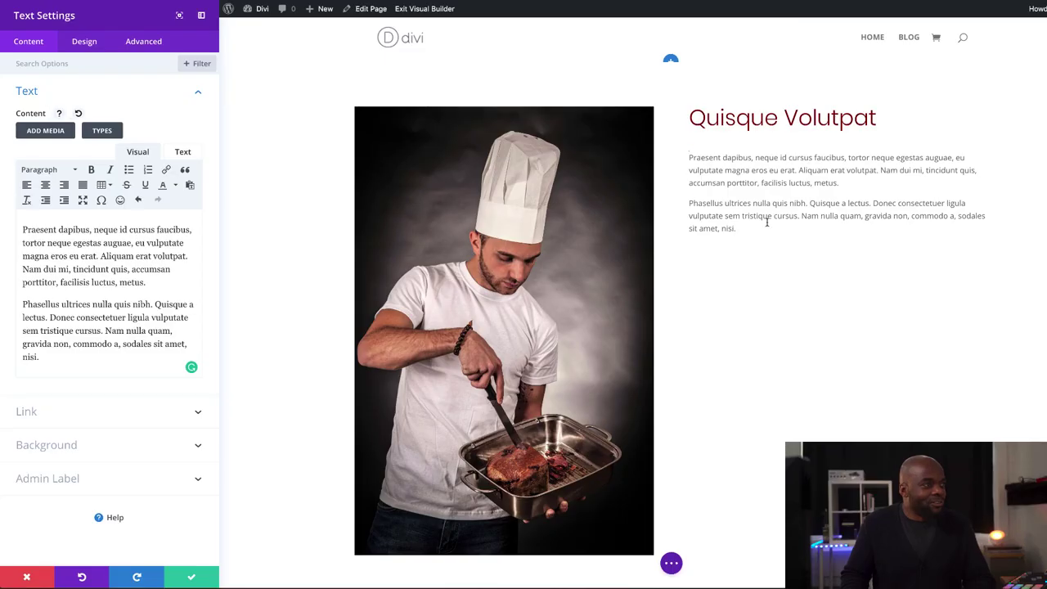
Style the paragraph module's text with the Poppins font, an 18px text size and a 1.8em line height
{"action": "left_click", "coordinate": [86, 42]}
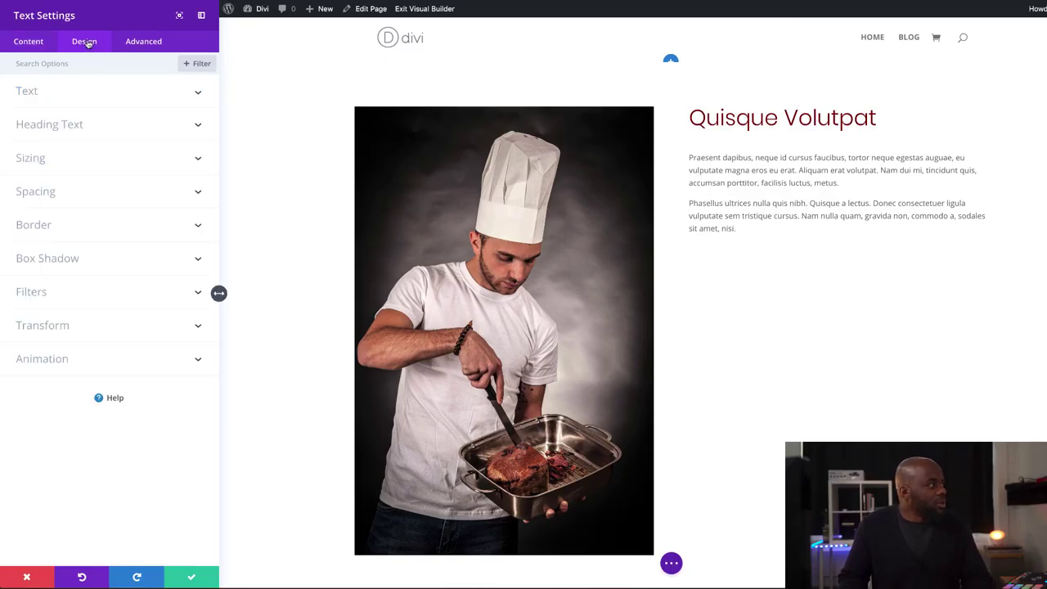
{"action": "left_click", "coordinate": [58, 92]}
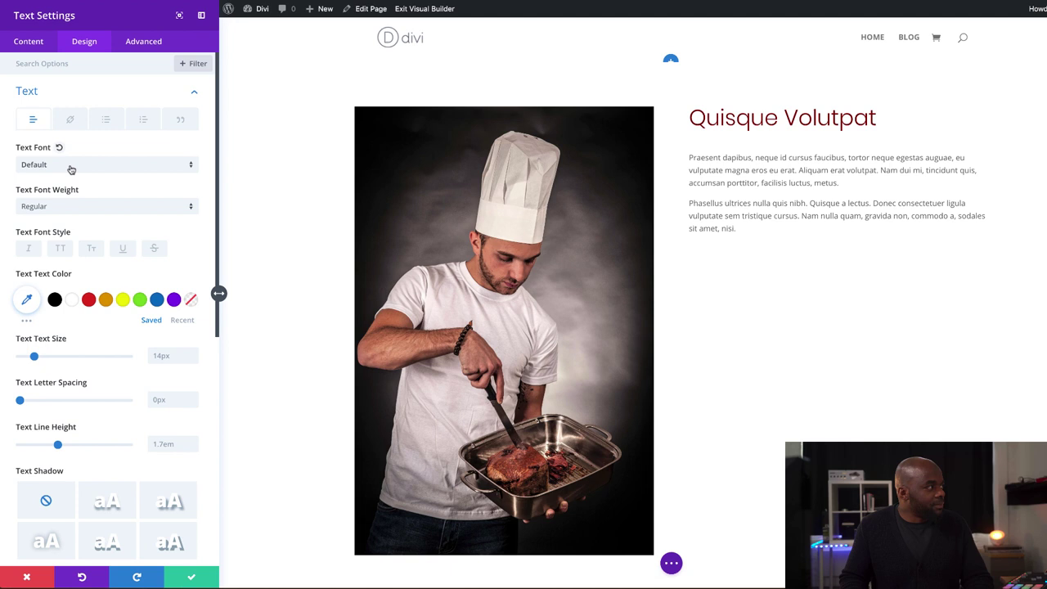
{"action": "left_click", "coordinate": [71, 169]}
{"action": "left_click", "coordinate": [72, 103]}
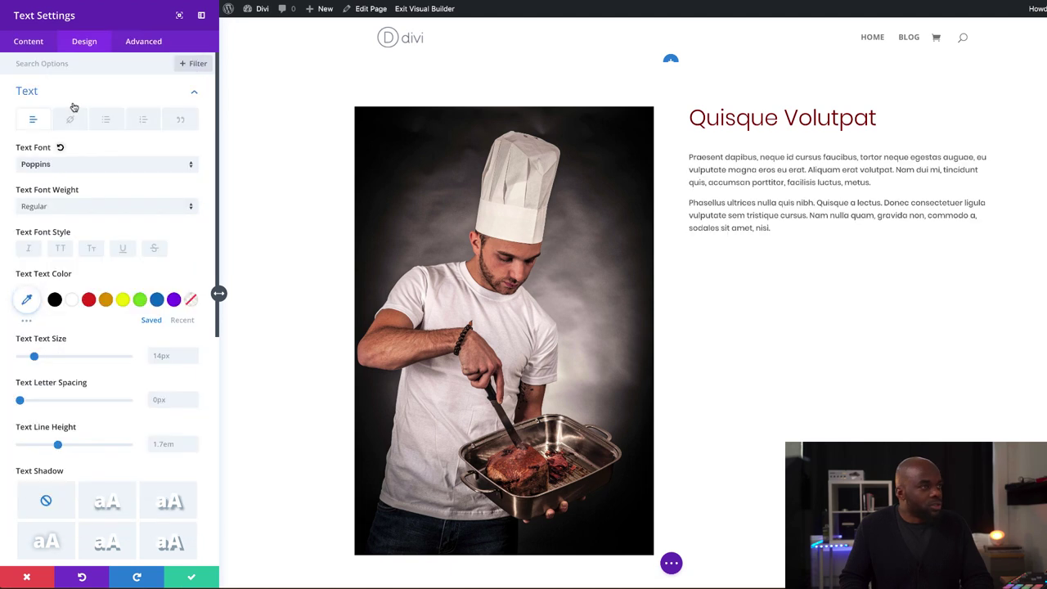
{"action": "left_click_drag", "start_coordinate": [34, 357], "coordinate": [39, 358]}
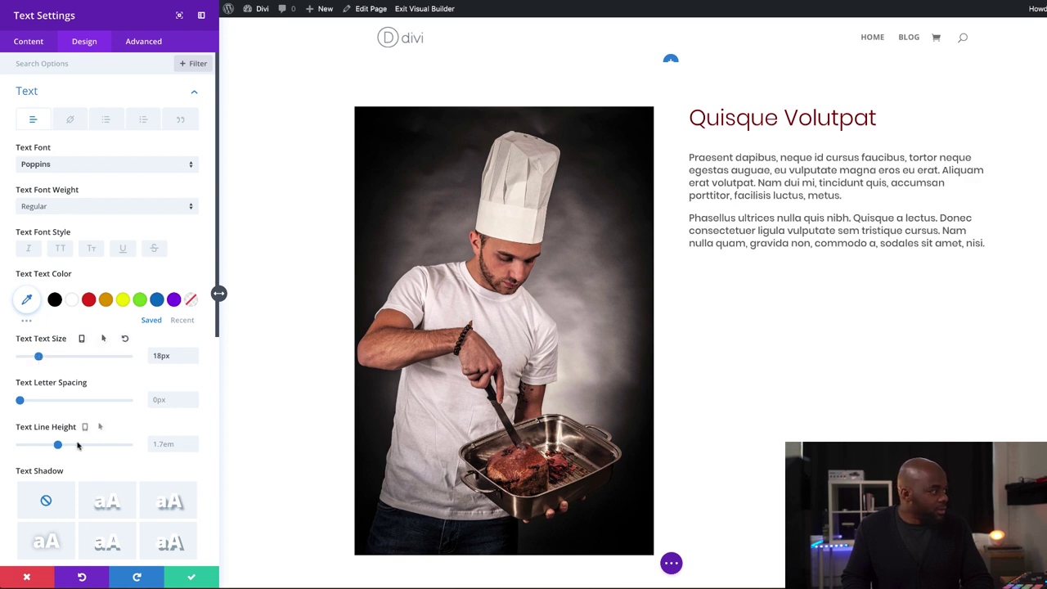
{"action": "left_click_drag", "start_coordinate": [59, 446], "coordinate": [62, 446]}
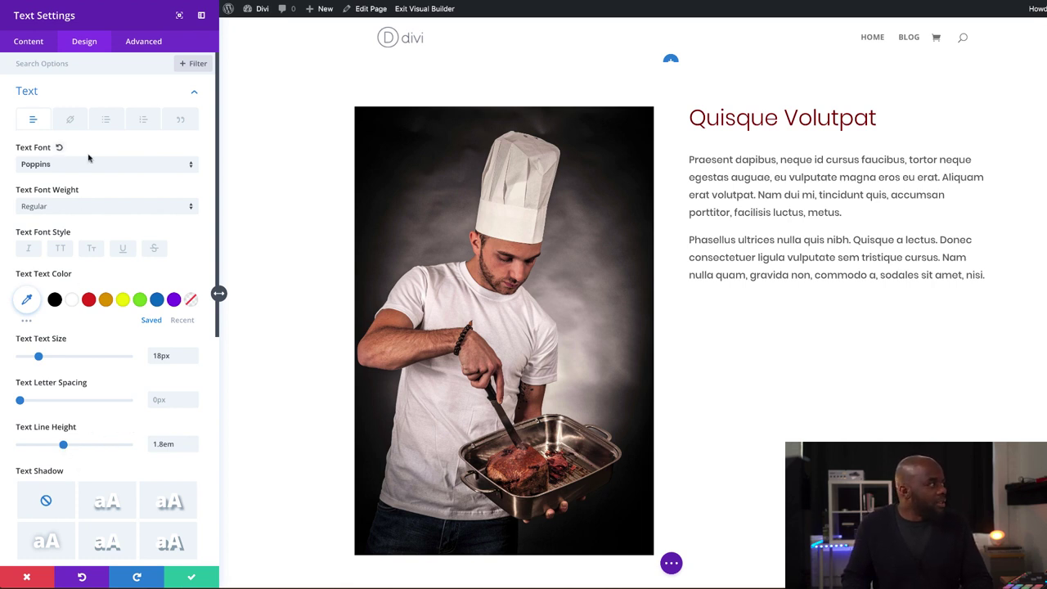
Set the paragraph module's top custom margin to -22px to bring it closer to the heading
{"action": "scroll", "coordinate": [119, 435], "scroll_direction": "down", "scroll_amount": 5}
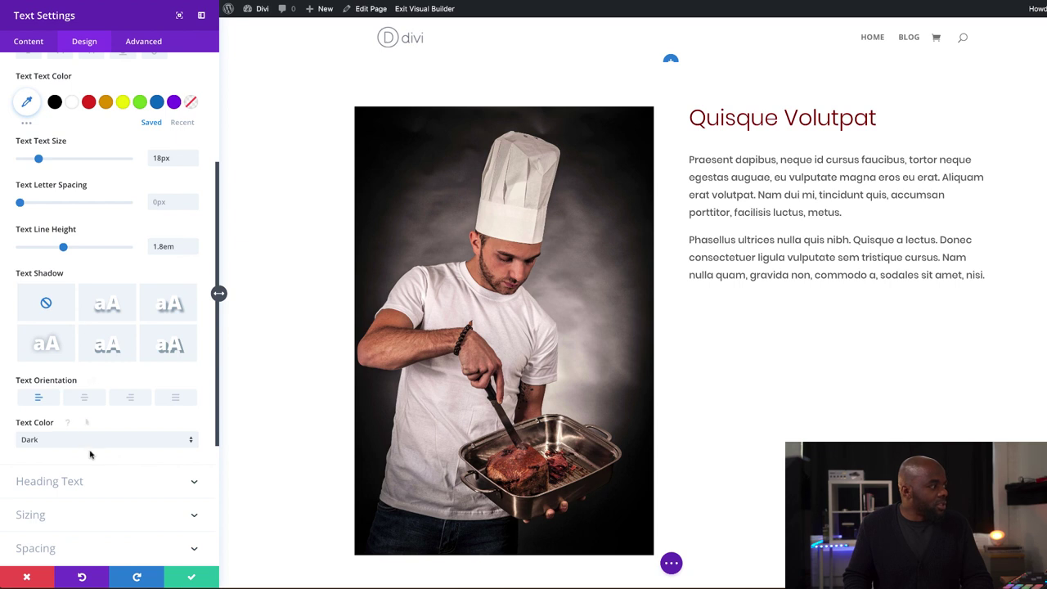
{"action": "scroll", "coordinate": [90, 454], "scroll_direction": "down", "scroll_amount": 2}
{"action": "left_click", "coordinate": [30, 462]}
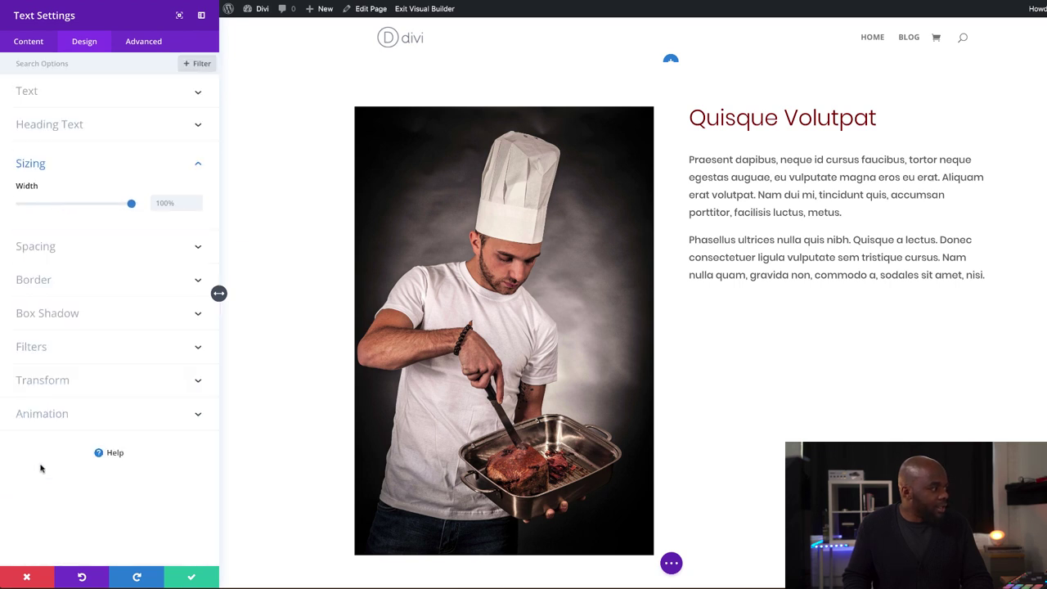
{"action": "left_click", "coordinate": [34, 252]}
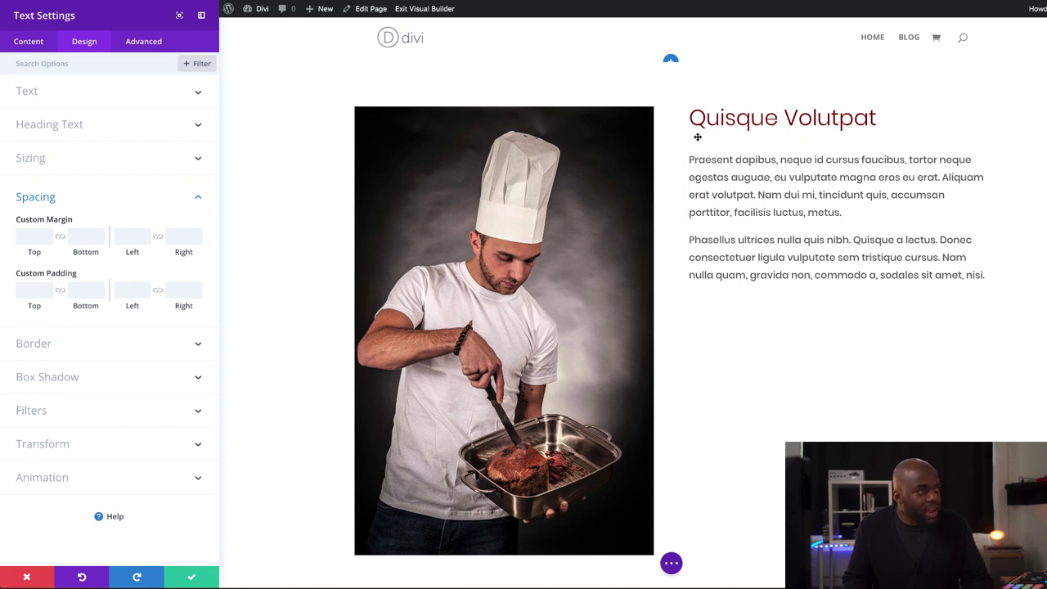
{"action": "left_click_drag", "start_coordinate": [37, 253], "coordinate": [26, 254]}
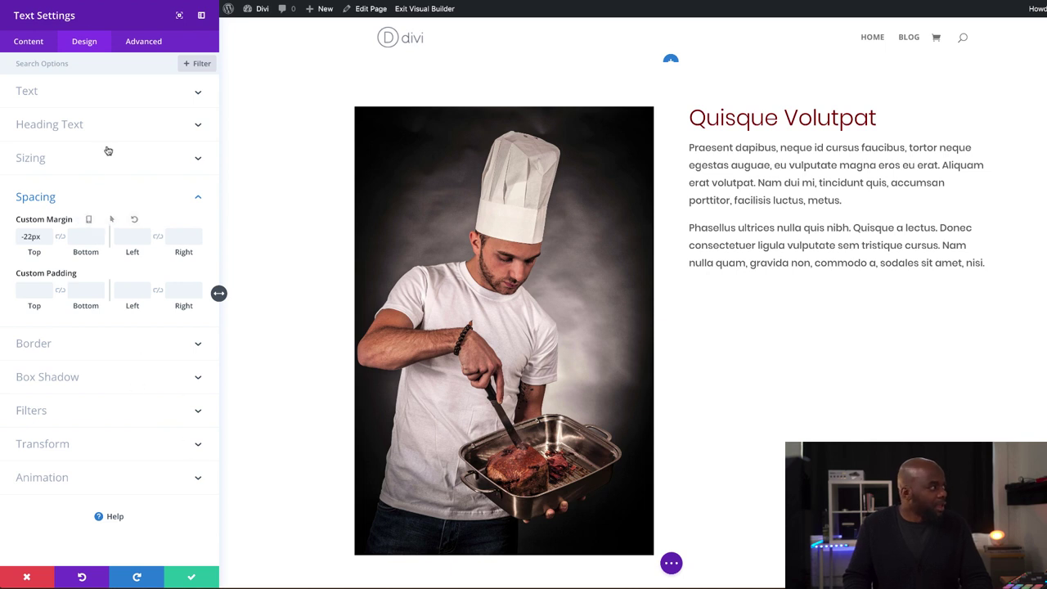
Set the paragraph text color to a dark maroon, starting from the #e02b20 red swatch, and save the module
{"action": "left_click", "coordinate": [61, 97]}
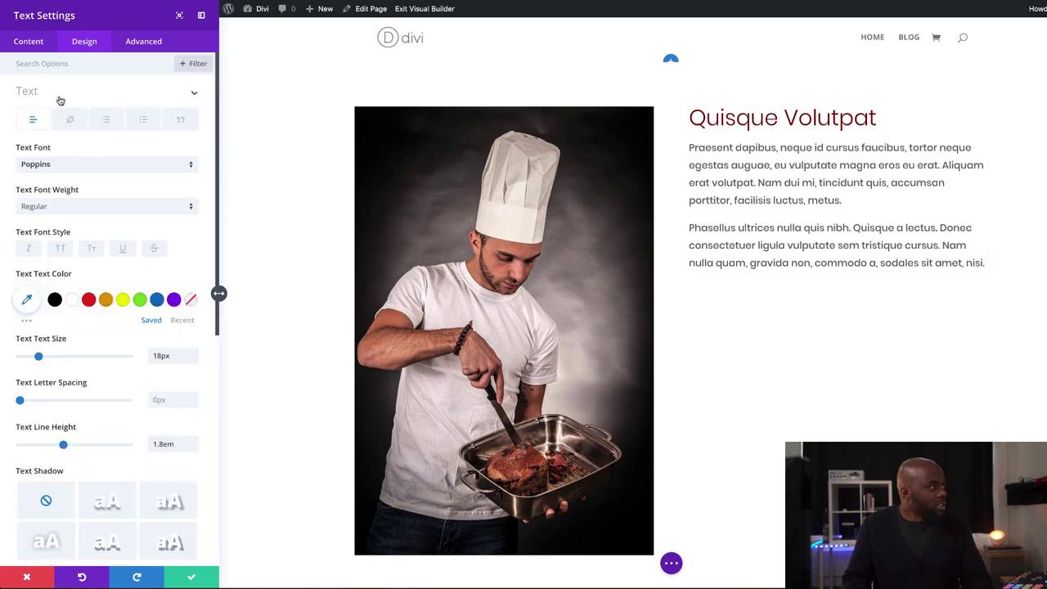
{"action": "left_click", "coordinate": [88, 299]}
{"action": "left_click", "coordinate": [26, 300]}
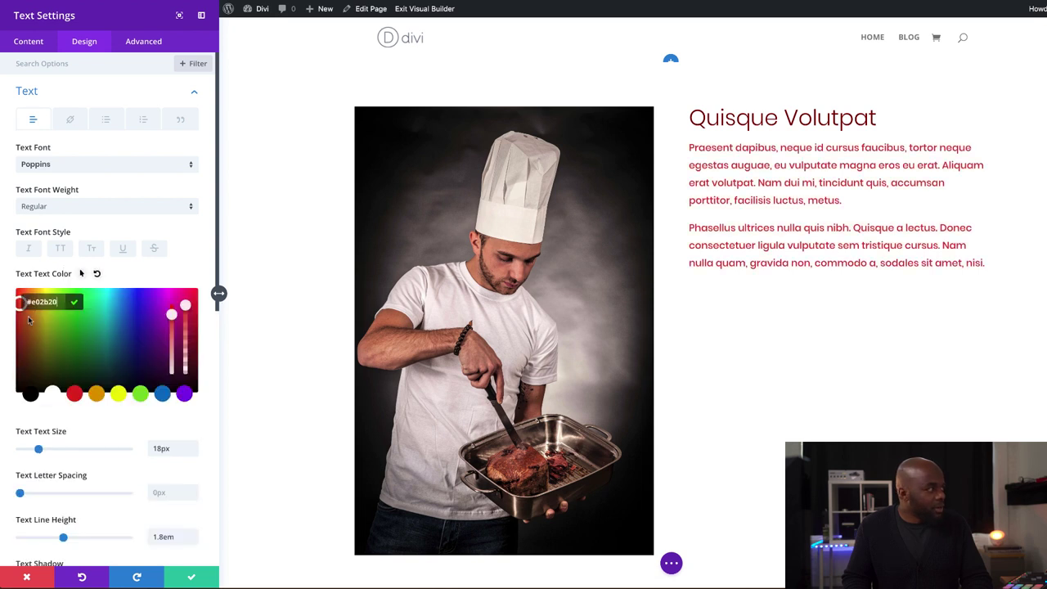
{"action": "left_click_drag", "start_coordinate": [24, 325], "coordinate": [16, 339]}
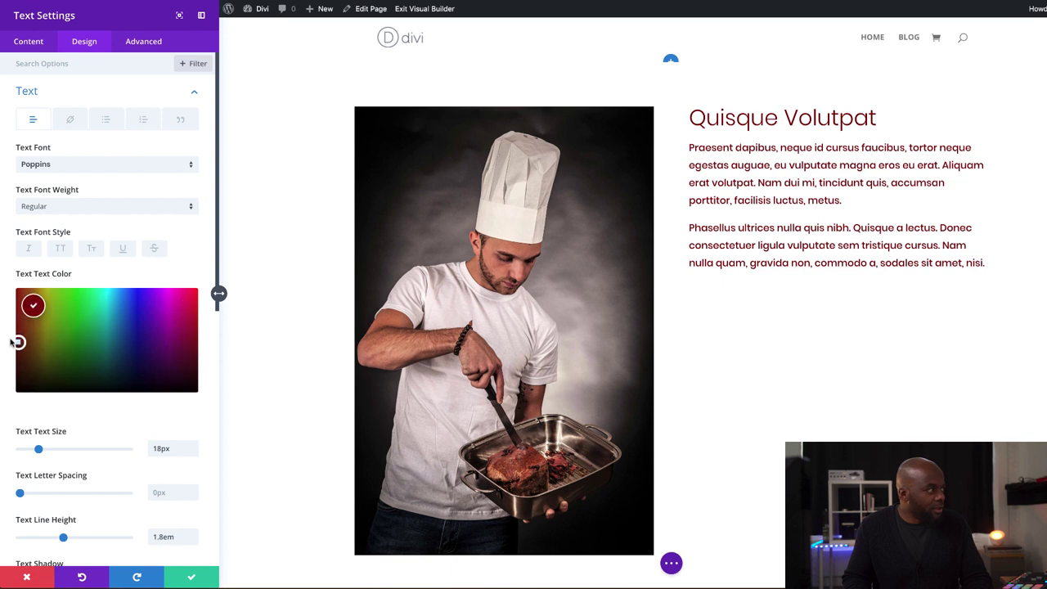
{"action": "left_click", "coordinate": [11, 342]}
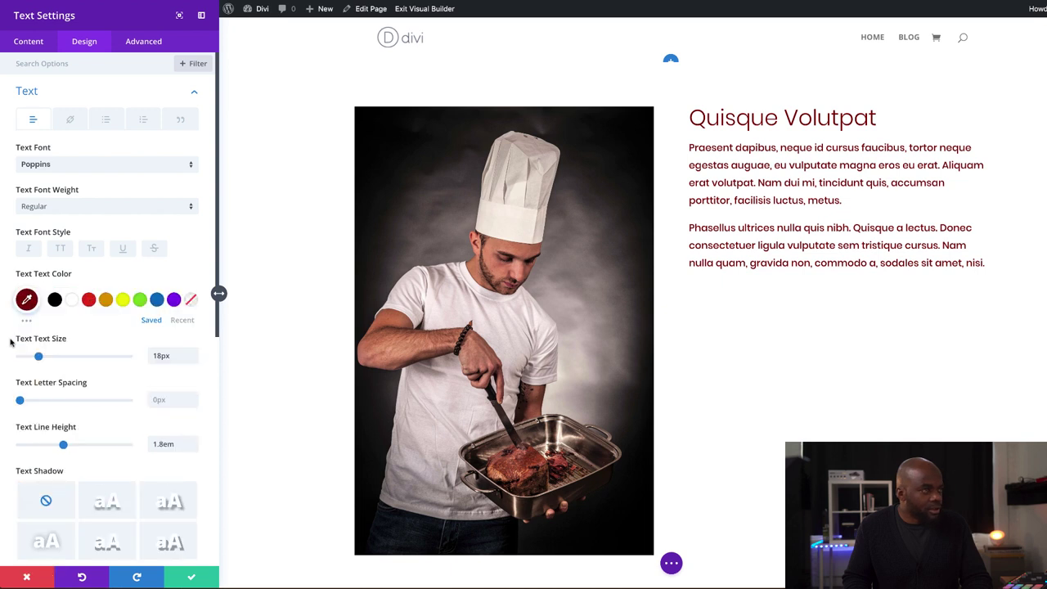
{"action": "left_click", "coordinate": [192, 579]}
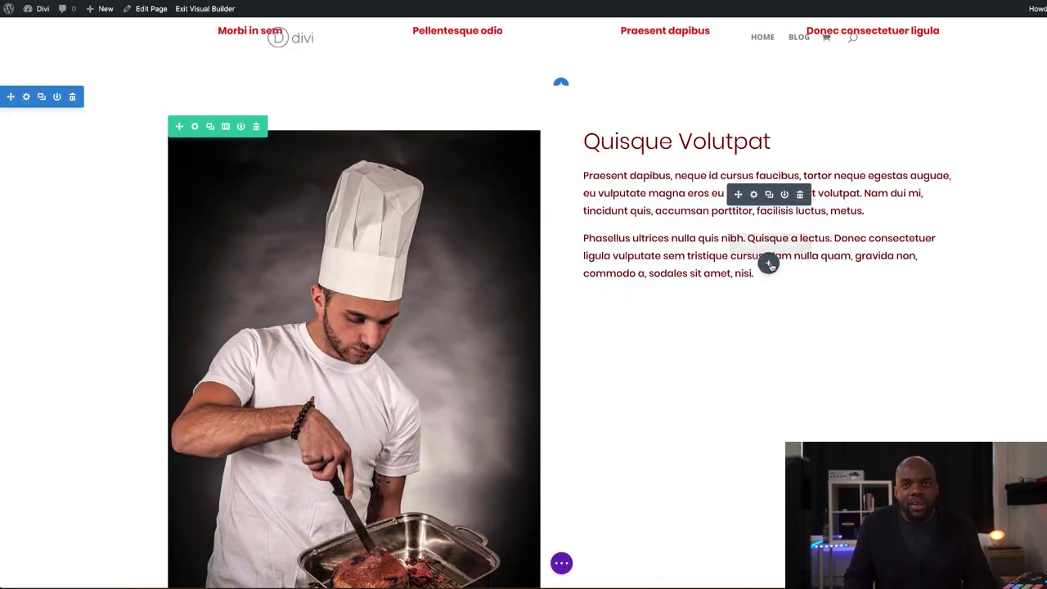
Insert a Video module below the paragraph text and check its MP4/URL video source
{"action": "left_click", "coordinate": [769, 263]}
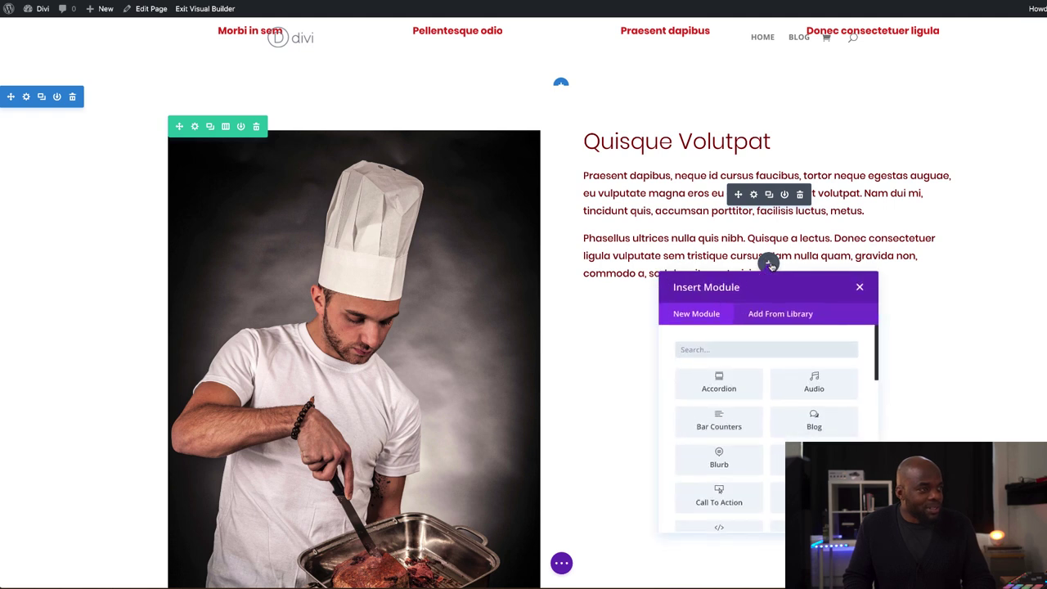
{"action": "type", "text": "video"}
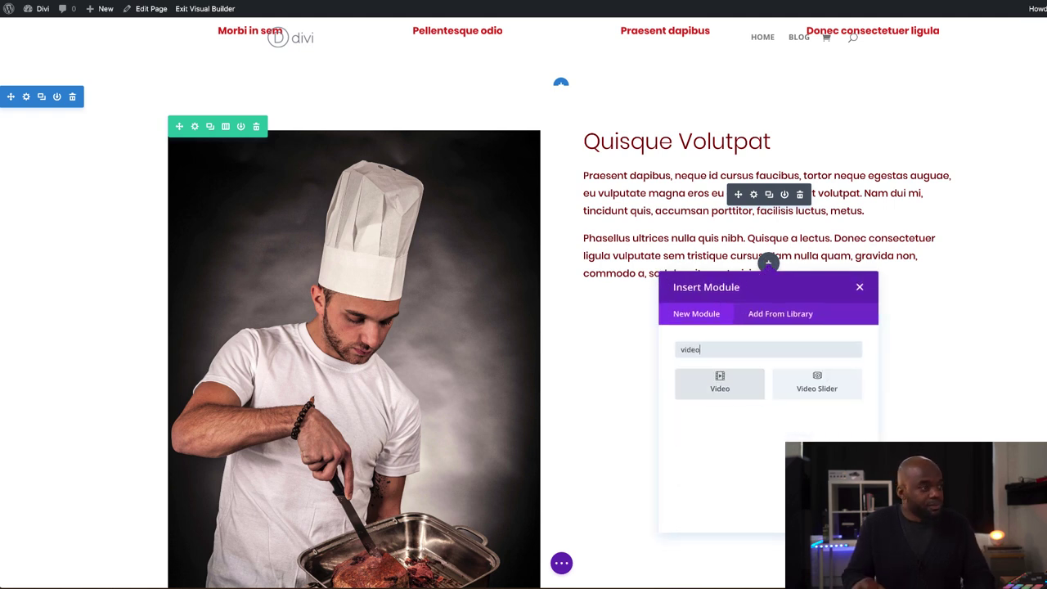
{"action": "left_click", "coordinate": [721, 384]}
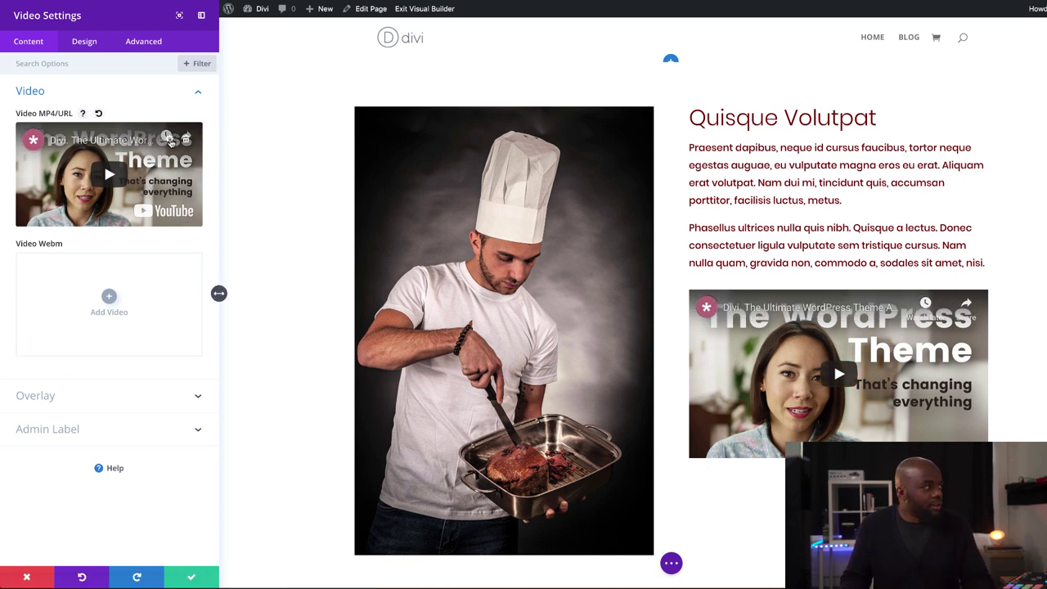
{"action": "left_click", "coordinate": [168, 140]}
{"action": "left_click", "coordinate": [70, 61]}
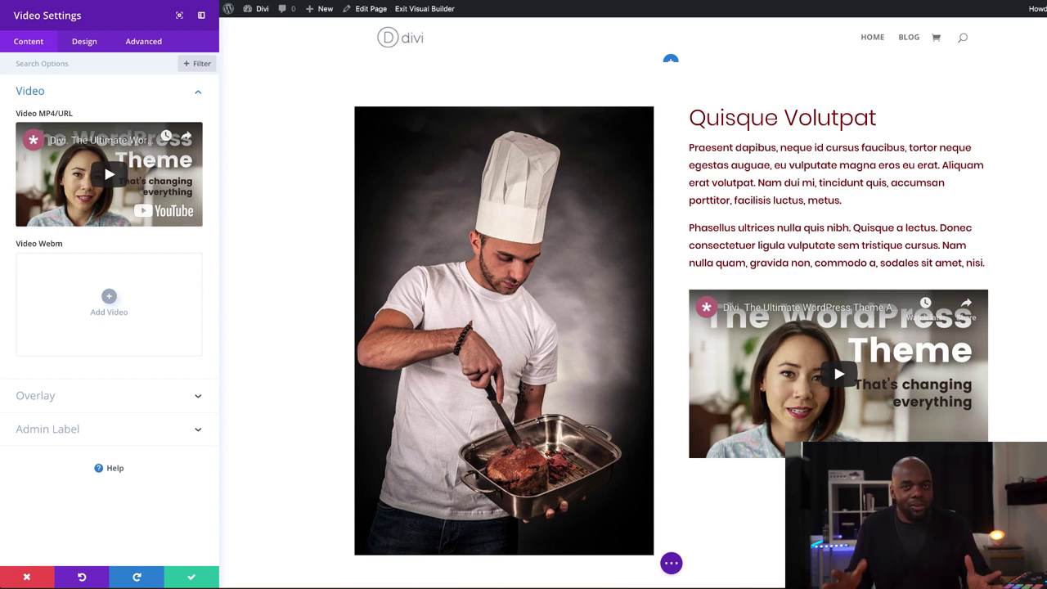
Set the video's overlay image to shrimp-1209744_1920.jpg from the media library and save the module
{"action": "left_click", "coordinate": [145, 402]}
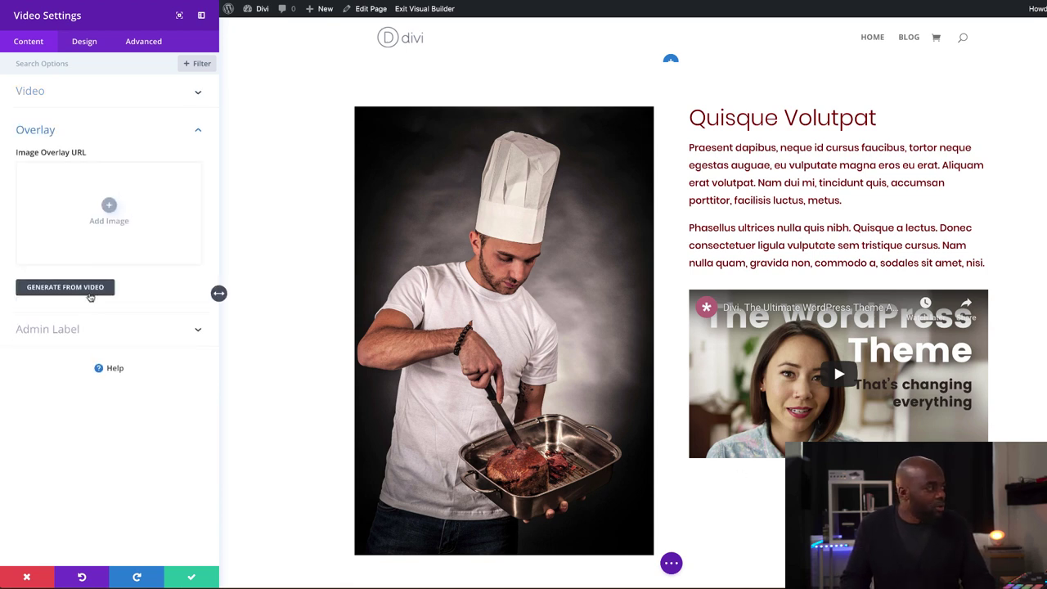
{"action": "left_click", "coordinate": [110, 207]}
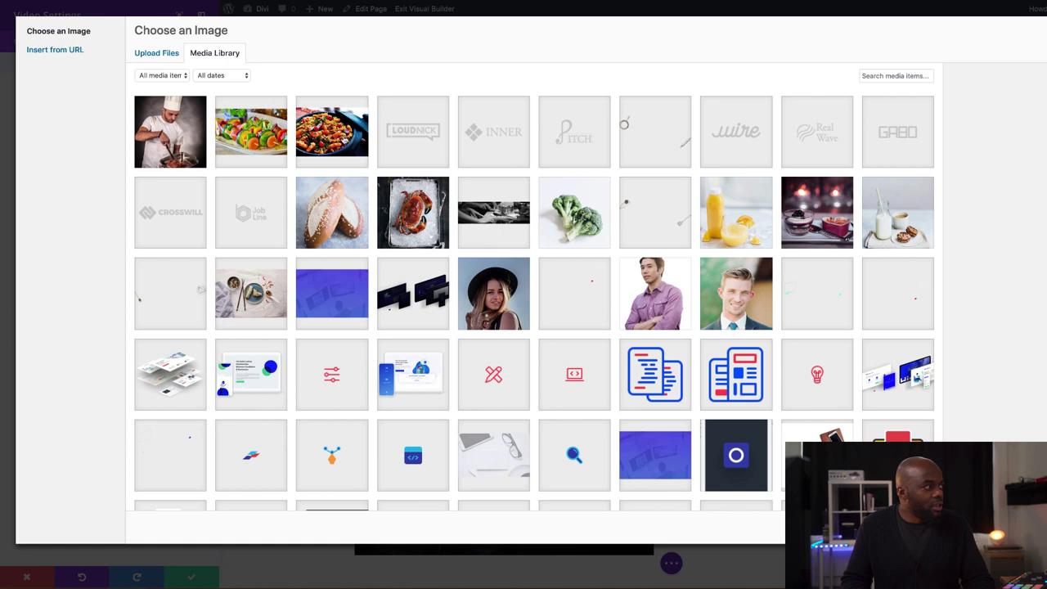
{"action": "left_click", "coordinate": [252, 140]}
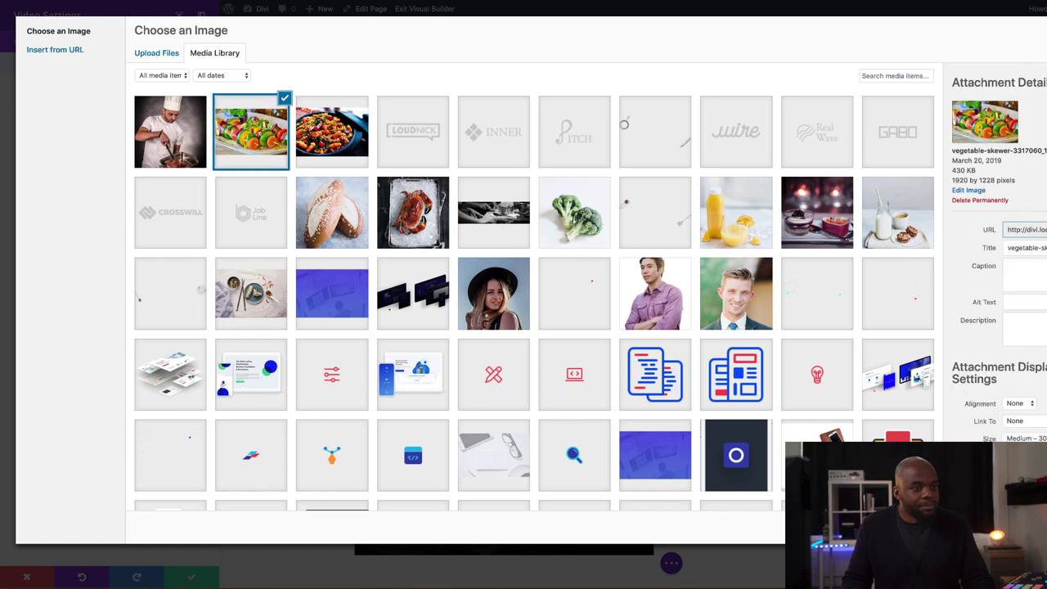
{"action": "left_click", "coordinate": [329, 129]}
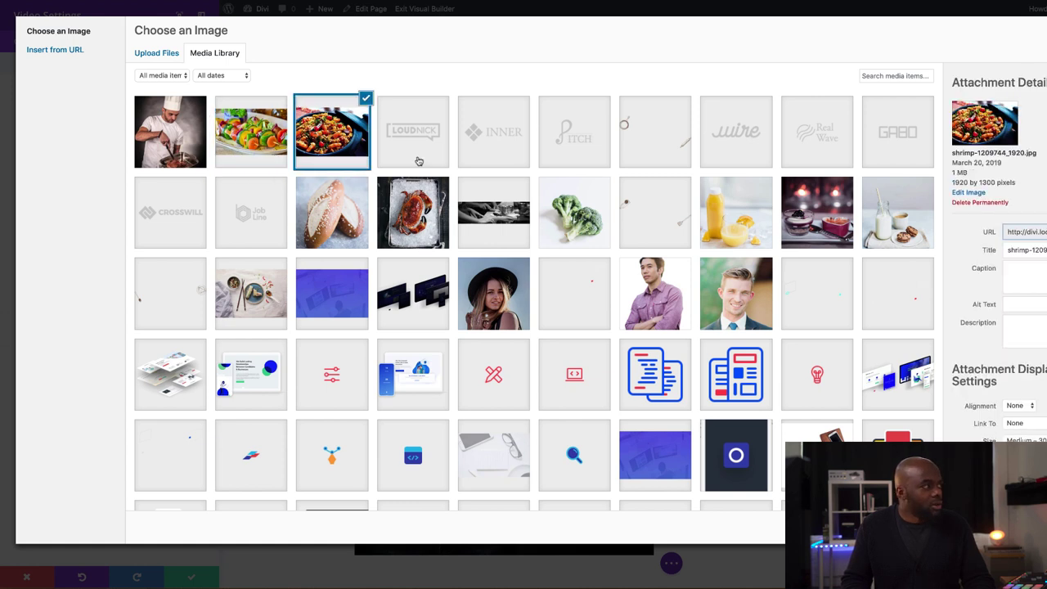
{"action": "left_click", "coordinate": [986, 527]}
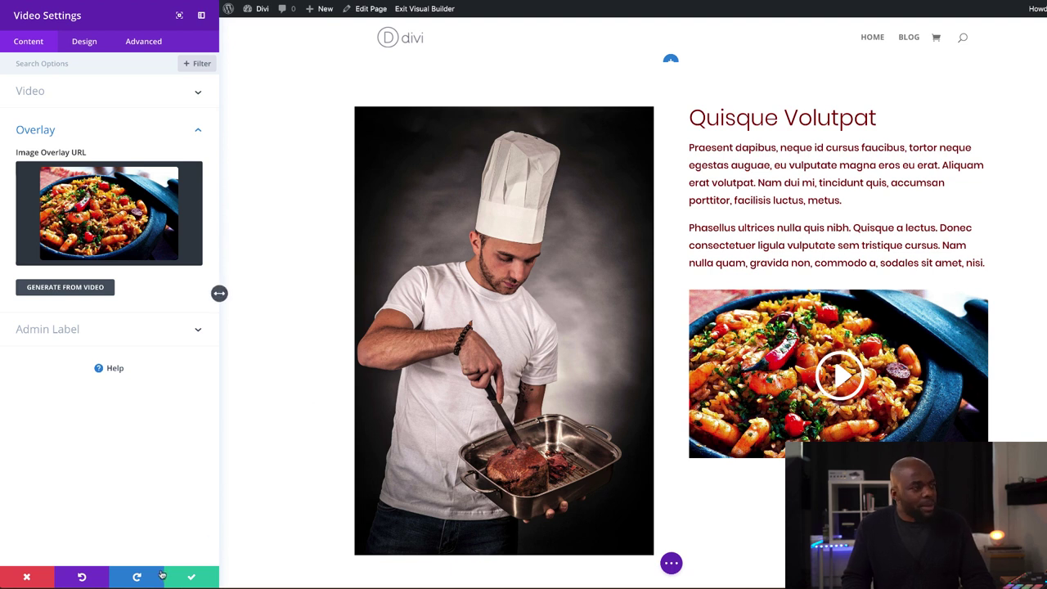
{"action": "left_click", "coordinate": [191, 577]}
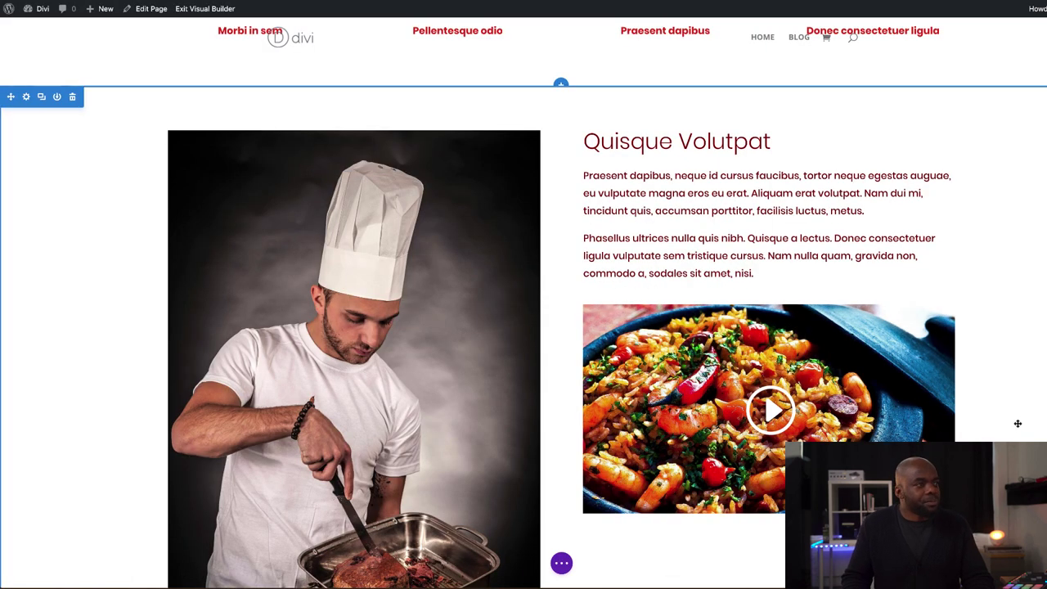
Insert a Social Media Follow module below the video
{"action": "scroll", "coordinate": [1017, 421], "scroll_direction": "down", "scroll_amount": 3}
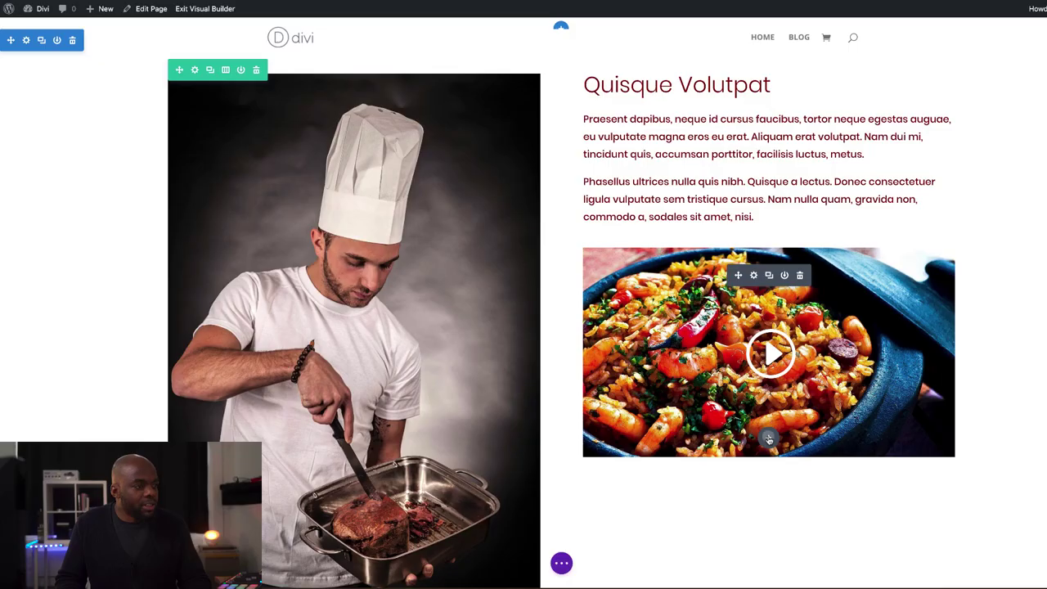
{"action": "left_click", "coordinate": [769, 442]}
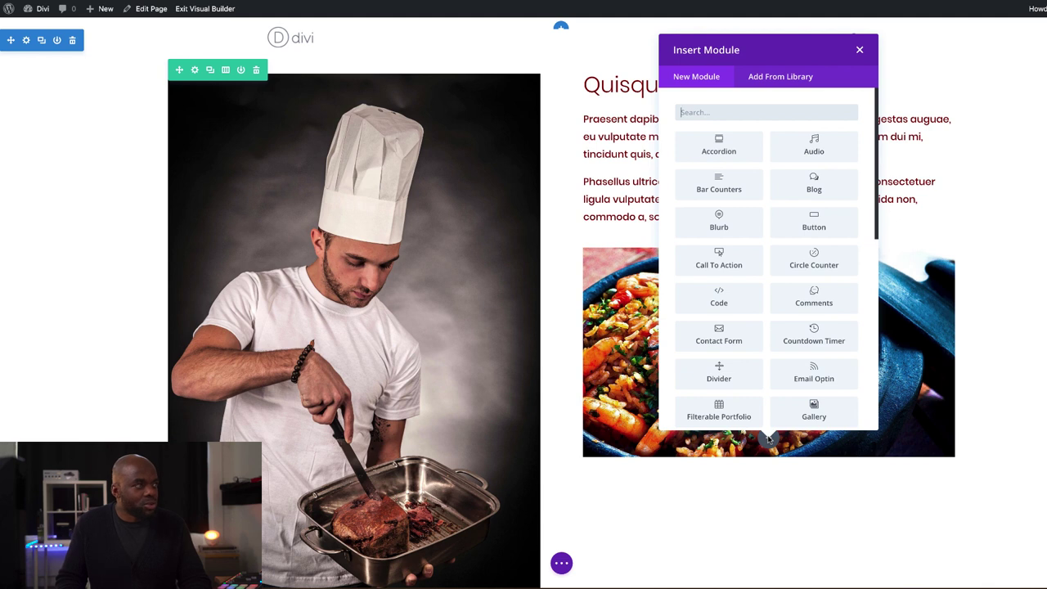
{"action": "type", "text": "soci"}
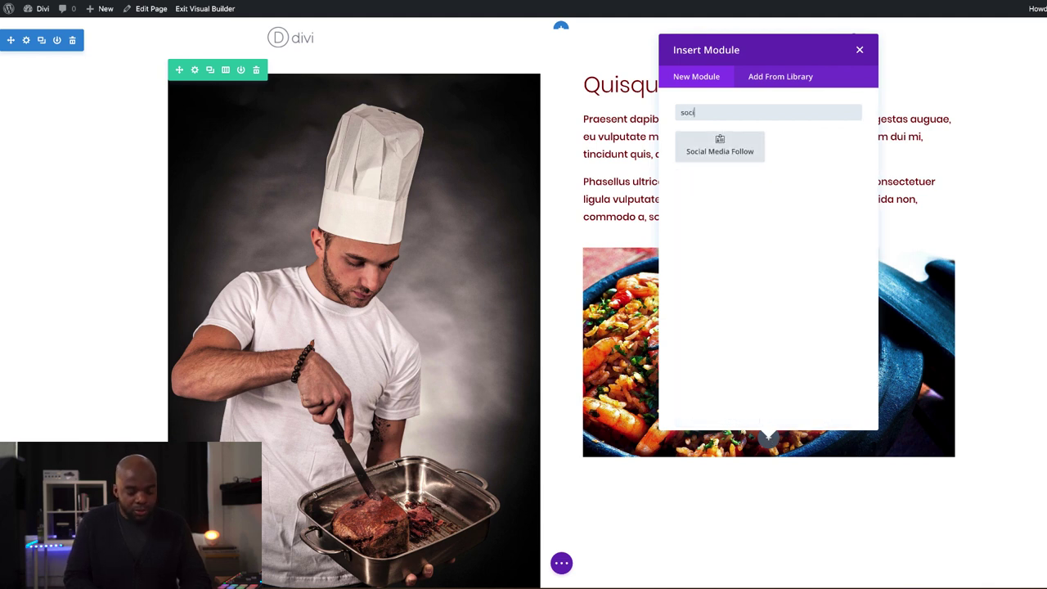
{"action": "left_click", "coordinate": [720, 147]}
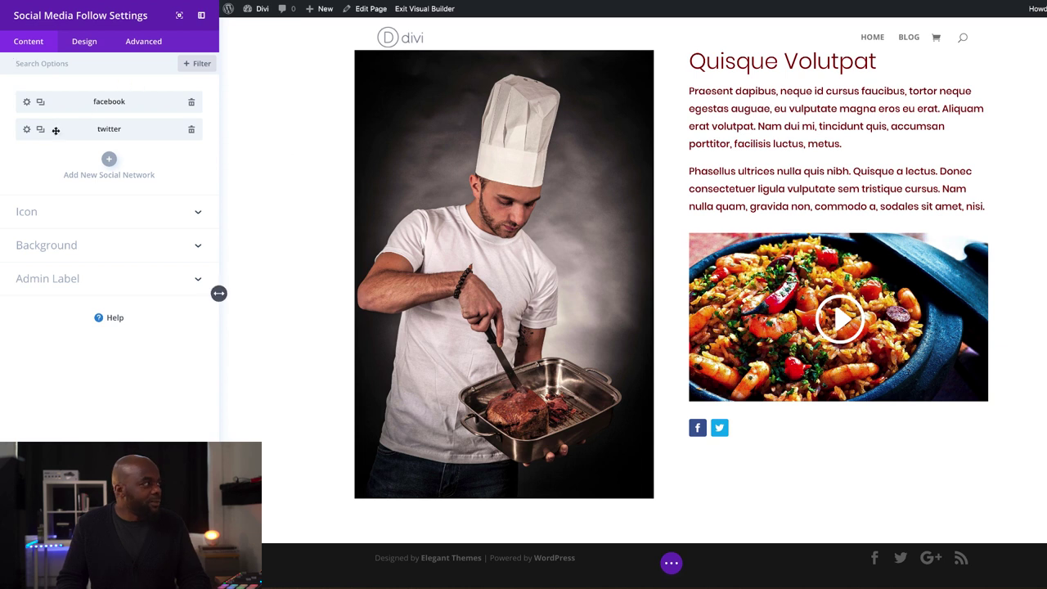
Add Instagram as a new social network and look at its account link URL setting, leaving the link empty
{"action": "left_click", "coordinate": [109, 158]}
{"action": "left_click", "coordinate": [75, 136]}
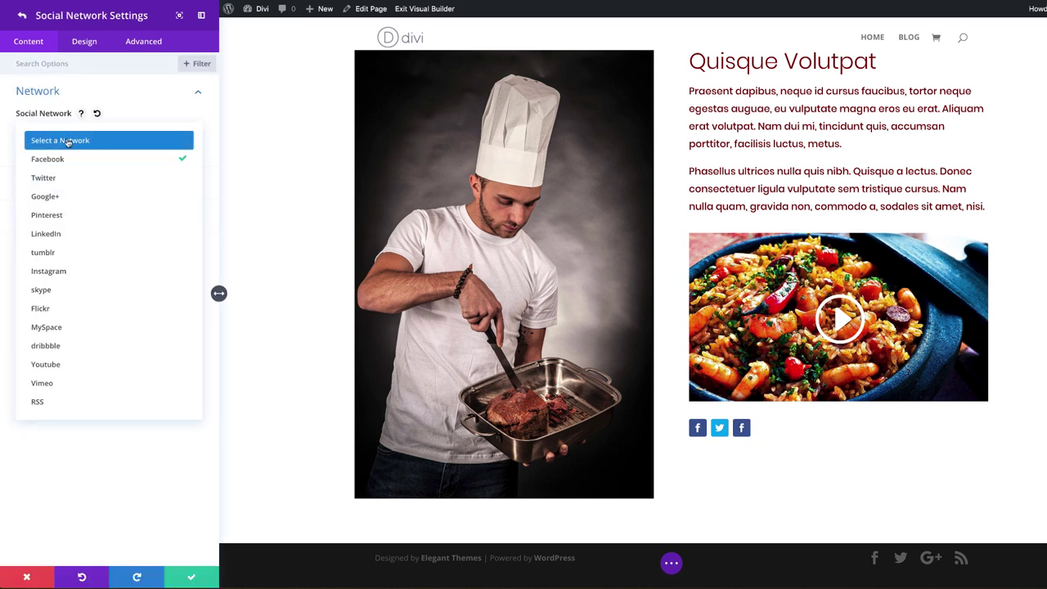
{"action": "left_click", "coordinate": [70, 275]}
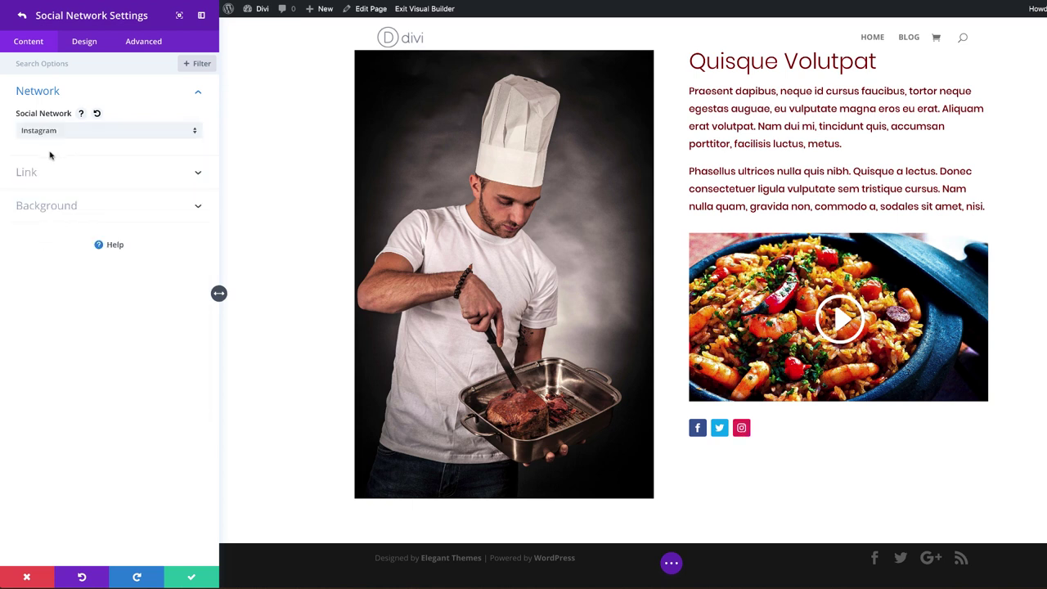
{"action": "left_click", "coordinate": [33, 172]}
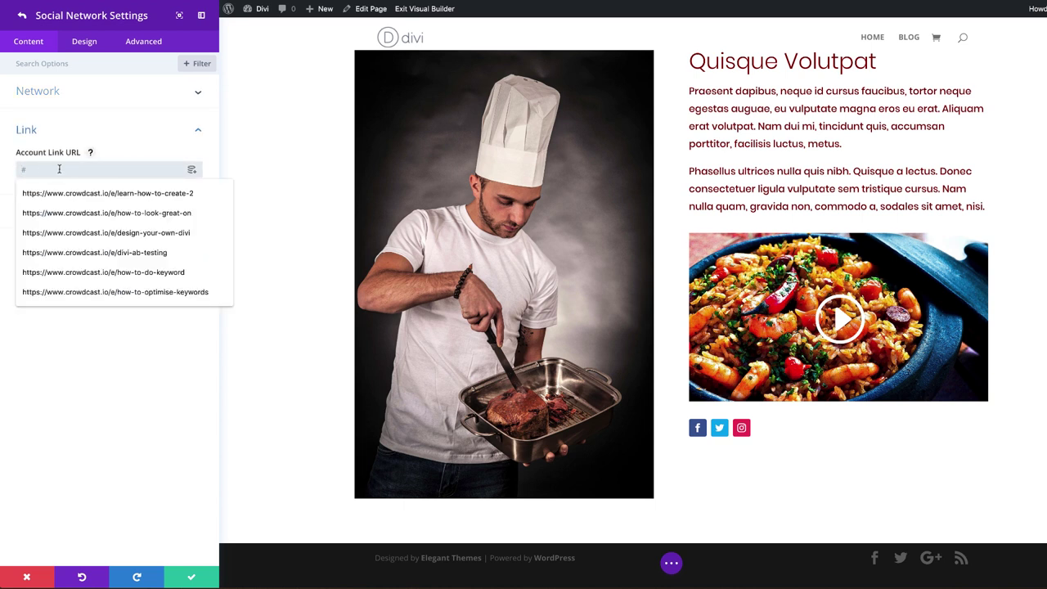
{"action": "left_click", "coordinate": [102, 370]}
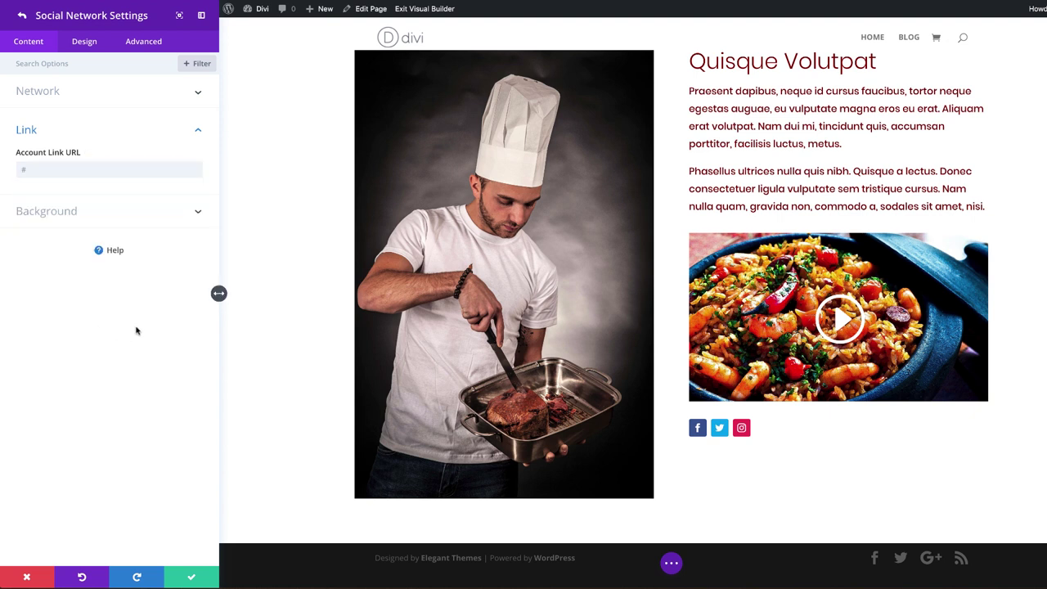
{"action": "left_click", "coordinate": [22, 16]}
Add another social network to the module and set it to Pinterest
{"action": "left_click", "coordinate": [109, 192]}
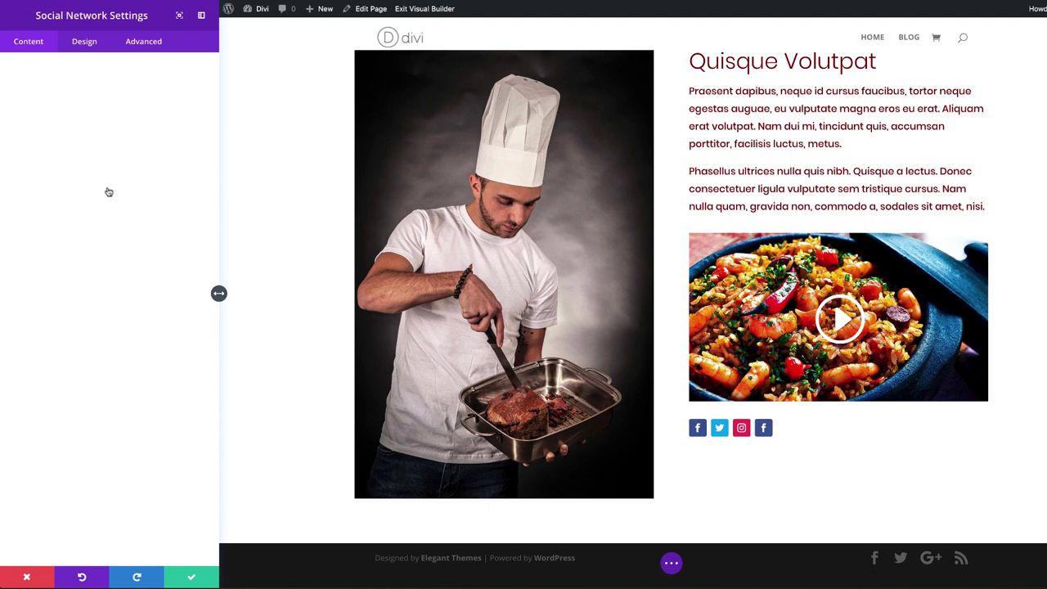
{"action": "left_click", "coordinate": [57, 131]}
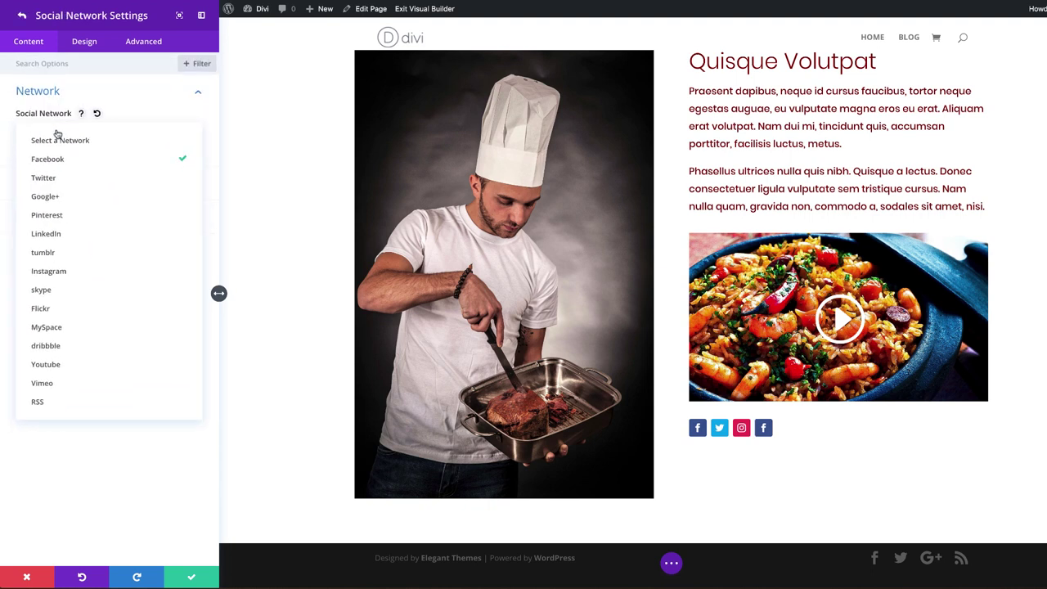
{"action": "left_click", "coordinate": [101, 215]}
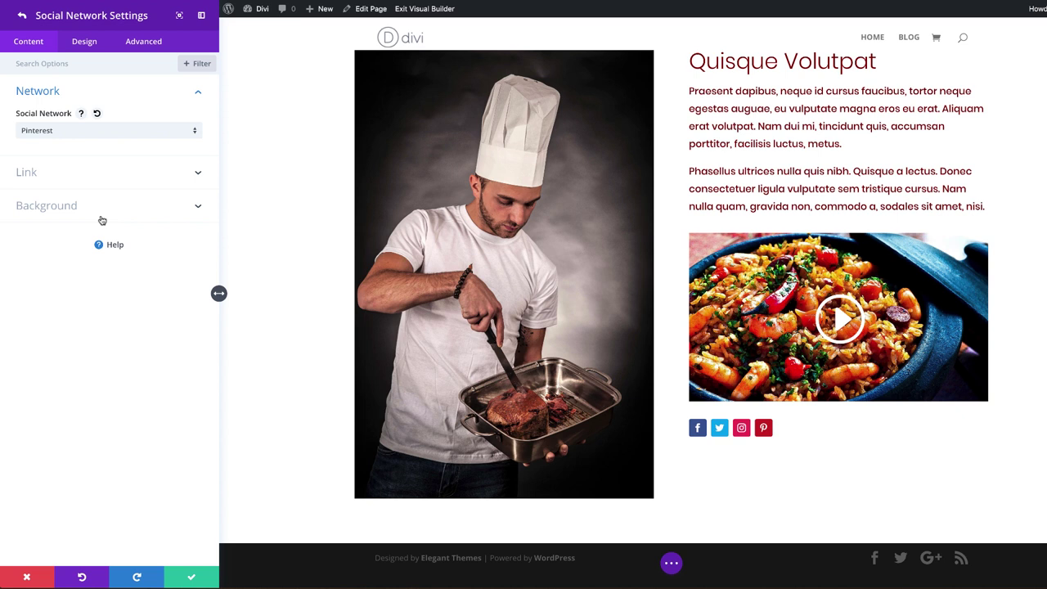
Save the Pinterest network and the Social Media Follow module
{"action": "left_click", "coordinate": [191, 578]}
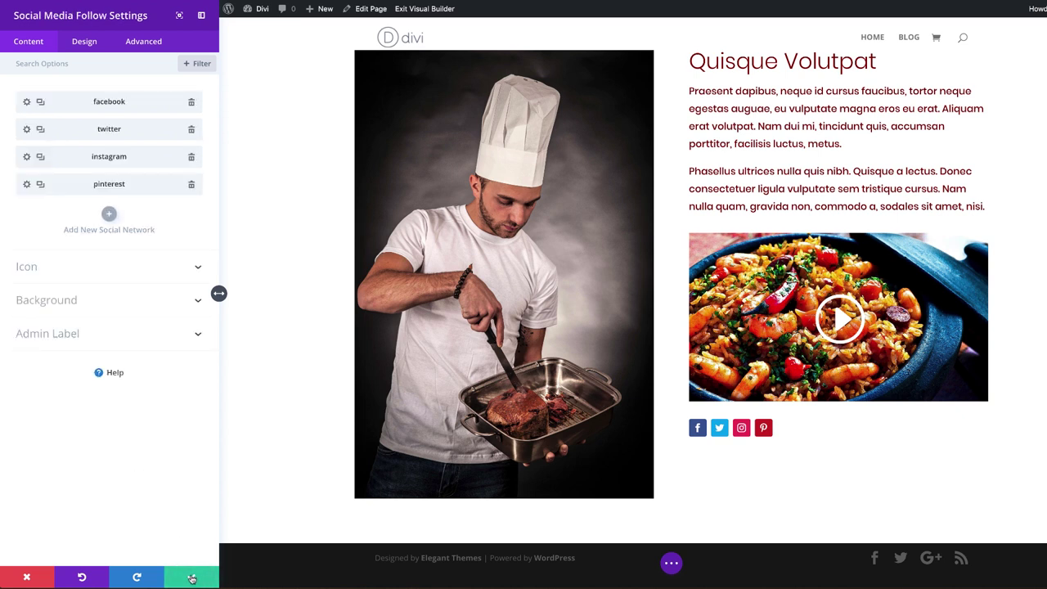
{"action": "left_click", "coordinate": [192, 578]}
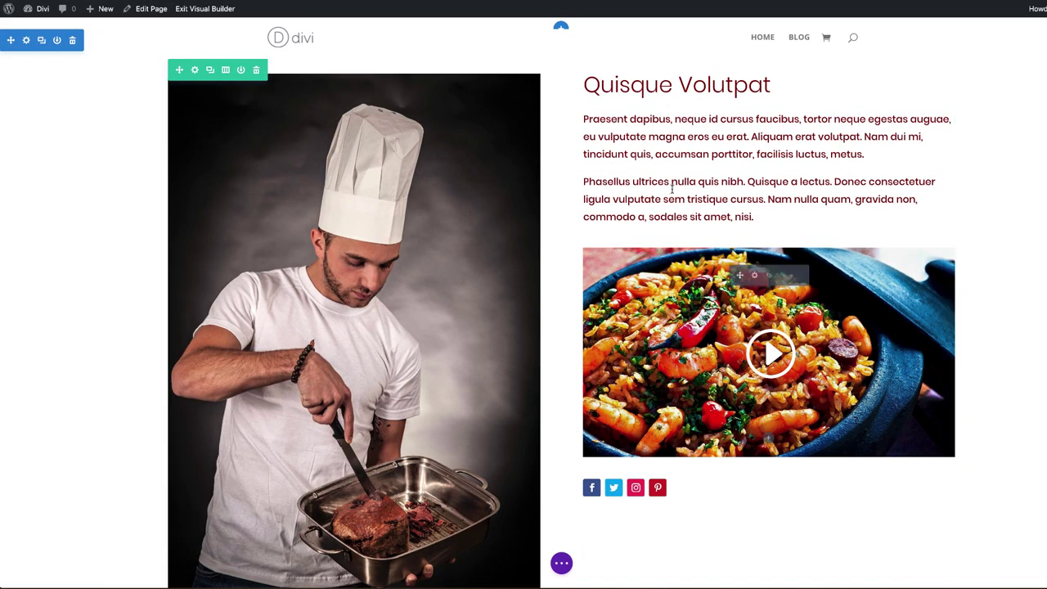
Add a background gradient to the section containing the chef image and video
{"action": "scroll", "coordinate": [84, 196], "scroll_direction": "up", "scroll_amount": 5}
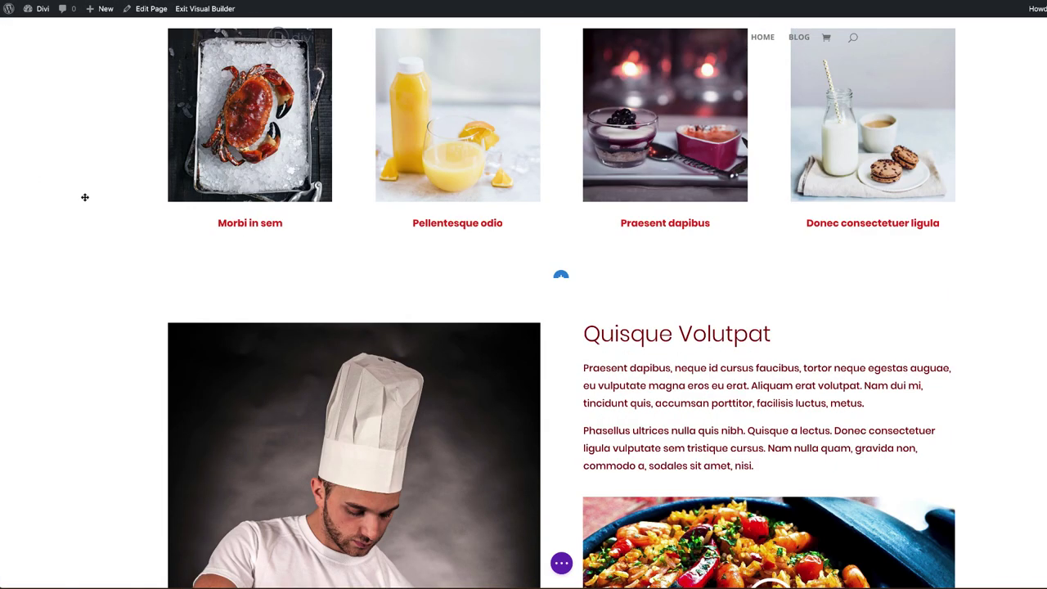
{"action": "scroll", "coordinate": [84, 196], "scroll_direction": "down", "scroll_amount": 3}
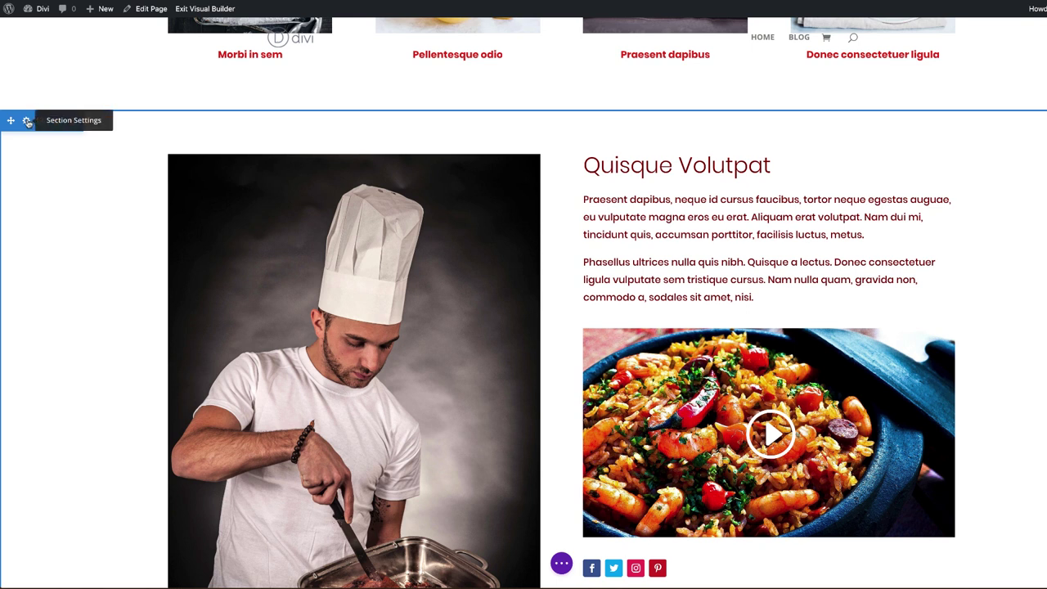
{"action": "left_click", "coordinate": [27, 121]}
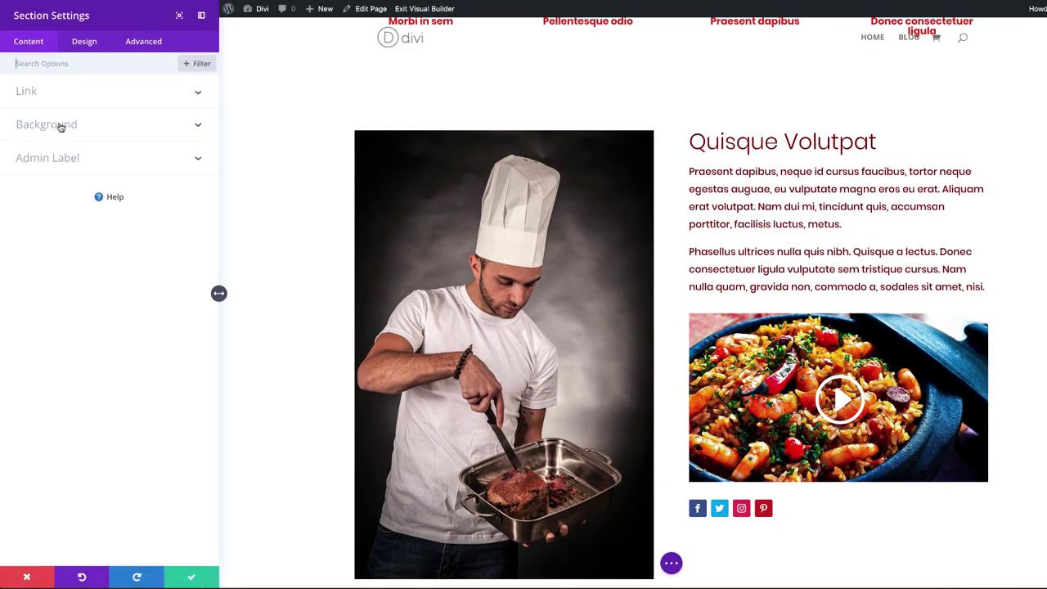
{"action": "left_click", "coordinate": [60, 126]}
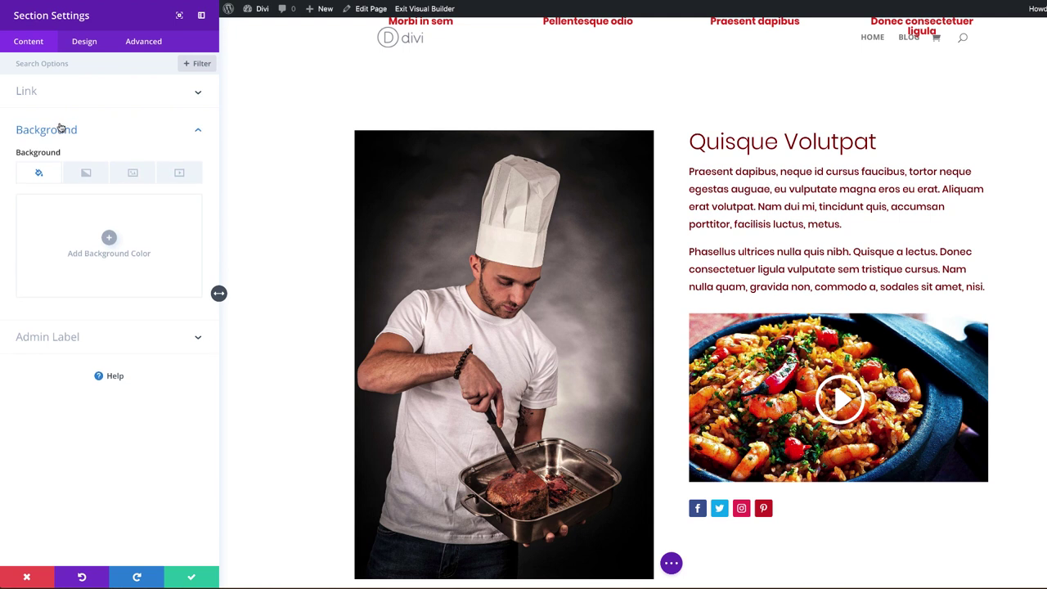
{"action": "left_click", "coordinate": [86, 175]}
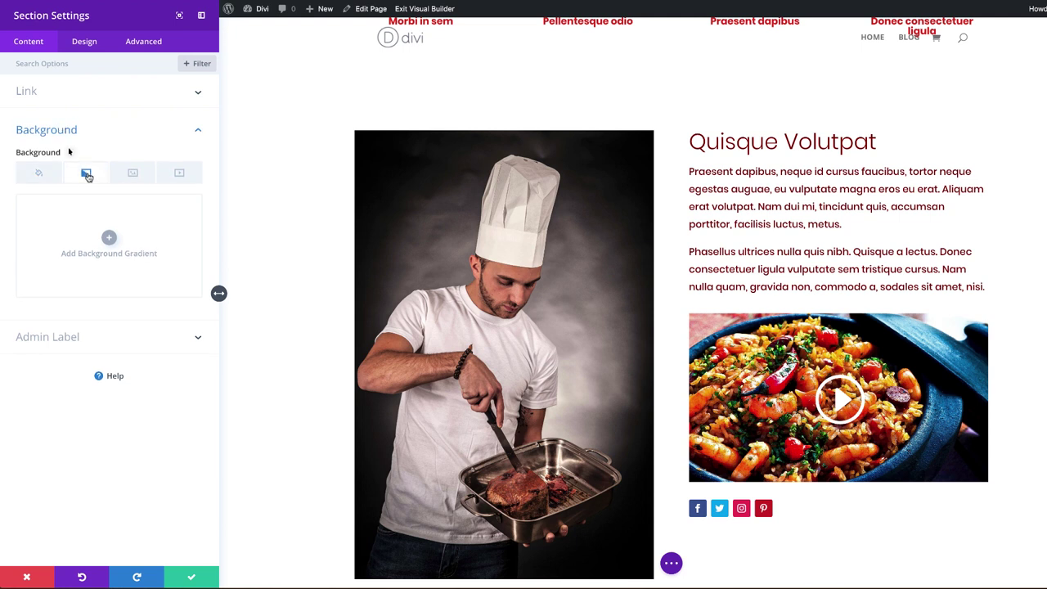
{"action": "left_click", "coordinate": [112, 238]}
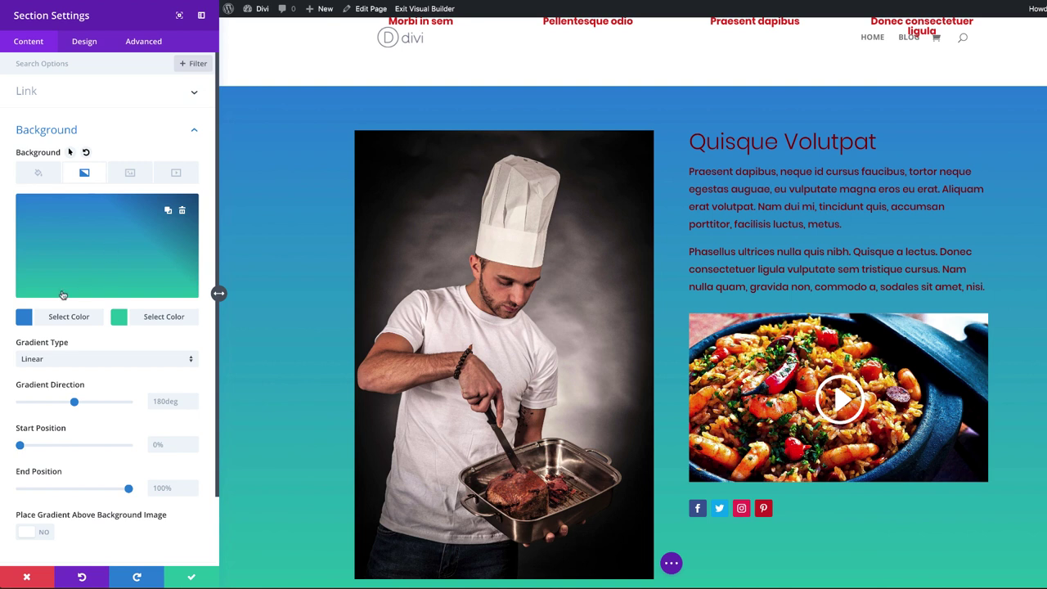
Set the section gradient's first color to light gray #f7f7f7 and its second color to red #e02b20
{"action": "left_click", "coordinate": [24, 319]}
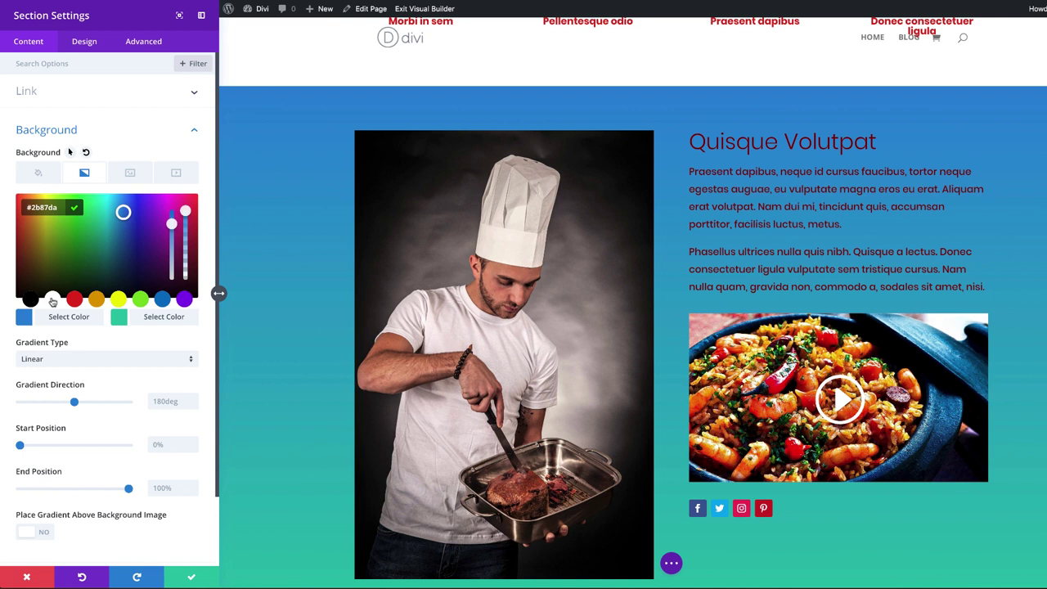
{"action": "left_click", "coordinate": [51, 299]}
{"action": "left_click_drag", "start_coordinate": [25, 245], "coordinate": [22, 208]}
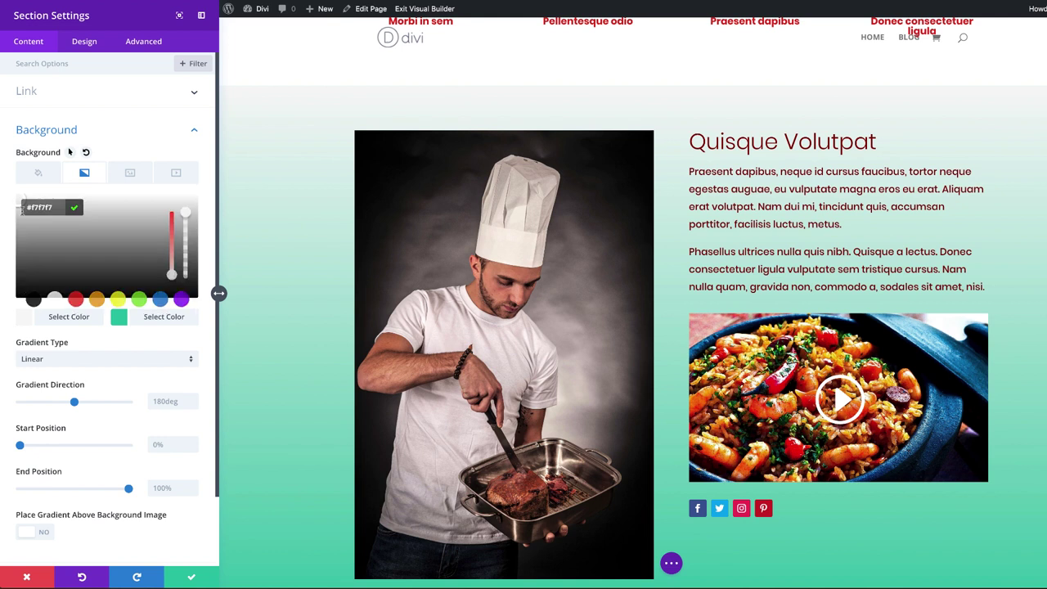
{"action": "left_click", "coordinate": [119, 317]}
{"action": "left_click", "coordinate": [75, 300]}
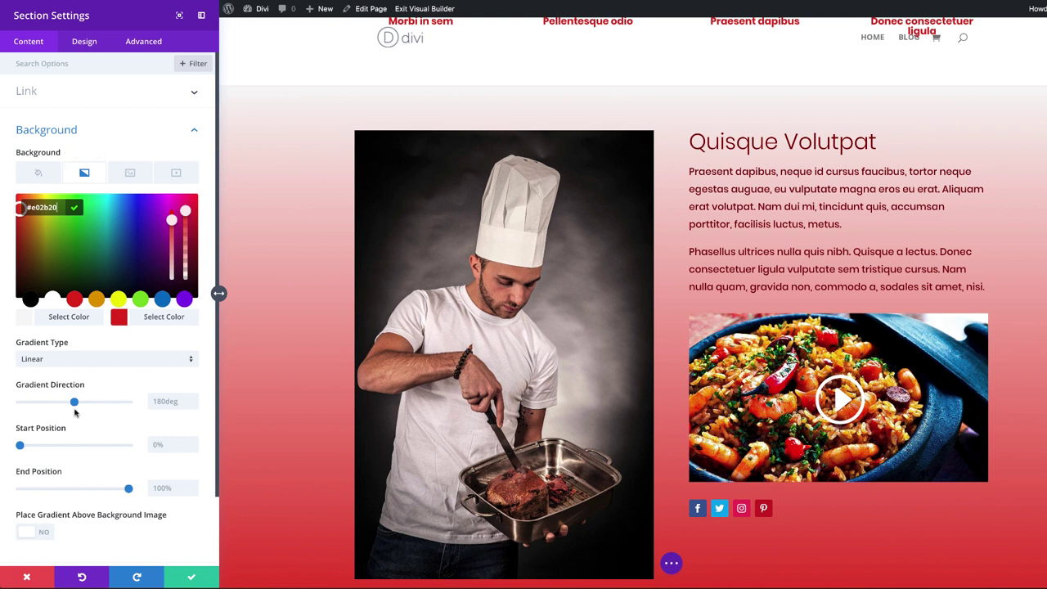
Set the gradient direction to 291deg, with its start position at 29% and end position at 0%
{"action": "left_click_drag", "start_coordinate": [75, 404], "coordinate": [106, 404]}
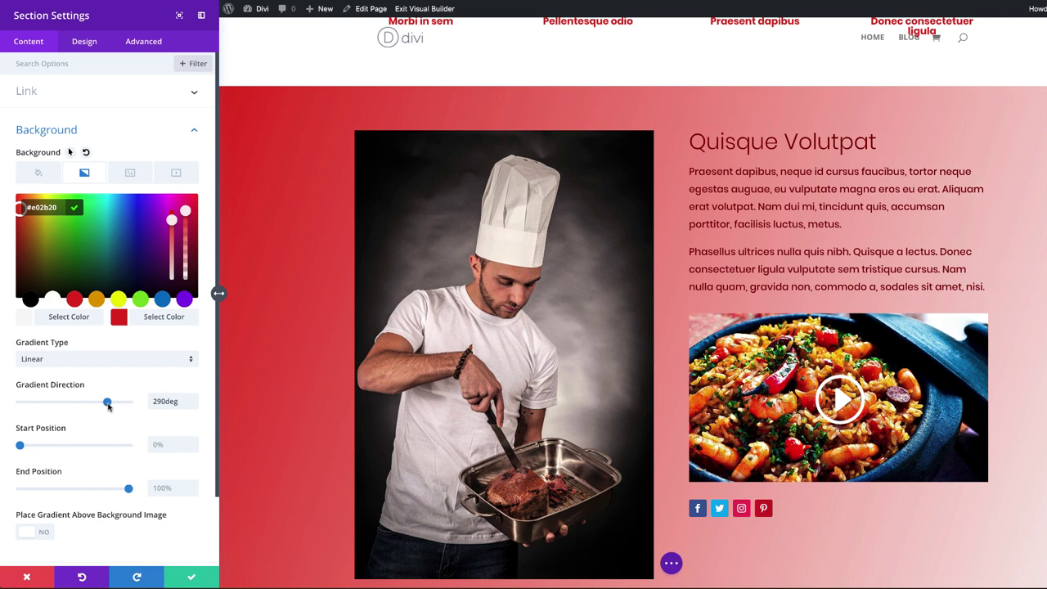
{"action": "left_click", "coordinate": [107, 405]}
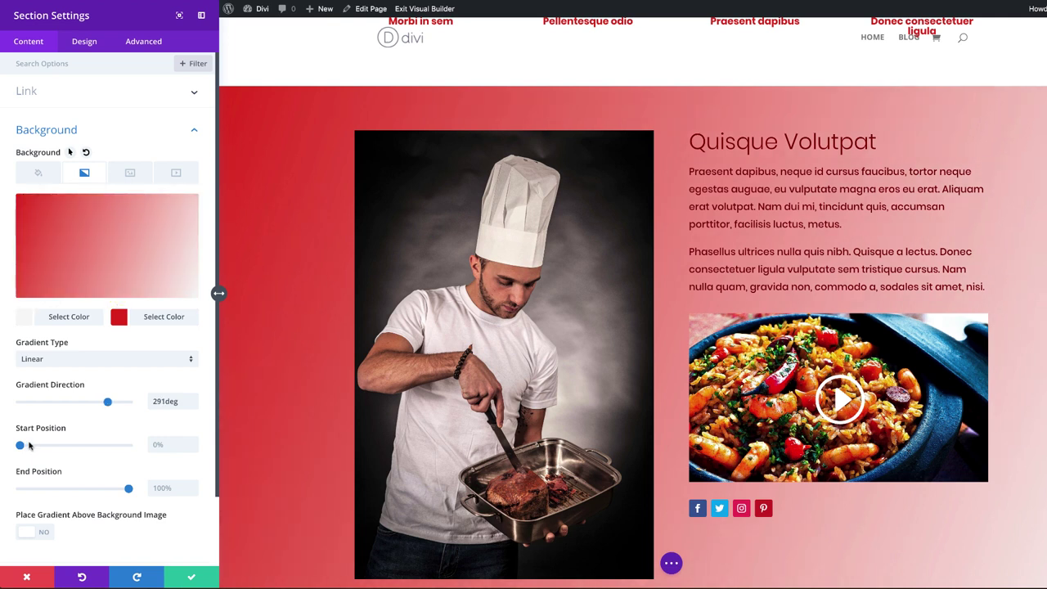
{"action": "left_click_drag", "start_coordinate": [26, 447], "coordinate": [51, 446]}
{"action": "left_click_drag", "start_coordinate": [127, 490], "coordinate": [8, 489]}
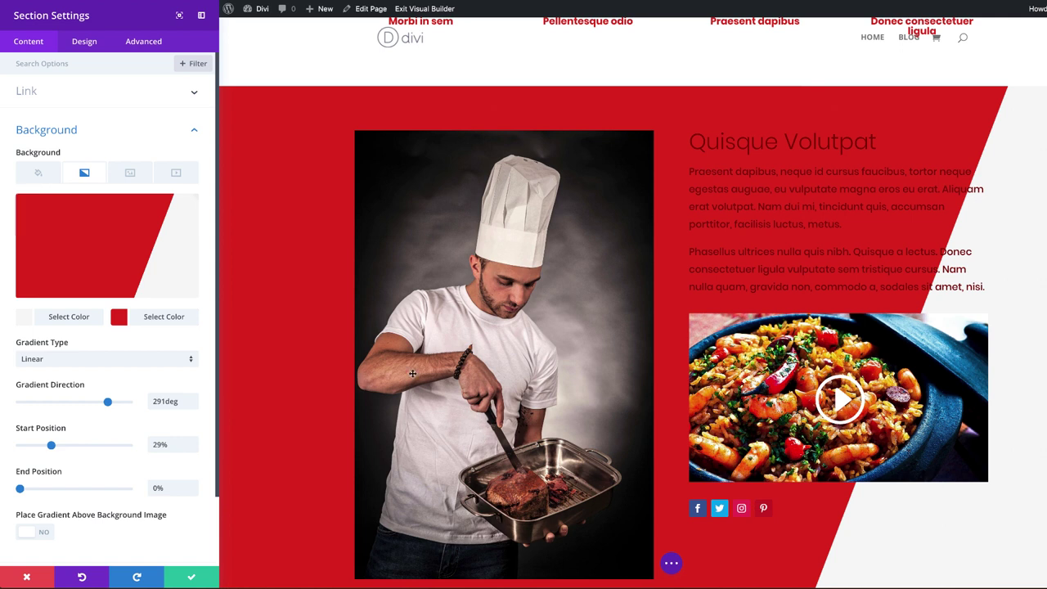
Set the gradient direction to 149deg and fine-tune the start position to 52%
{"action": "left_click_drag", "start_coordinate": [107, 402], "coordinate": [64, 402]}
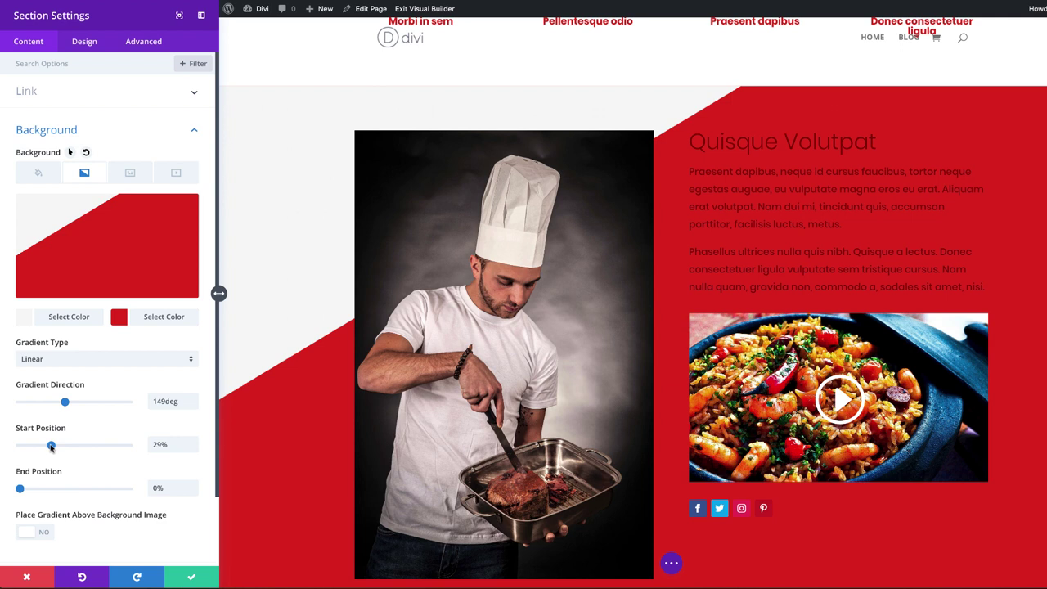
{"action": "left_click_drag", "start_coordinate": [50, 447], "coordinate": [78, 447]}
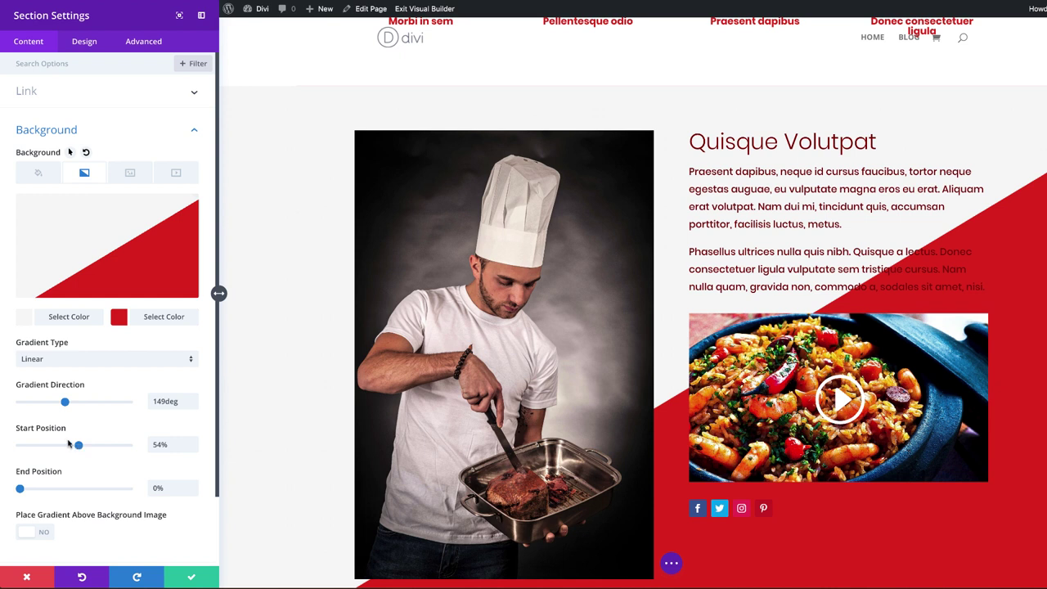
{"action": "left_click_drag", "start_coordinate": [78, 446], "coordinate": [75, 447]}
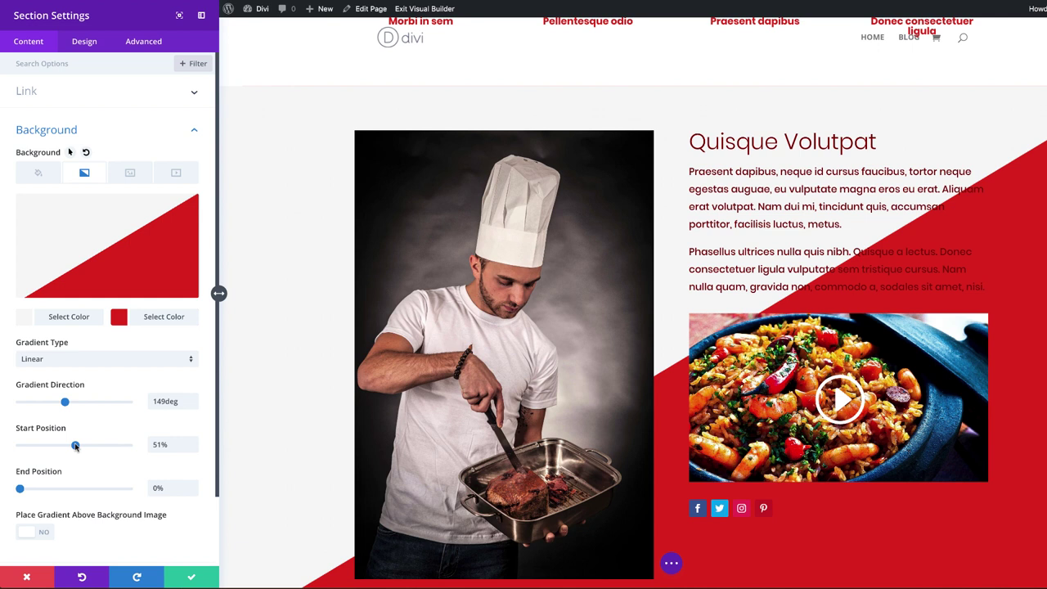
{"action": "left_click_drag", "start_coordinate": [75, 446], "coordinate": [77, 447]}
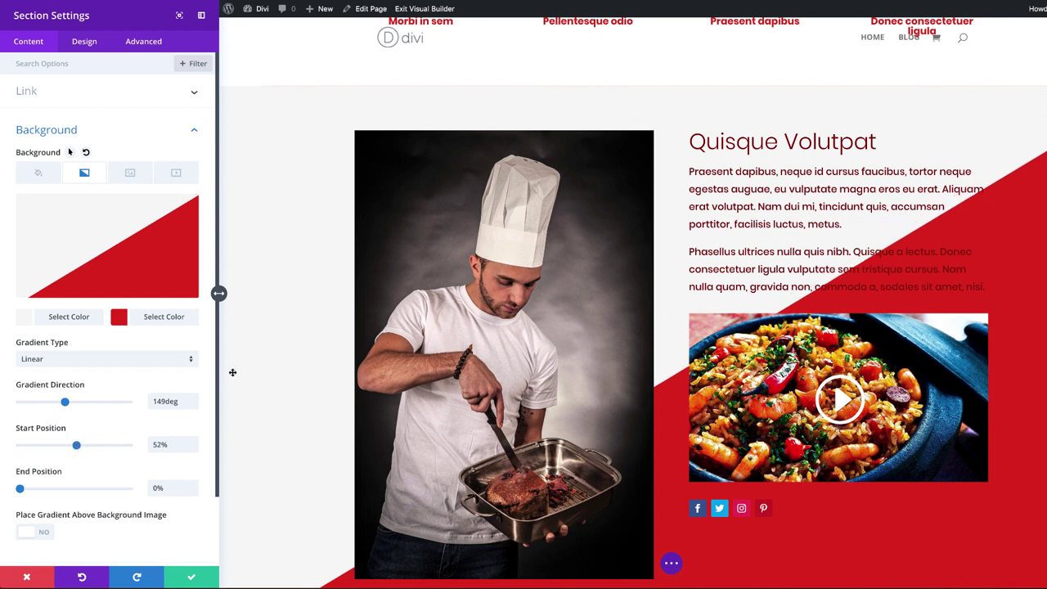
Set the gradient direction to 135deg, save the section settings and review the section on the page
{"action": "scroll", "coordinate": [739, 299], "scroll_direction": "down", "scroll_amount": 2}
{"action": "scroll", "coordinate": [739, 303], "scroll_direction": "up", "scroll_amount": 3}
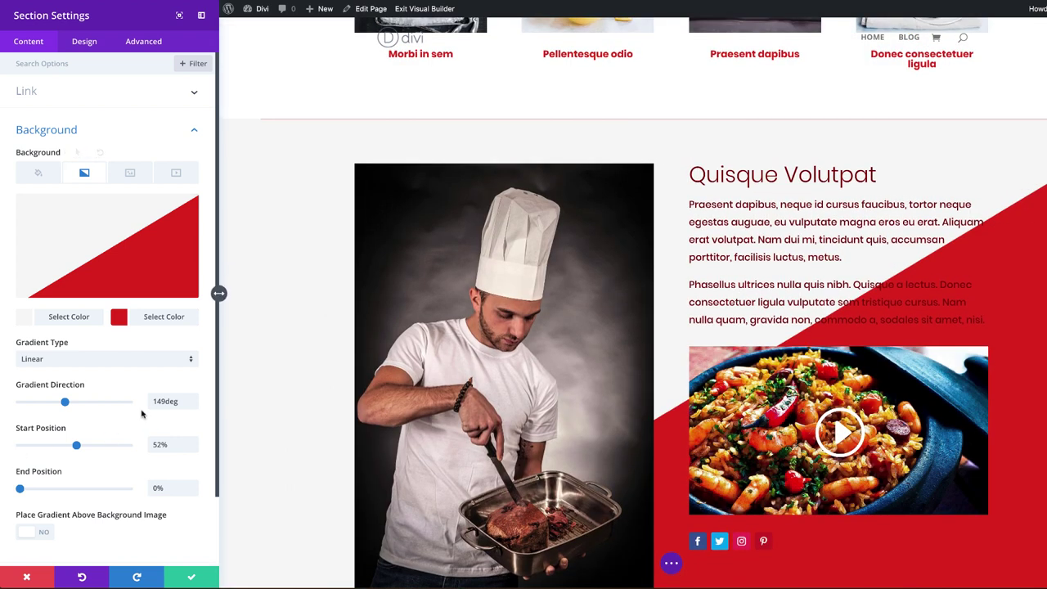
{"action": "left_click_drag", "start_coordinate": [65, 404], "coordinate": [59, 402]}
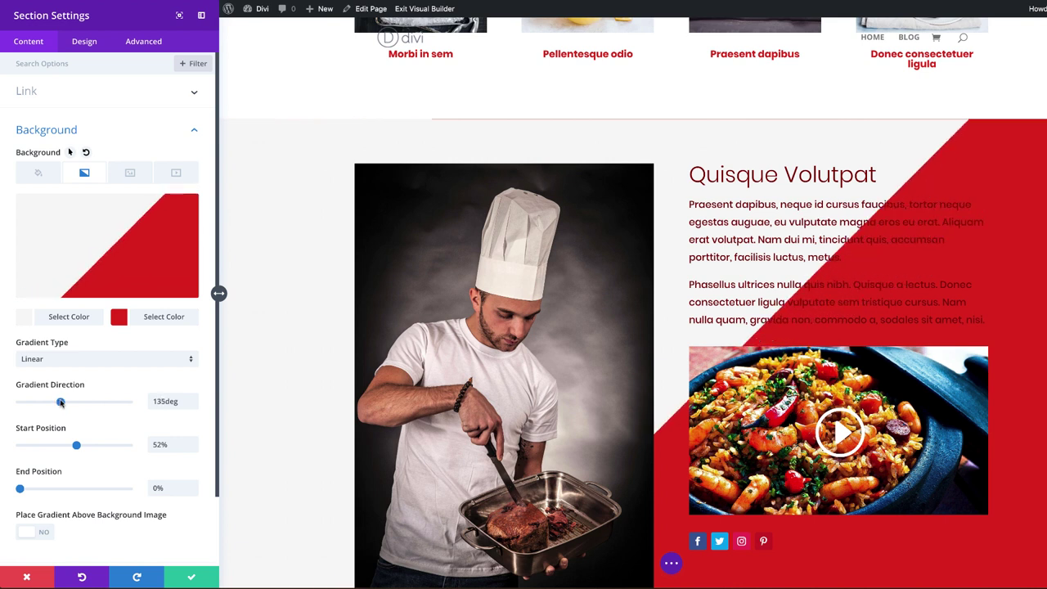
{"action": "left_click_drag", "start_coordinate": [60, 402], "coordinate": [60, 402]}
{"action": "left_click", "coordinate": [191, 577]}
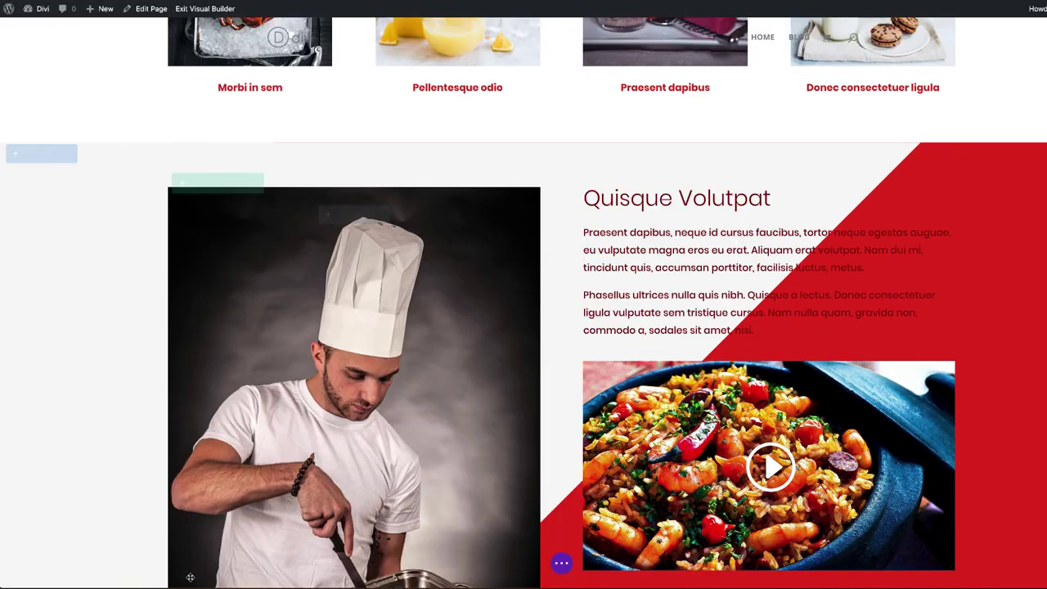
{"action": "scroll", "coordinate": [38, 293], "scroll_direction": "down", "scroll_amount": 3}
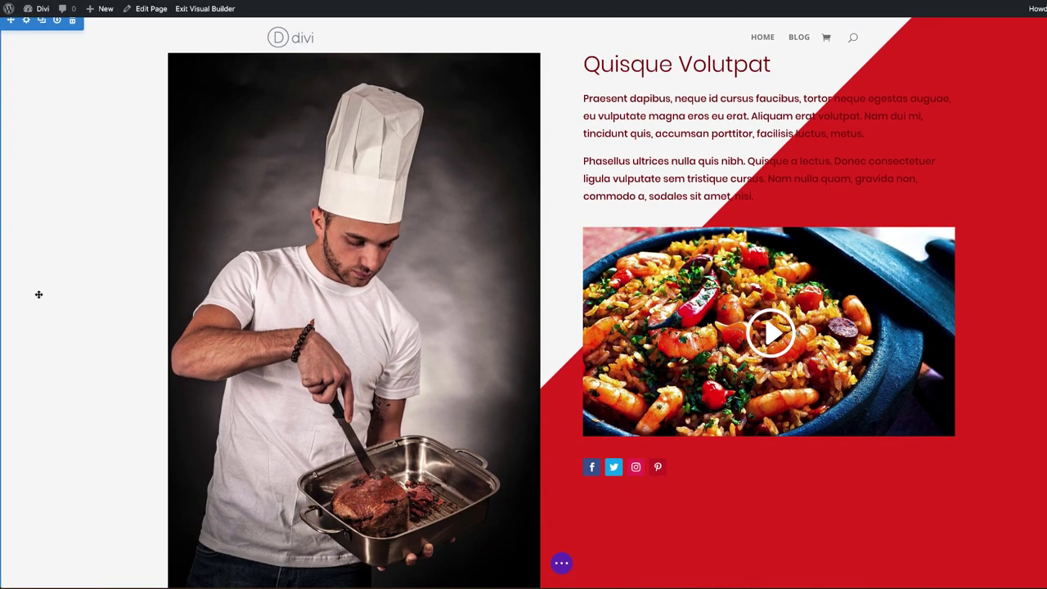
{"action": "scroll", "coordinate": [39, 295], "scroll_direction": "down", "scroll_amount": 3}
{"action": "scroll", "coordinate": [115, 257], "scroll_direction": "up", "scroll_amount": 5}
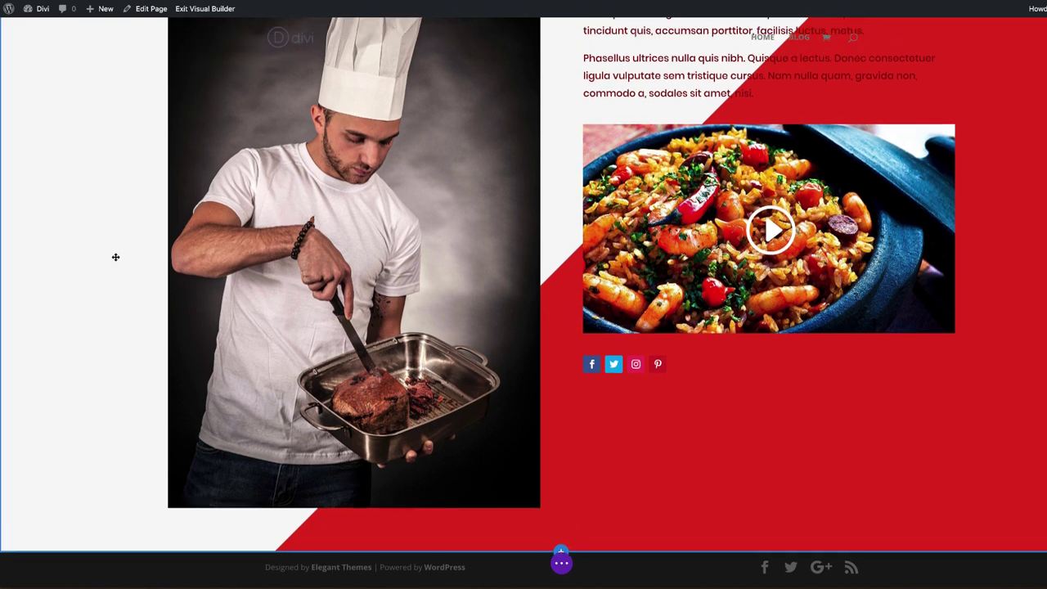
{"action": "scroll", "coordinate": [115, 257], "scroll_direction": "up", "scroll_amount": 2}
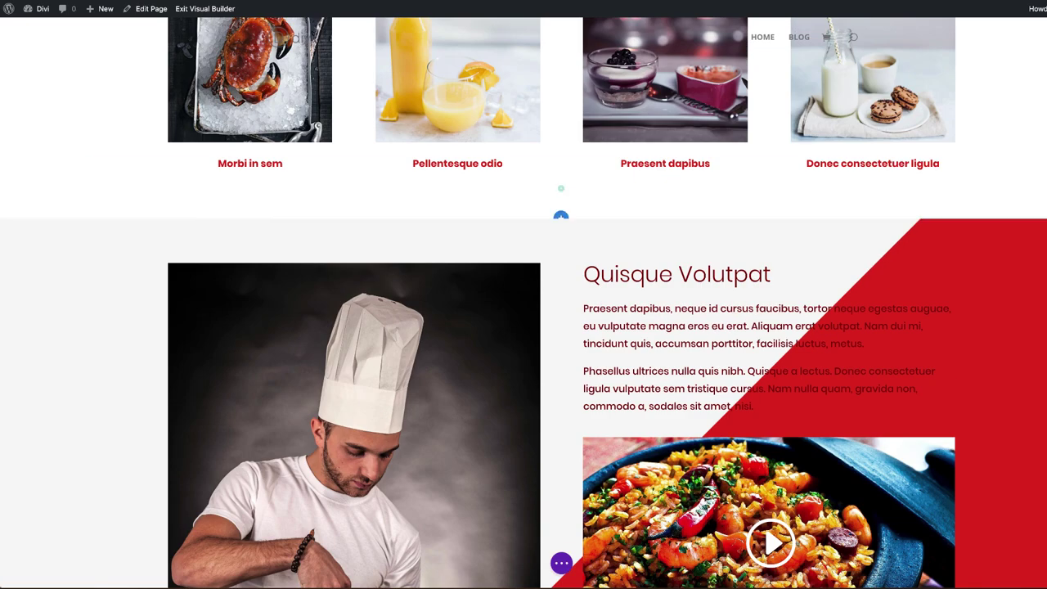